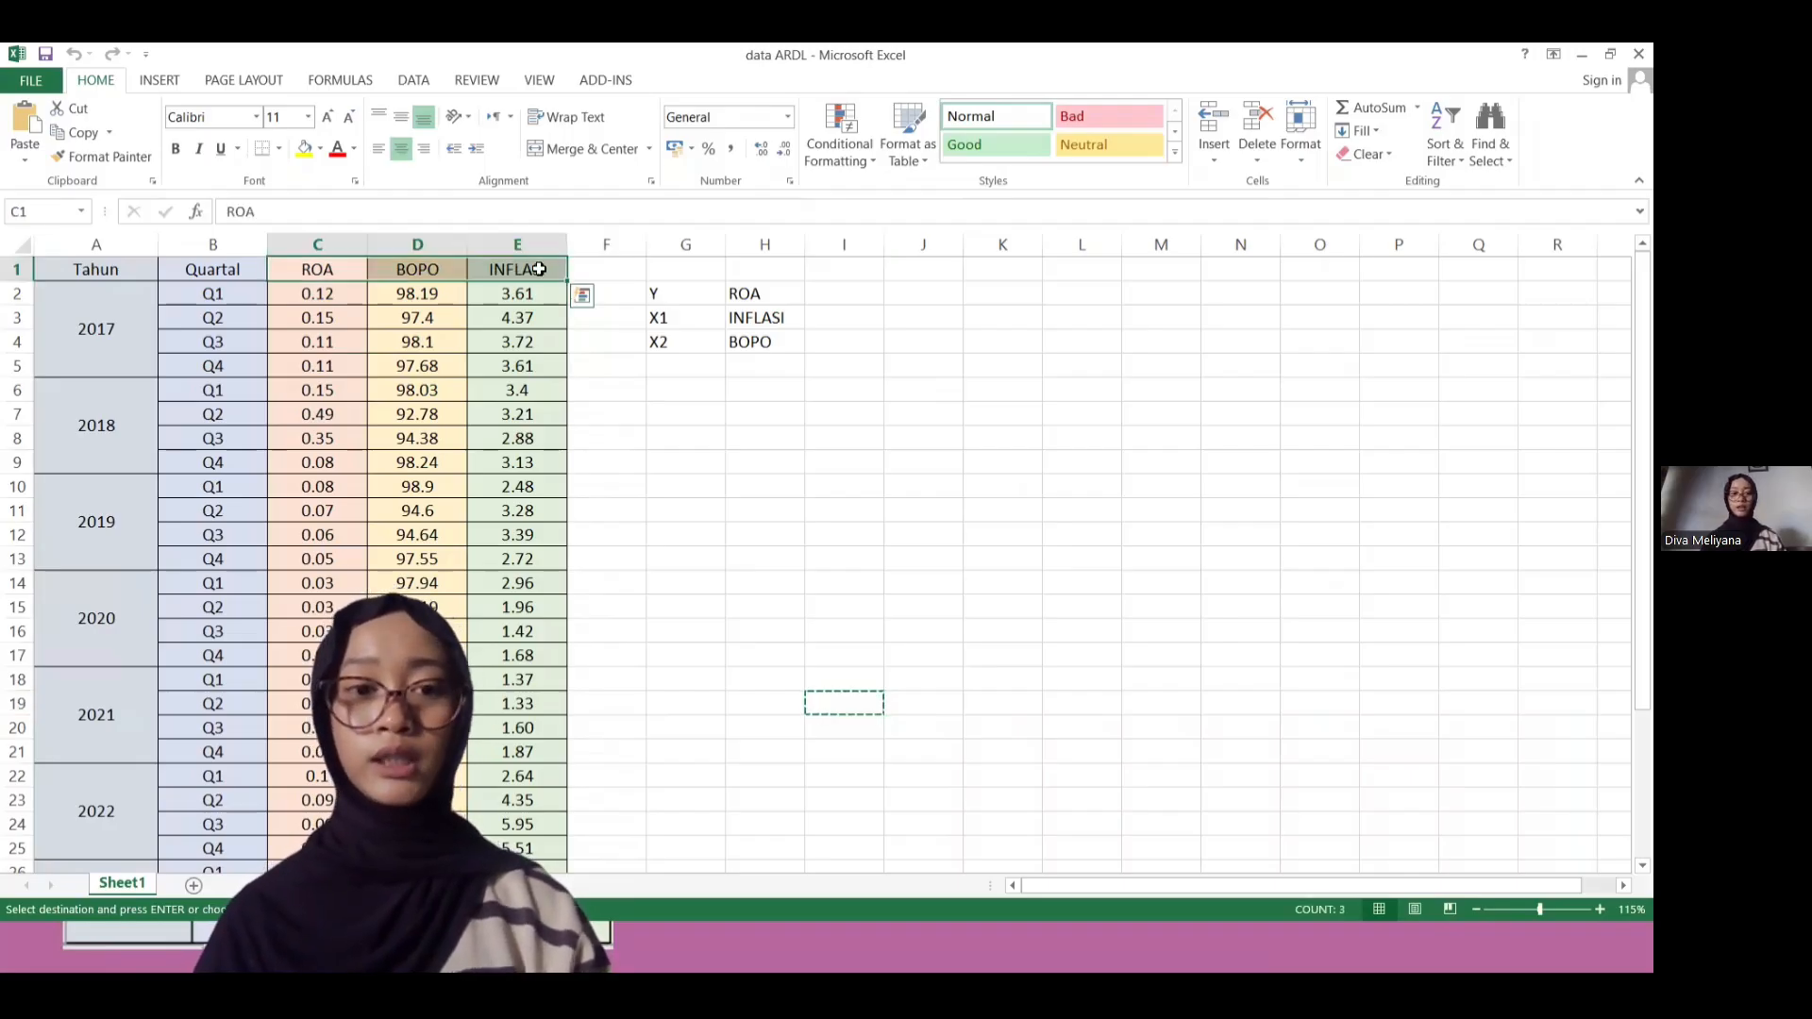
Copy the ROA, BOPO and INFLASI columns with their headers, range C1:E33
key("ctrl+shift+Down")
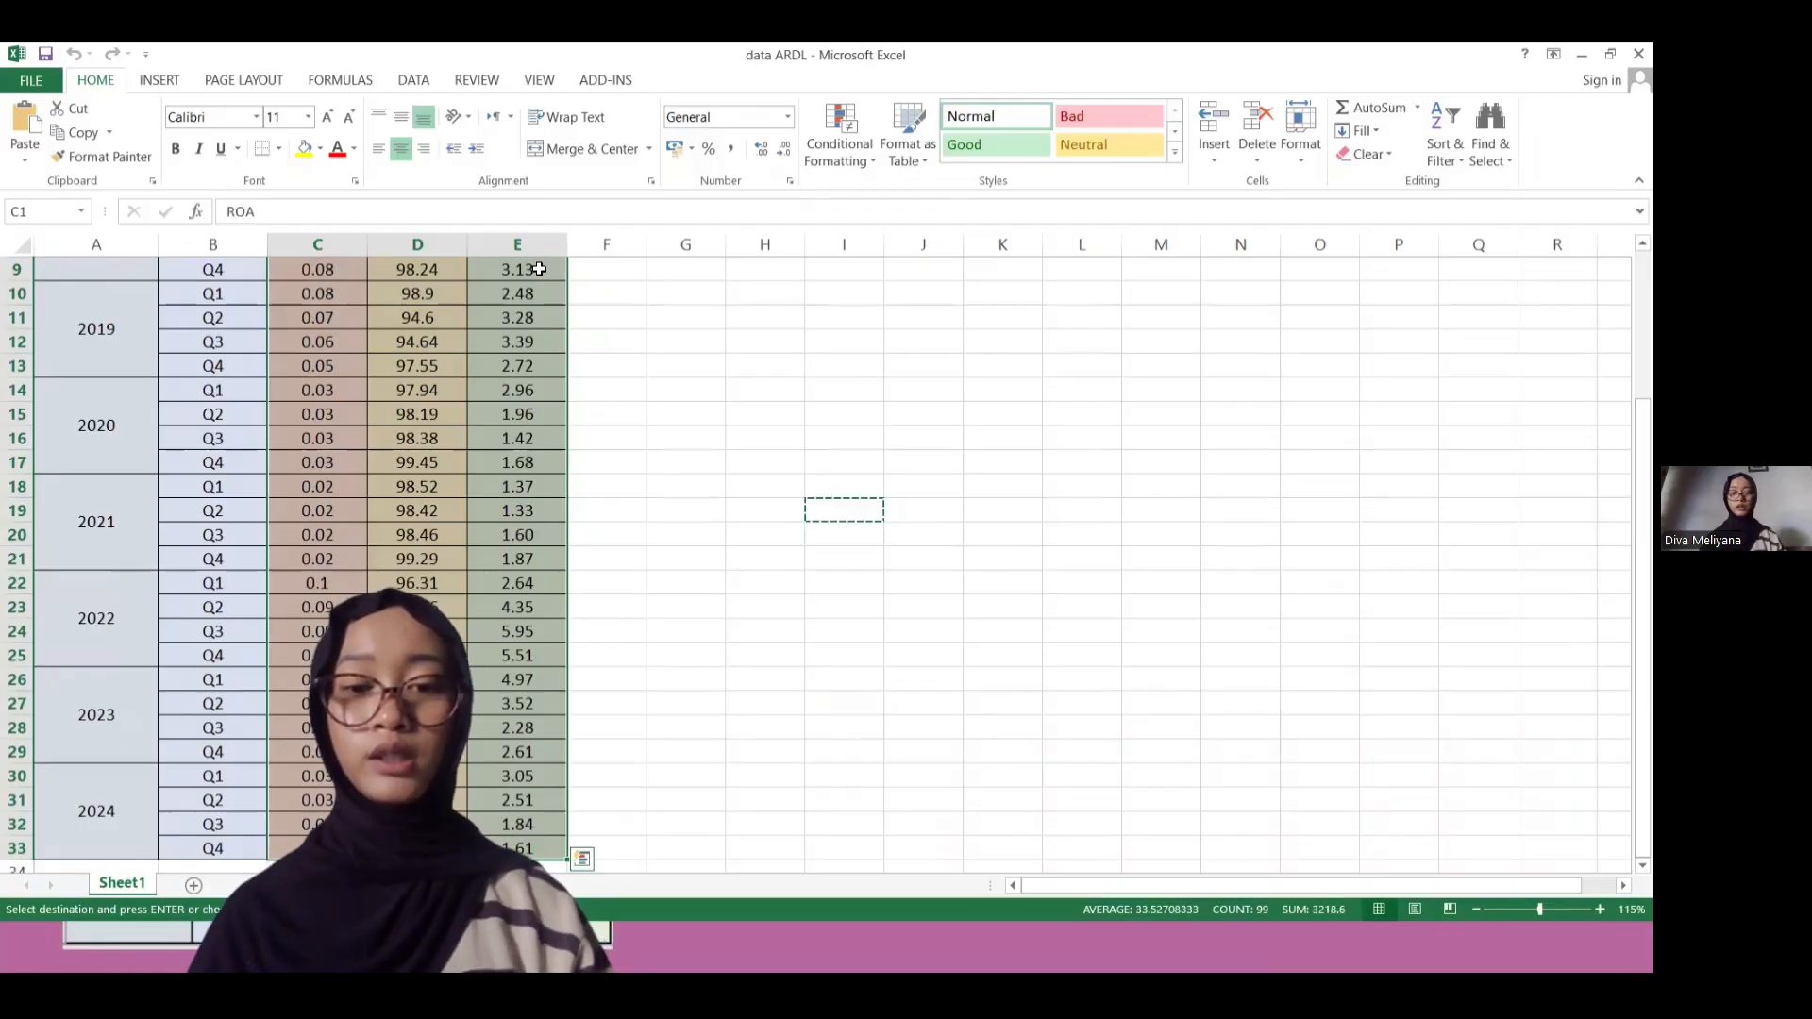
key("ctrl+c")
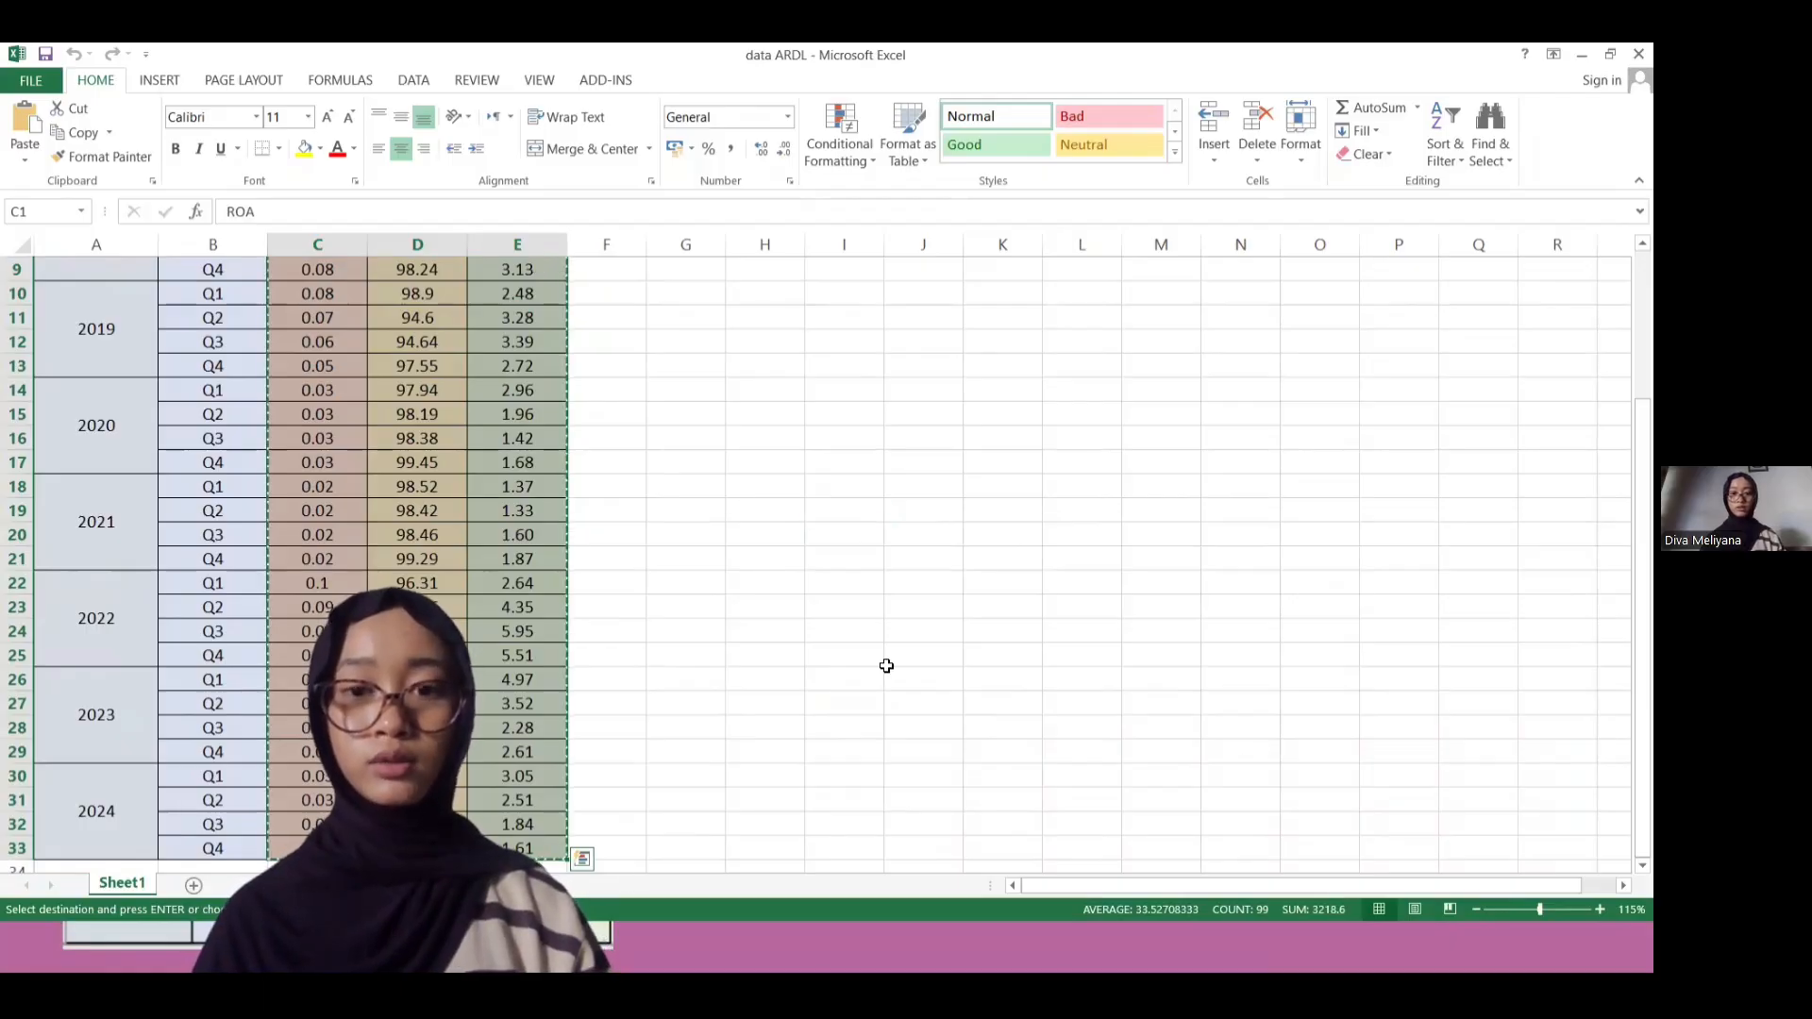
left_click(901, 576)
Launch EViews 12
key("super+Tab")
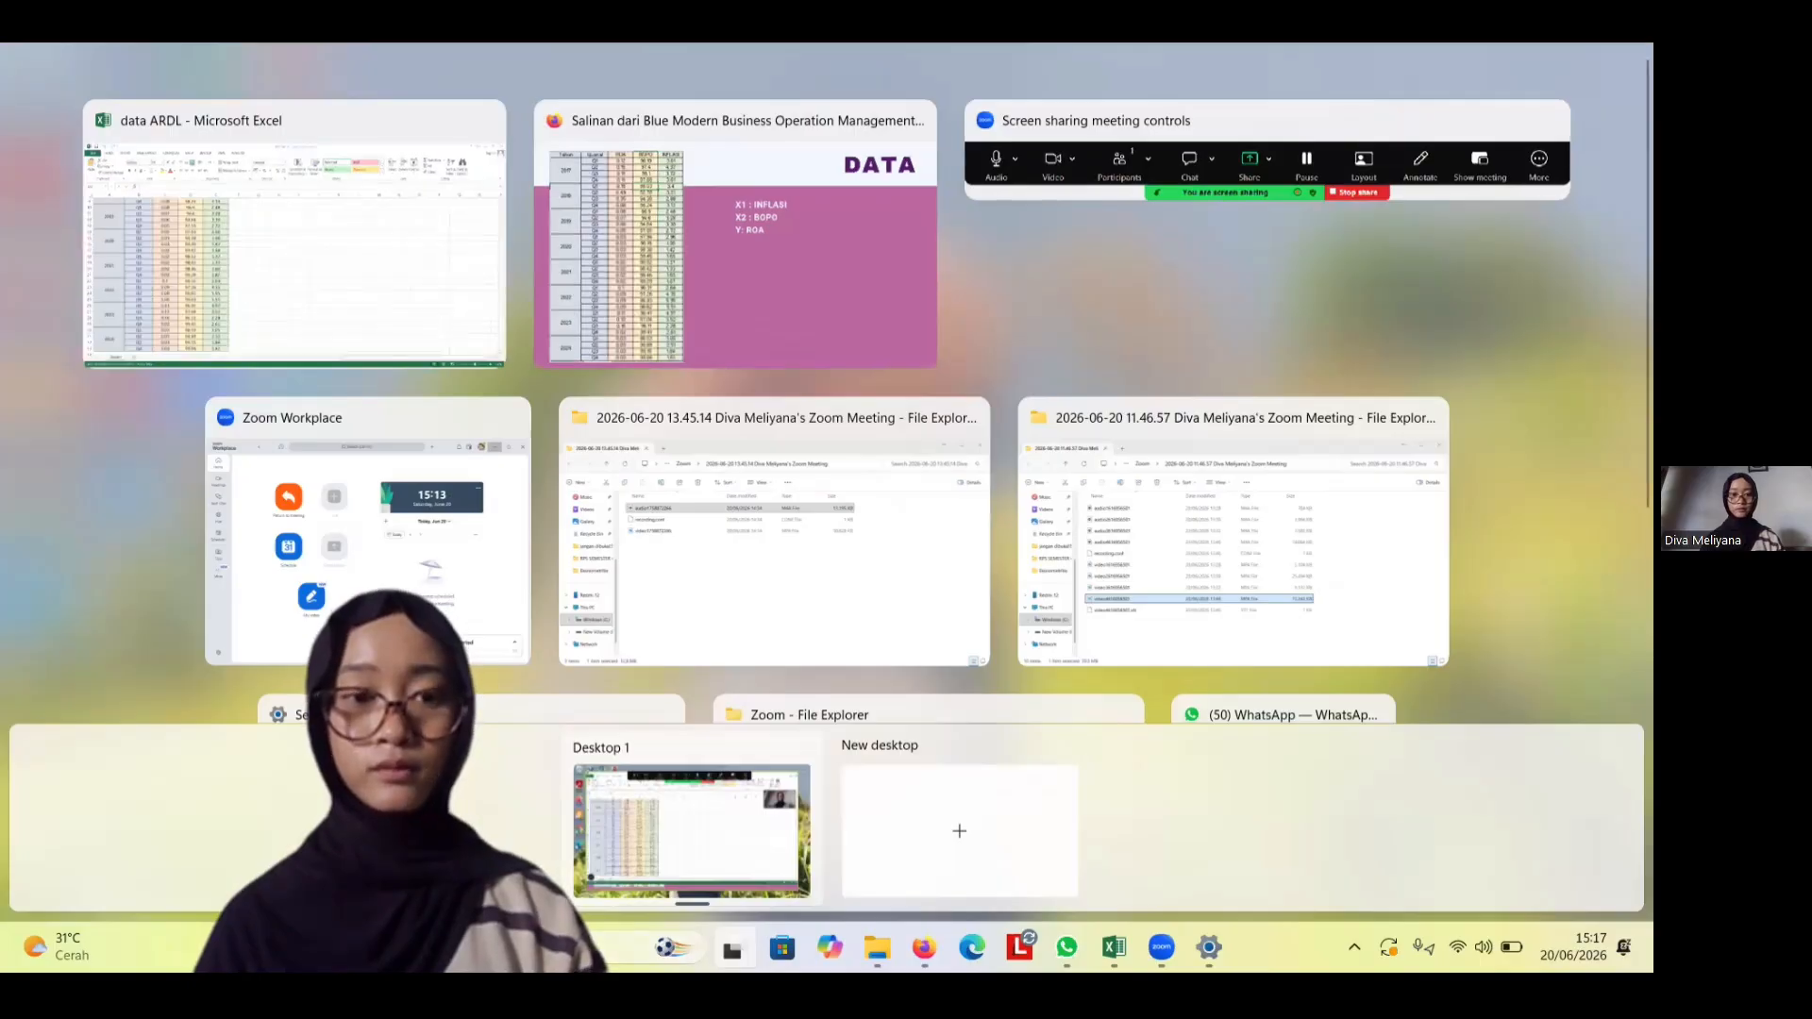
key("super+s")
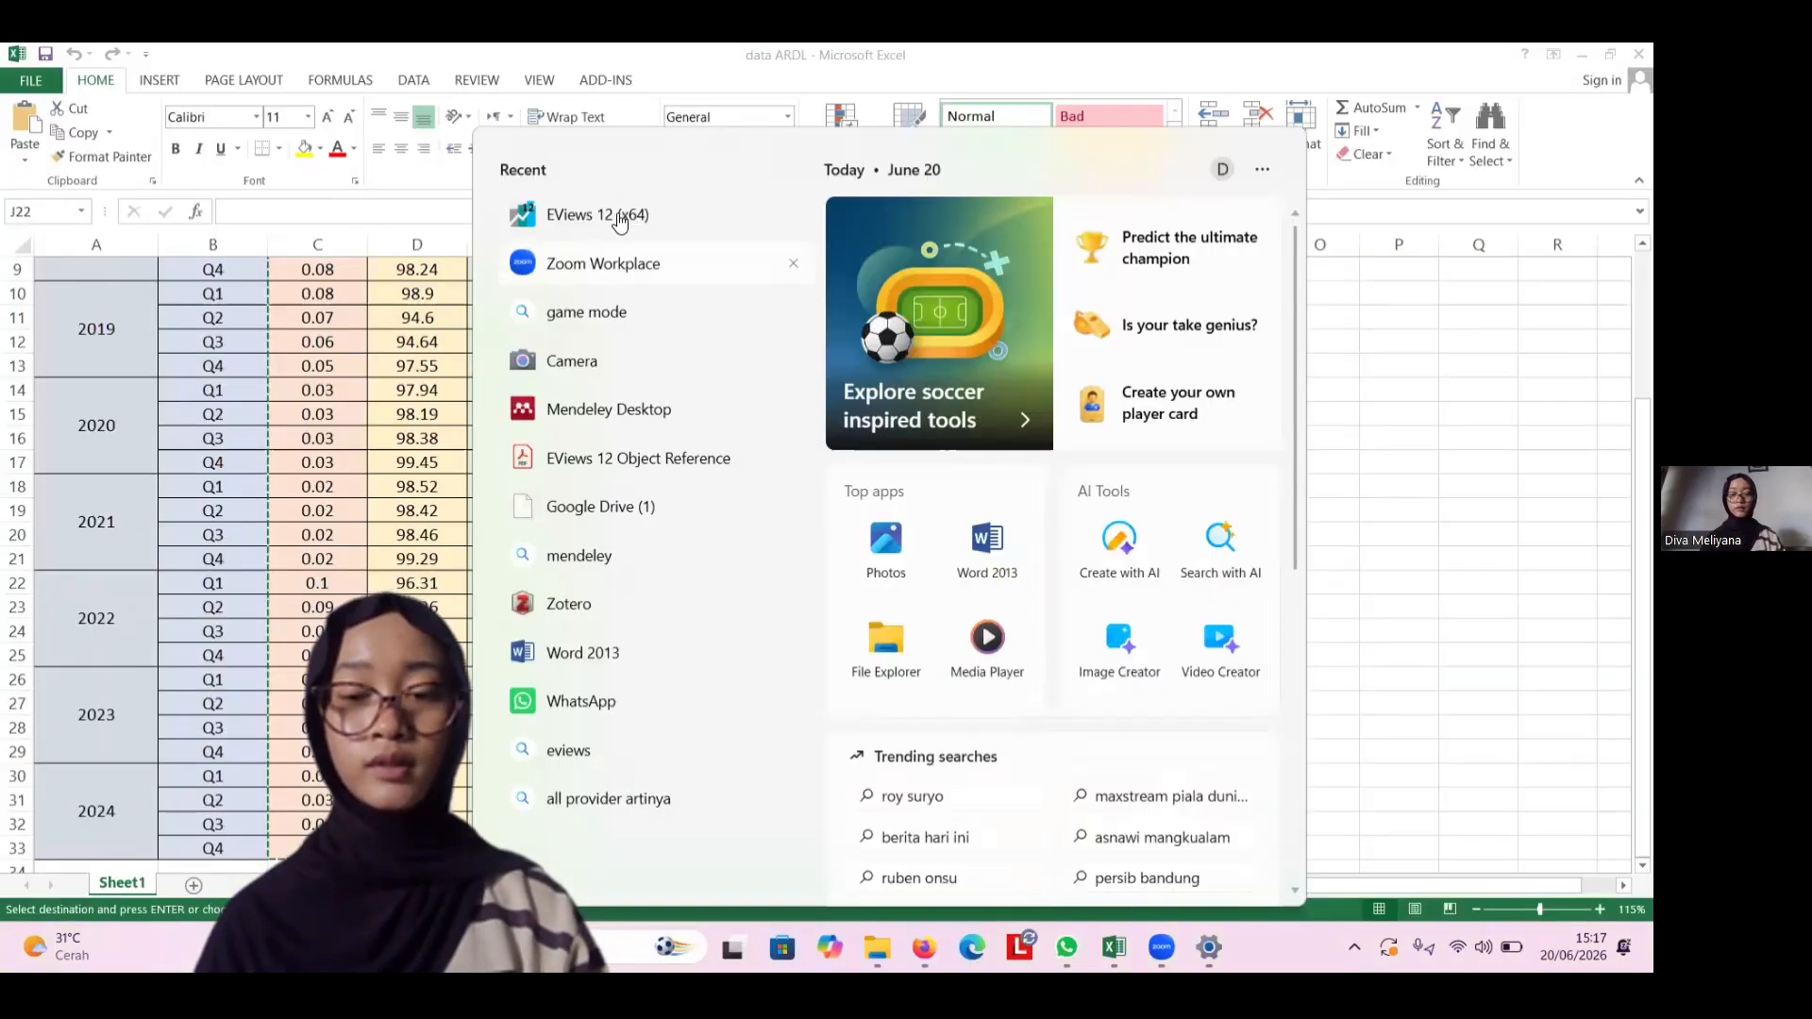
left_click(619, 218)
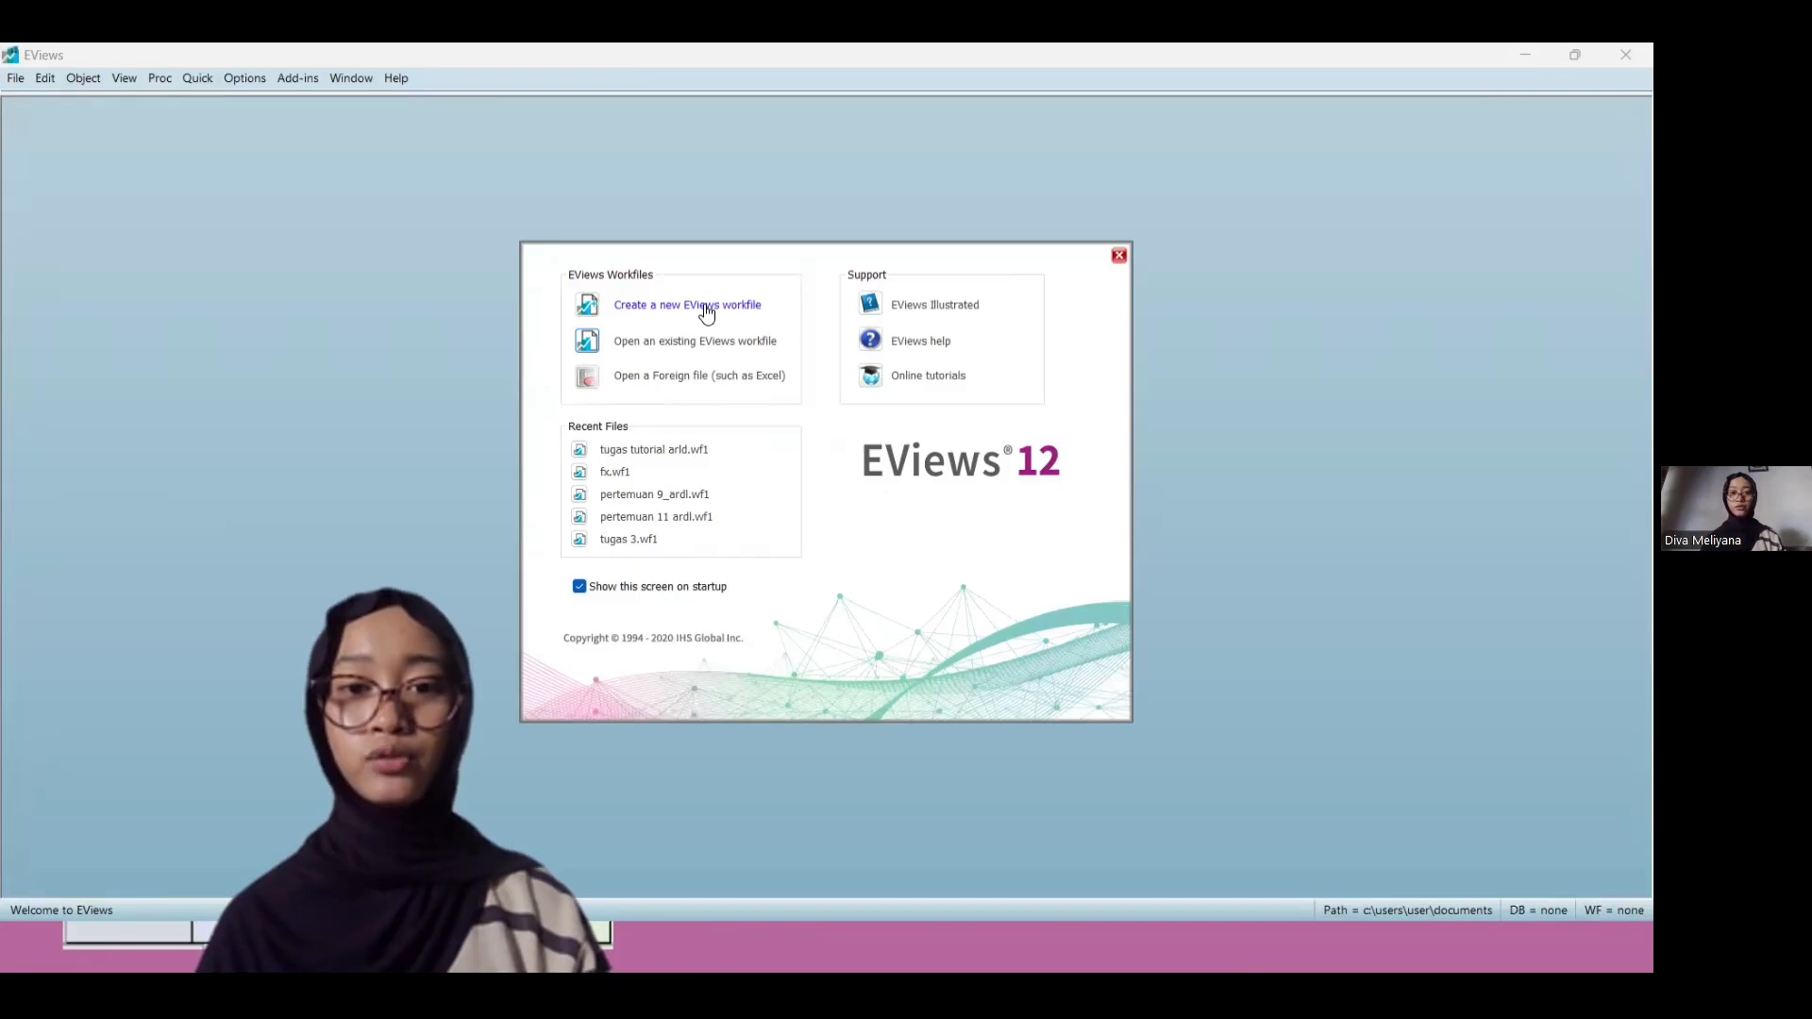
Create a new dated workfile with quarterly frequency, start date 2017 and end date 2024
left_click(708, 311)
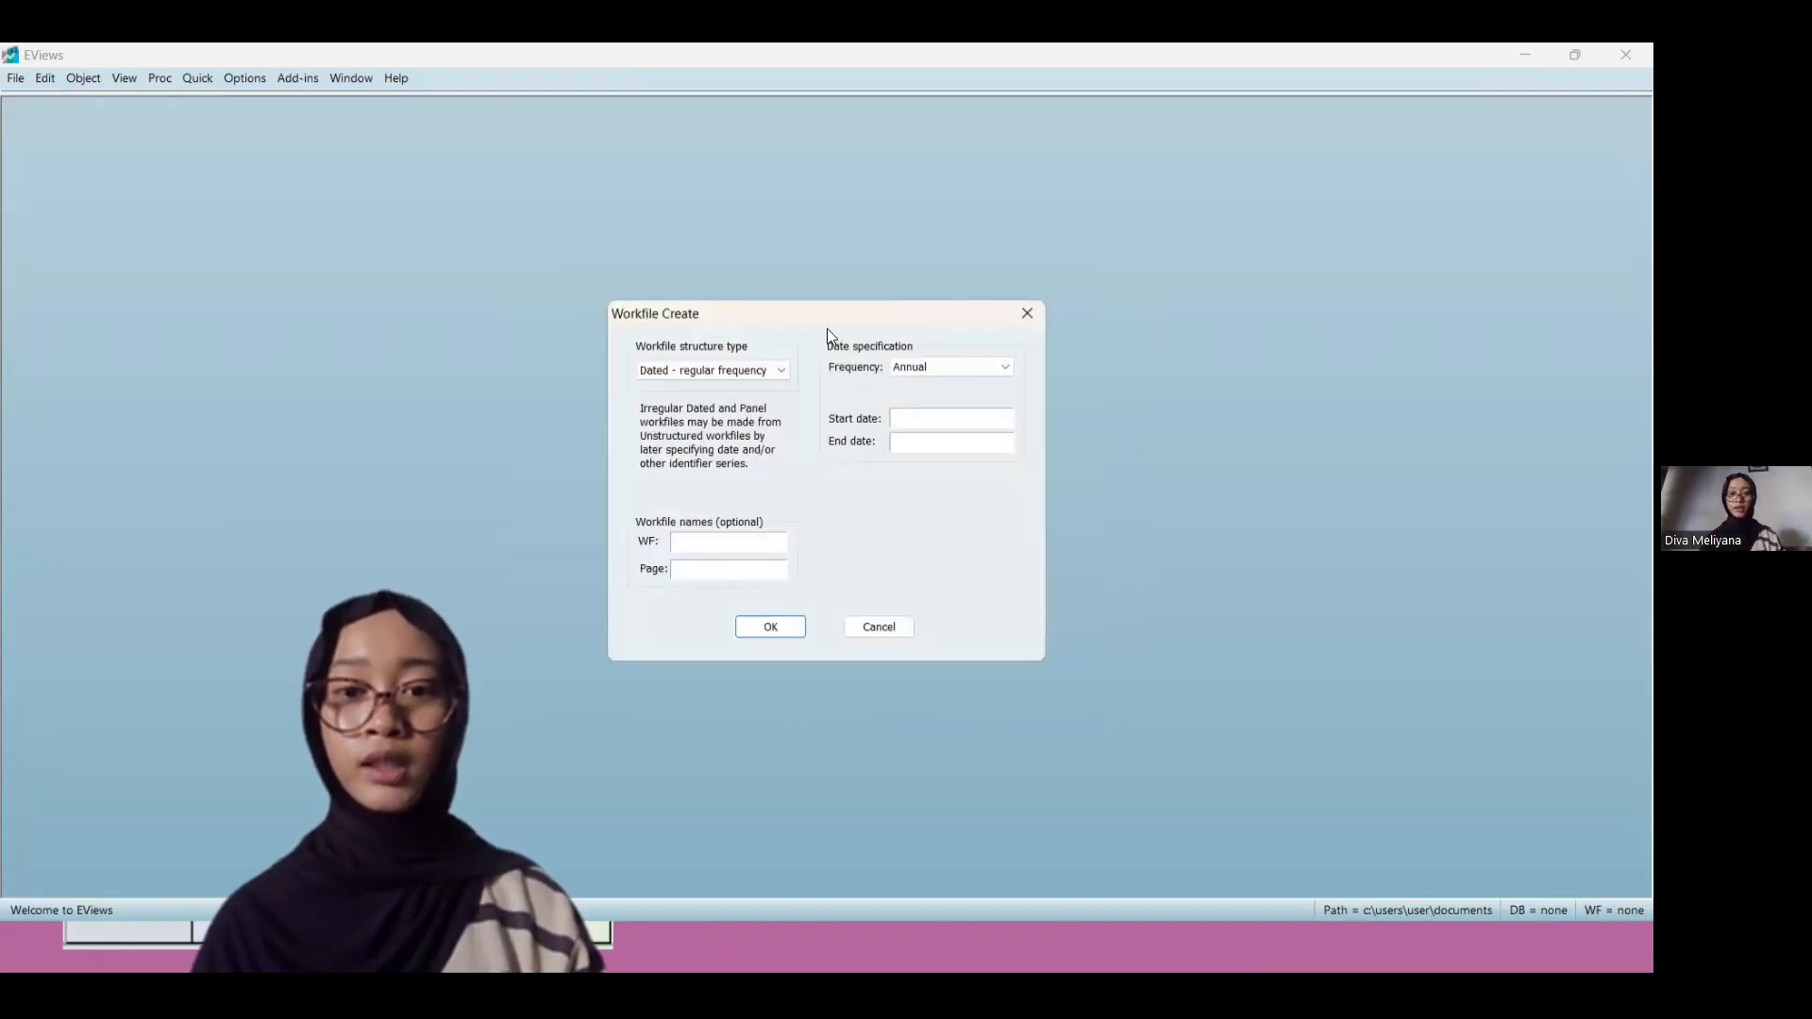
left_click(974, 370)
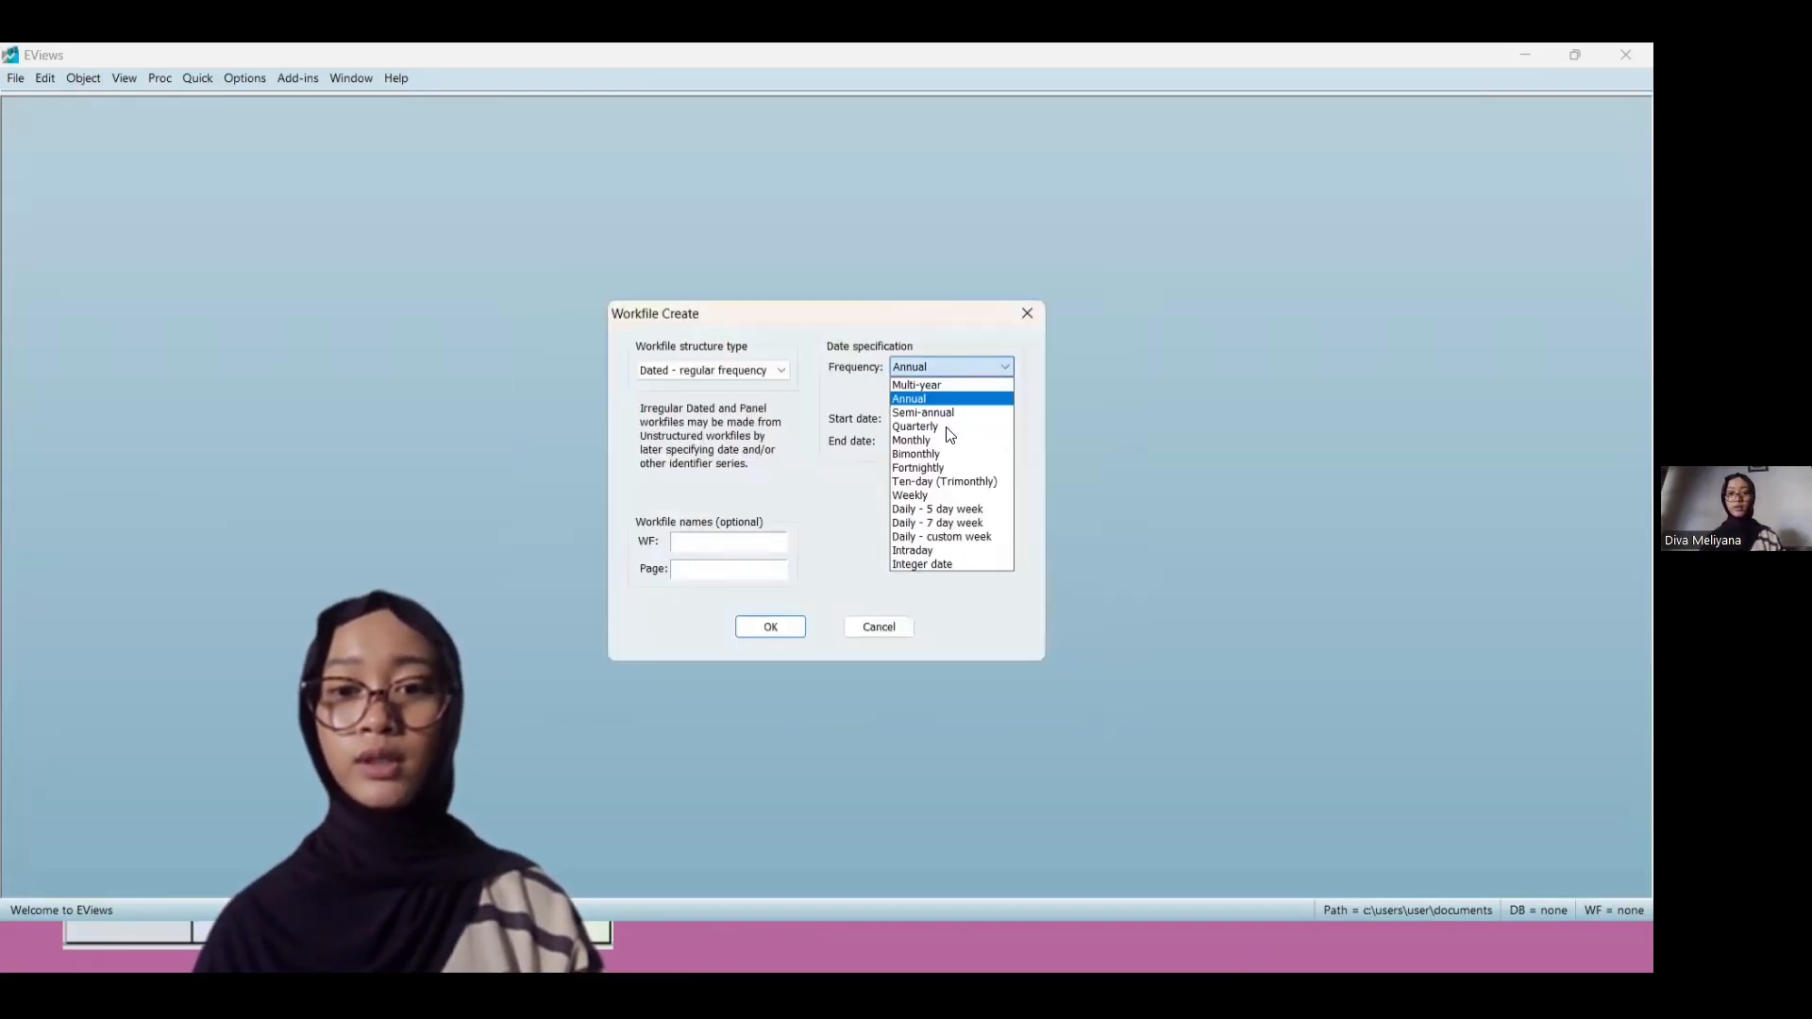
left_click(909, 426)
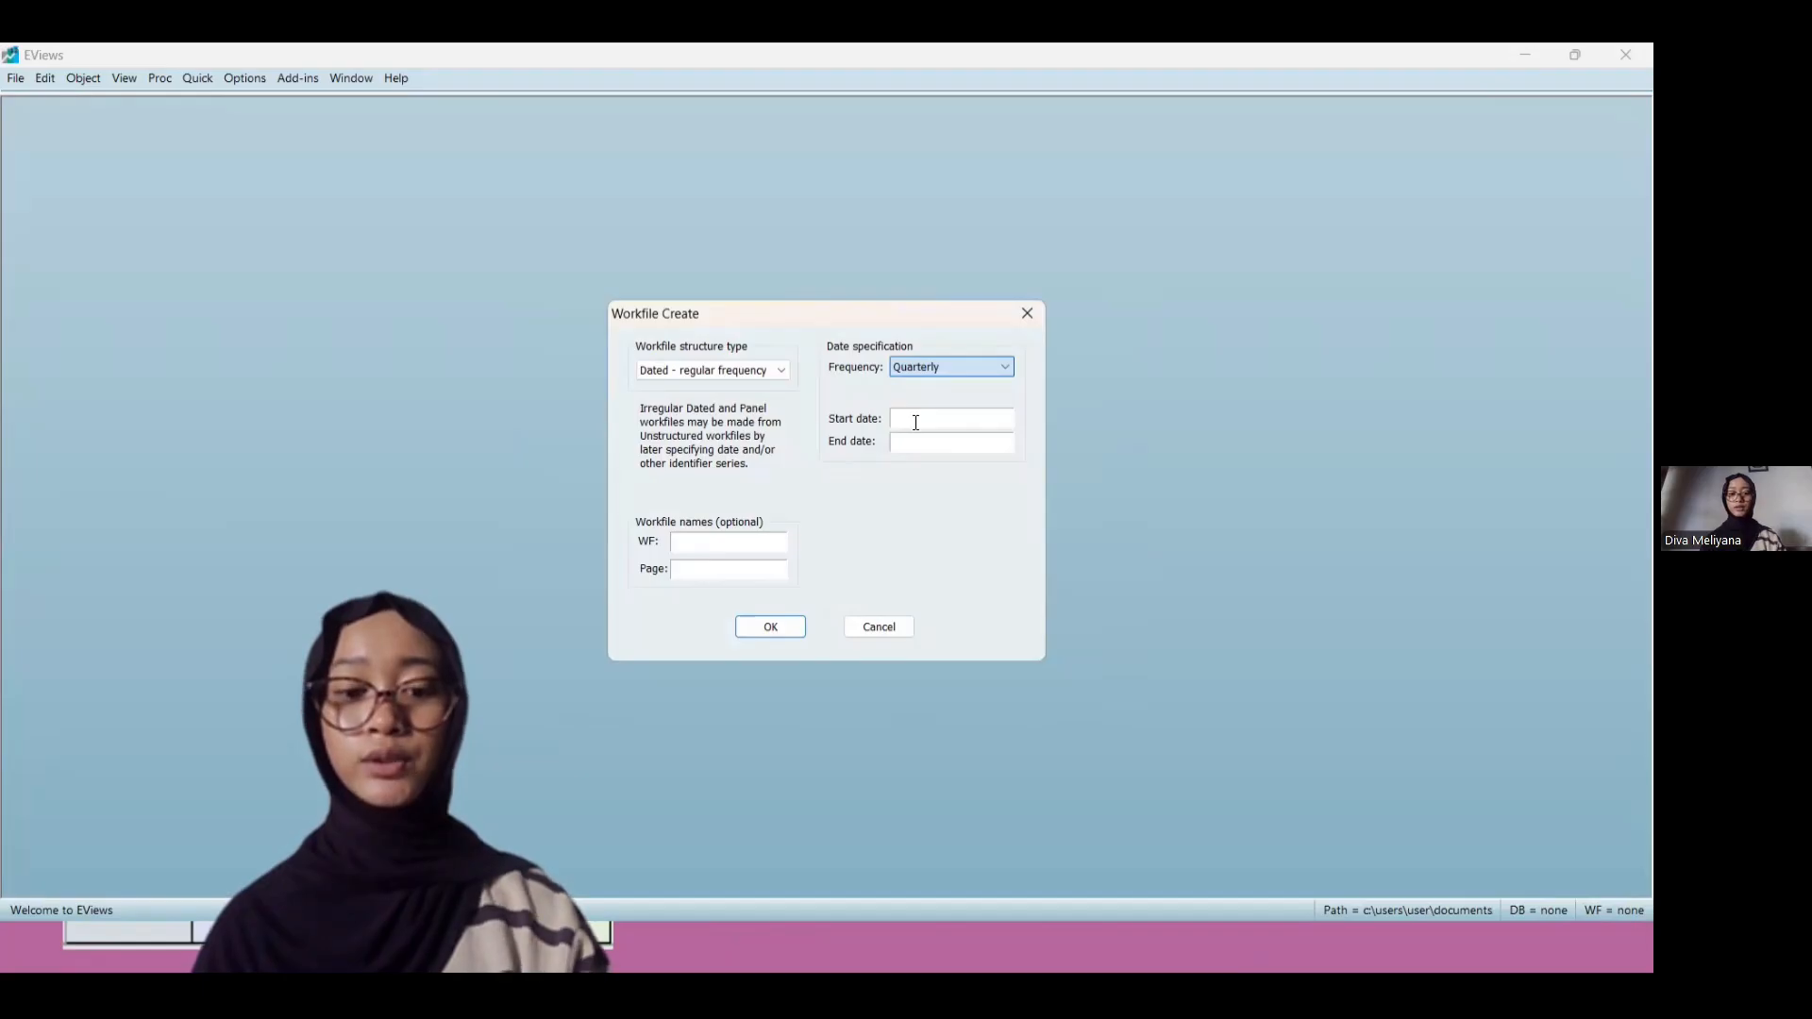
left_click(914, 419)
type("2017")
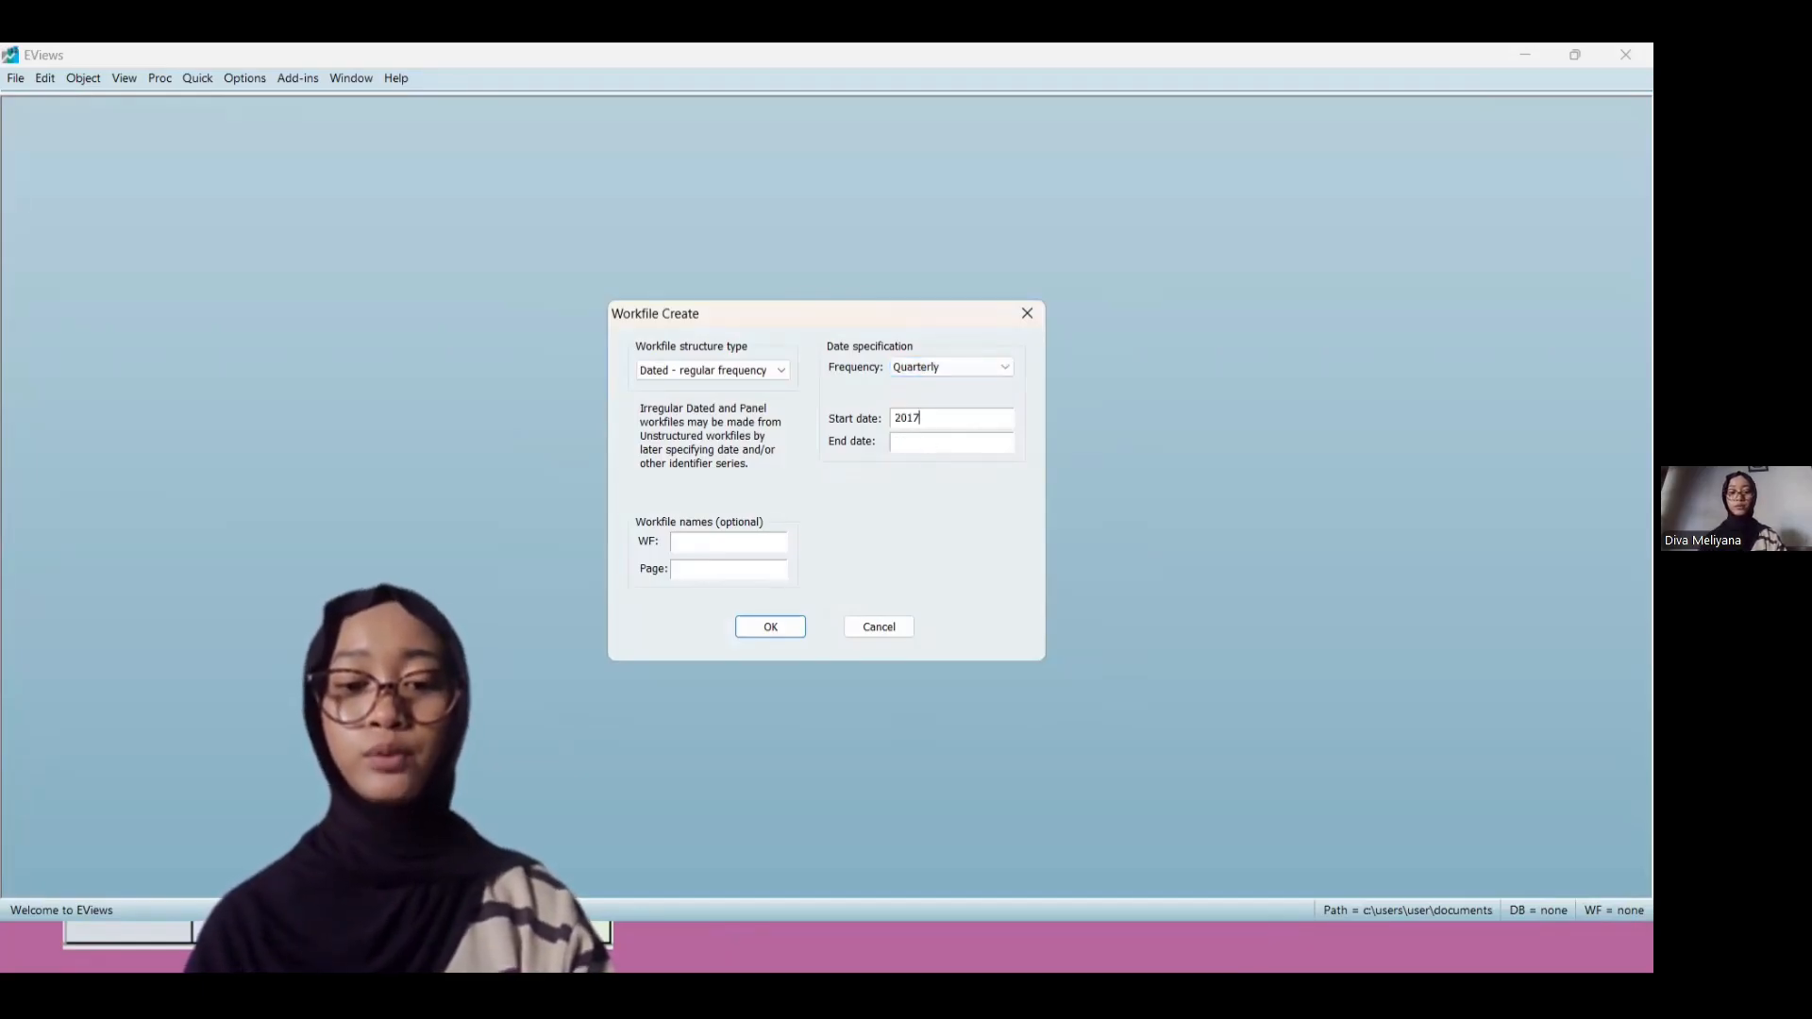
left_click(927, 444)
type("2024")
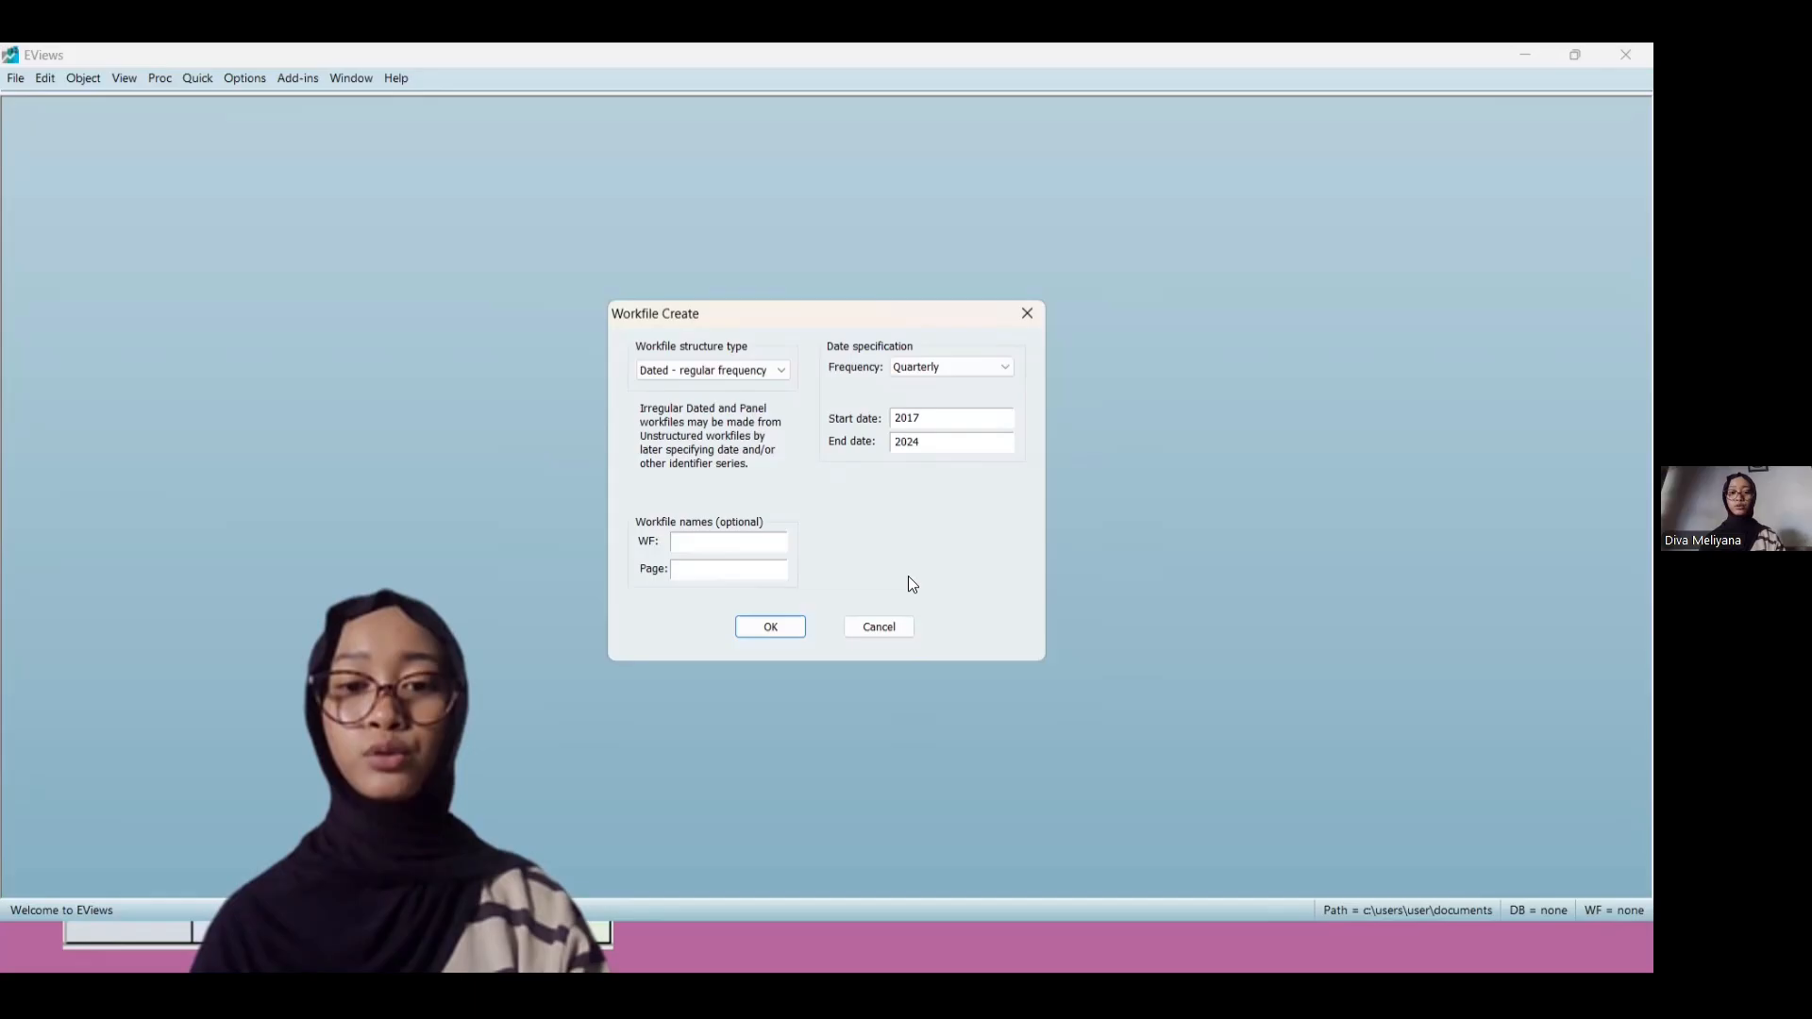
left_click(771, 628)
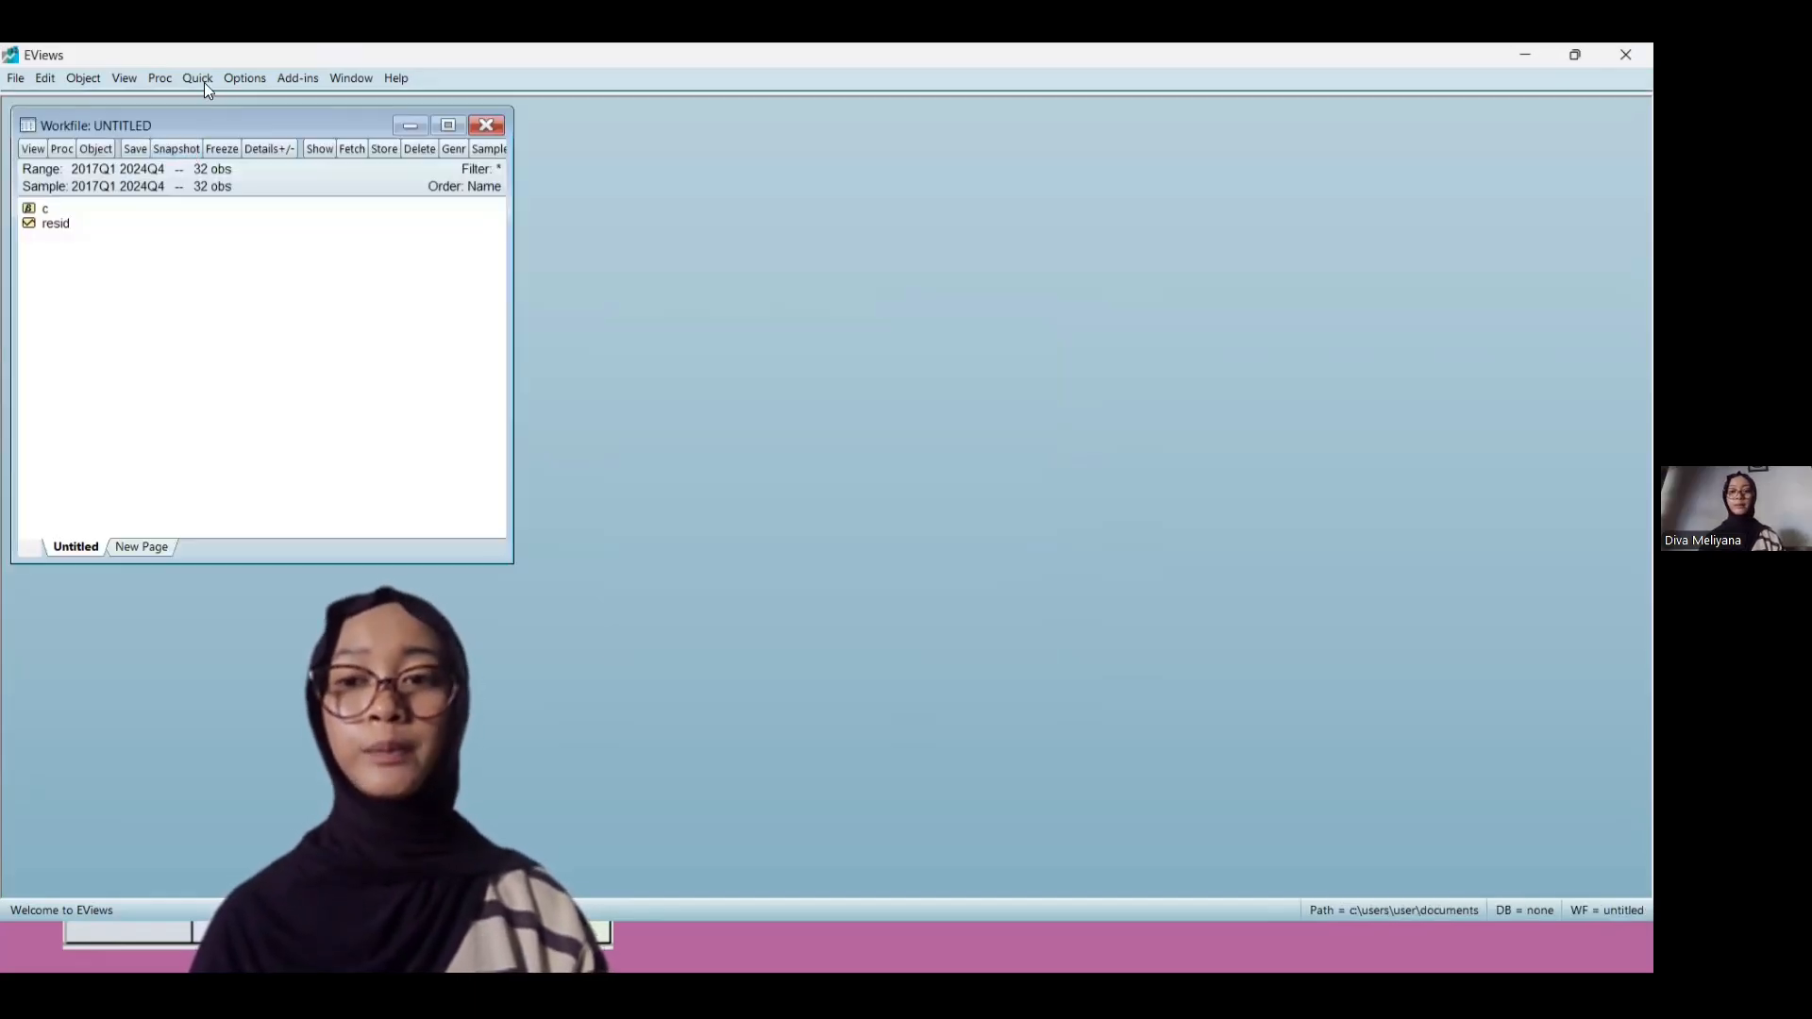
Paste the copied ROA, BOPO and INFLASI data with headers into a new empty group and move its window clear of the workfile
left_click(200, 80)
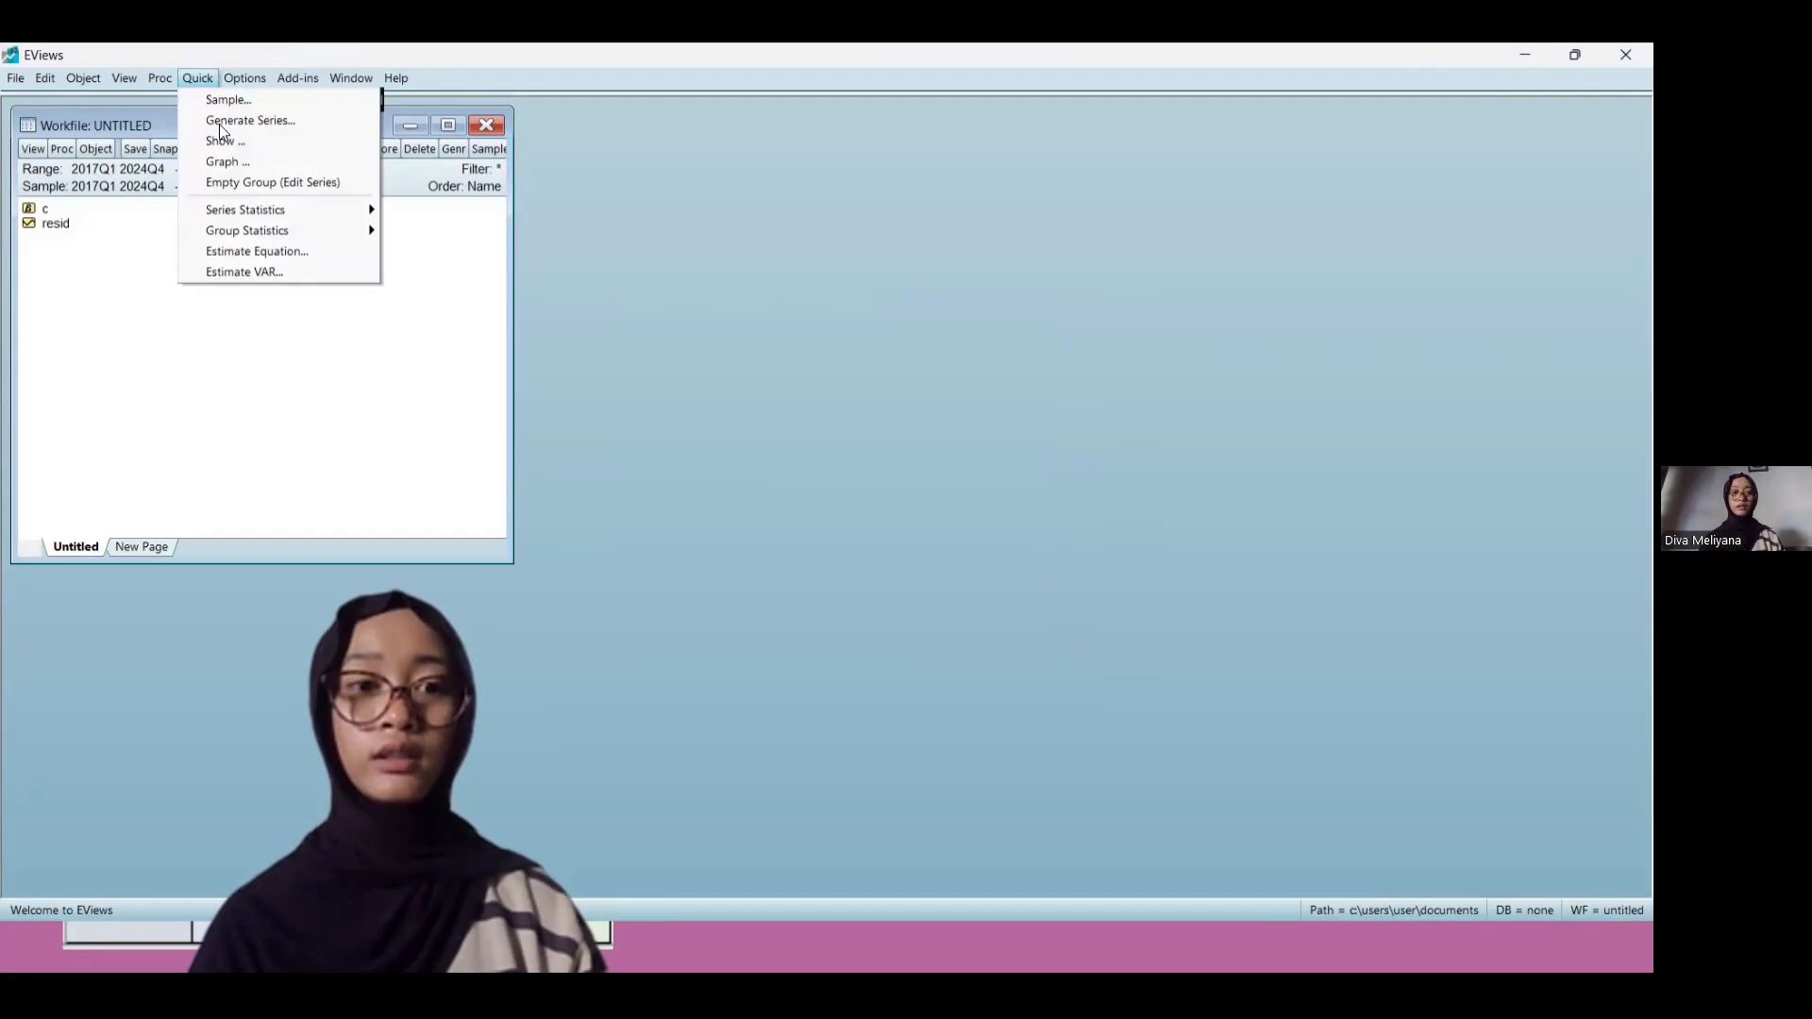
left_click(268, 184)
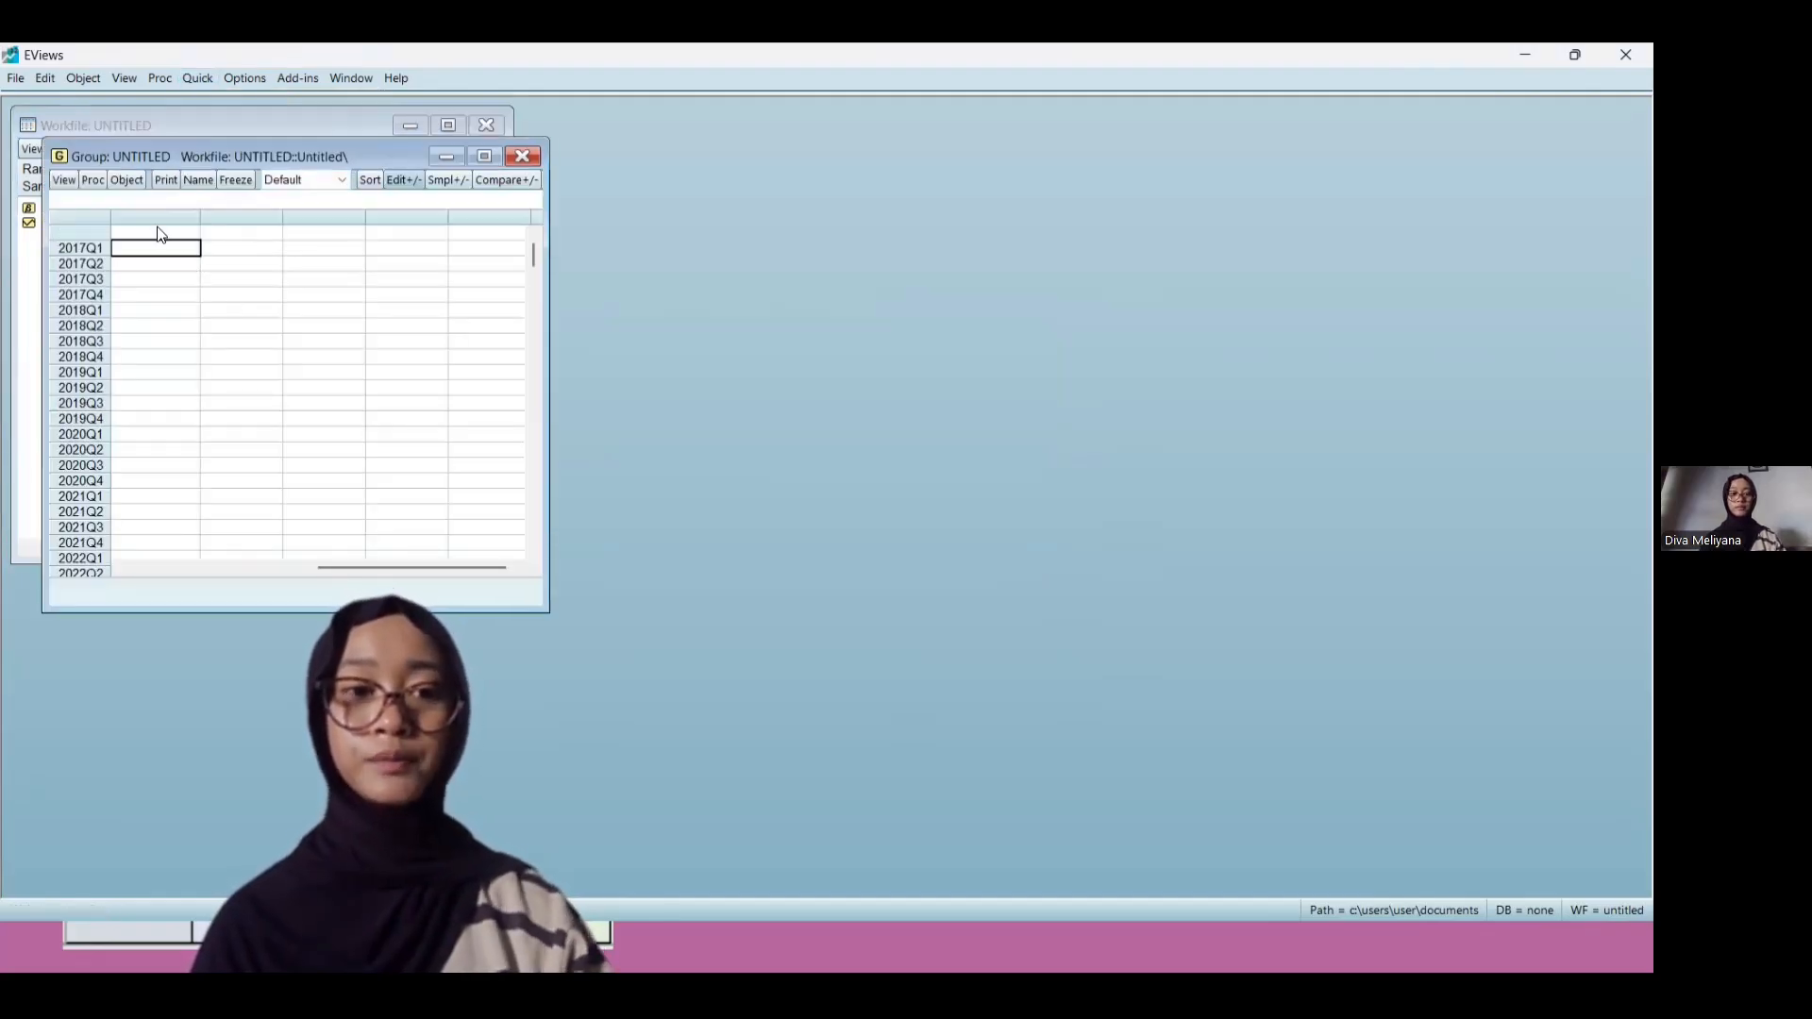
left_click(161, 235)
key("ctrl+v")
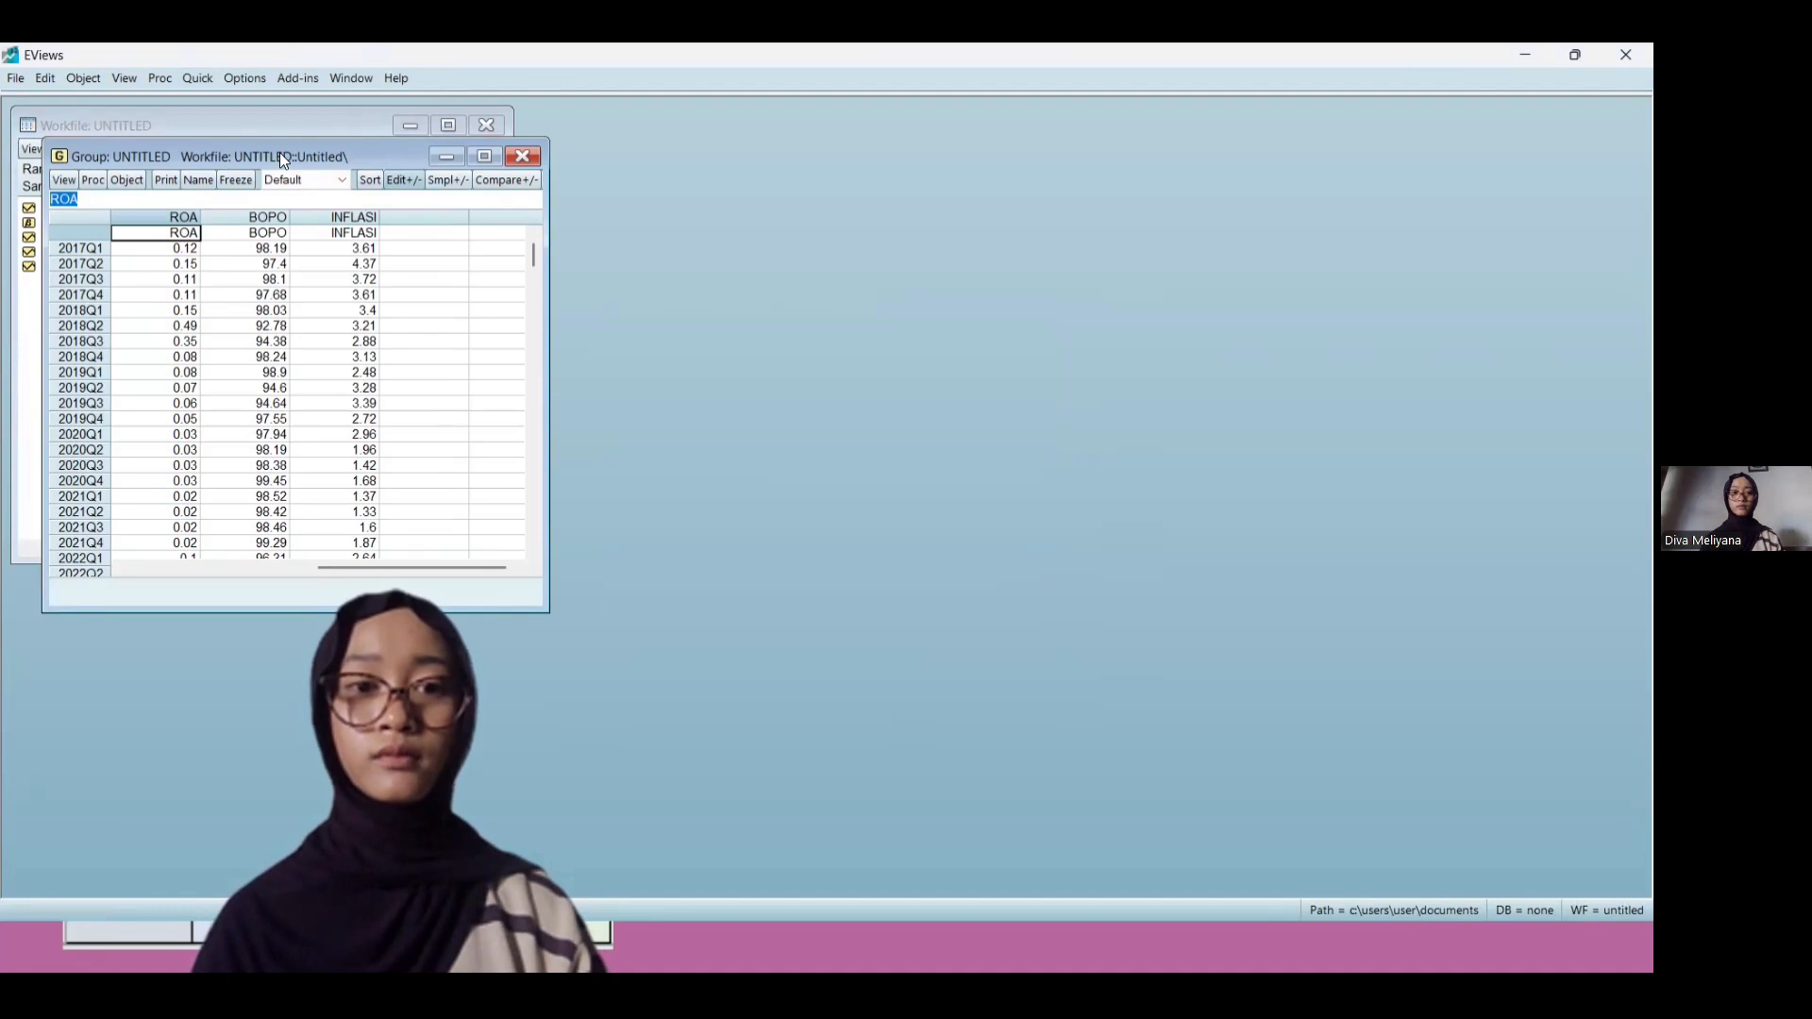
left_click_drag(280, 151, 827, 206)
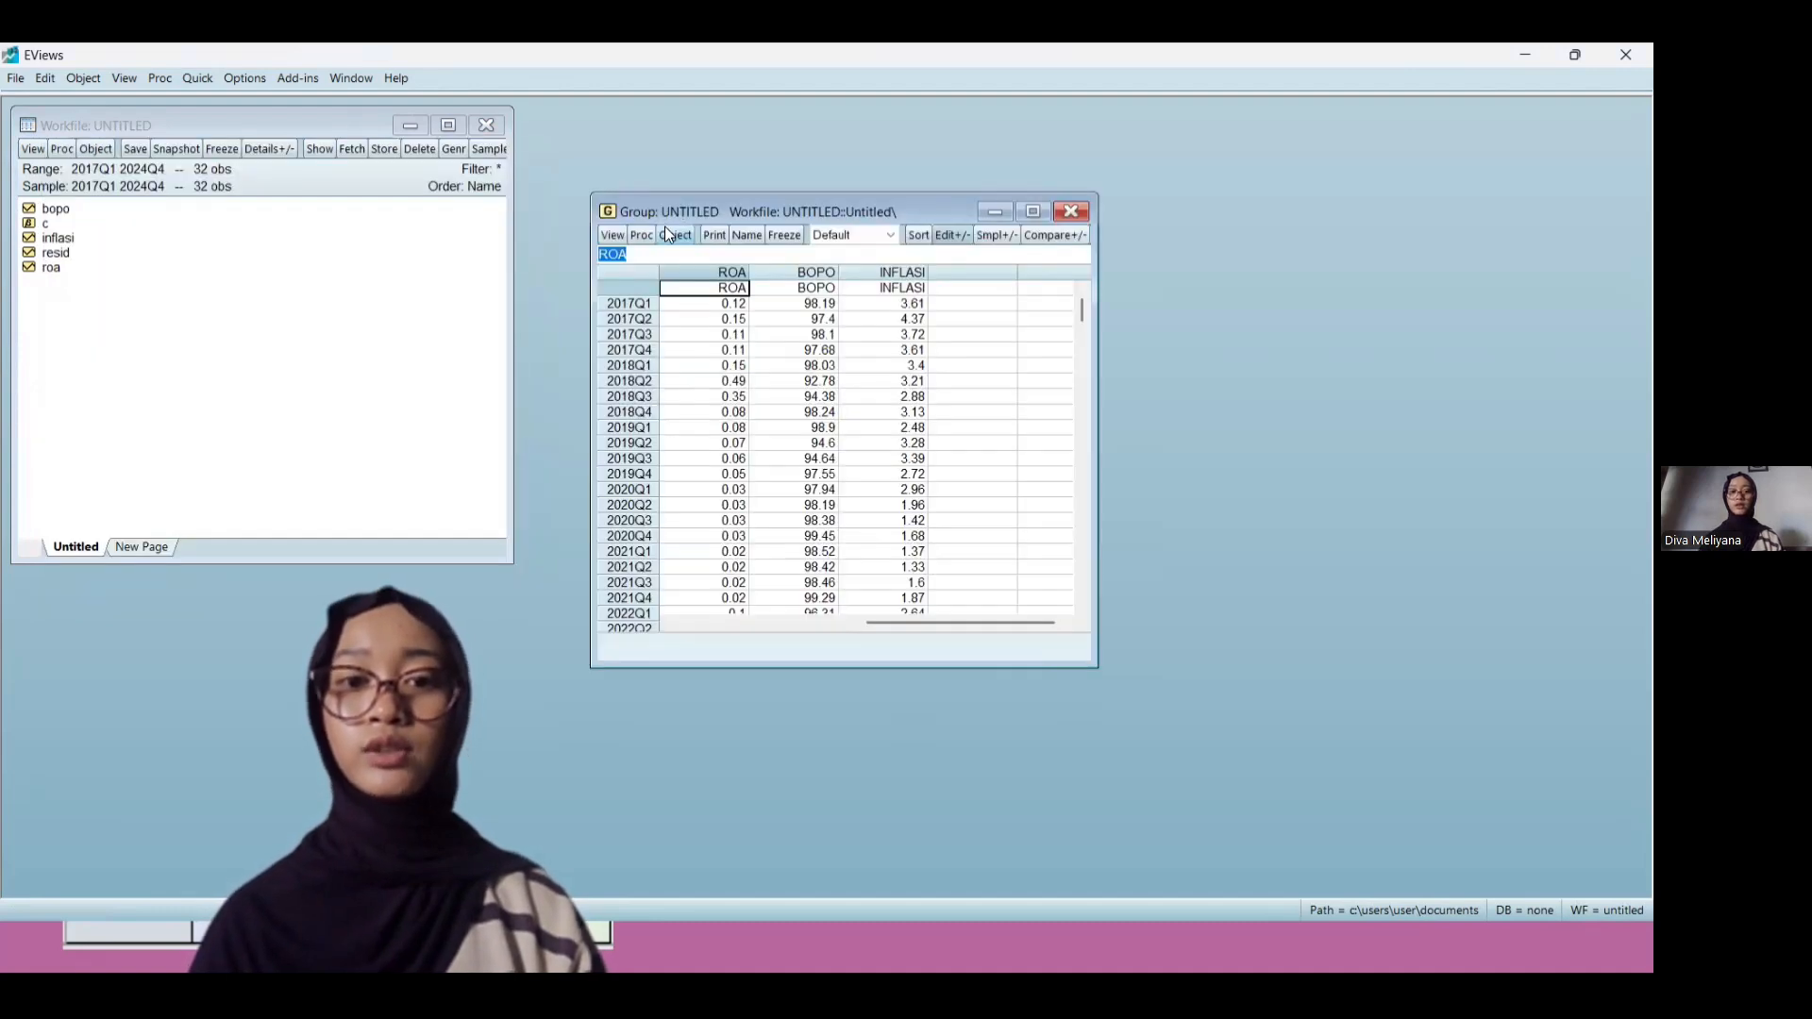
Display the group's descriptive statistics for the common sample
left_click(614, 235)
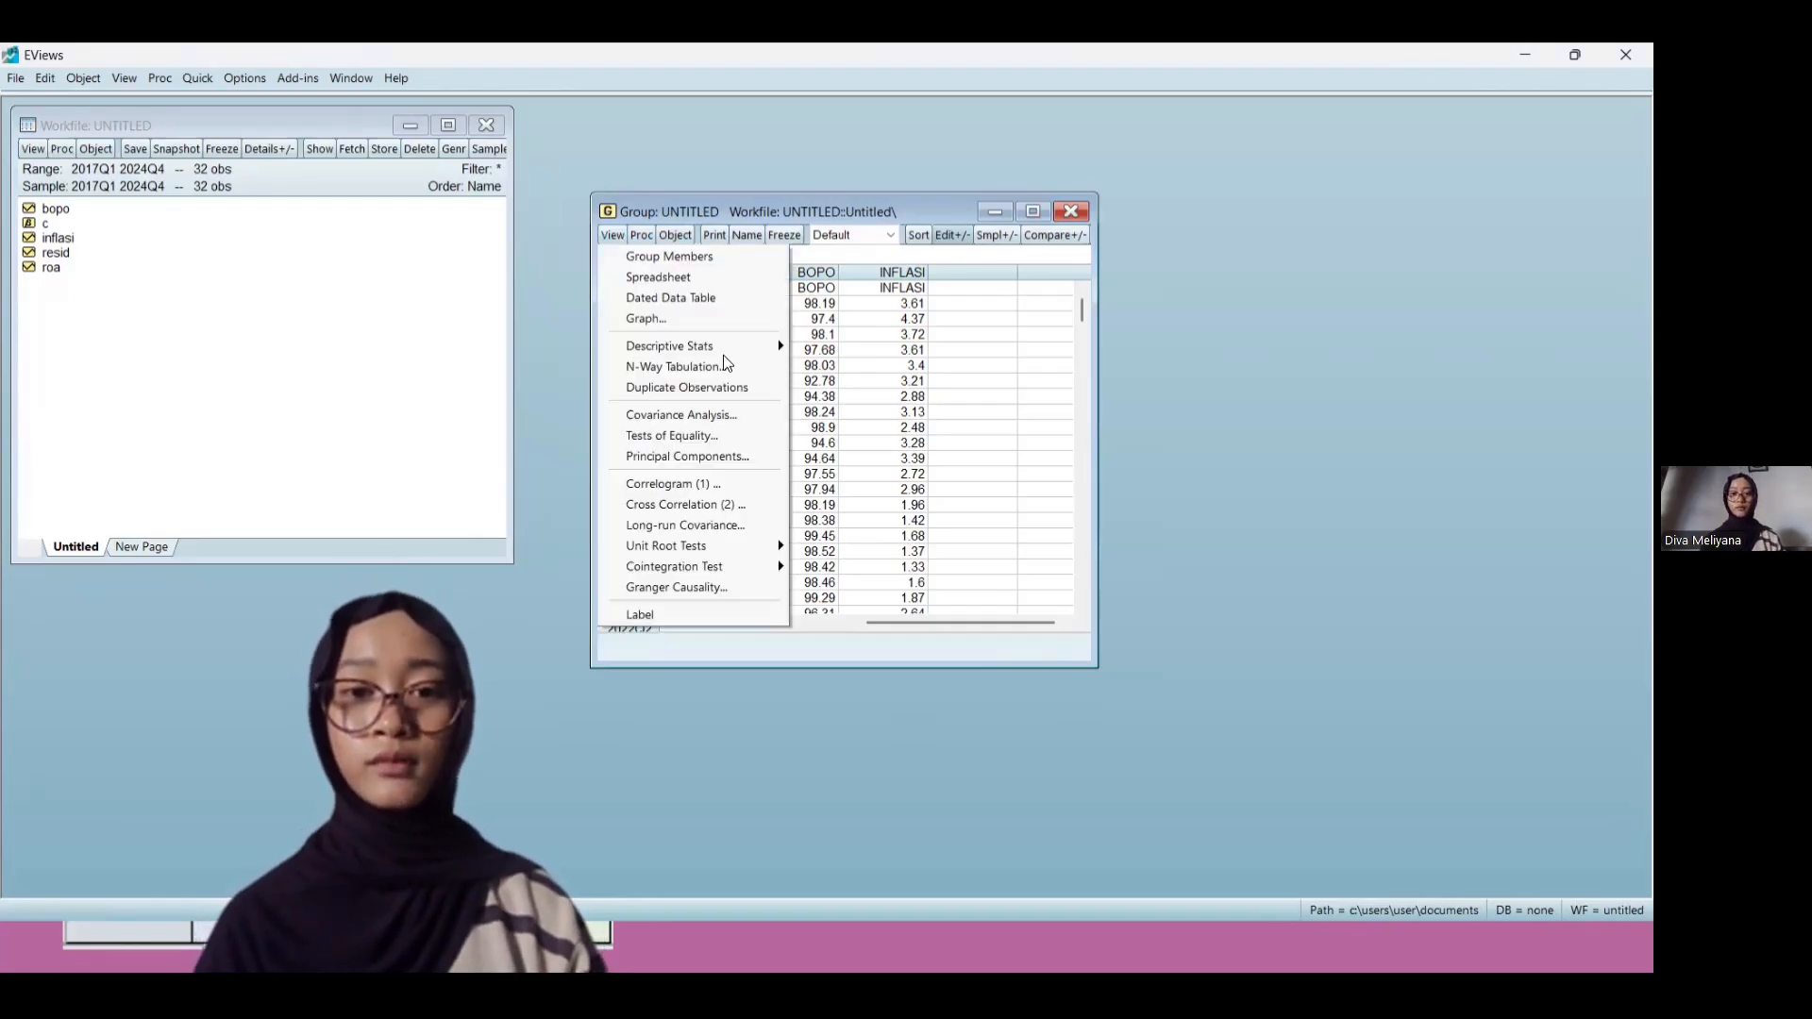
mouse_move(707, 356)
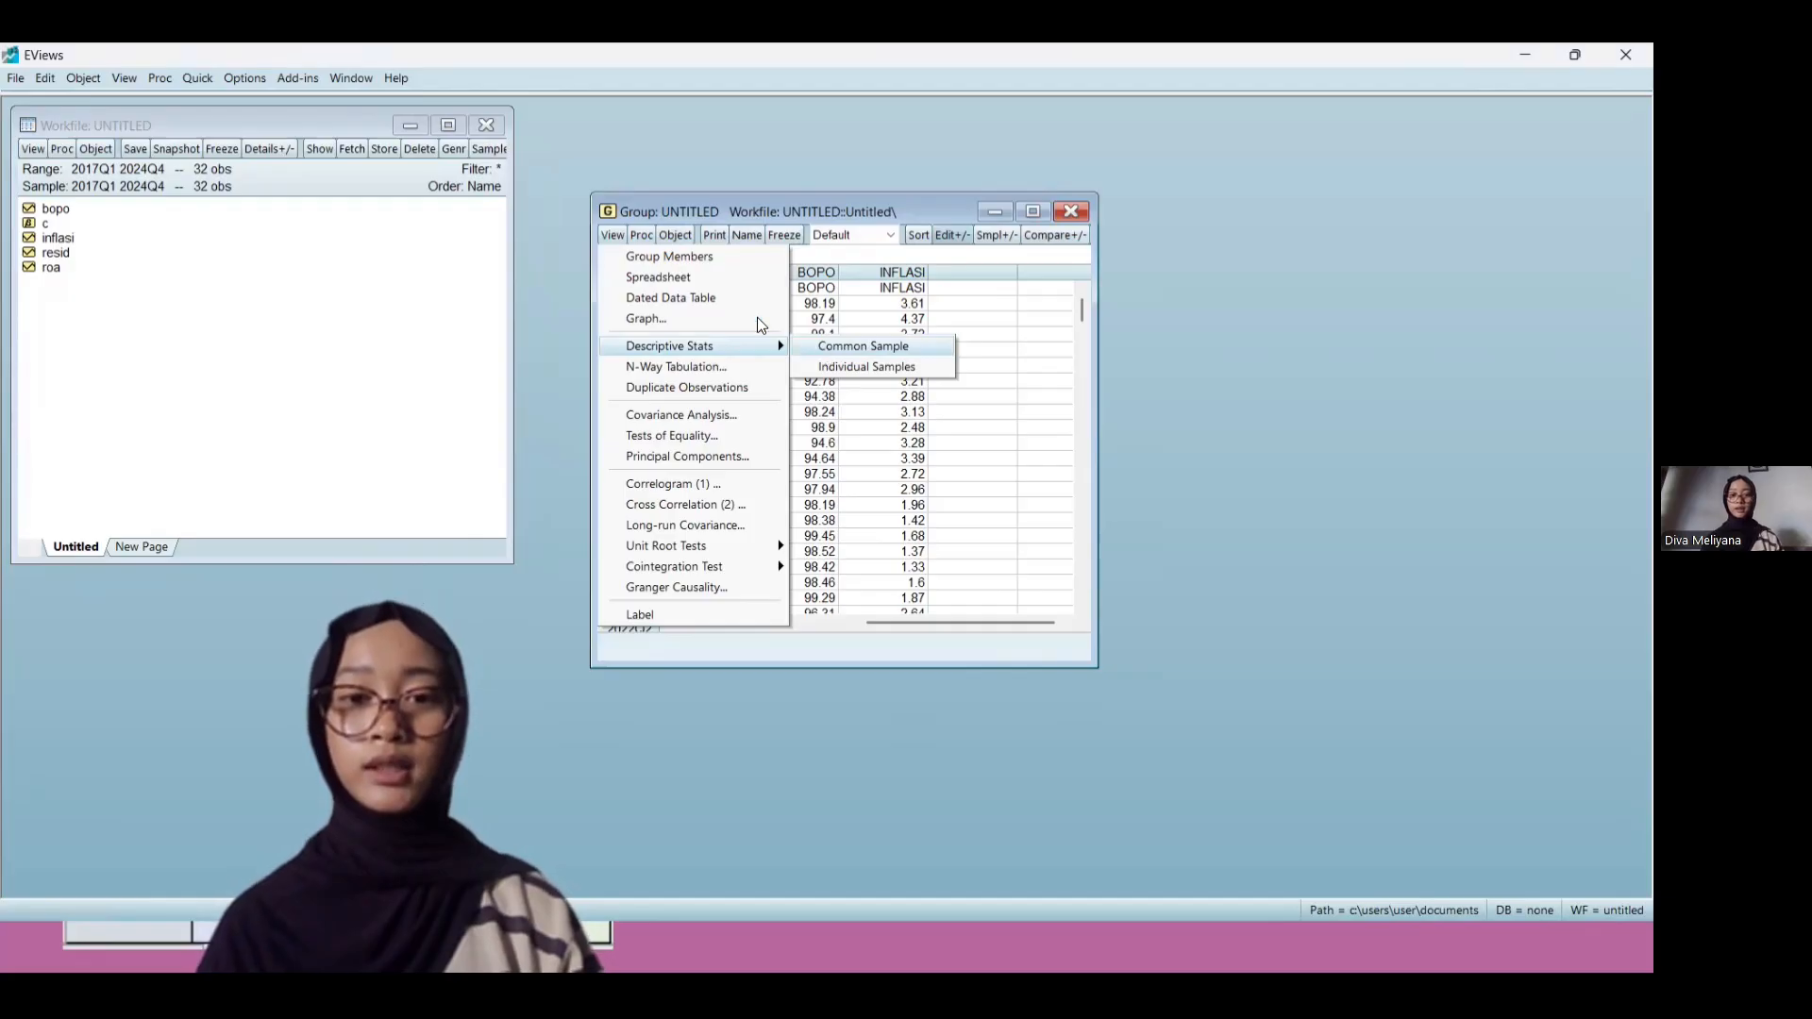
left_click(827, 349)
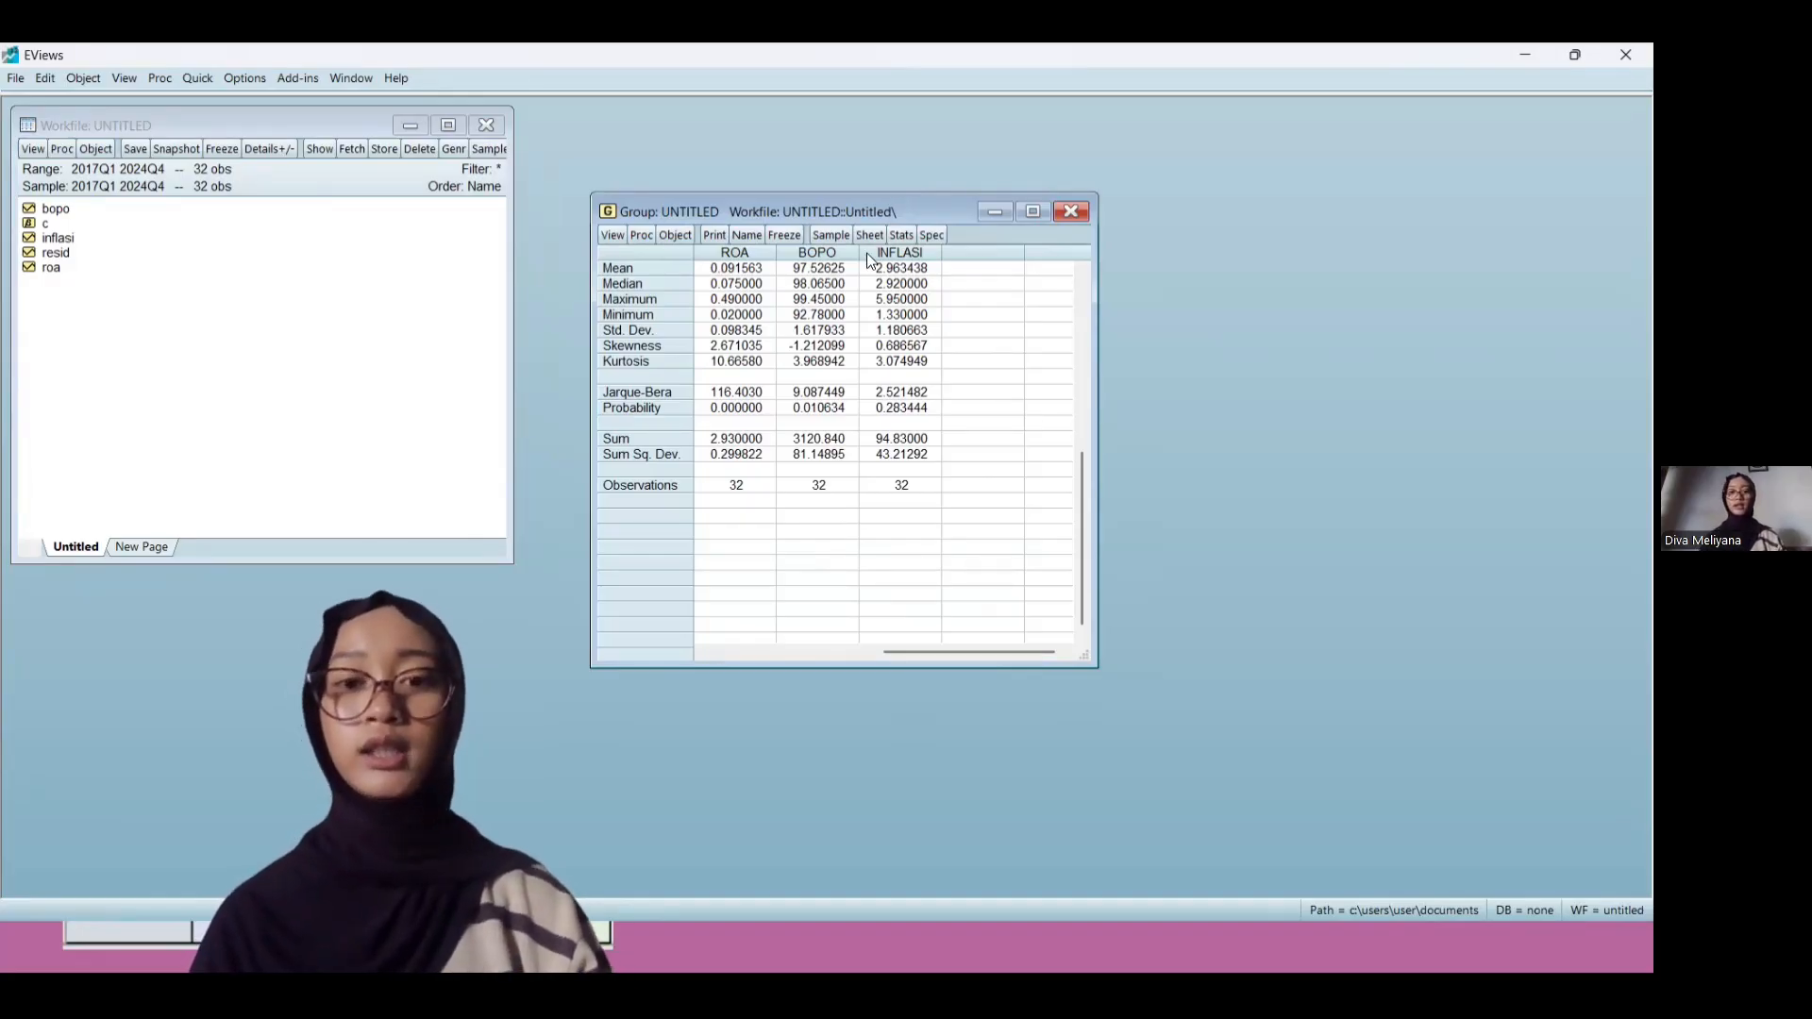
Freeze the descriptive statistics as a table, name it _1_DESKRIPTIF and close the table
left_click(785, 235)
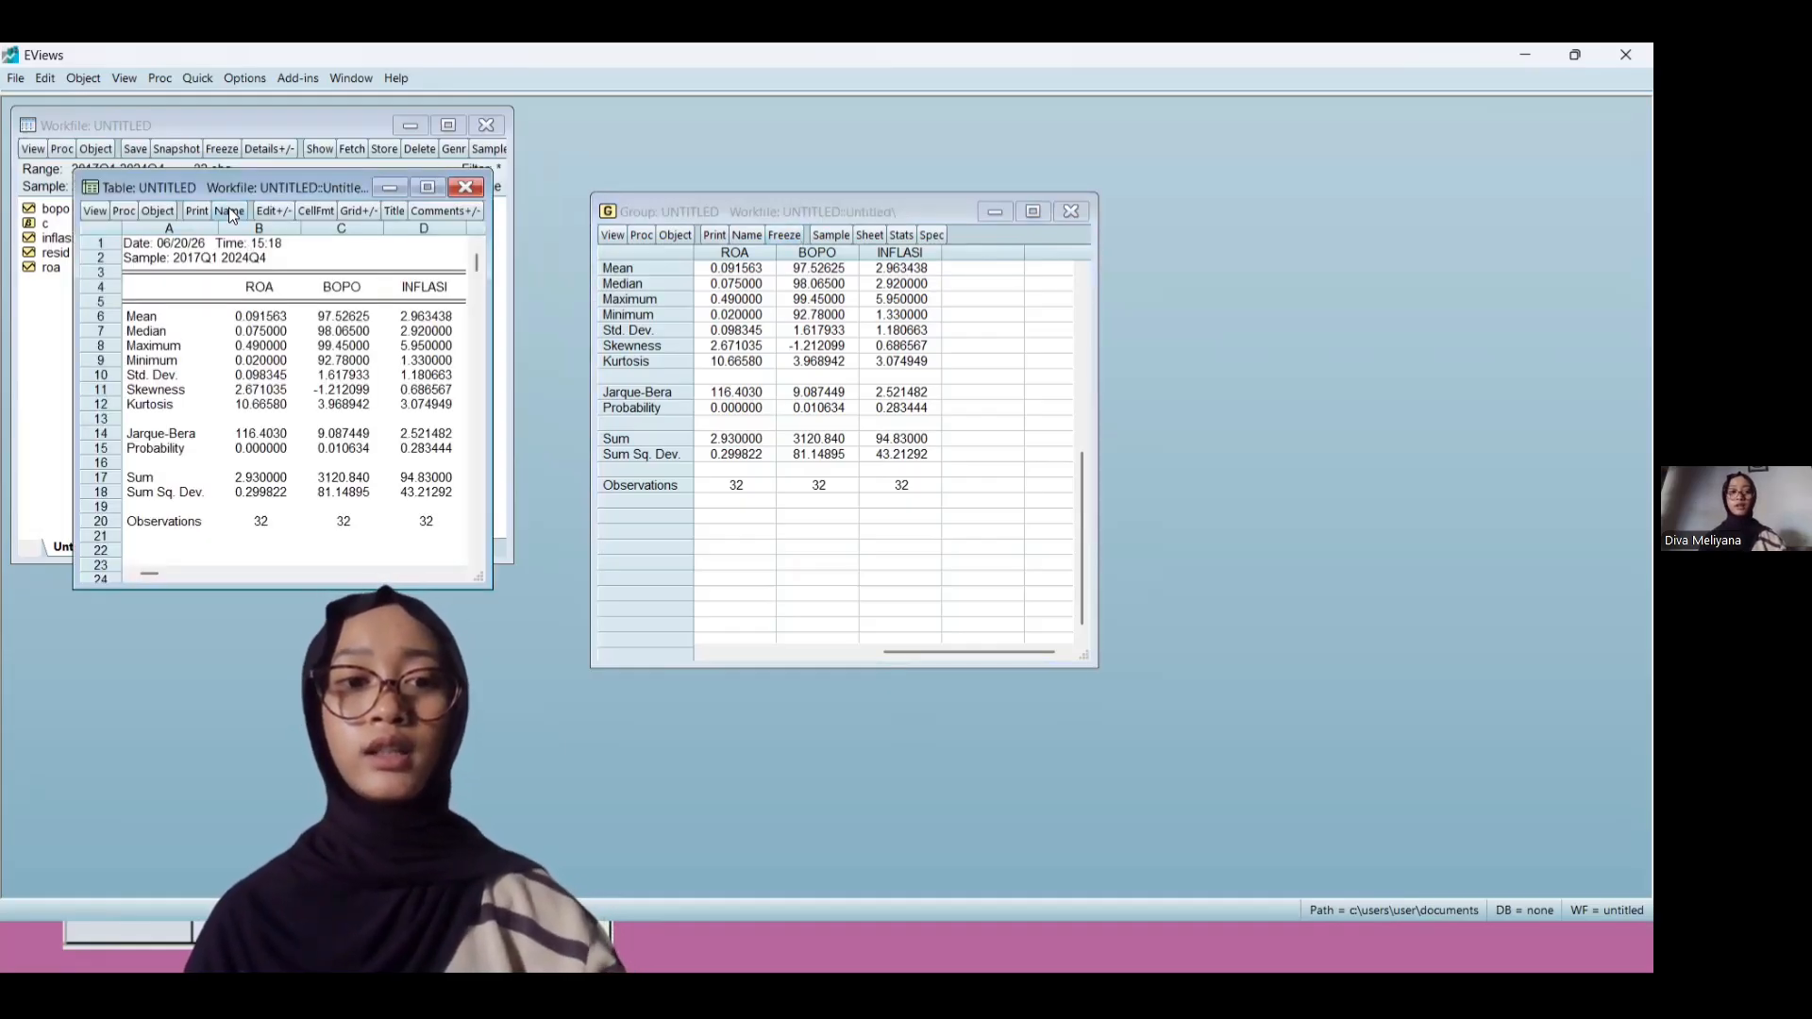
left_click(230, 211)
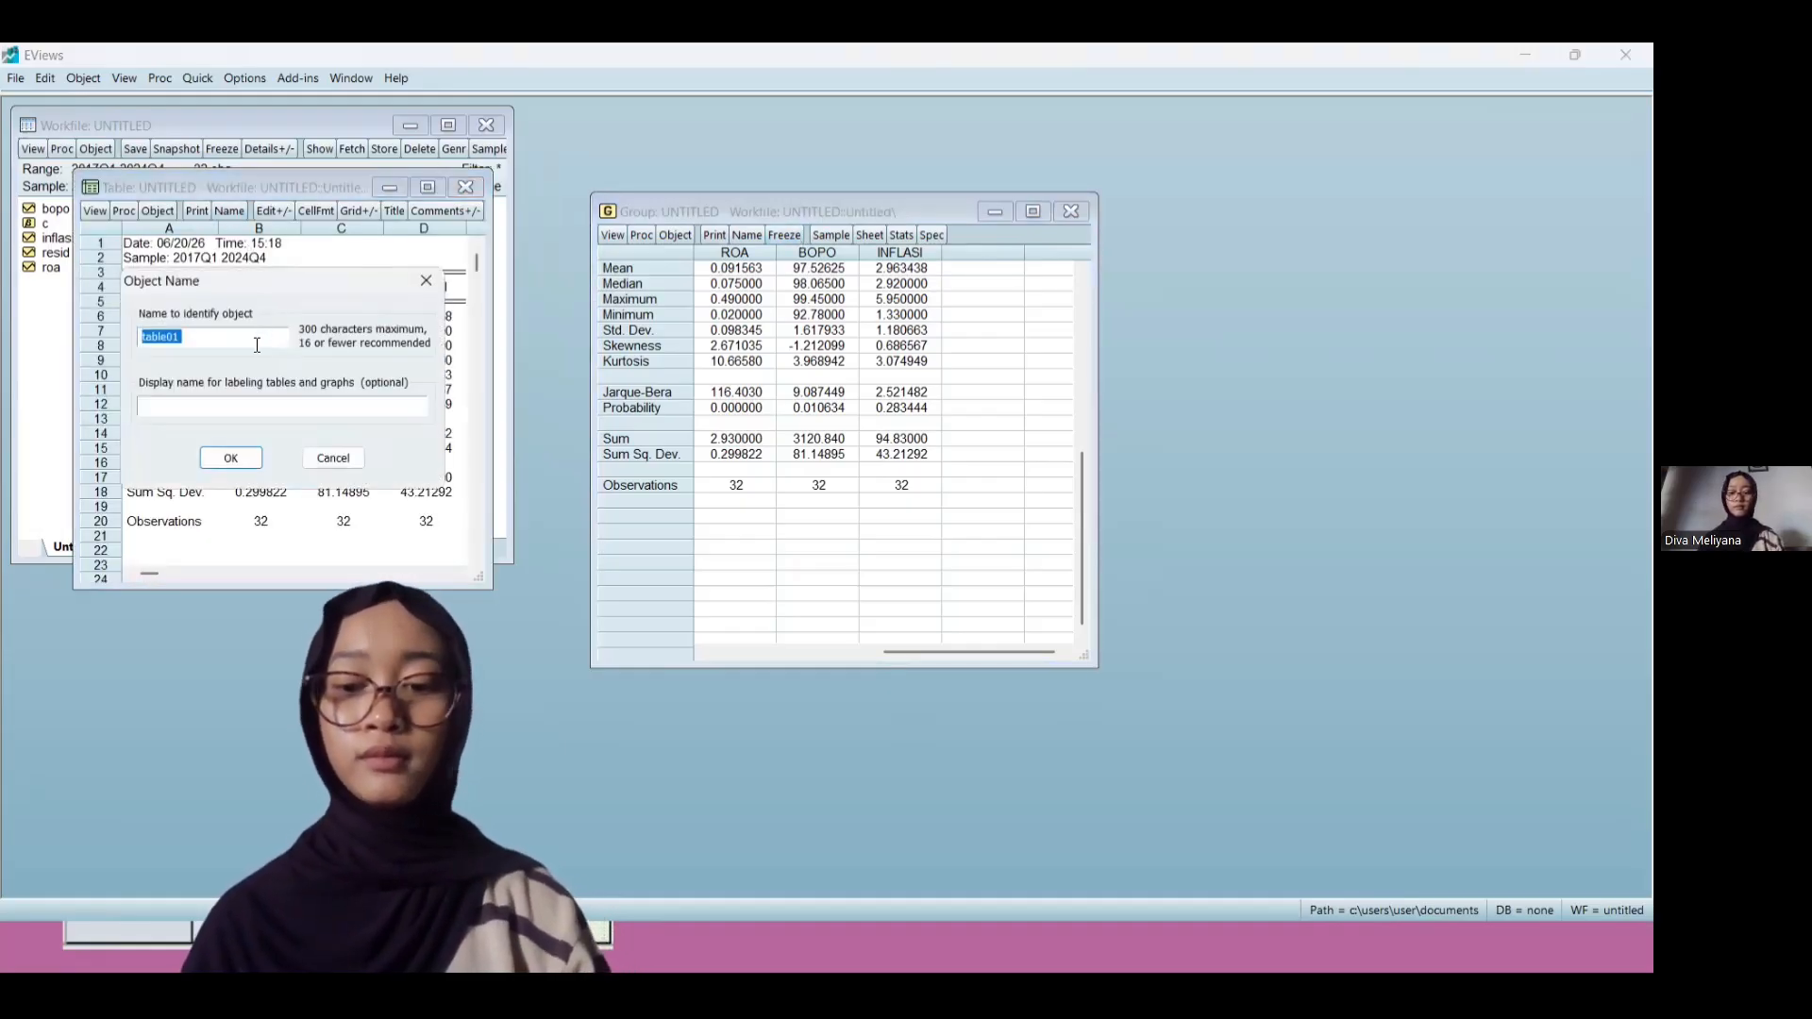
key("BackSpace")
type("_")
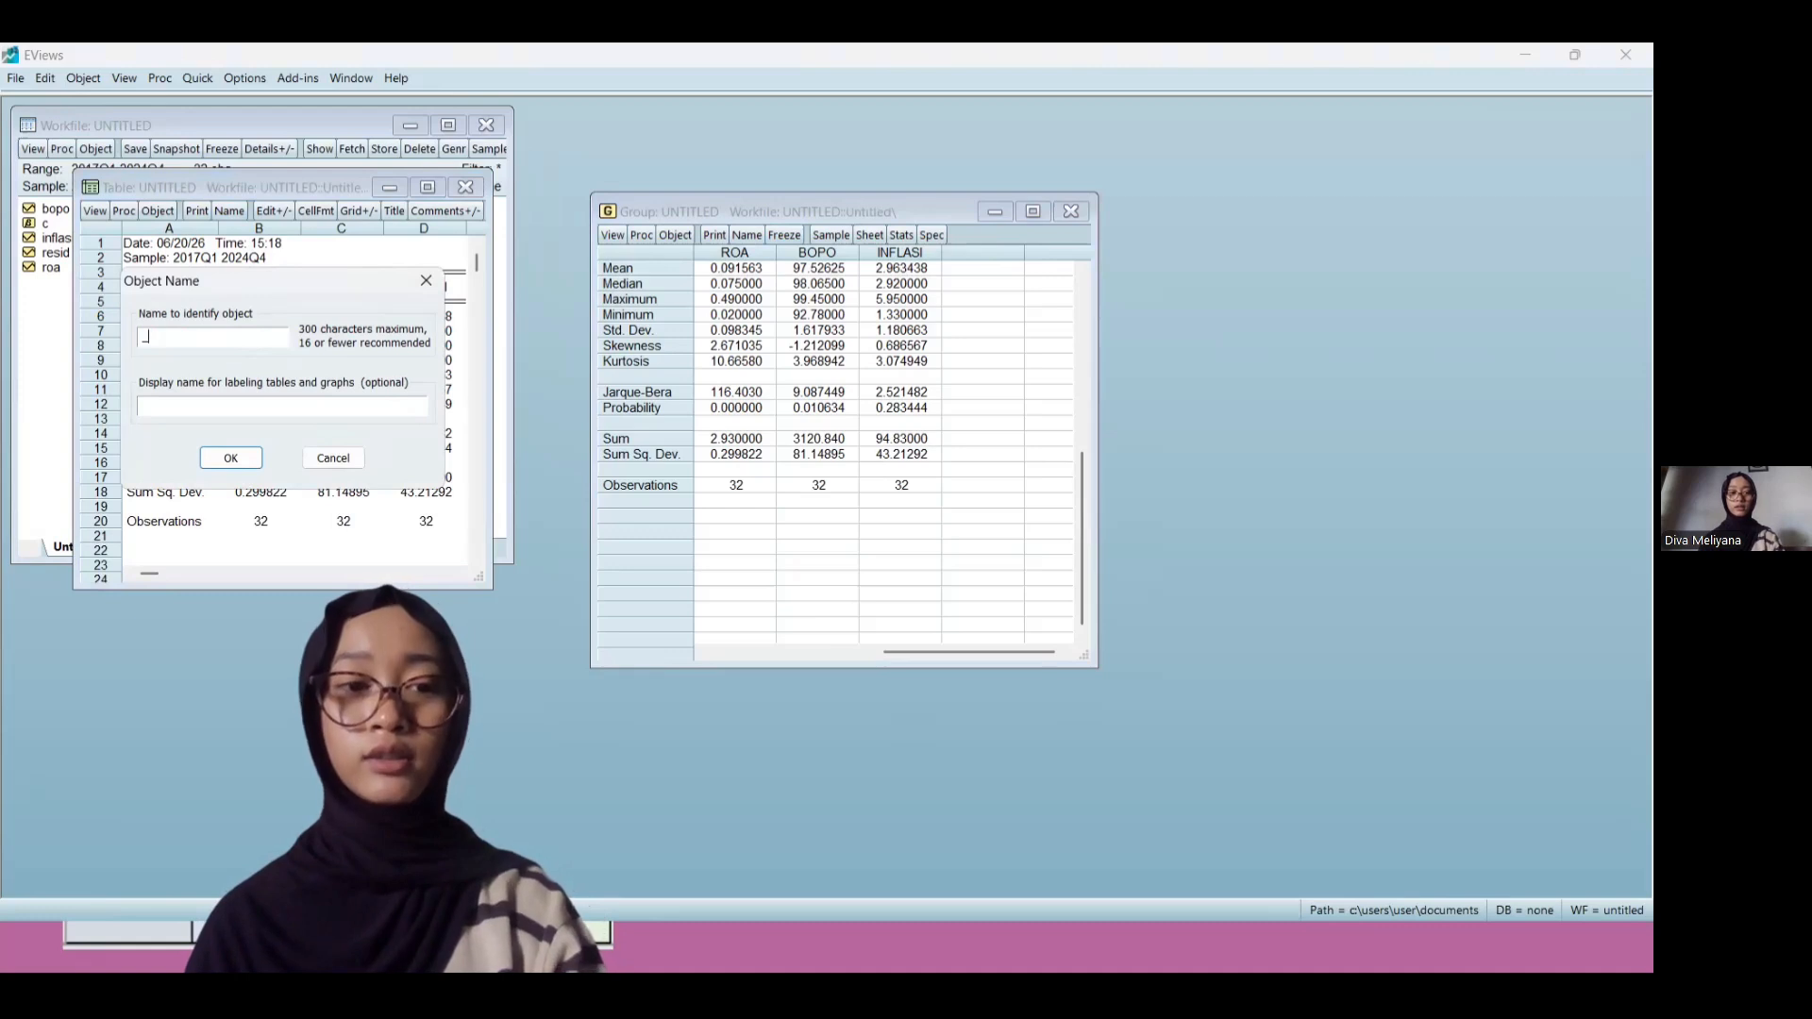
type("1_")
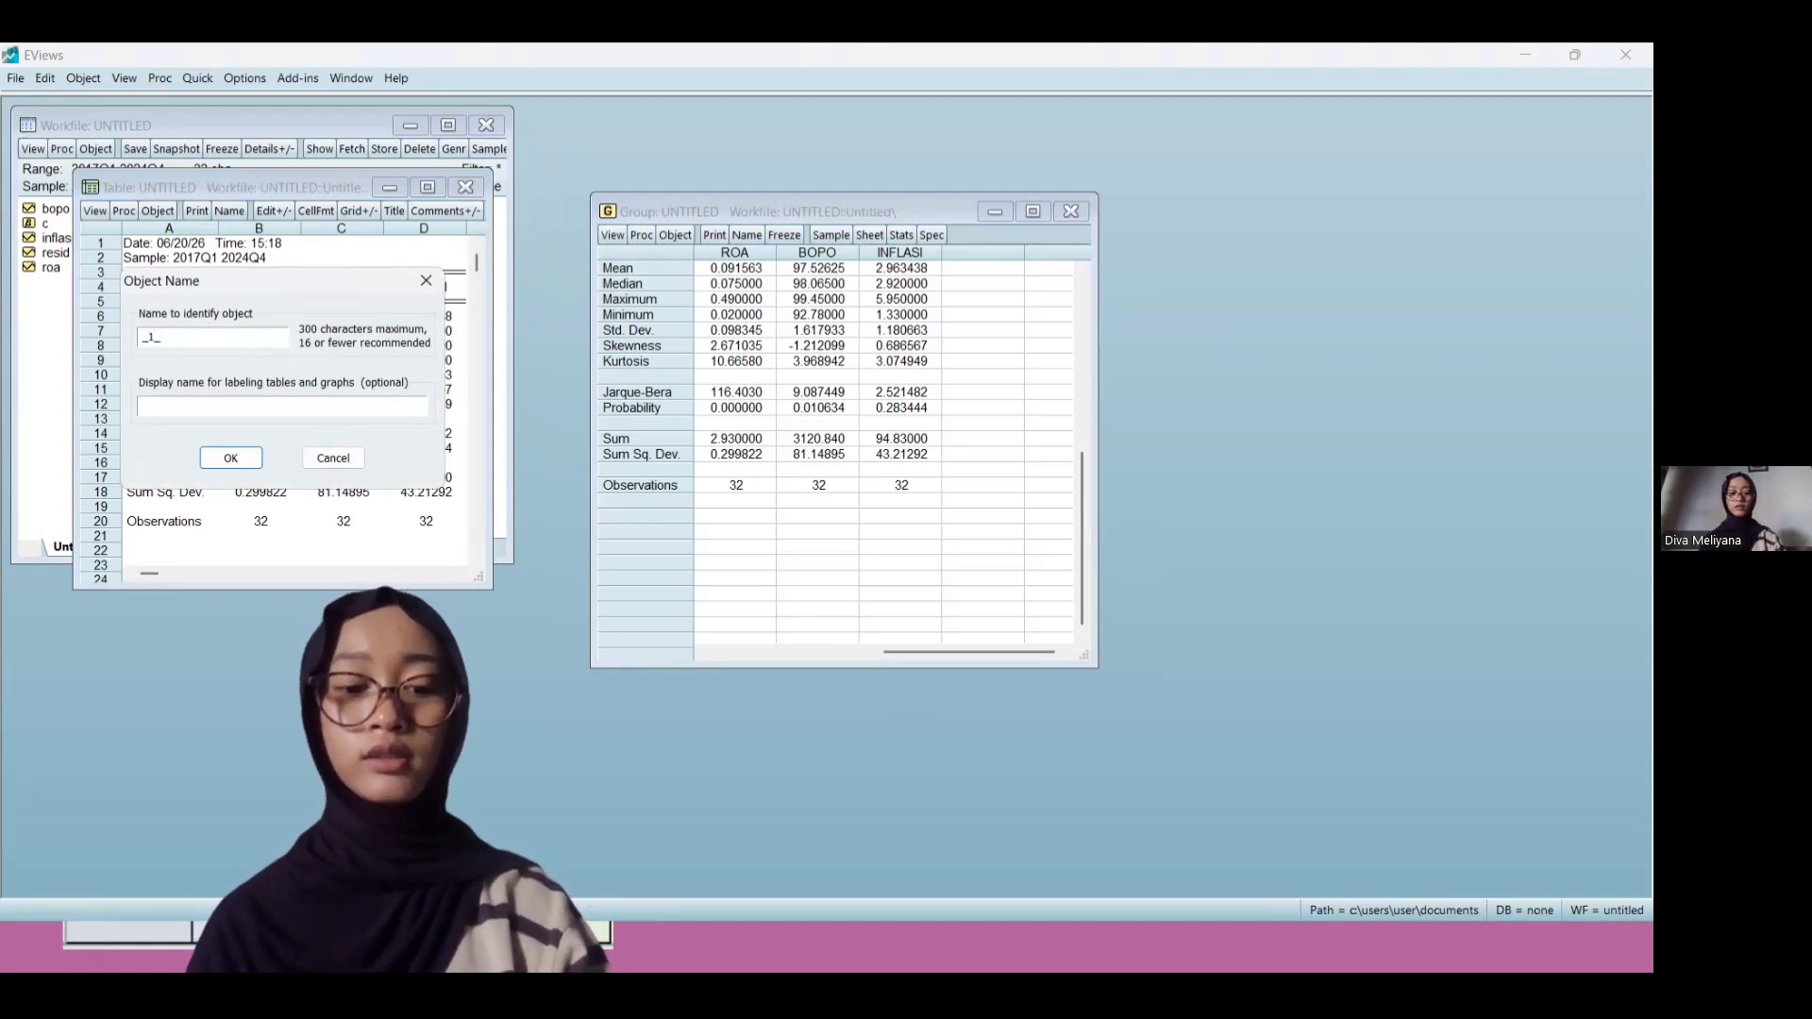
type("DS")
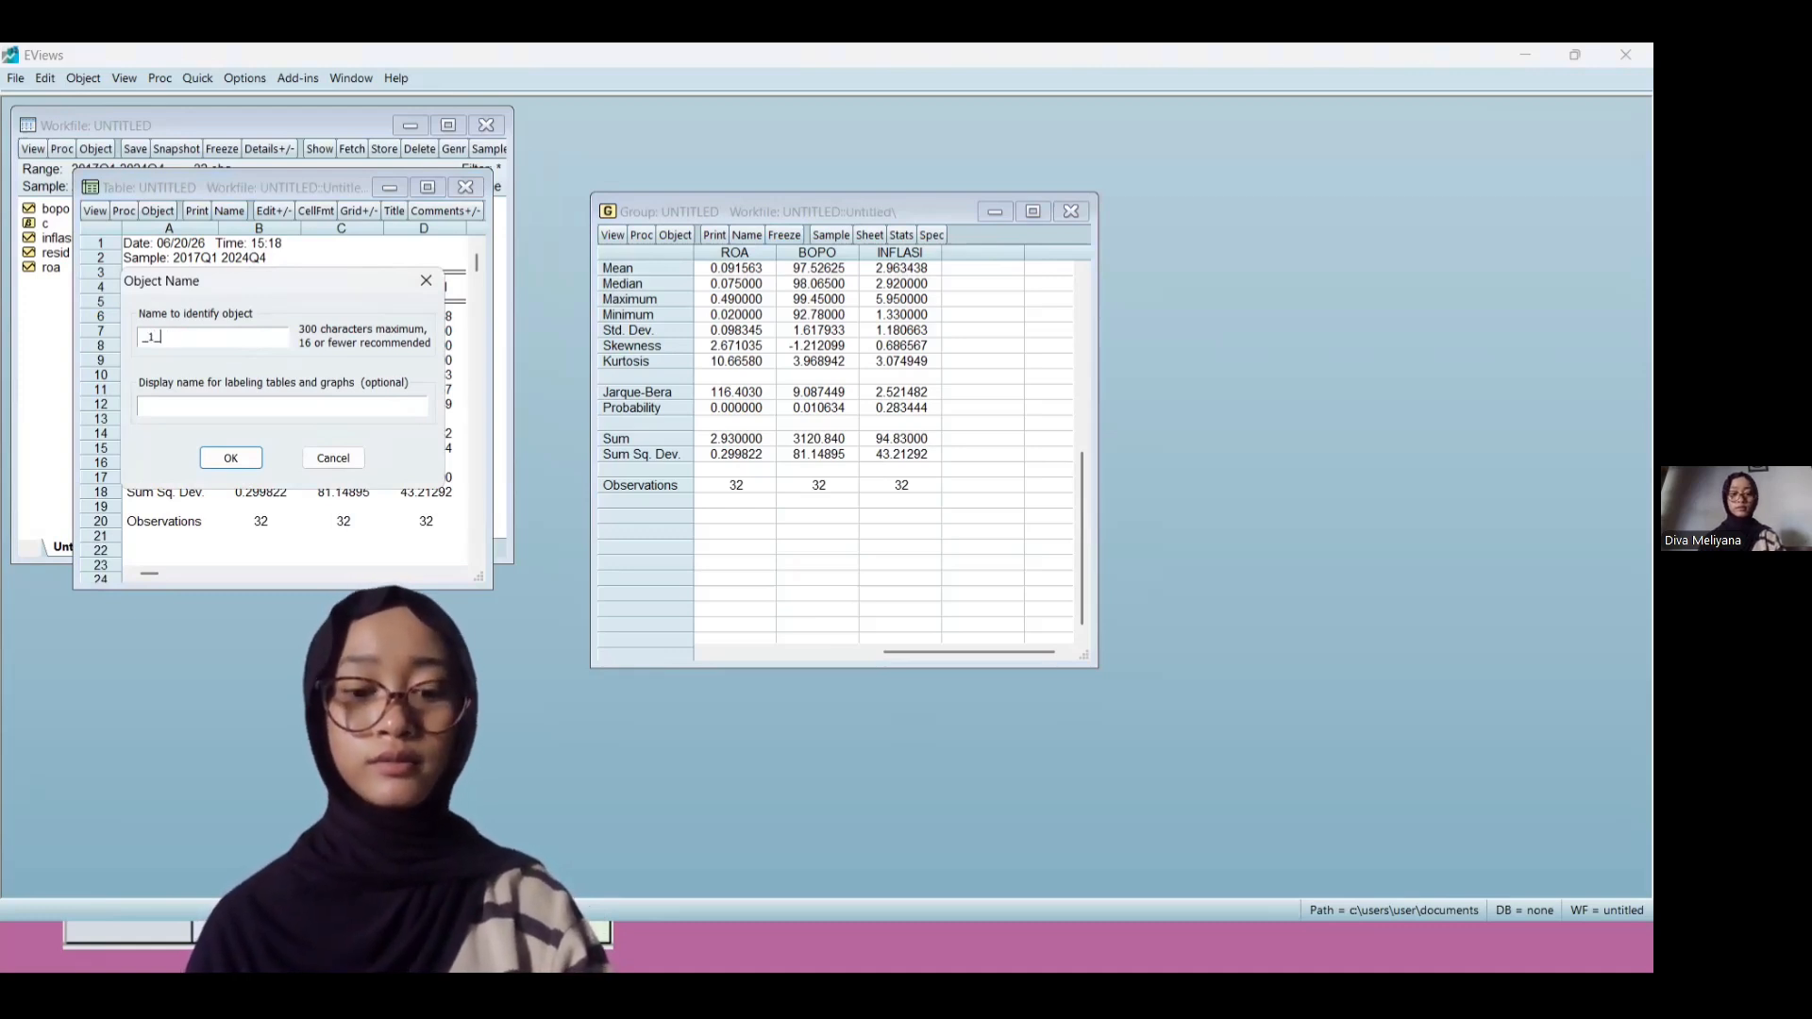
type("ESKRIPTIF")
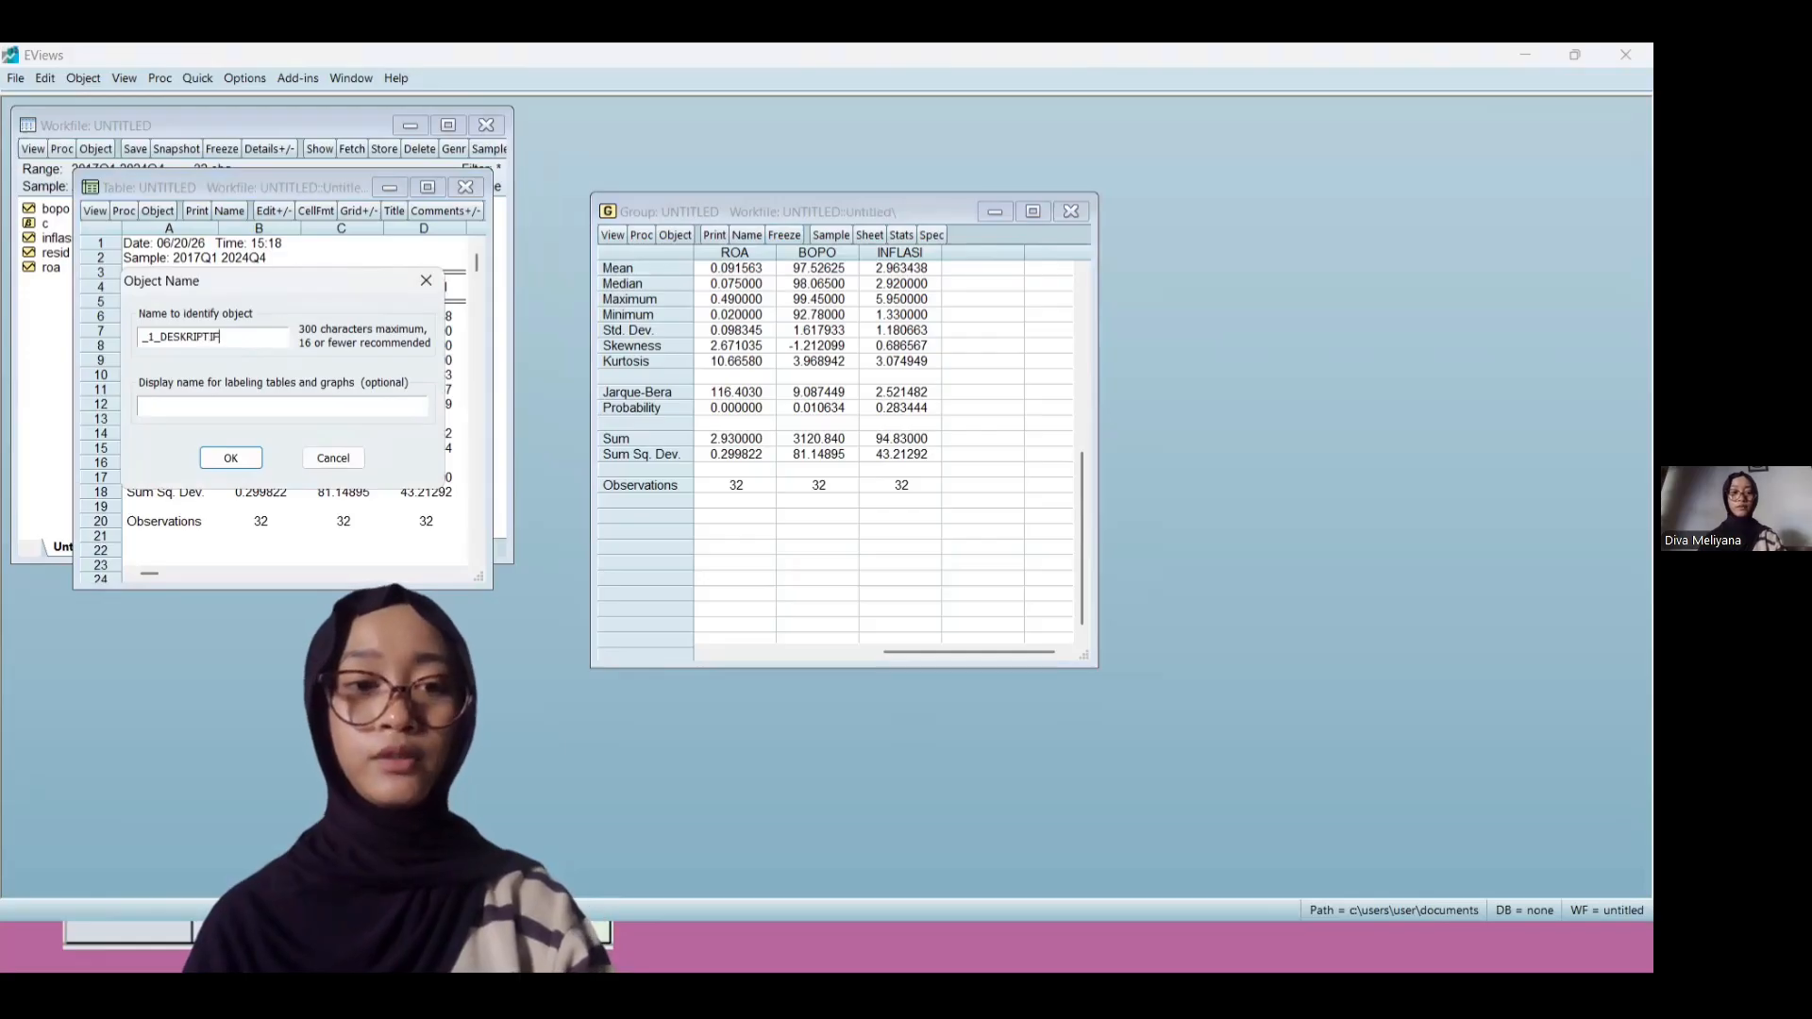
key("Return")
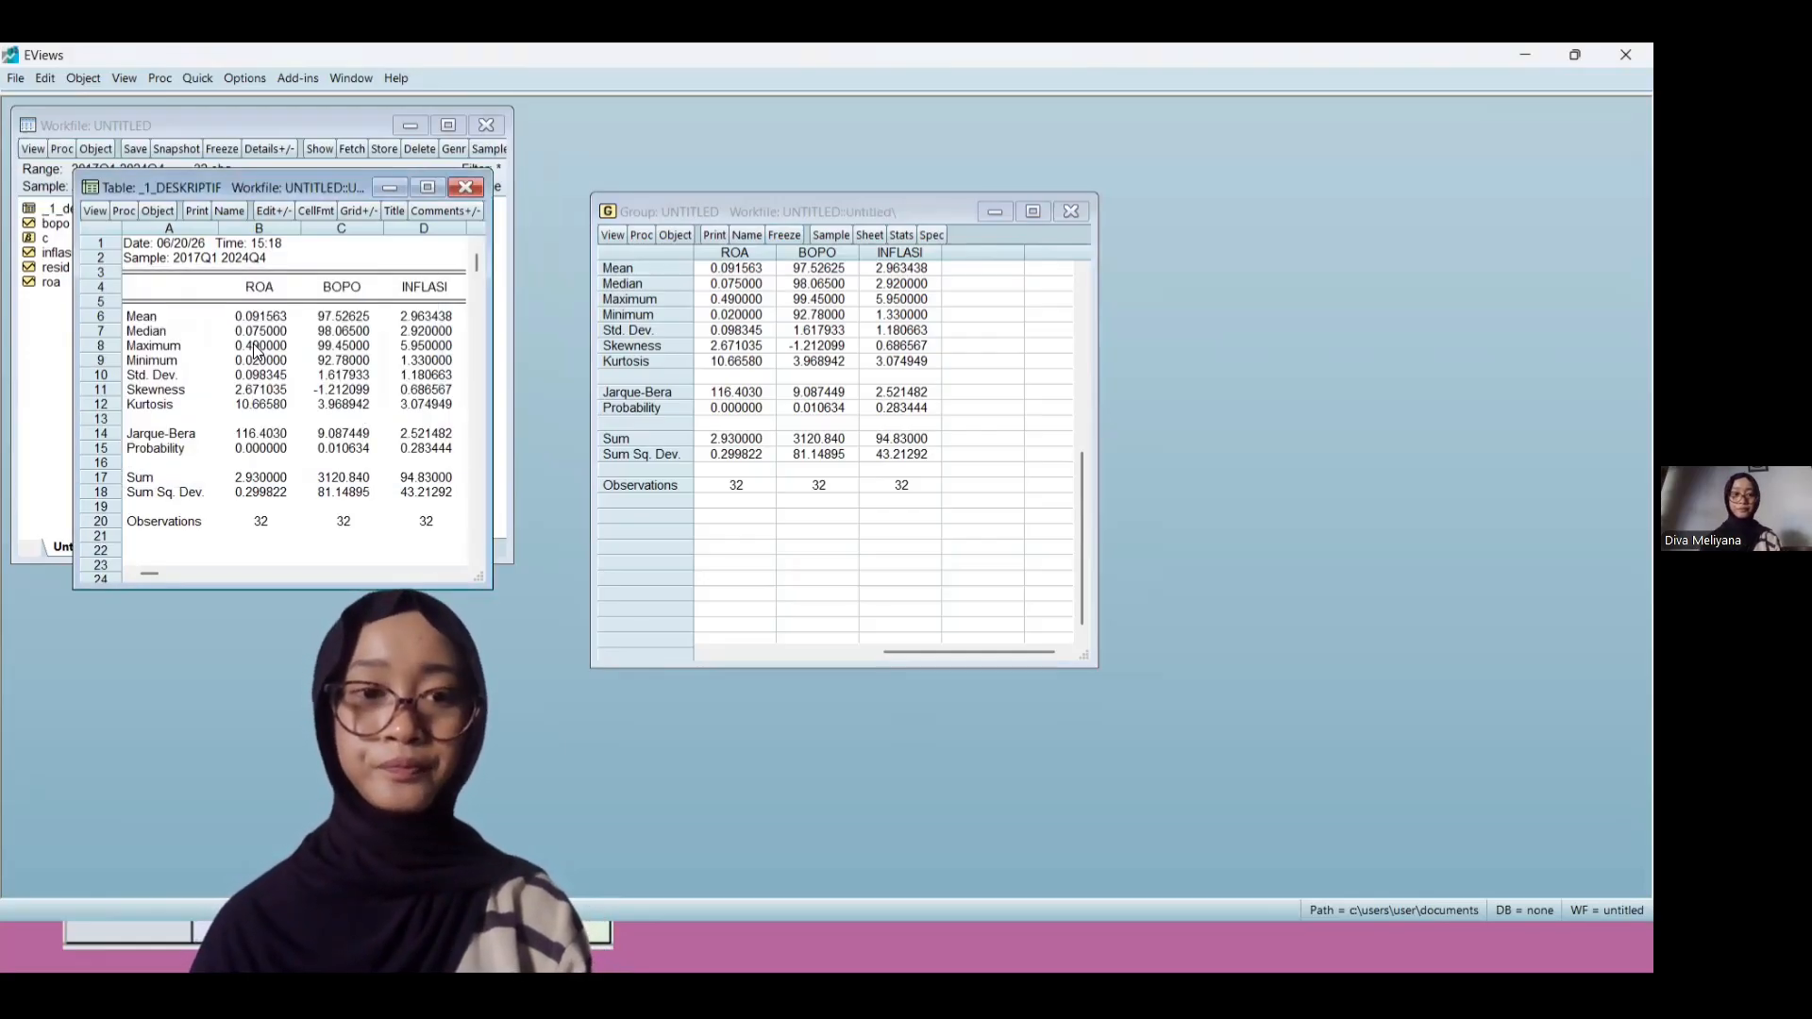
left_click(466, 188)
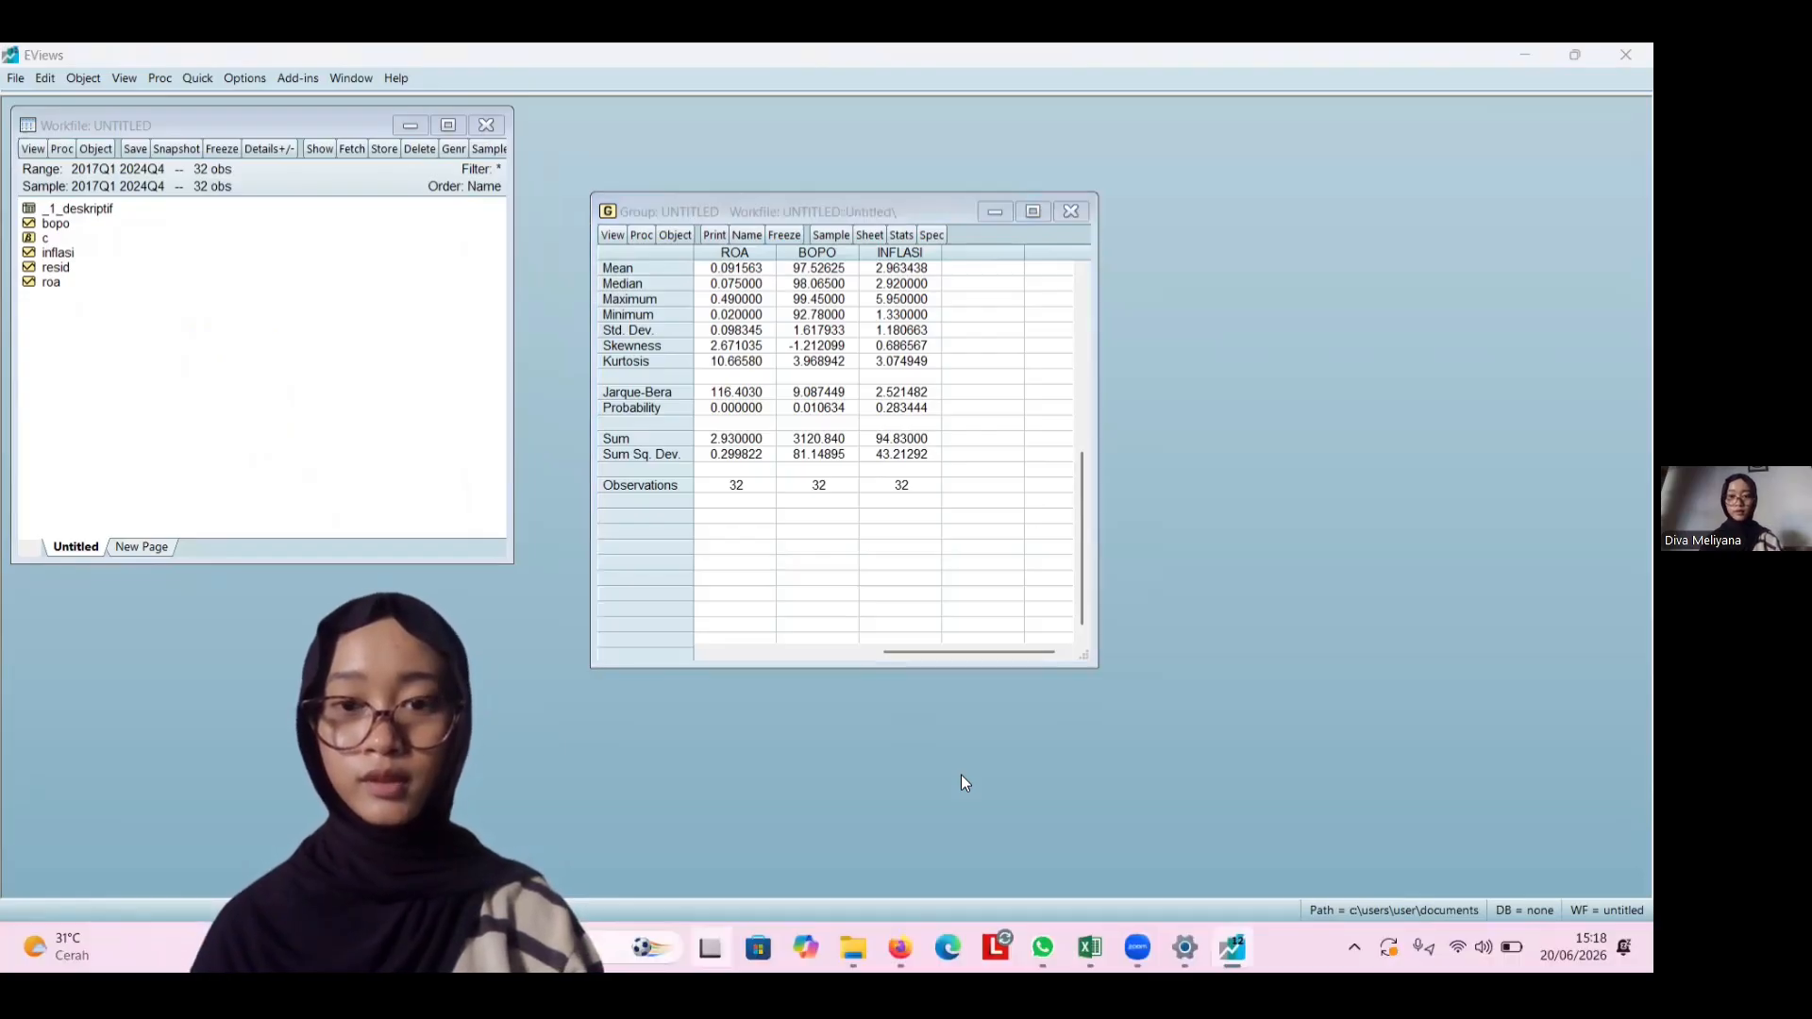
Switch to the presentation in Firefox and advance to the Uji Multikolinieritas slide
key("super+Tab")
left_click(1218, 266)
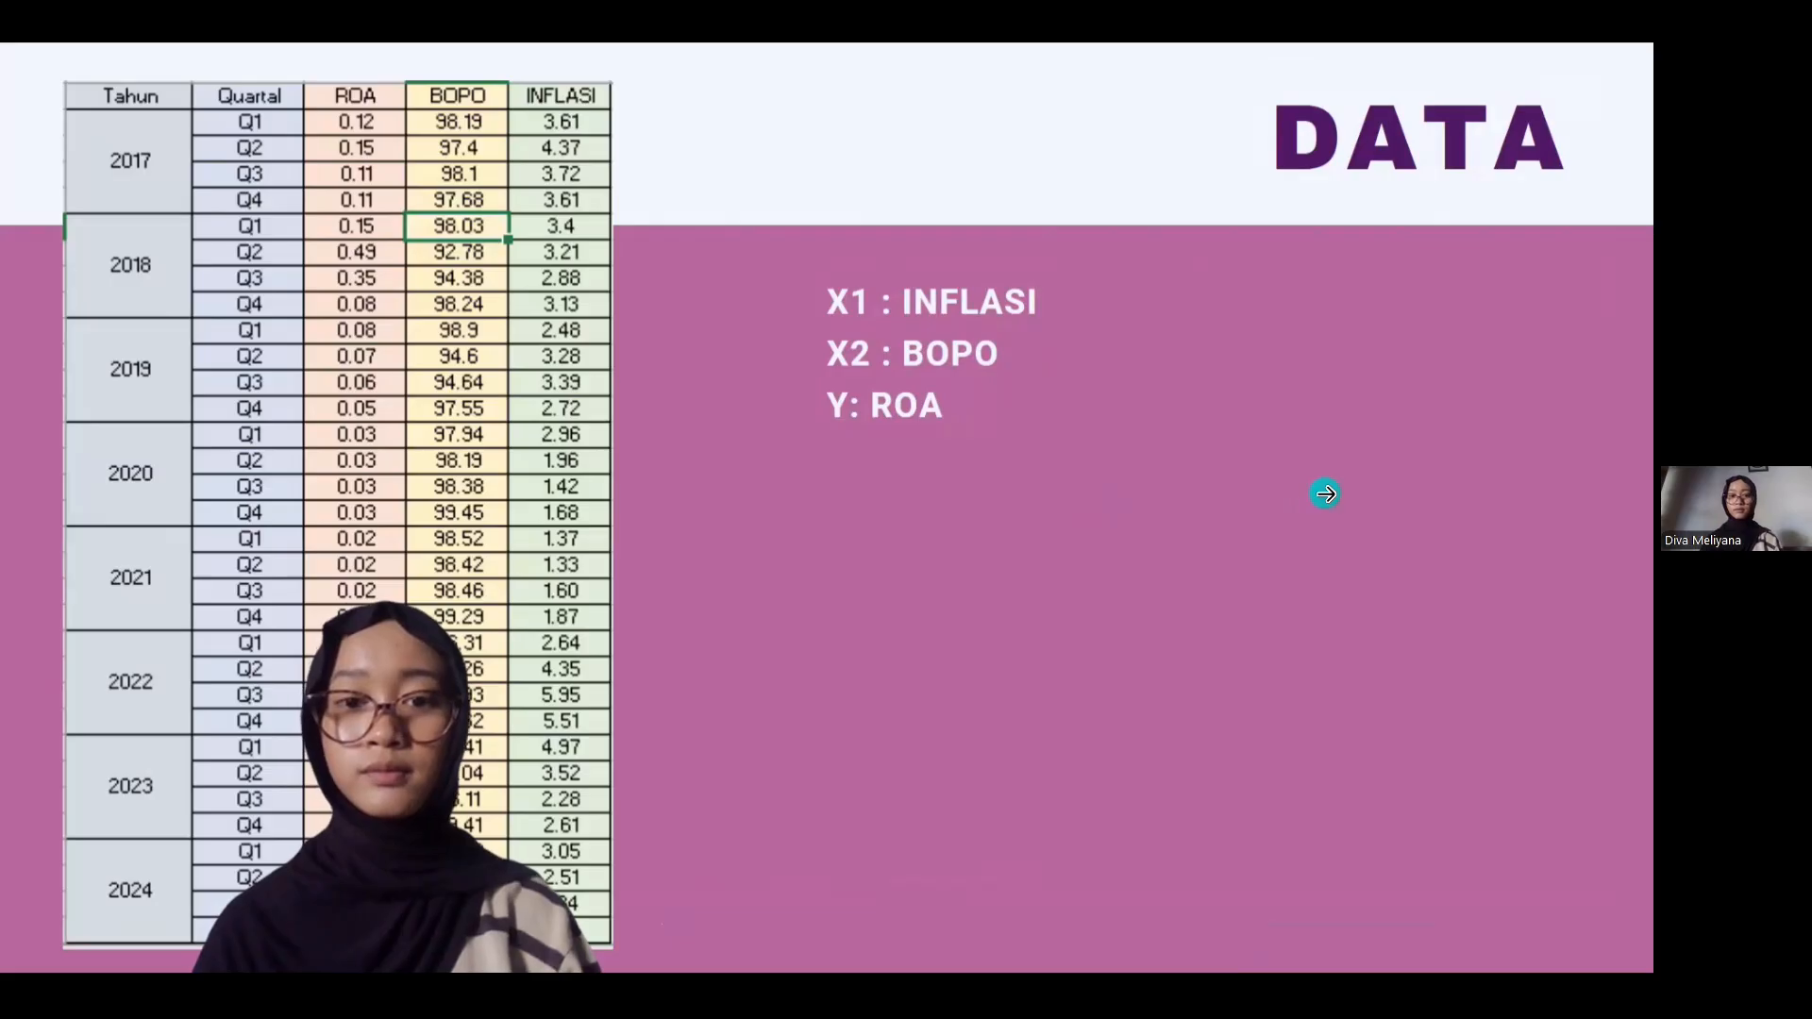
left_click(1325, 494)
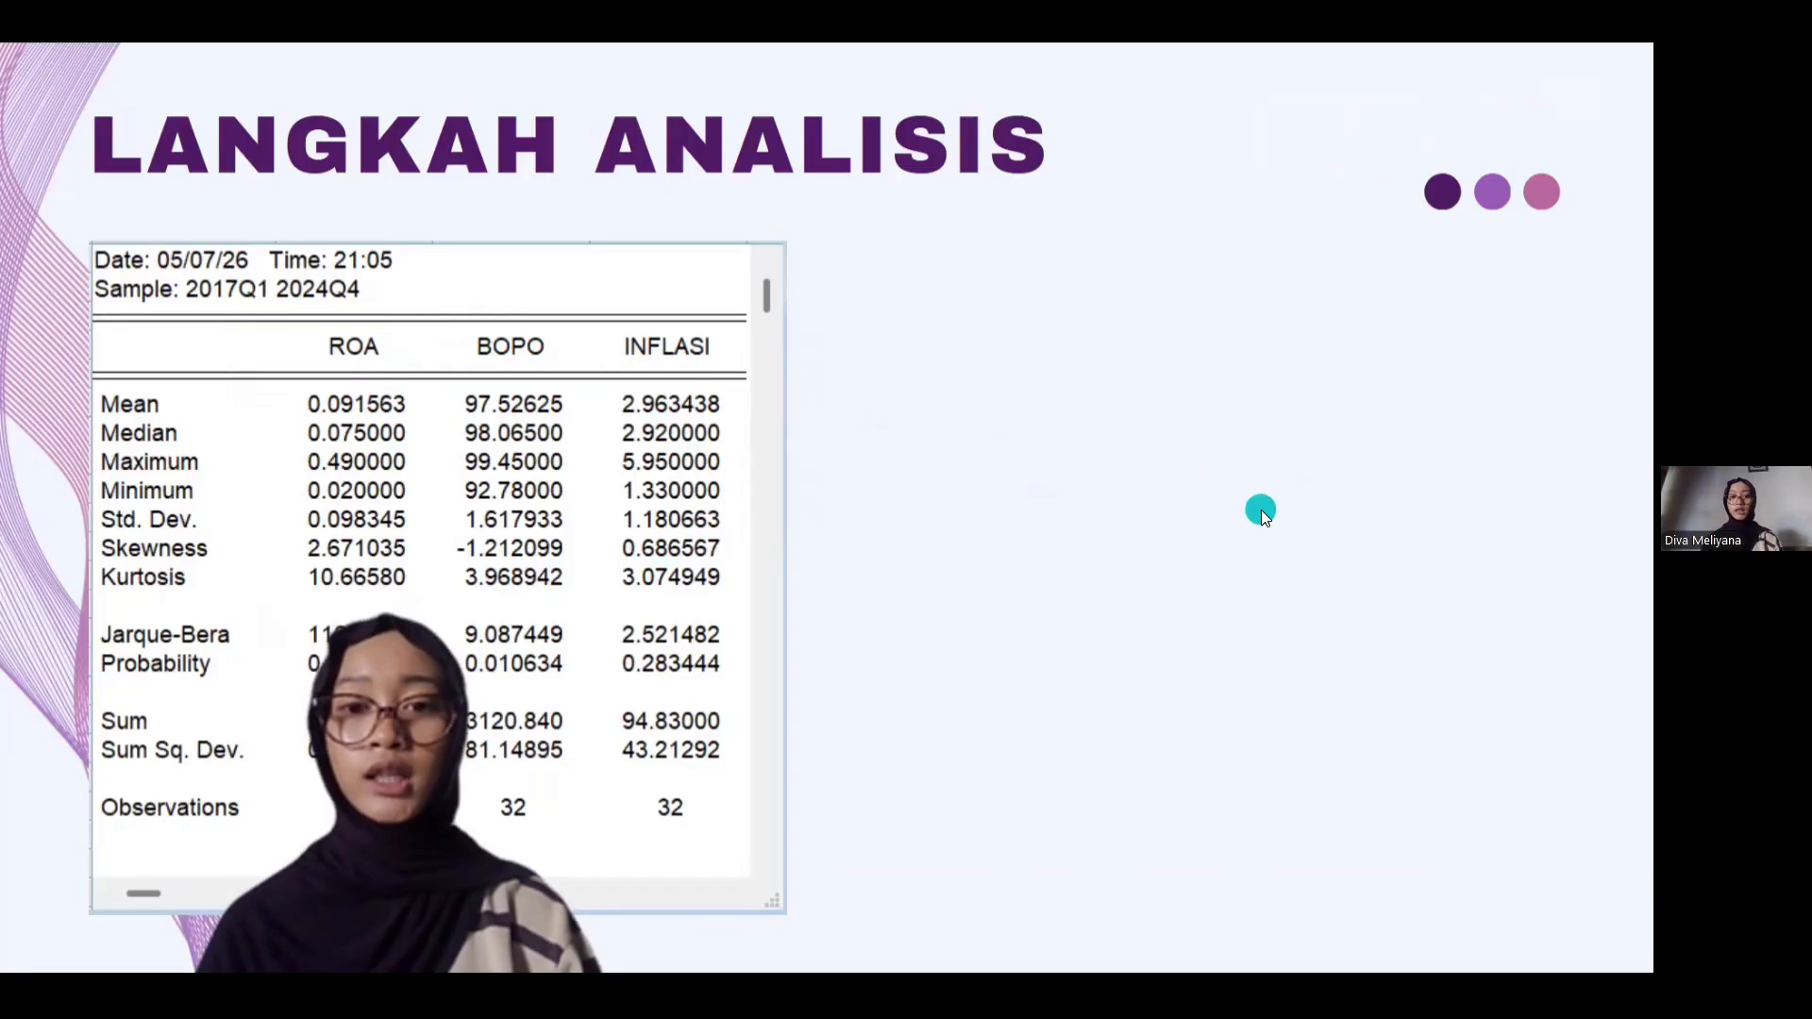
left_click(1261, 510)
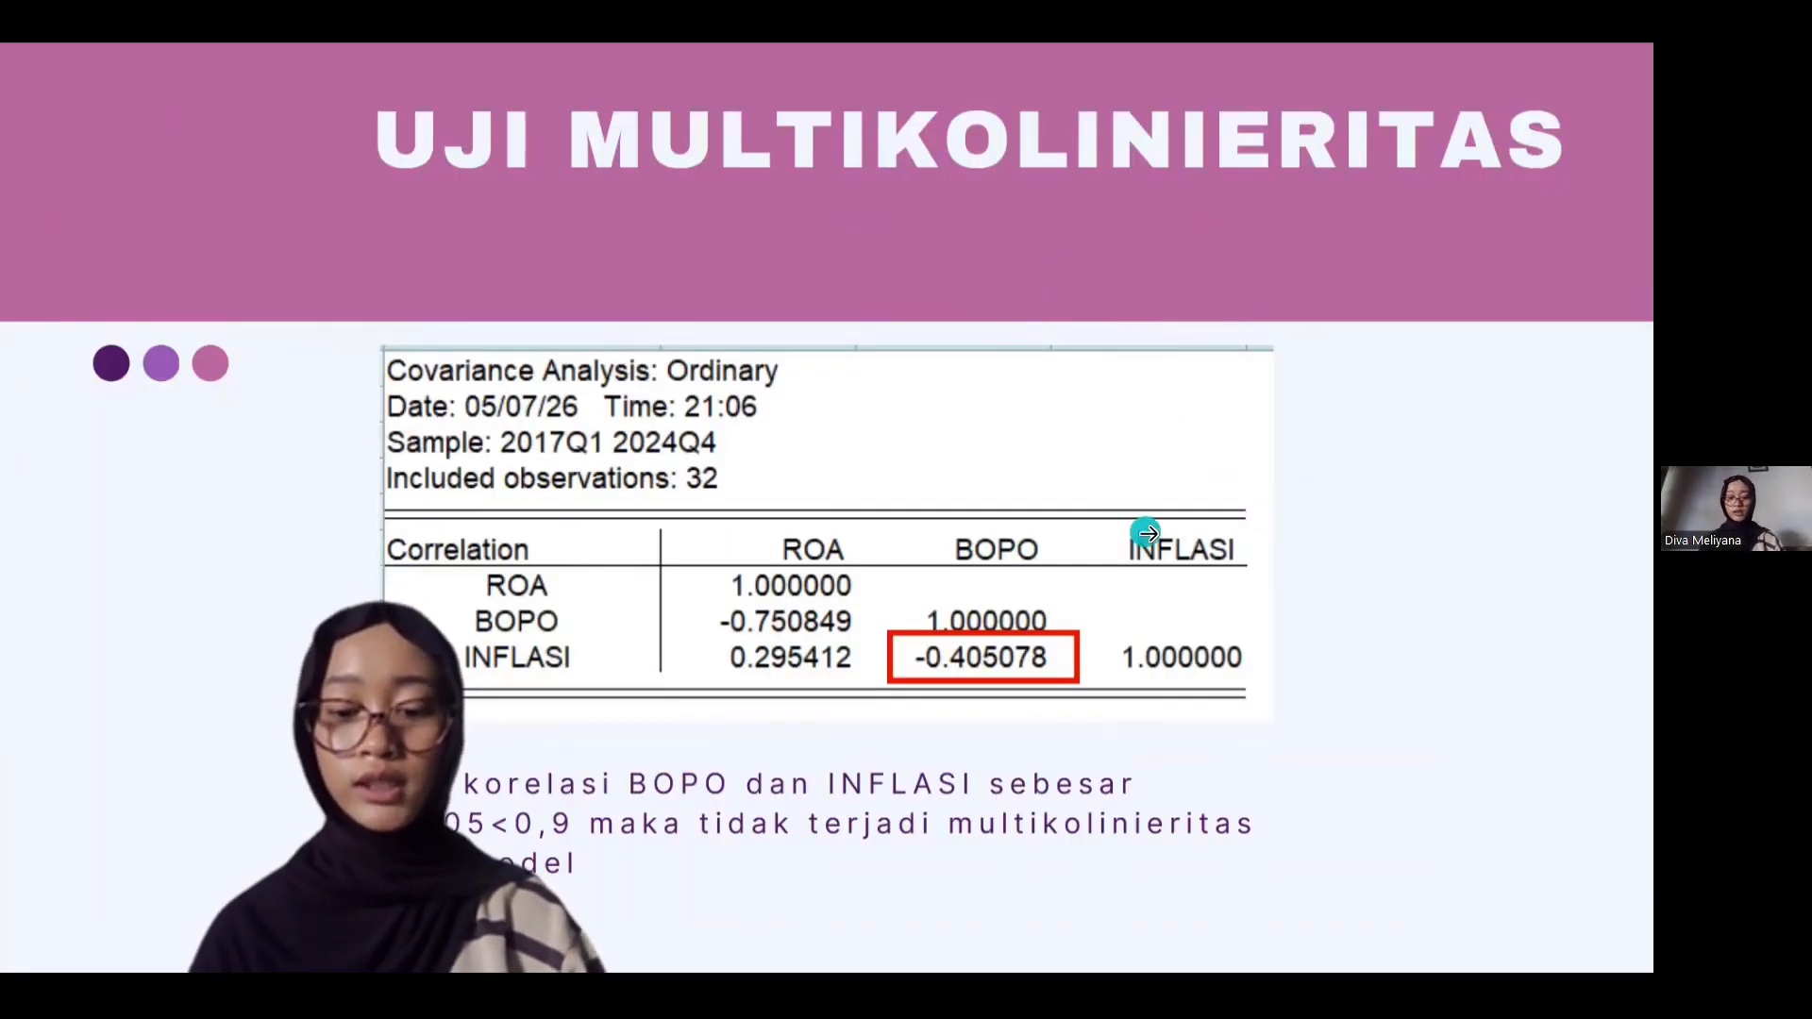
Return to EViews and run an ordinary covariance analysis on the group with only Correlation included and a single-table layout
key("super+Tab")
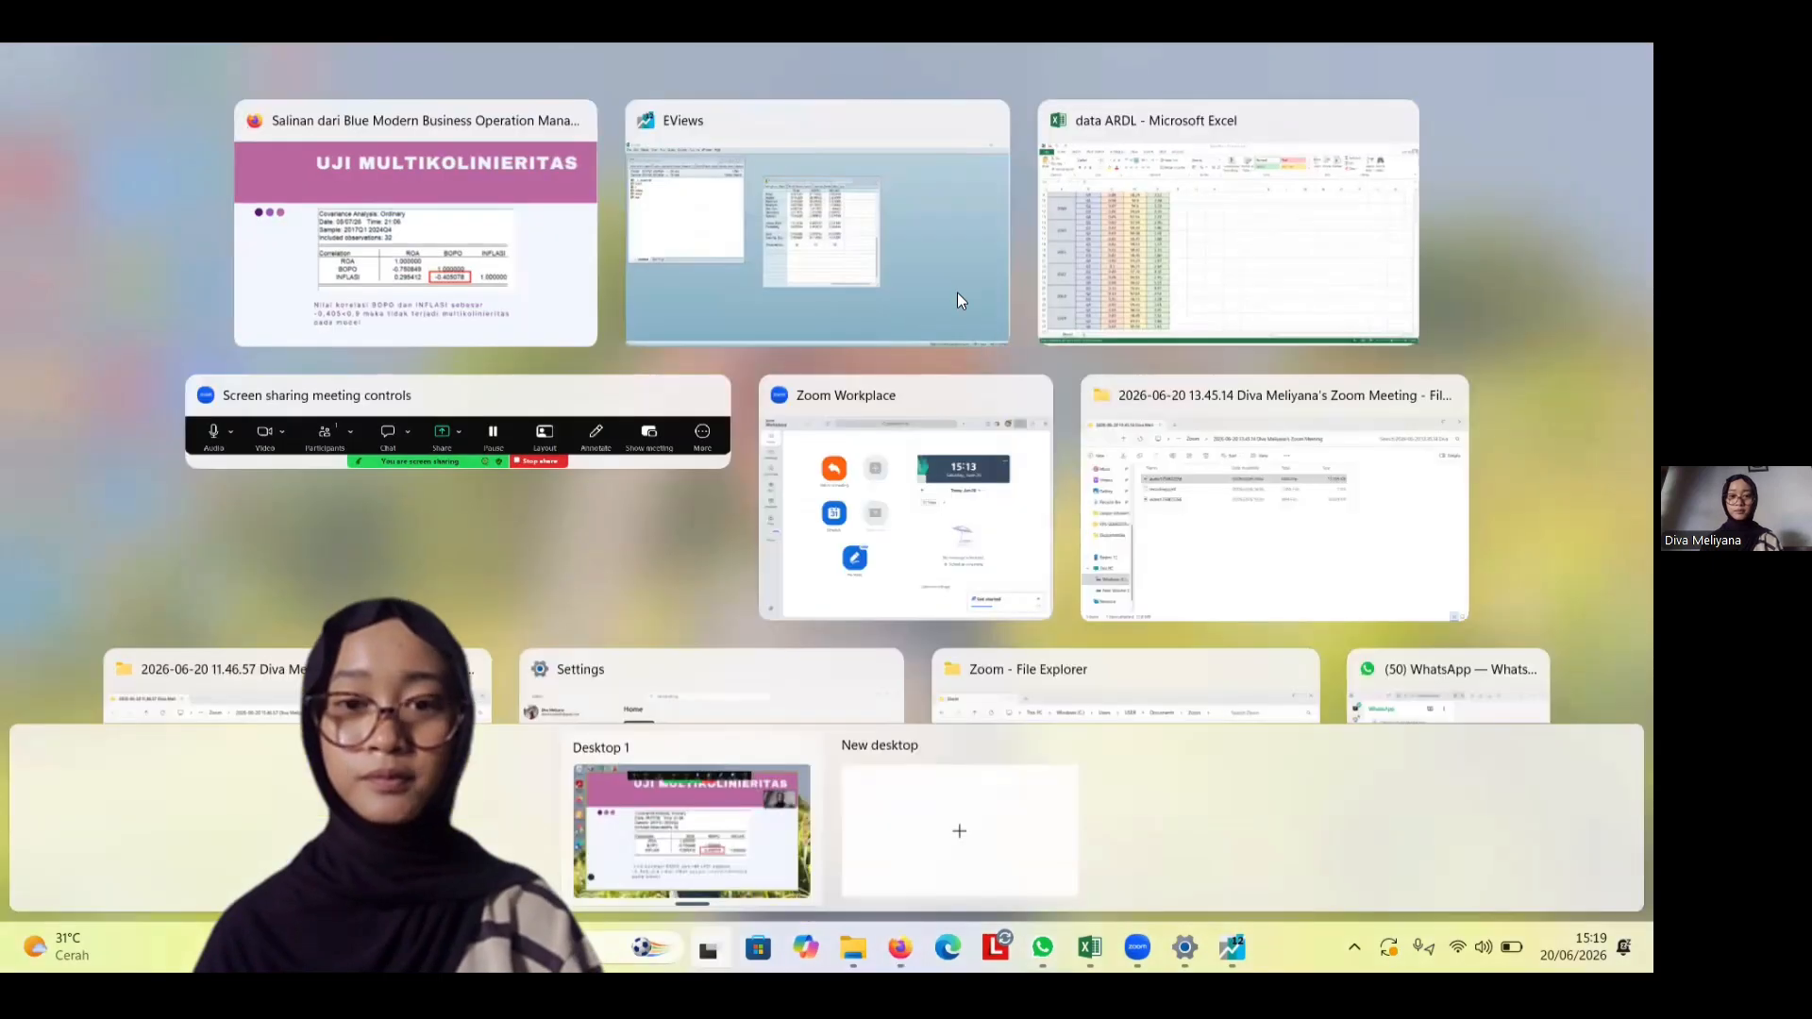
left_click(881, 252)
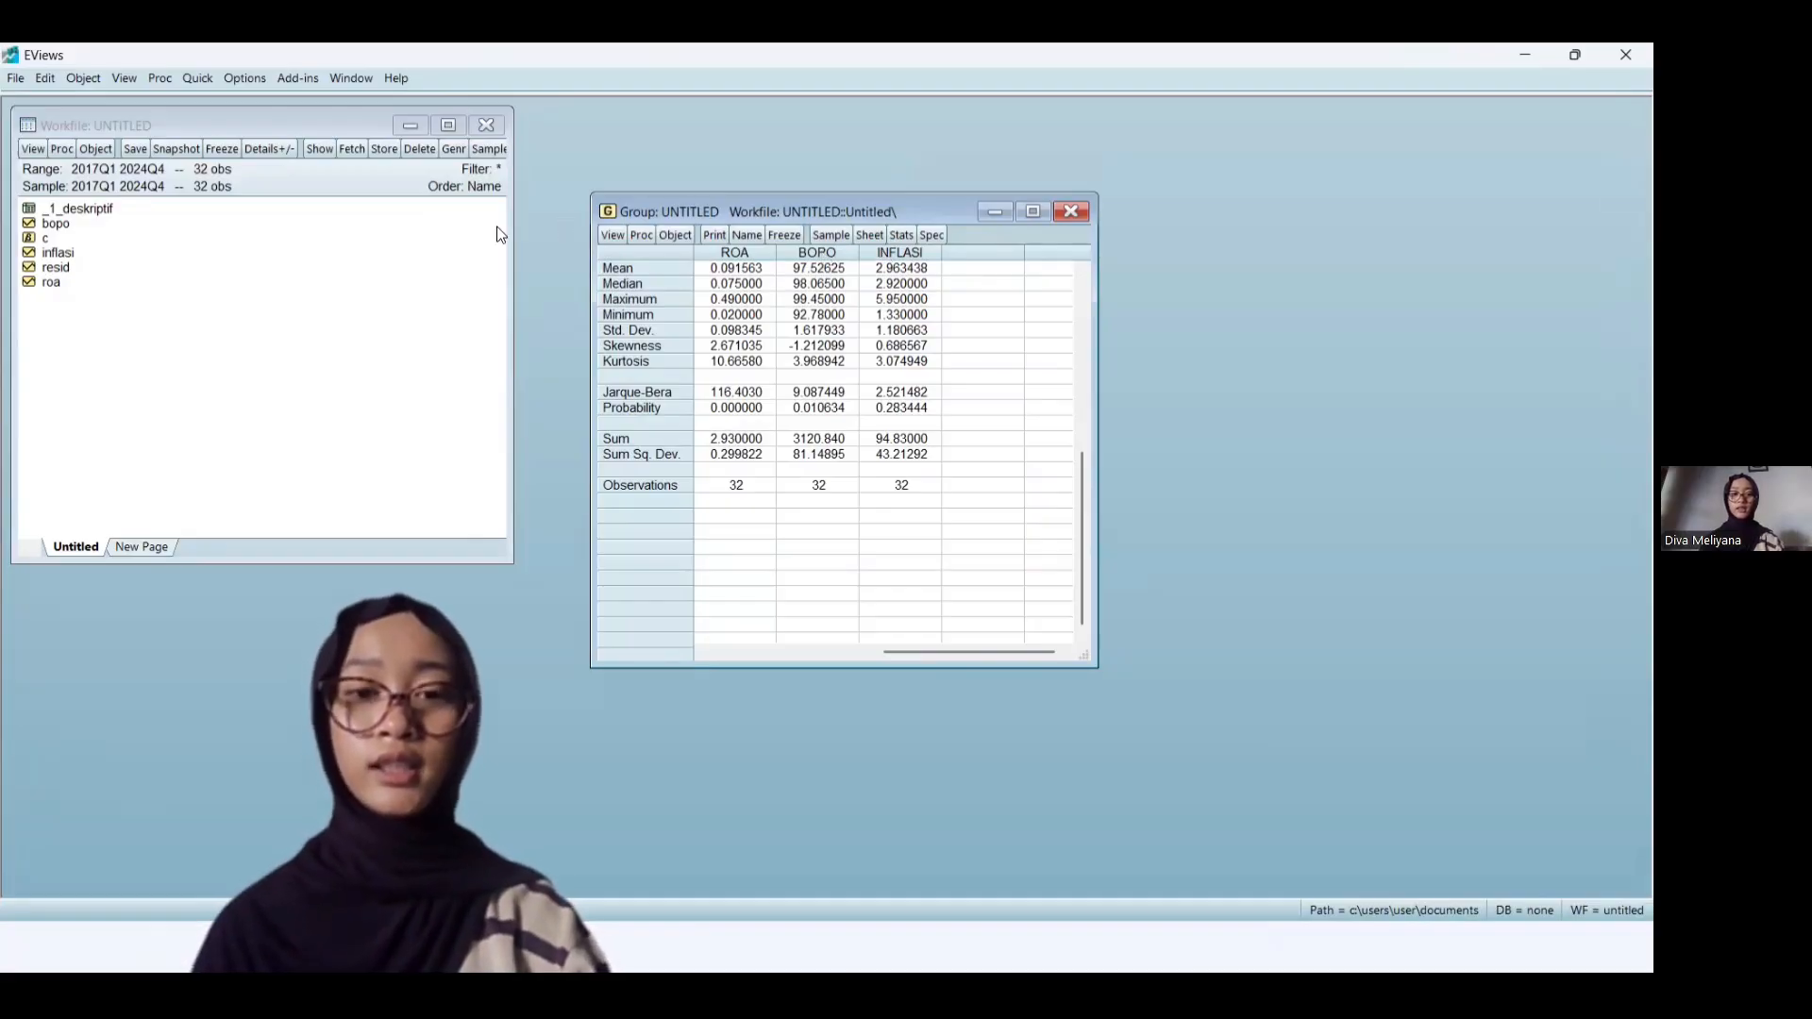
left_click(620, 234)
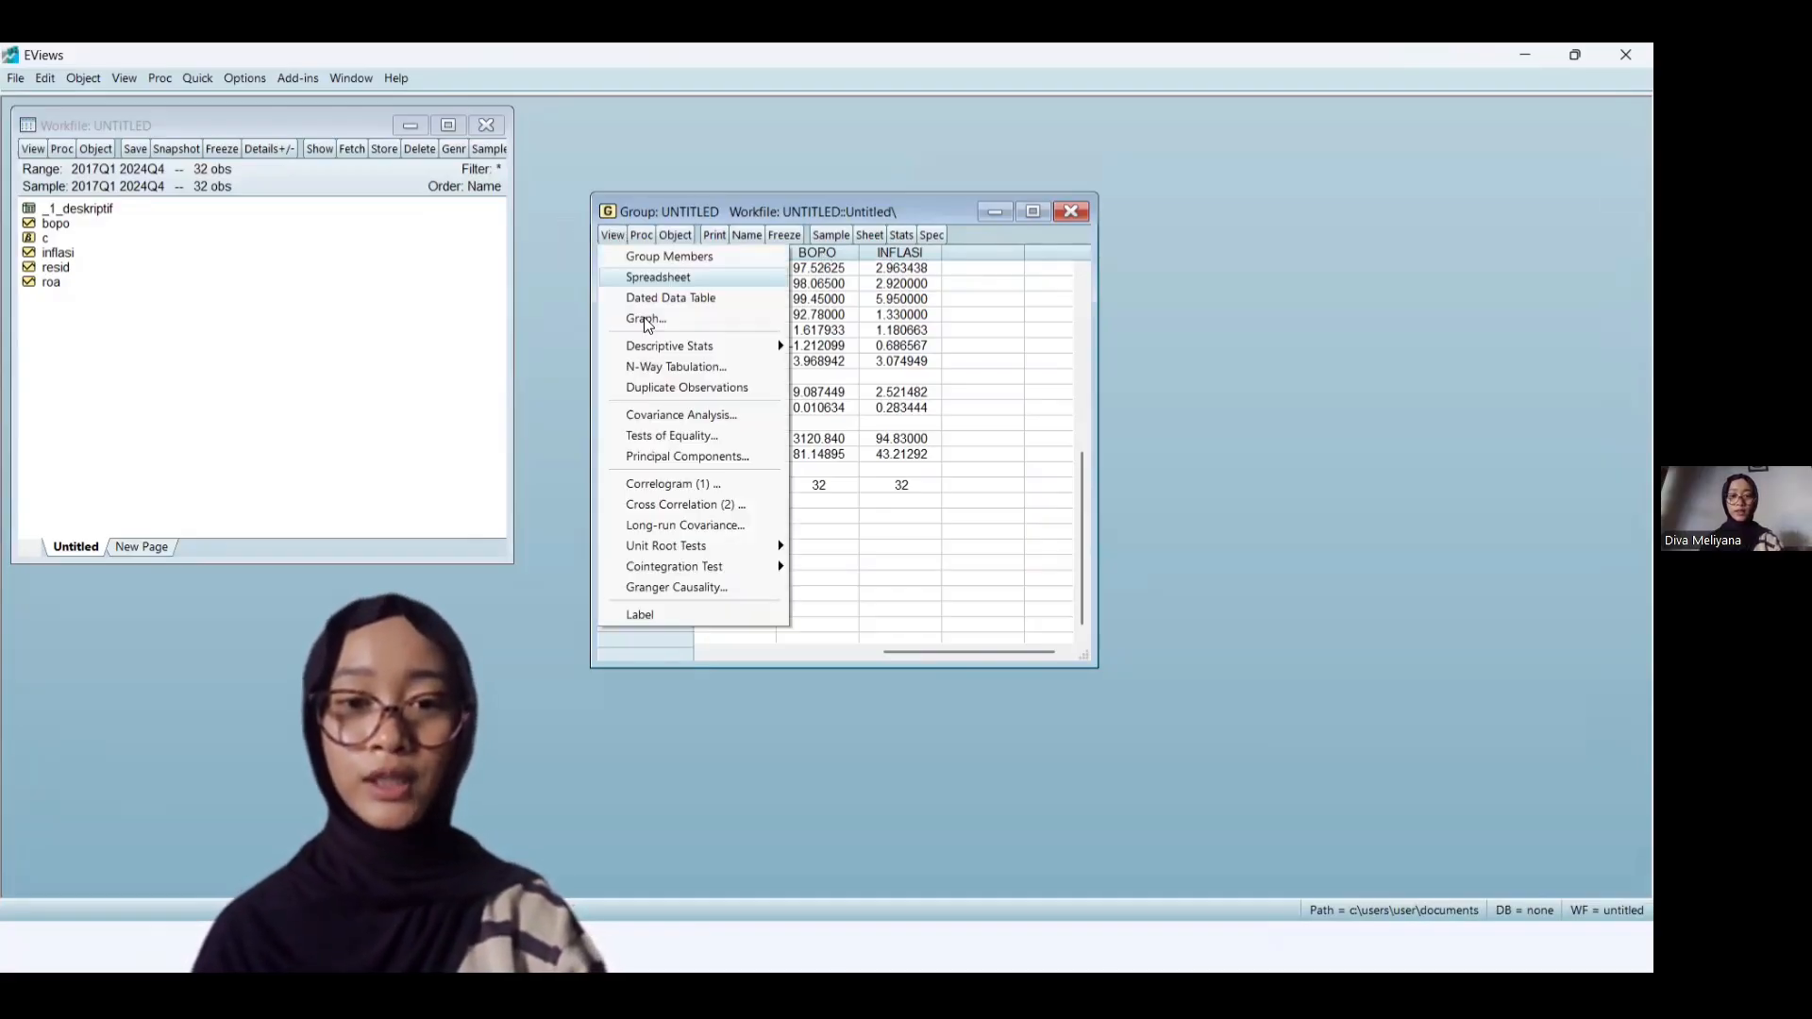
left_click(714, 420)
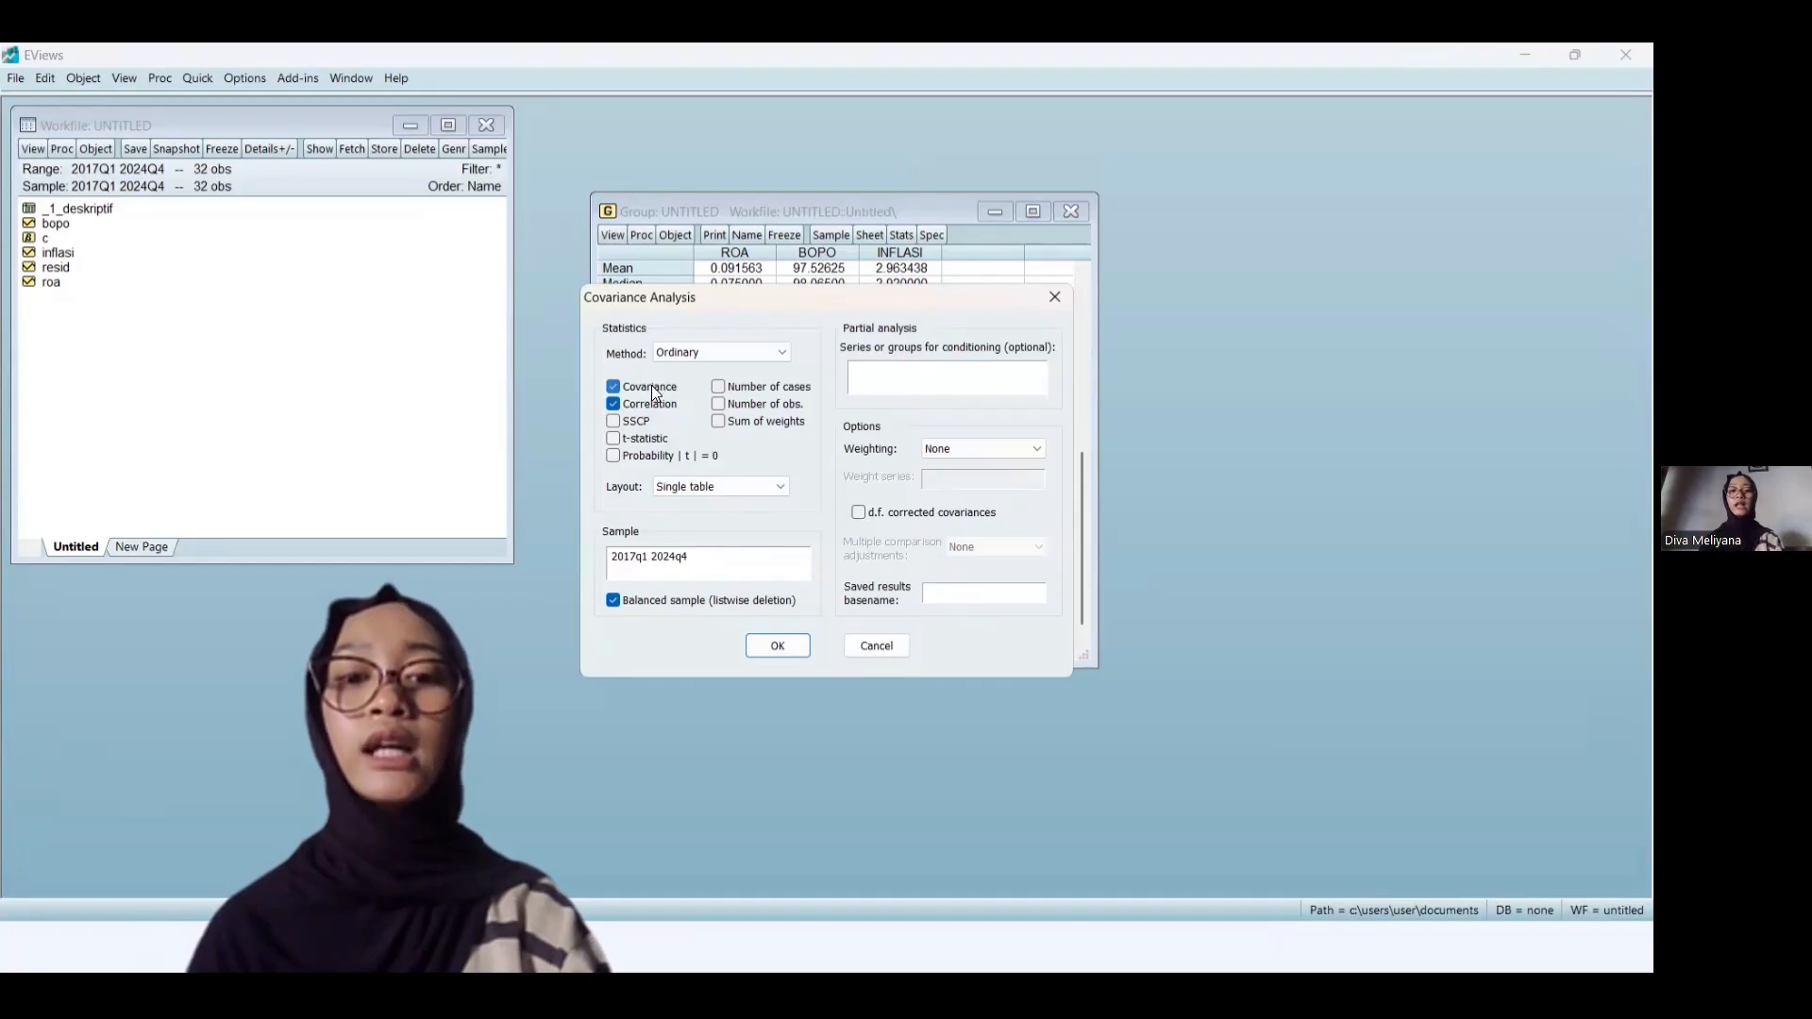
scroll(761, 487, "down", 3)
left_click(763, 490)
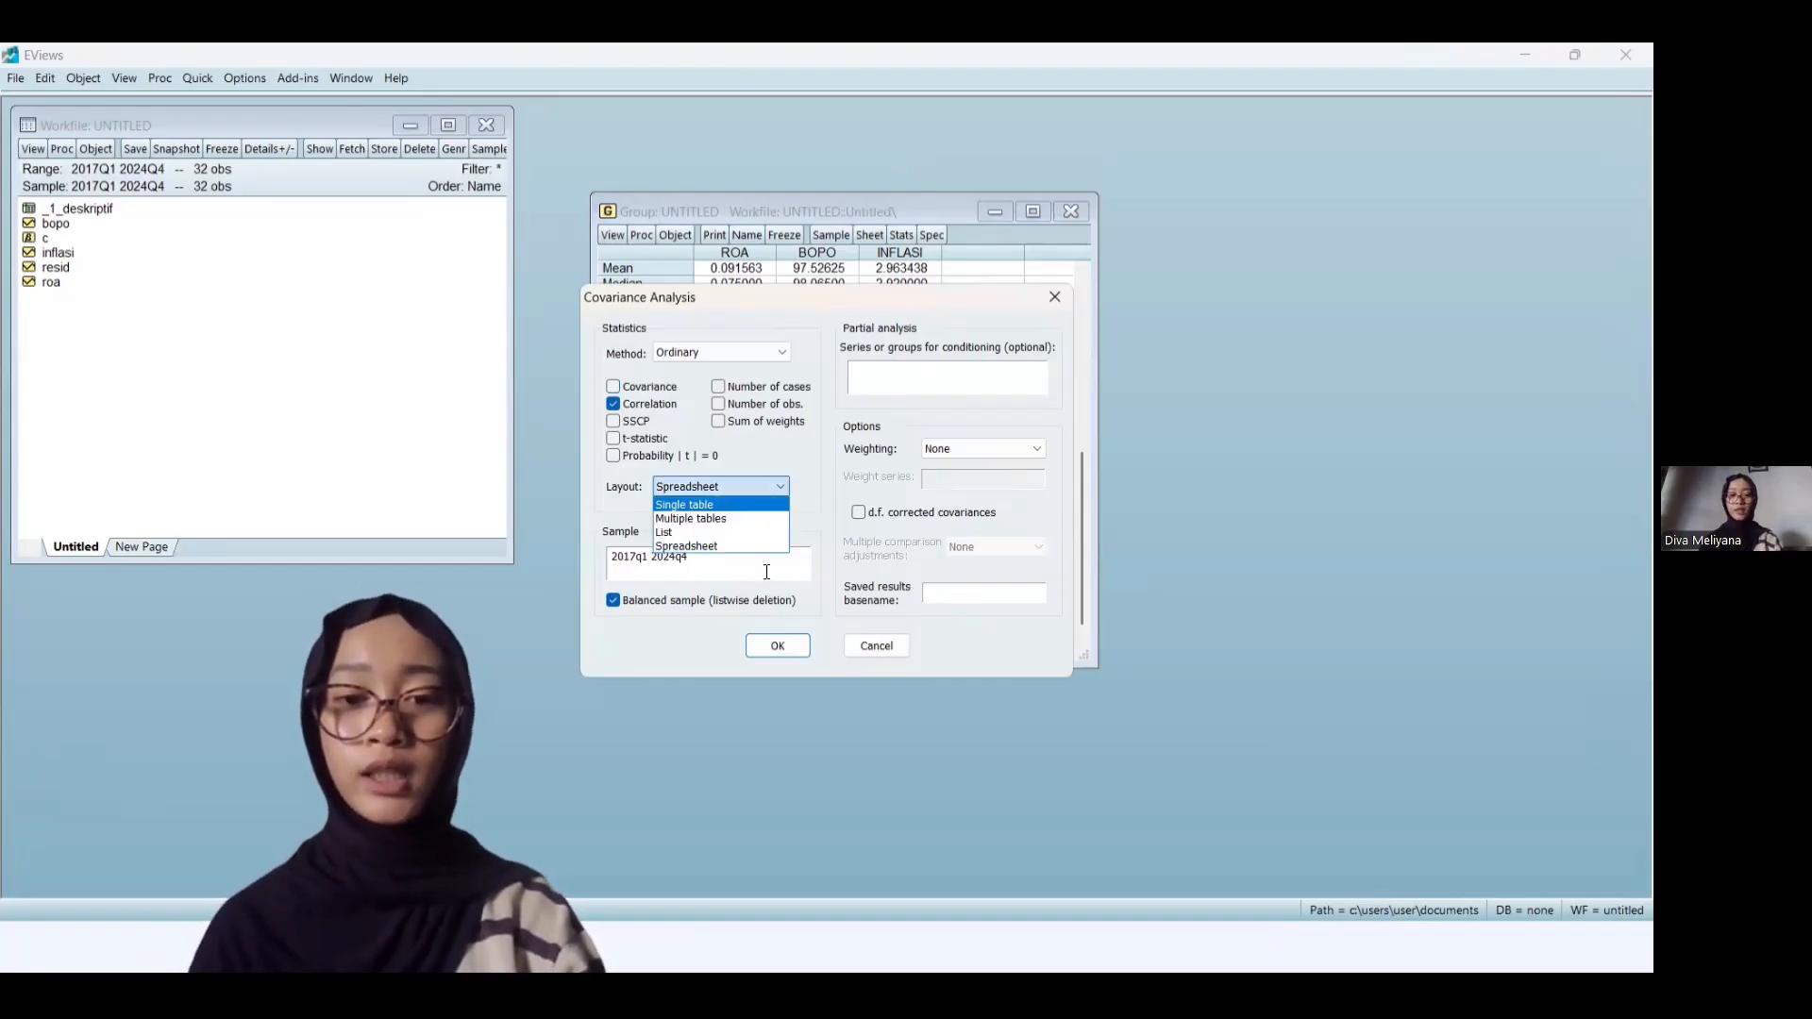
left_click(795, 644)
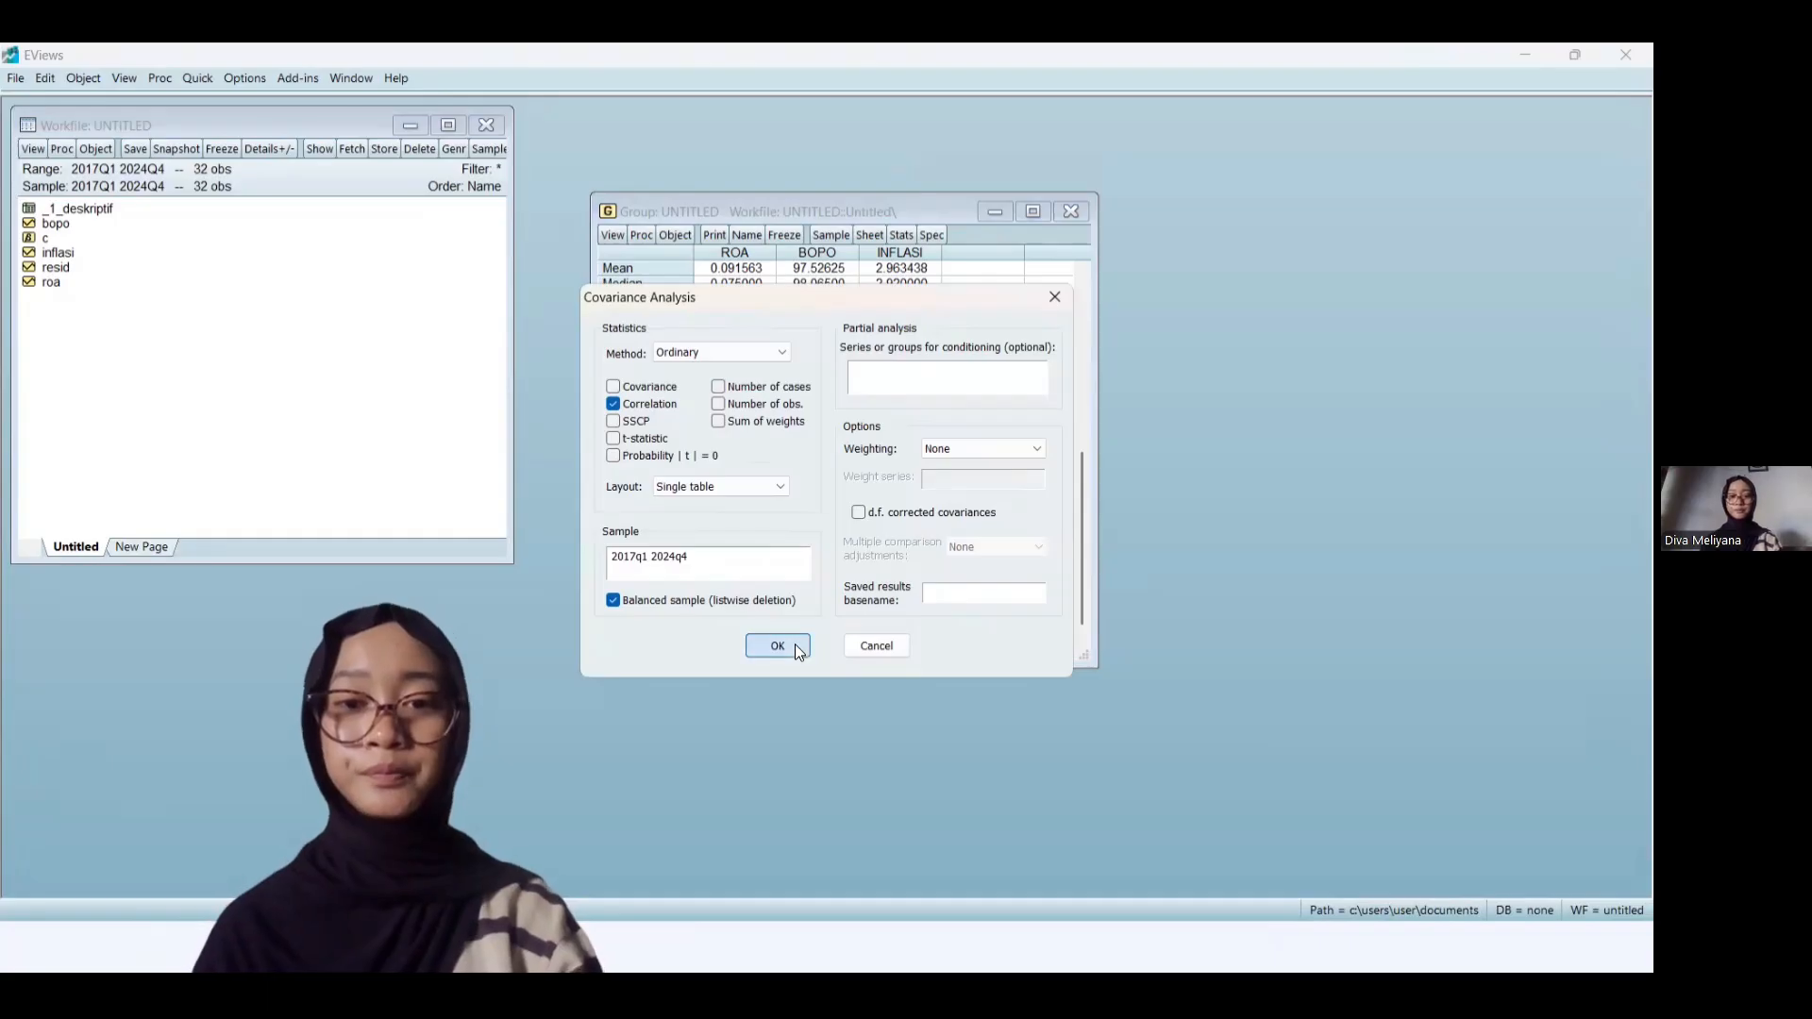
Generate the correlation matrix, freeze it as a table named _2_MULTIKOLINEARITAS and close the table
left_click(777, 646)
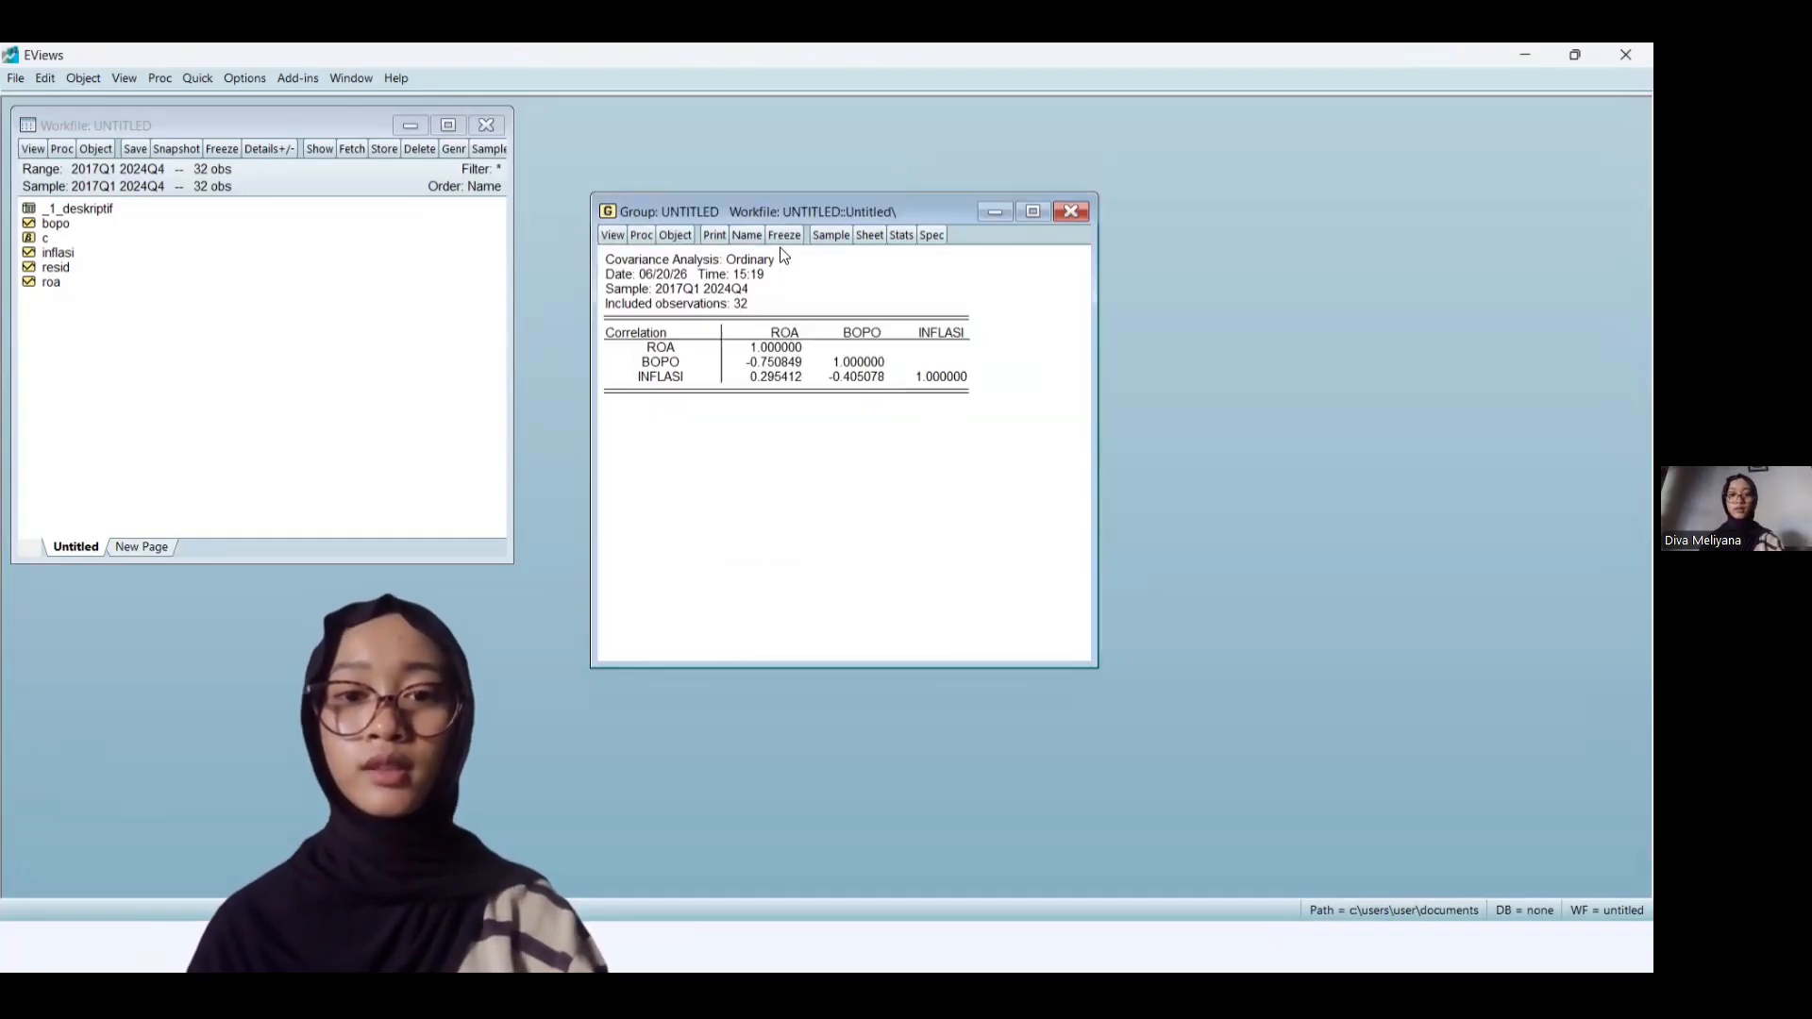
left_click(781, 242)
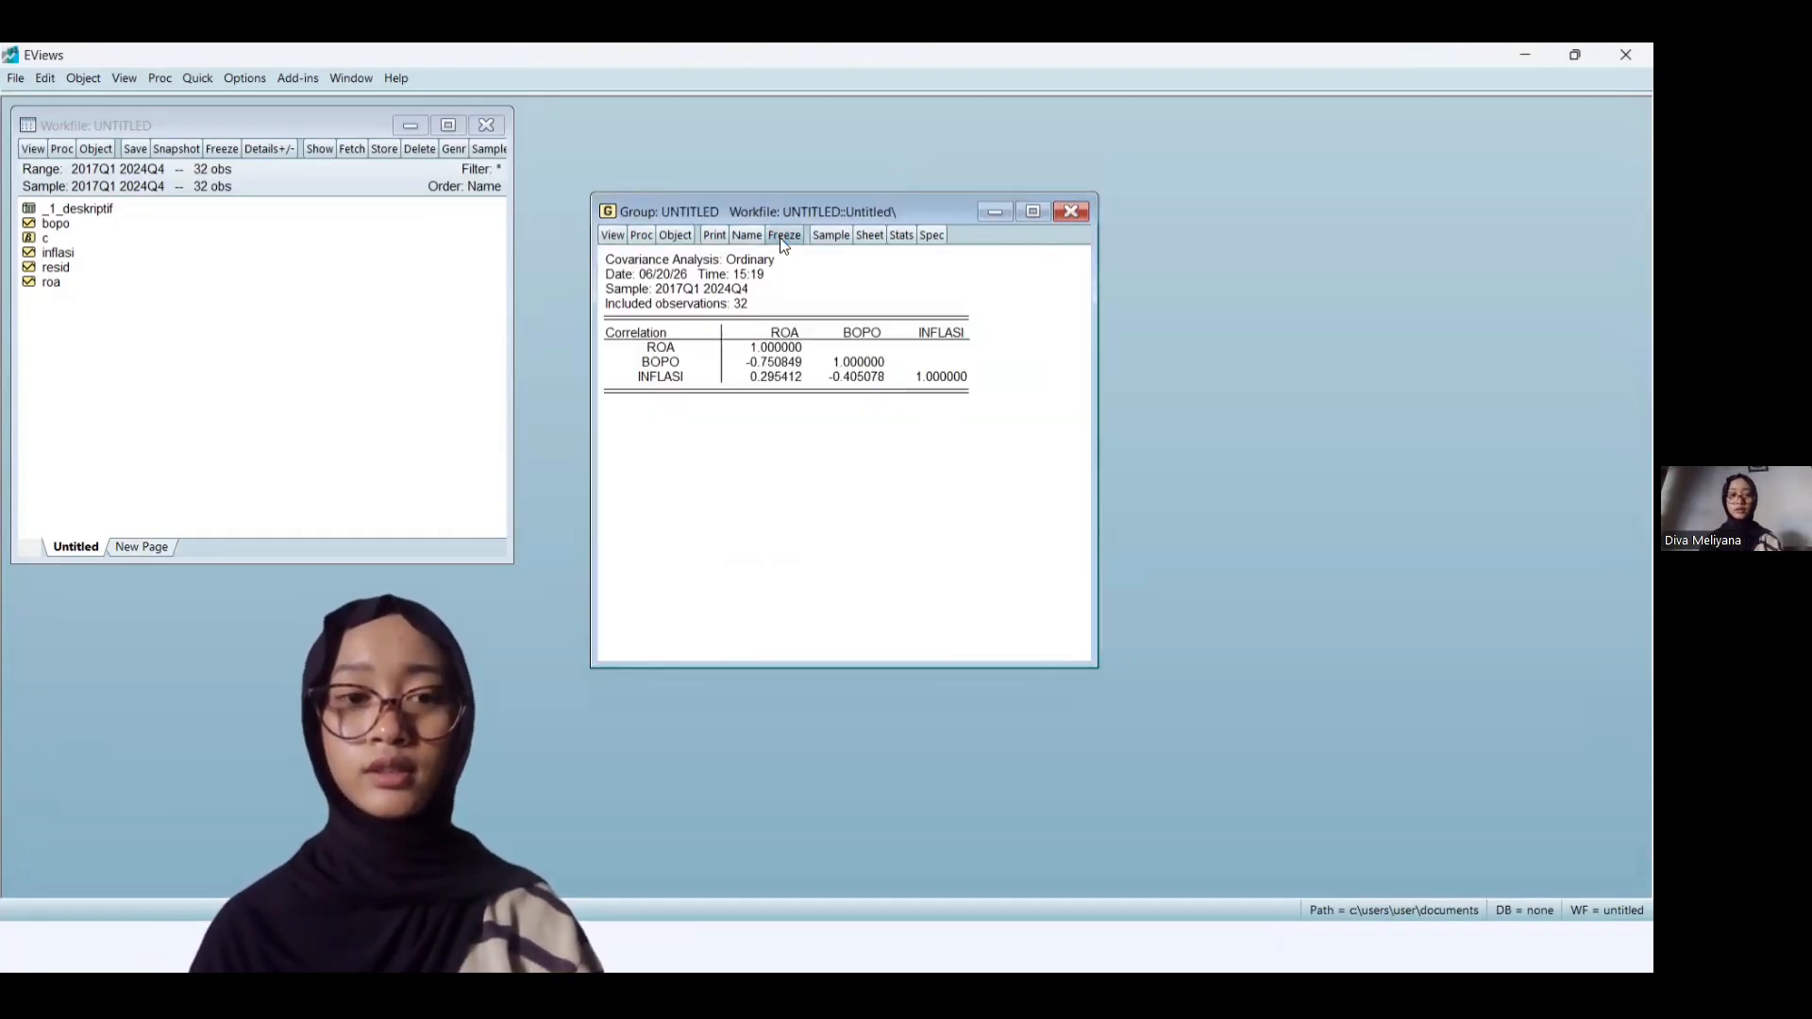
left_click(261, 241)
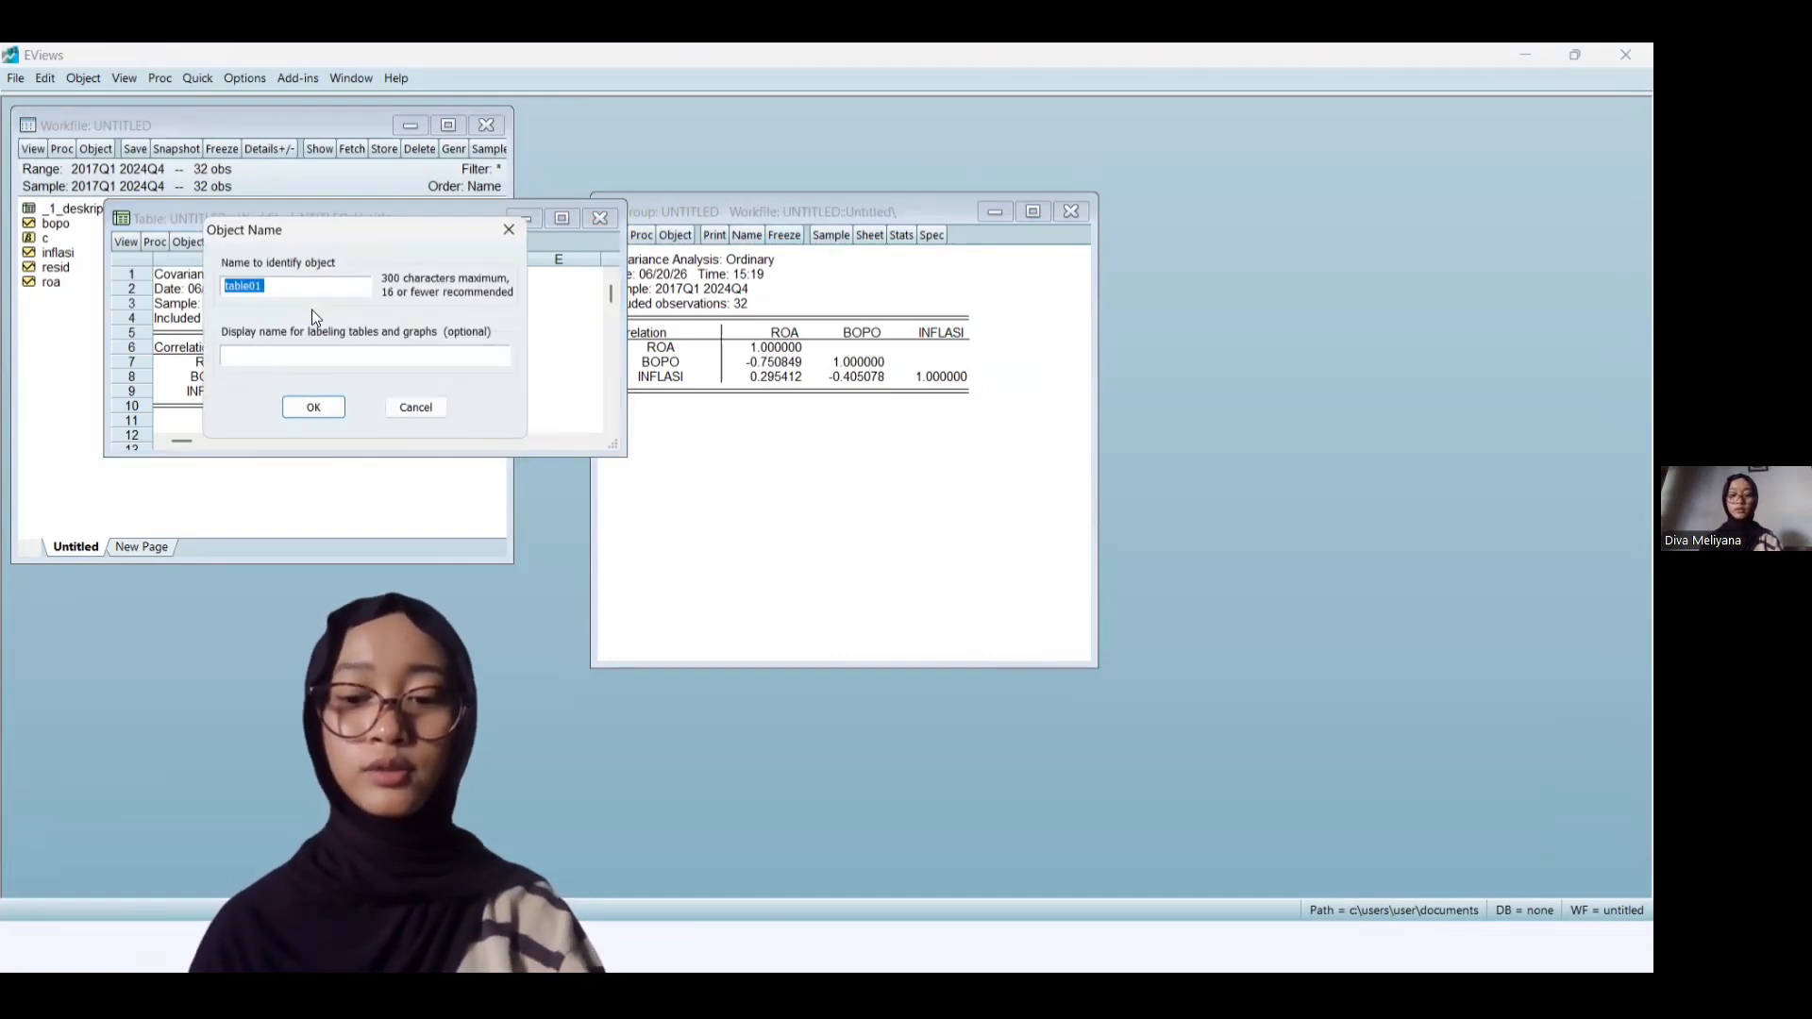
key("BackSpace")
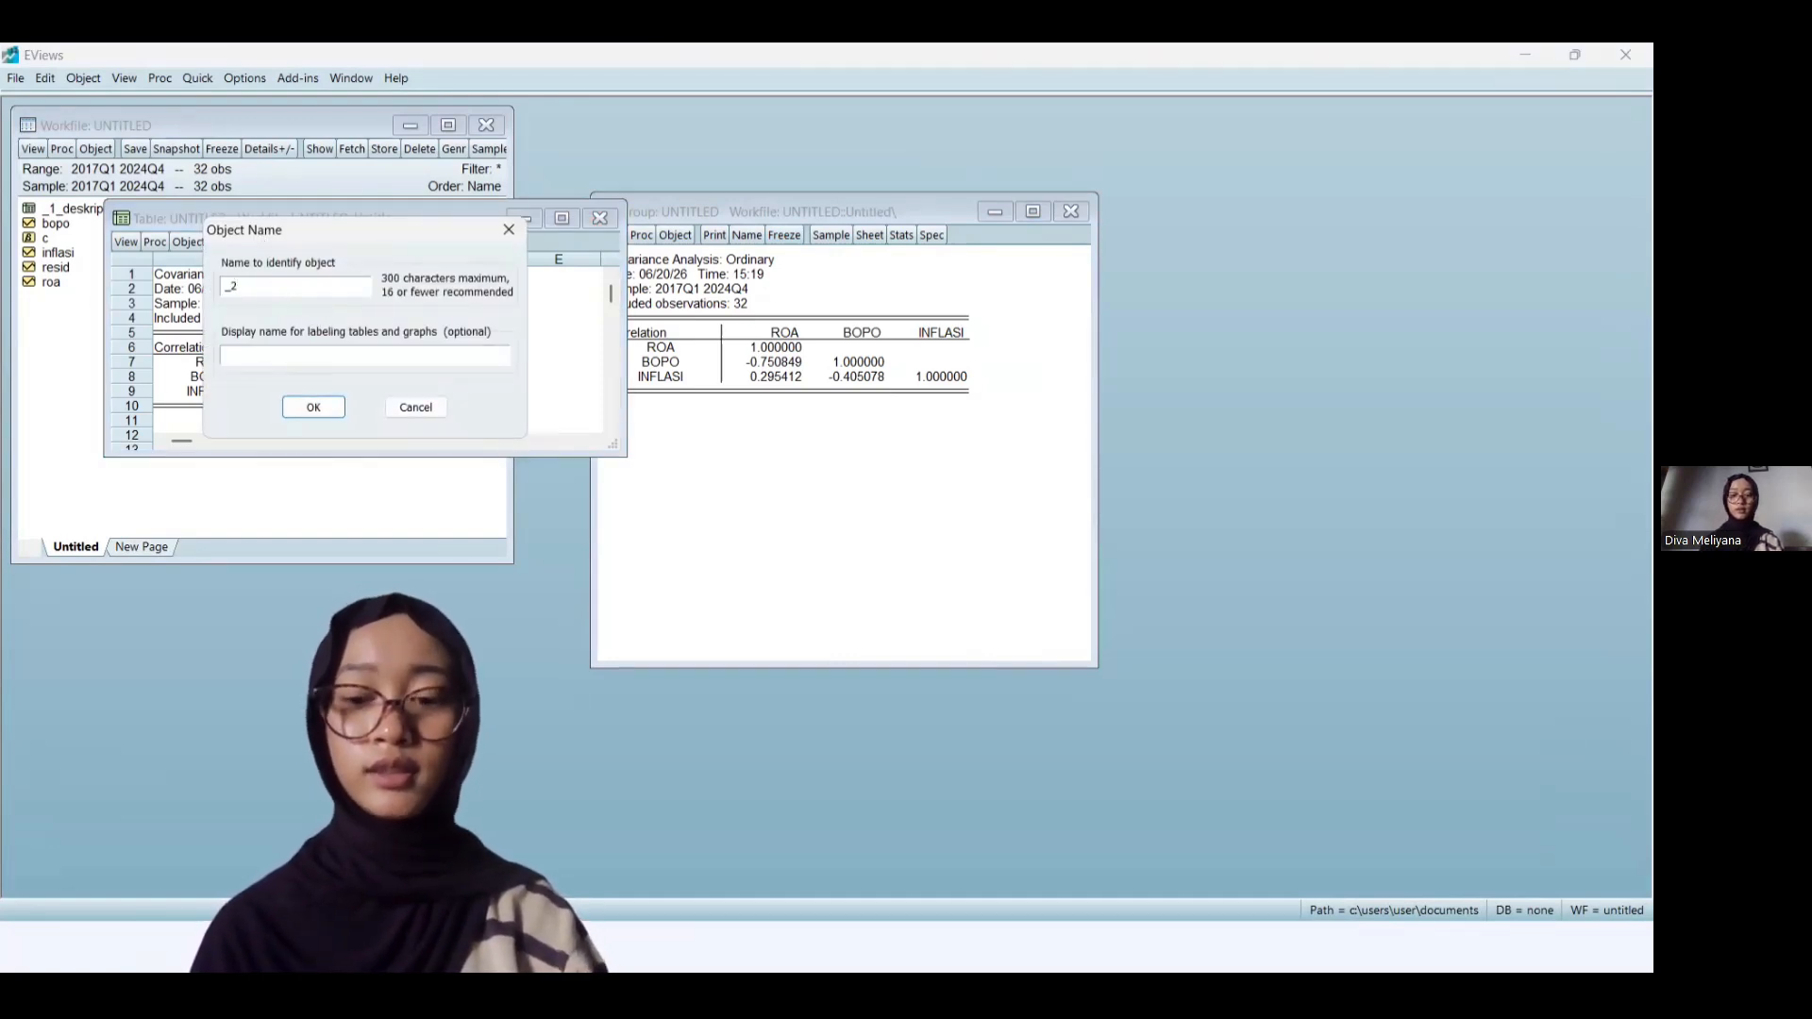
type("_2_MULT")
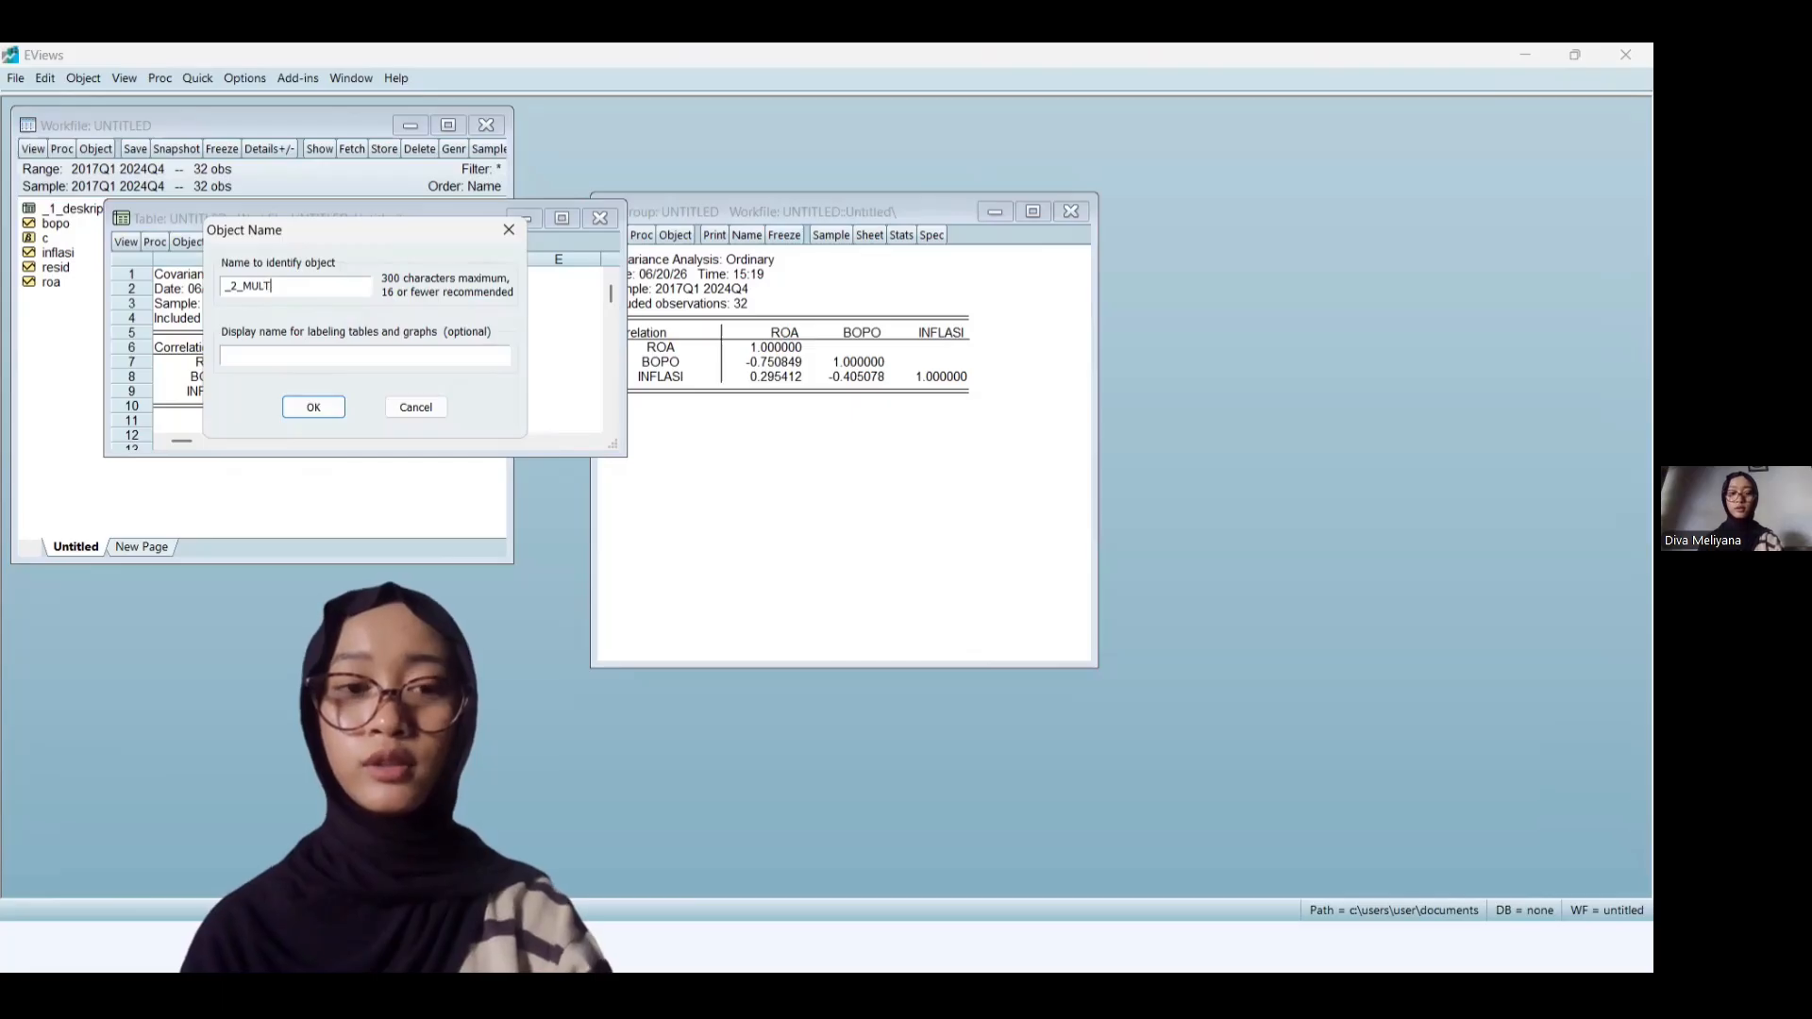
type("IKOLIN")
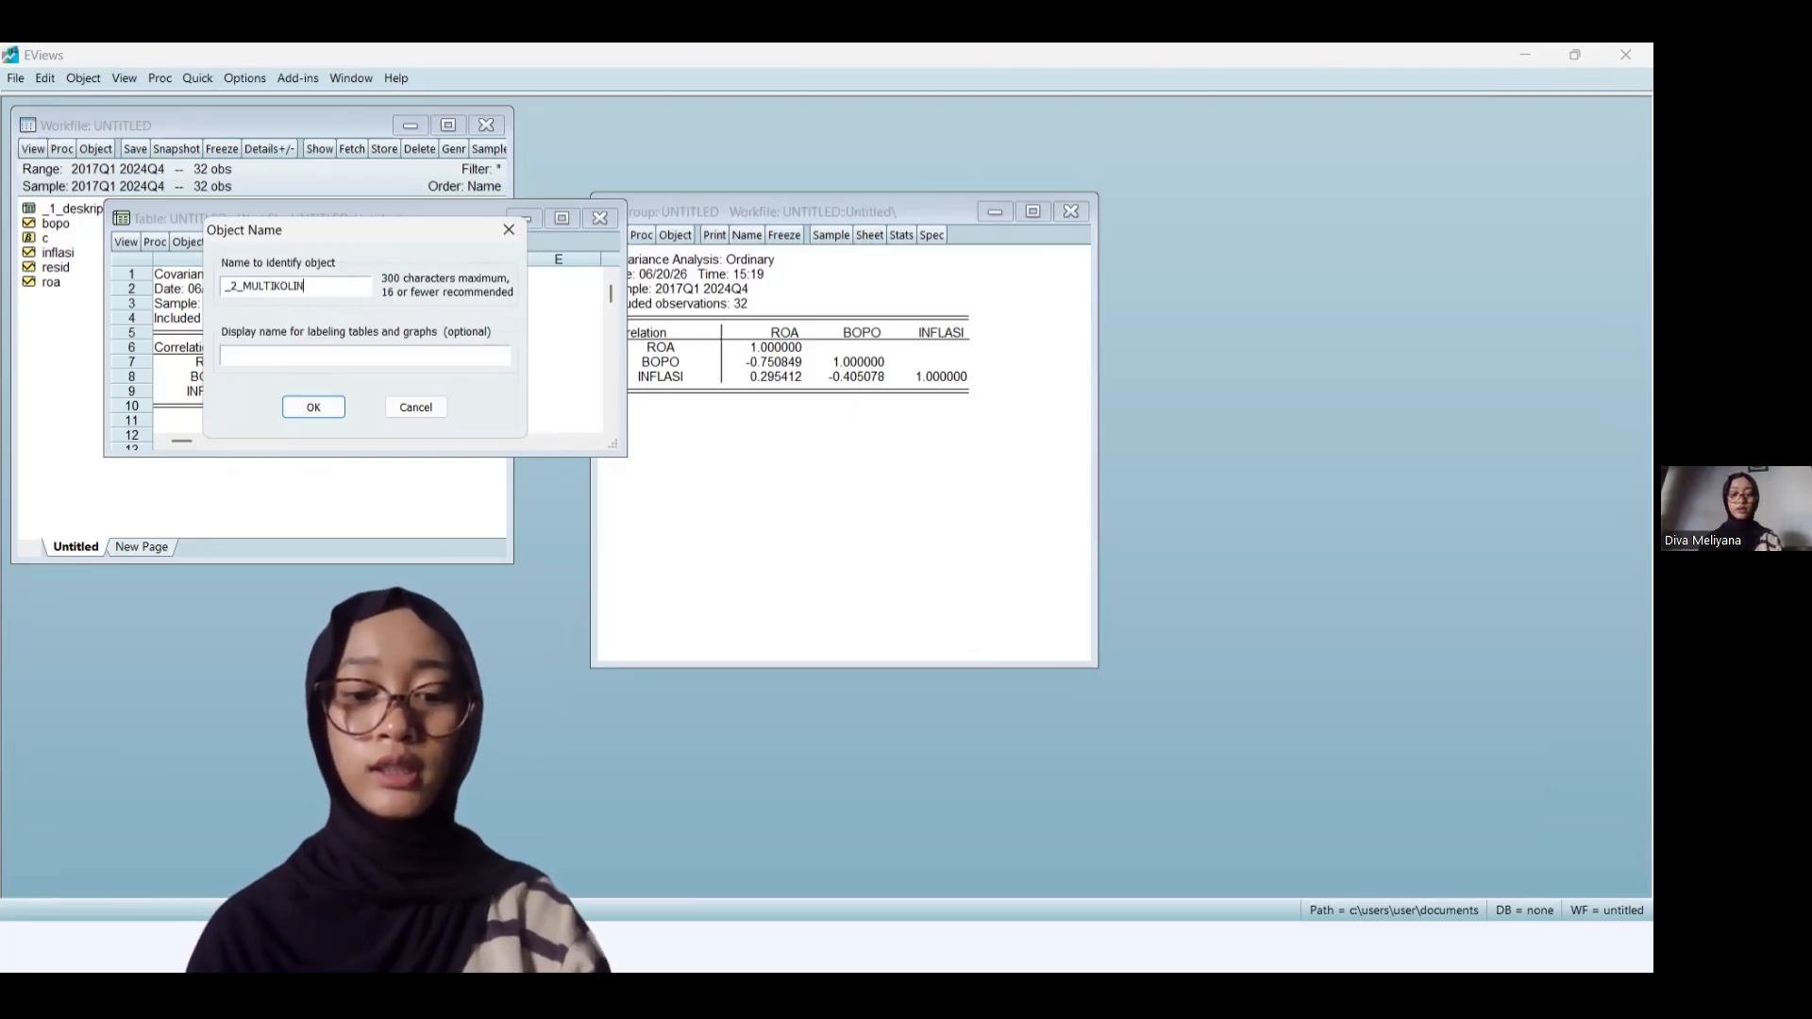
type("EARITAS")
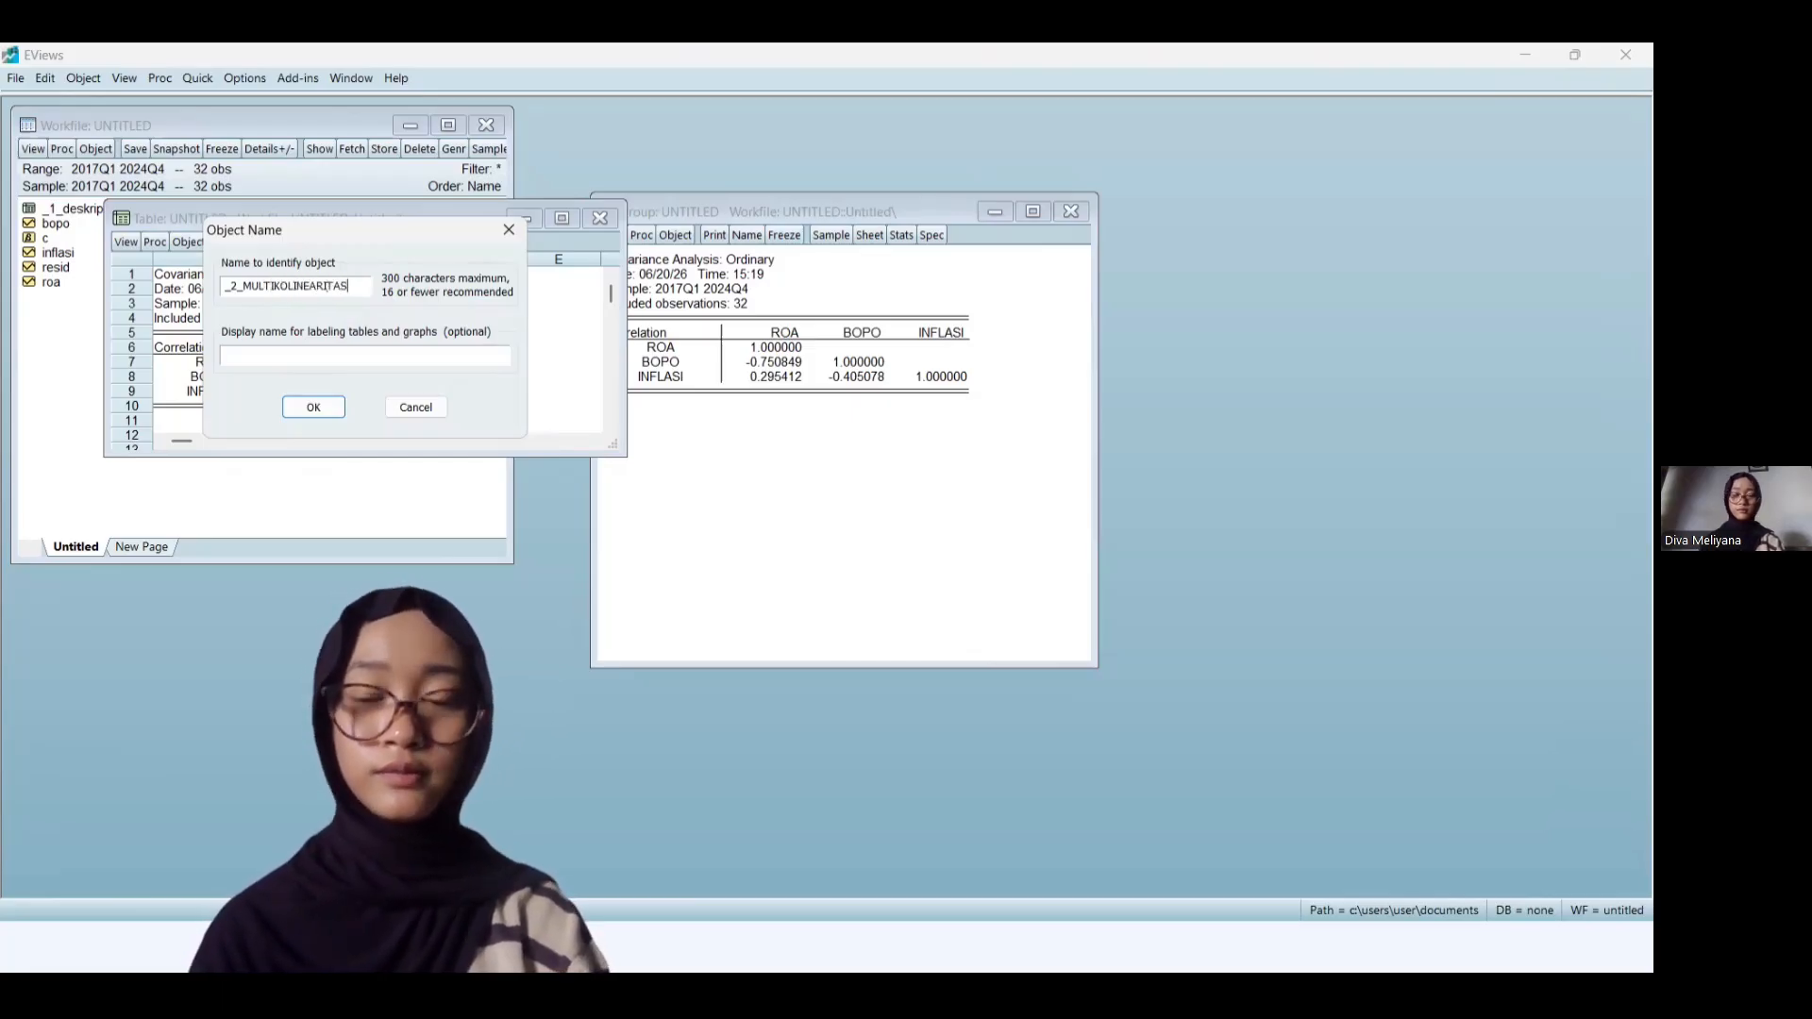
key("Return")
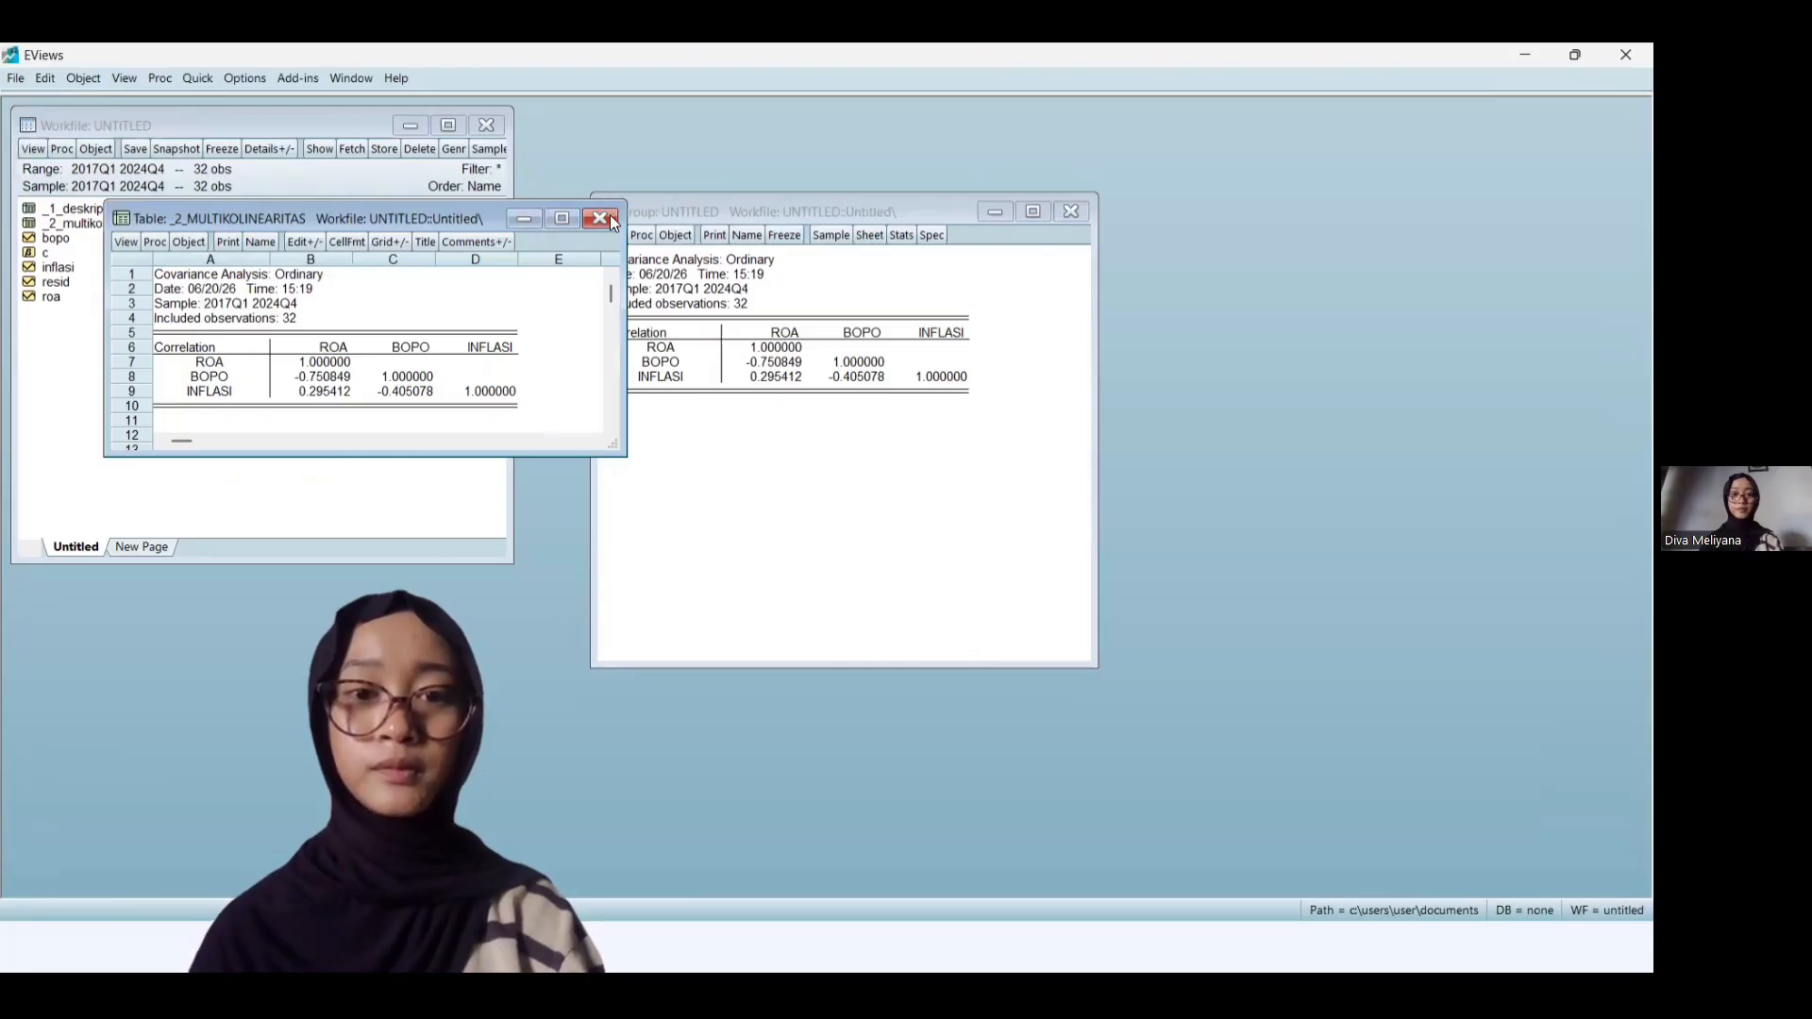
left_click(601, 218)
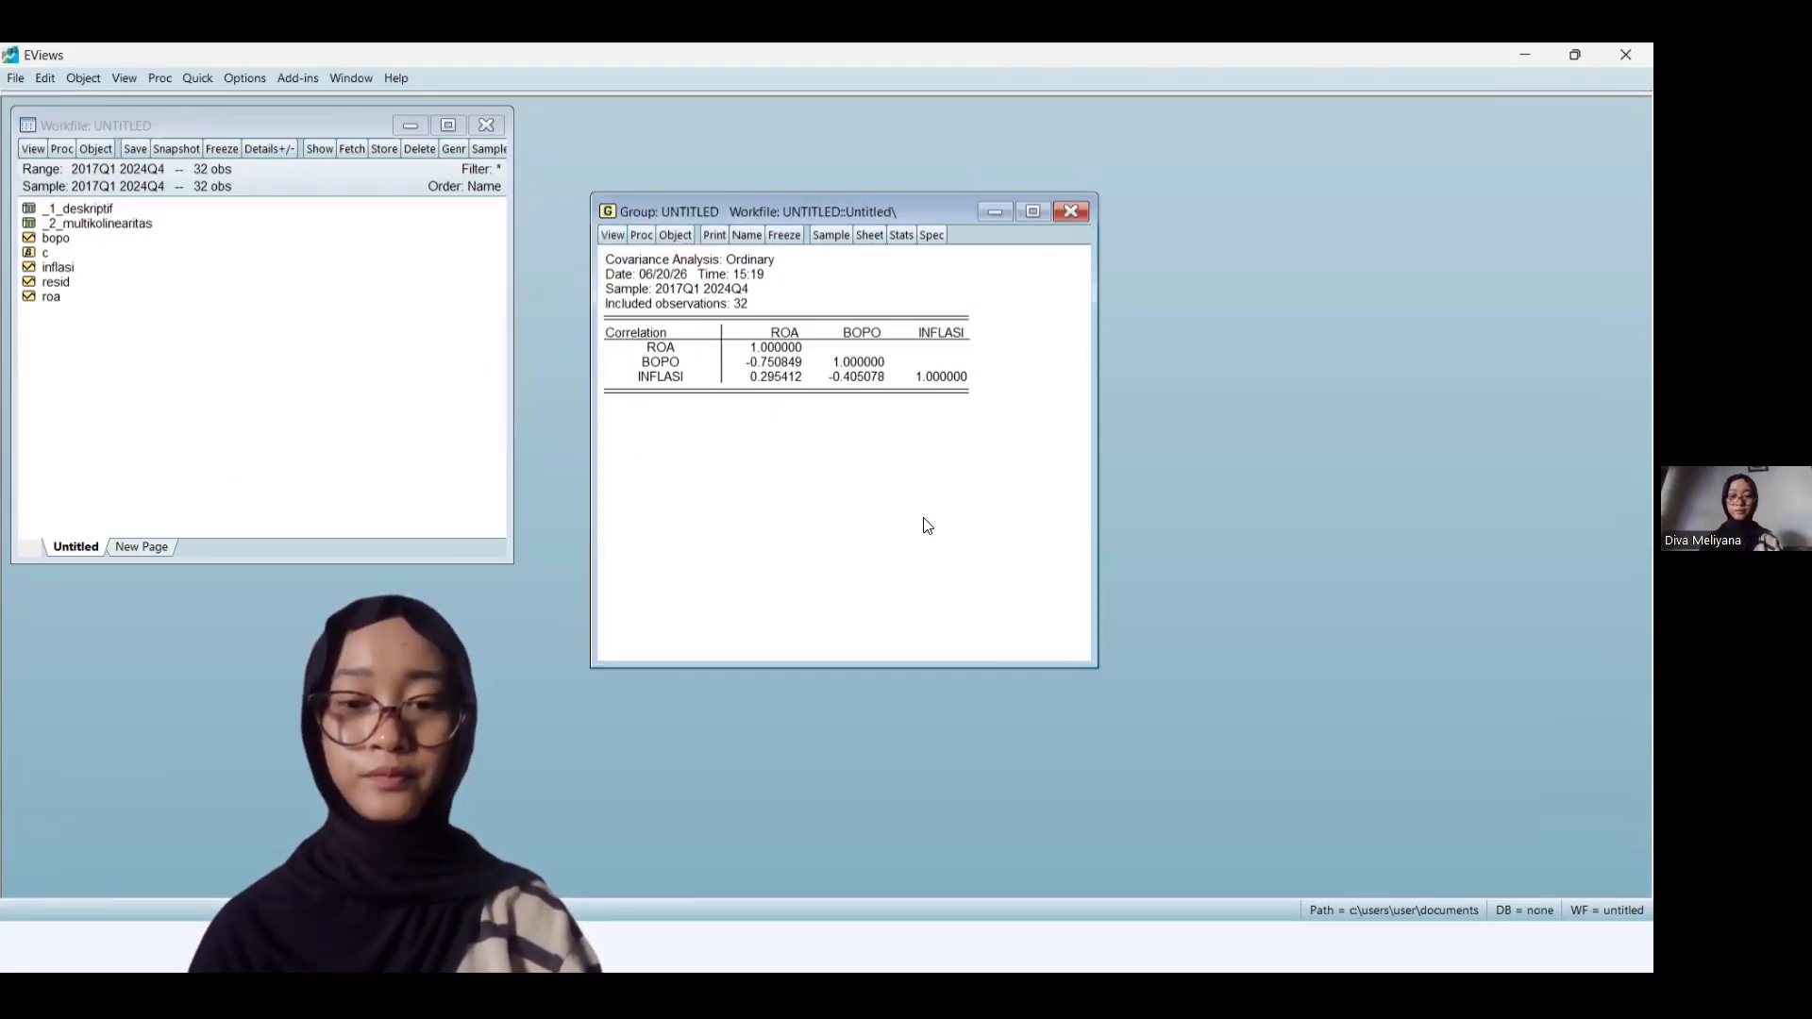
Switch to the presentation in Firefox, review the Uji Multikolinieritas slide and advance to the Uji Stasioneritas slide
key("super+Tab")
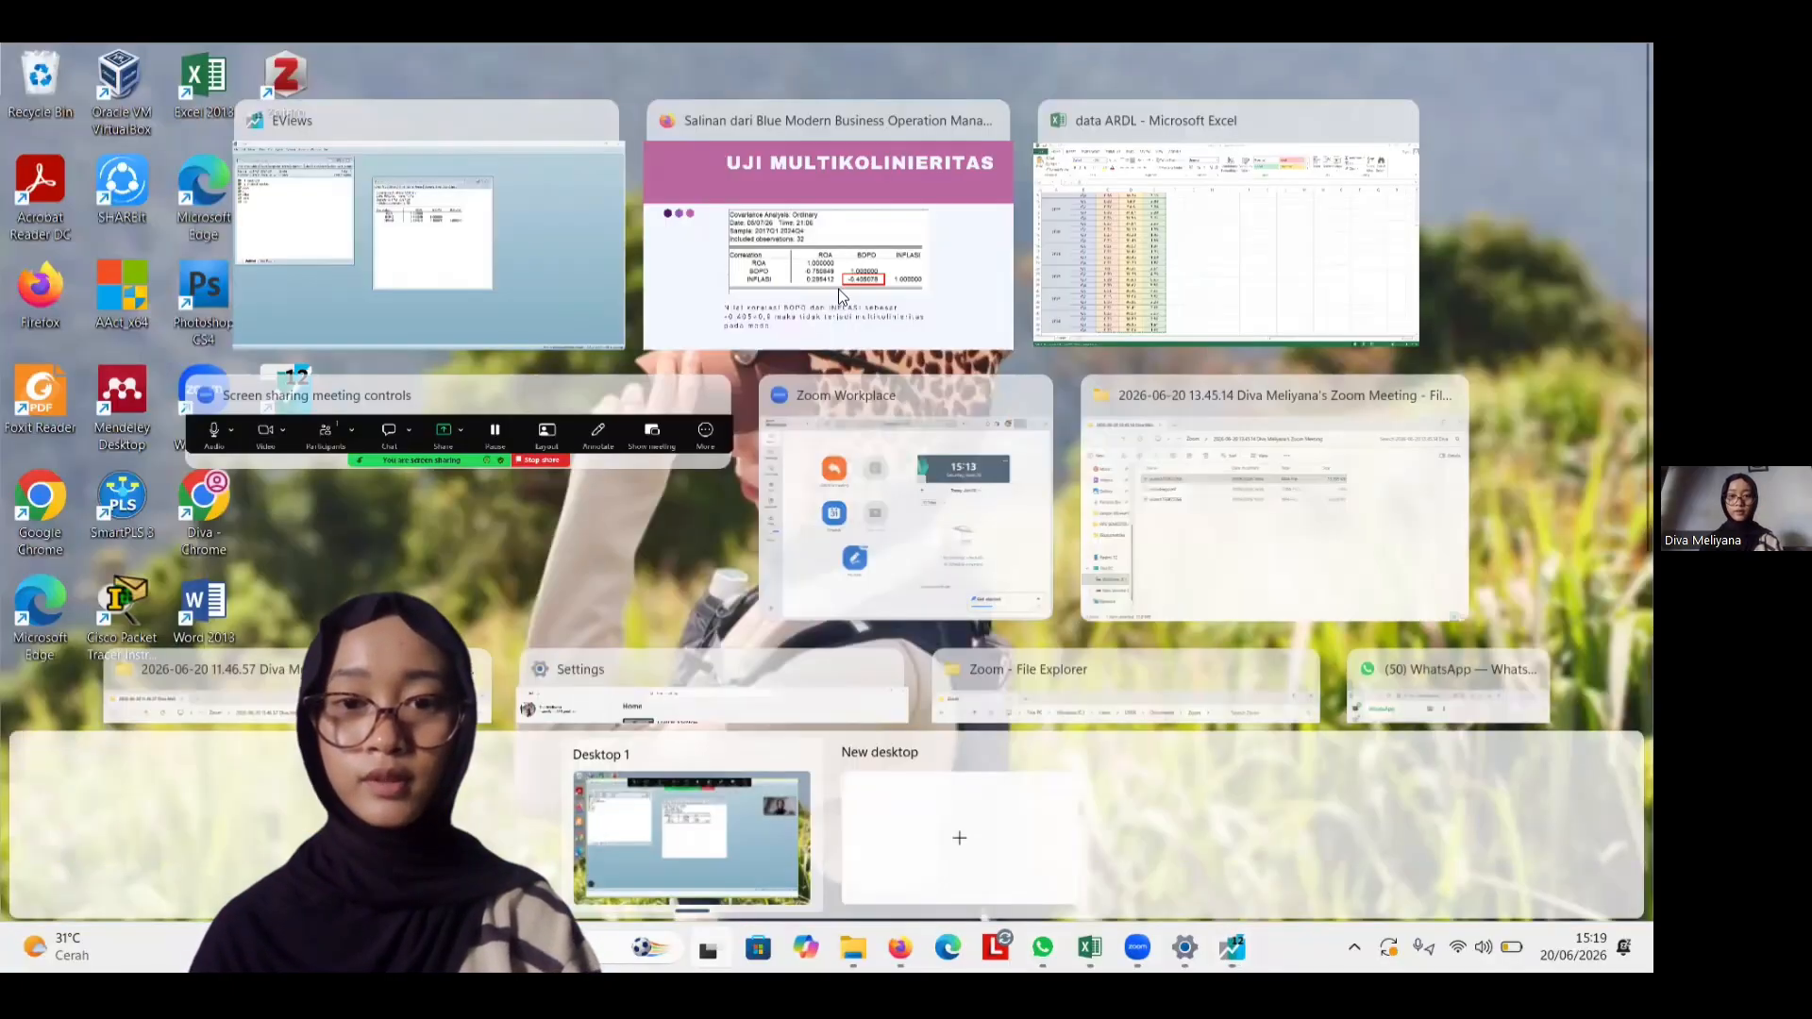
left_click(837, 285)
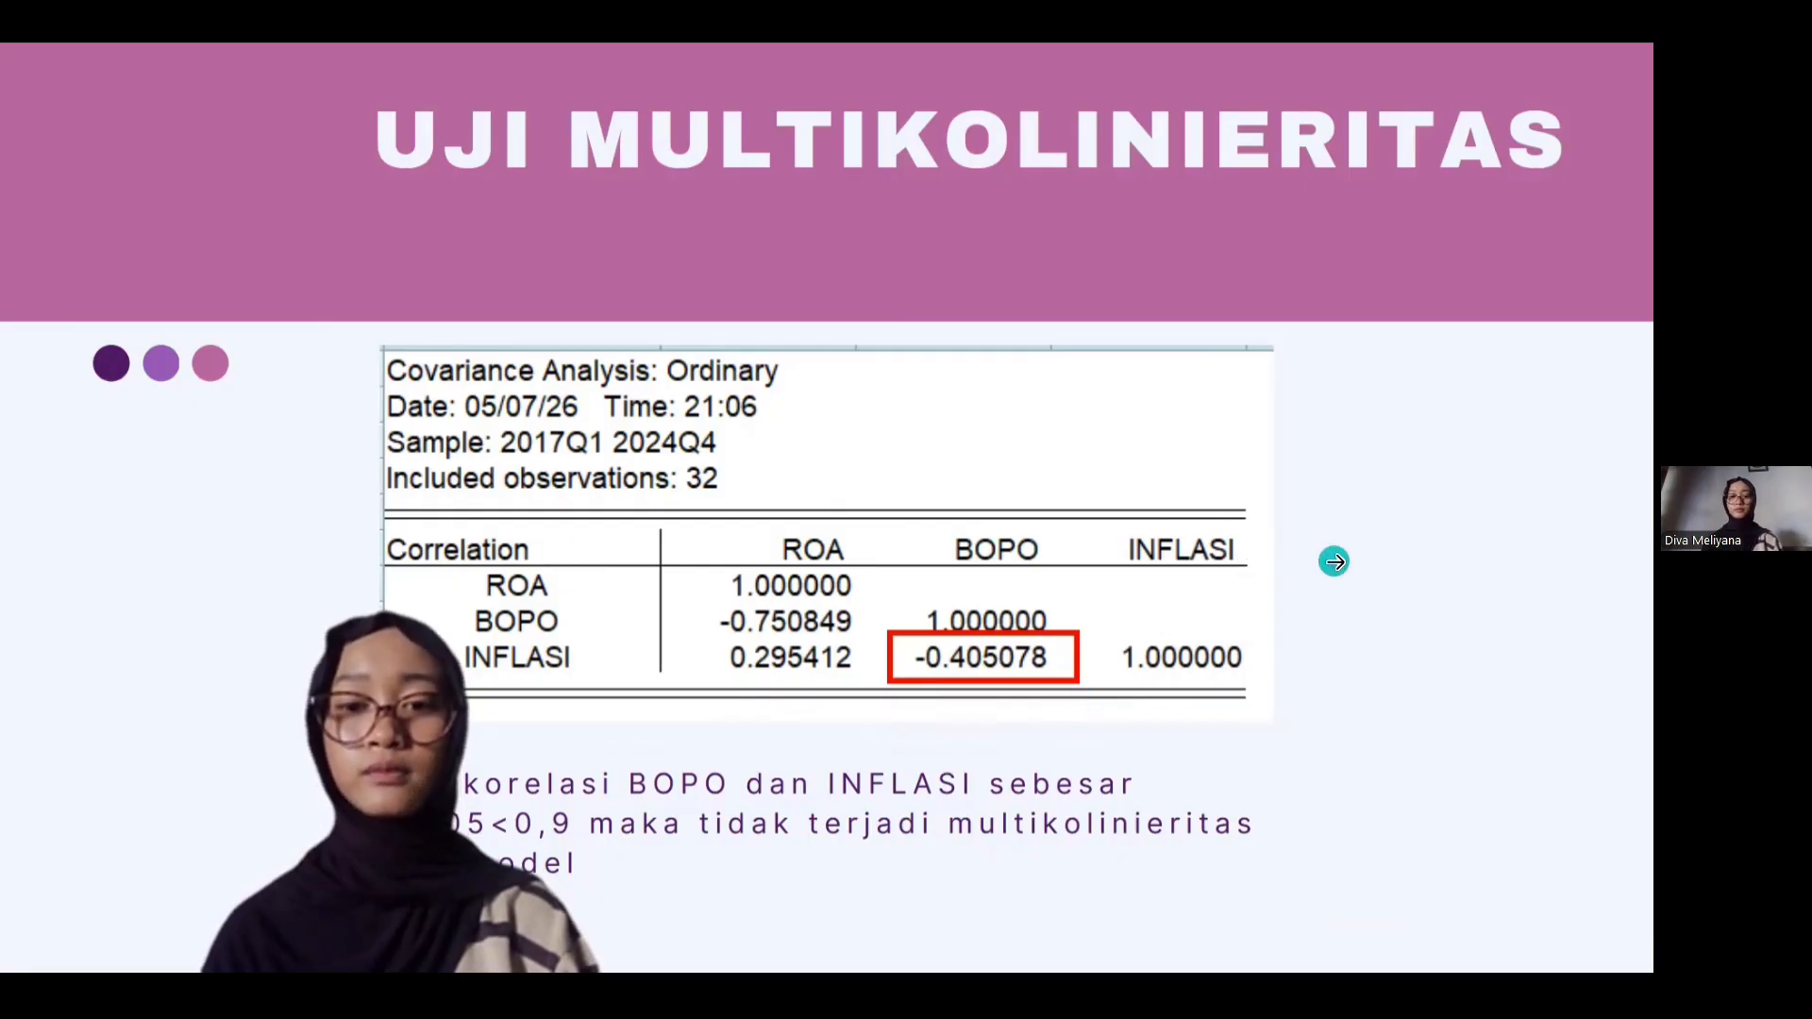
left_click(1333, 561)
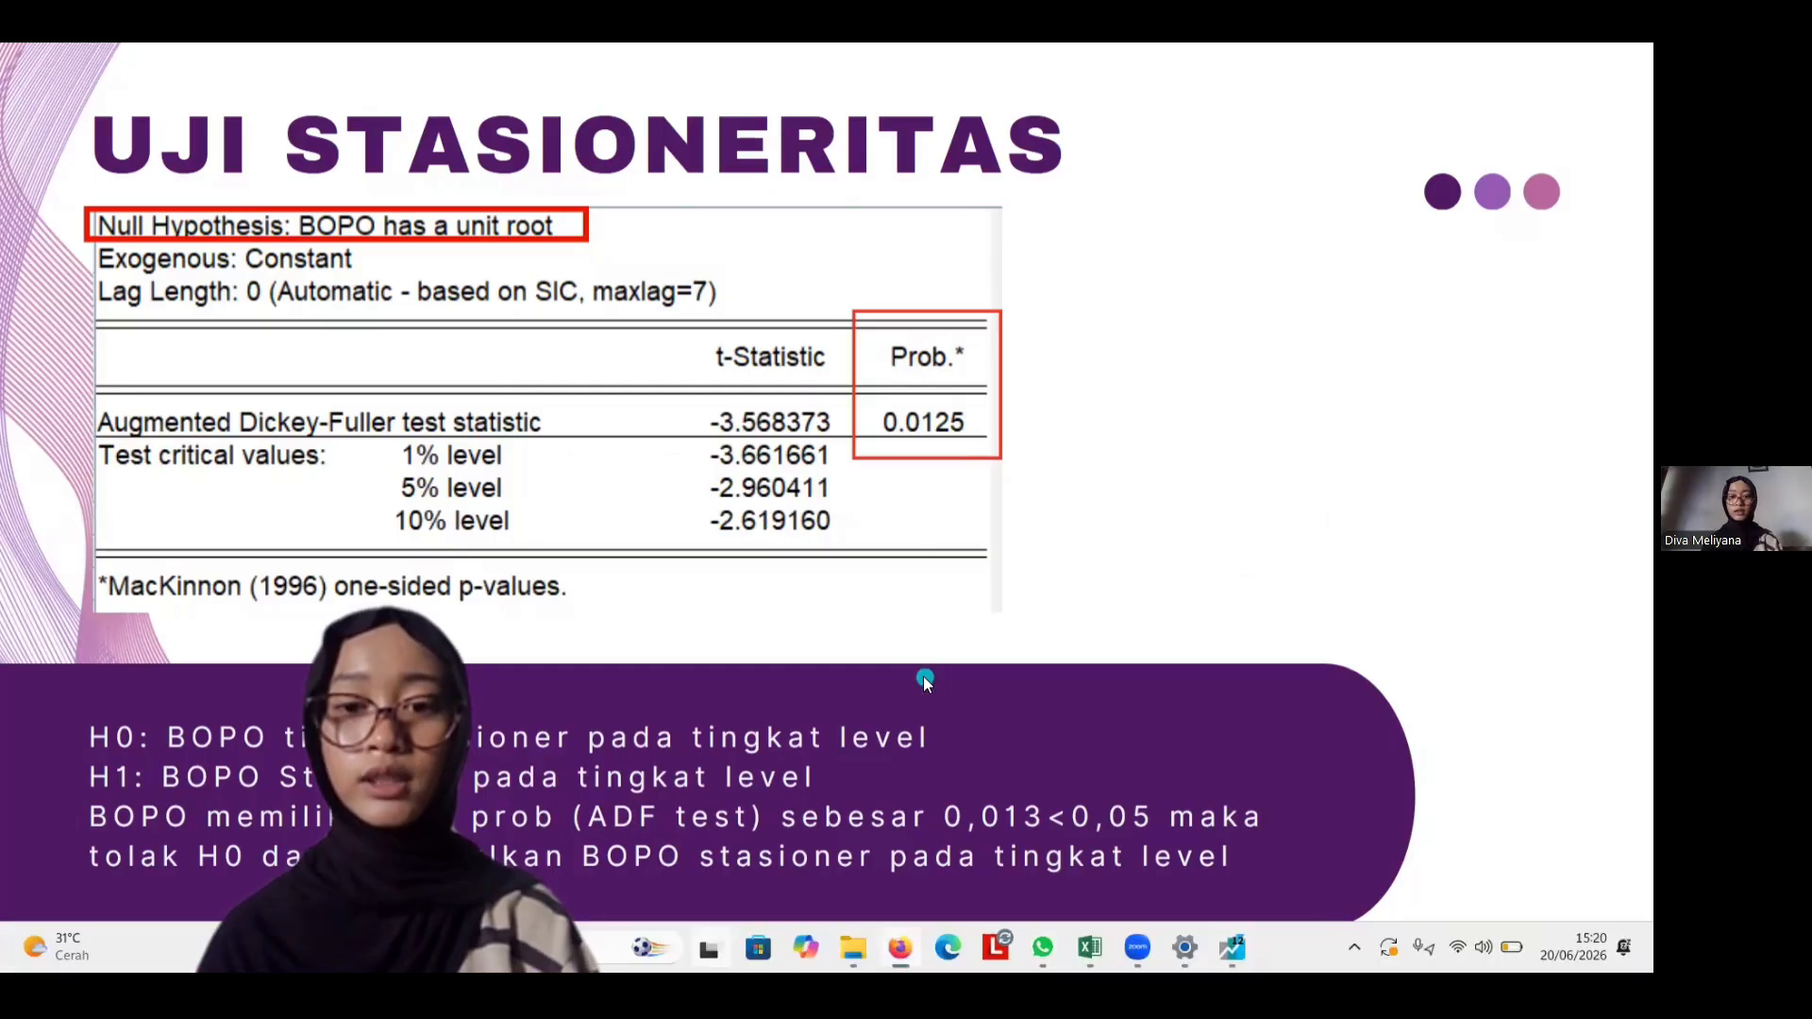
Return to EViews and close the untitled group, deleting it from the workfile
key("super+Tab")
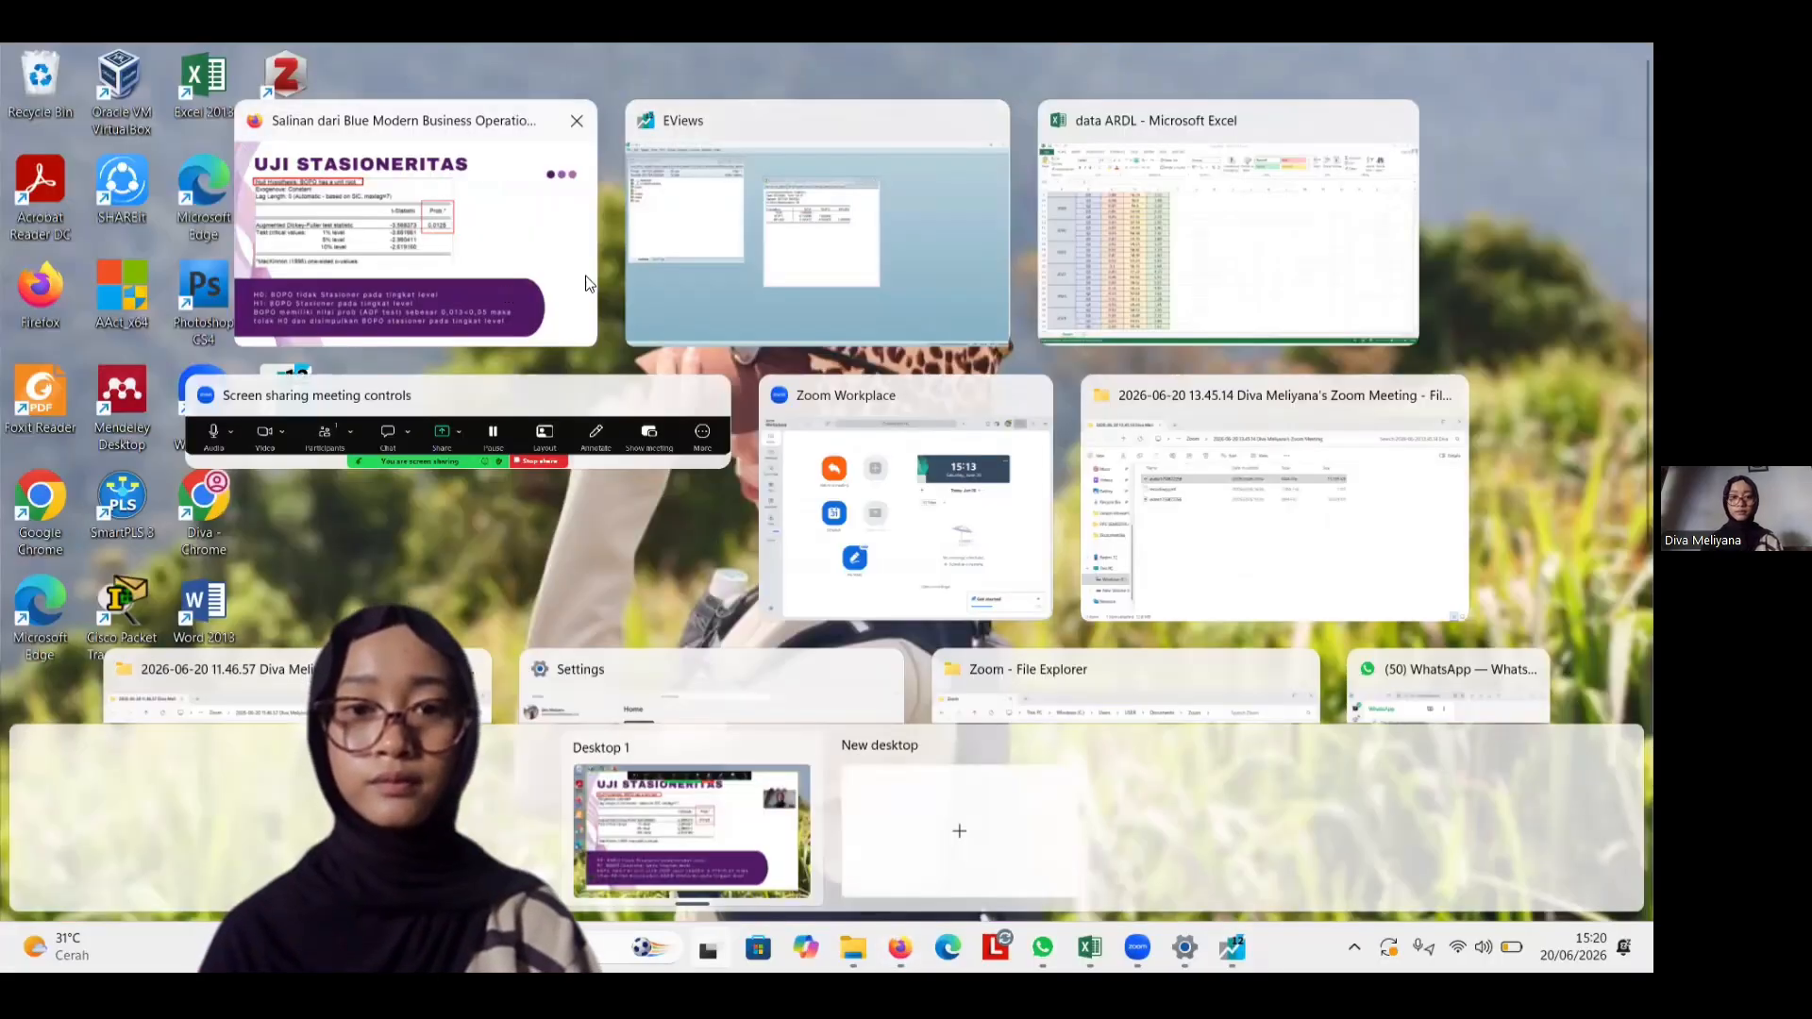
left_click_drag(664, 262, 963, 349)
left_click(963, 349)
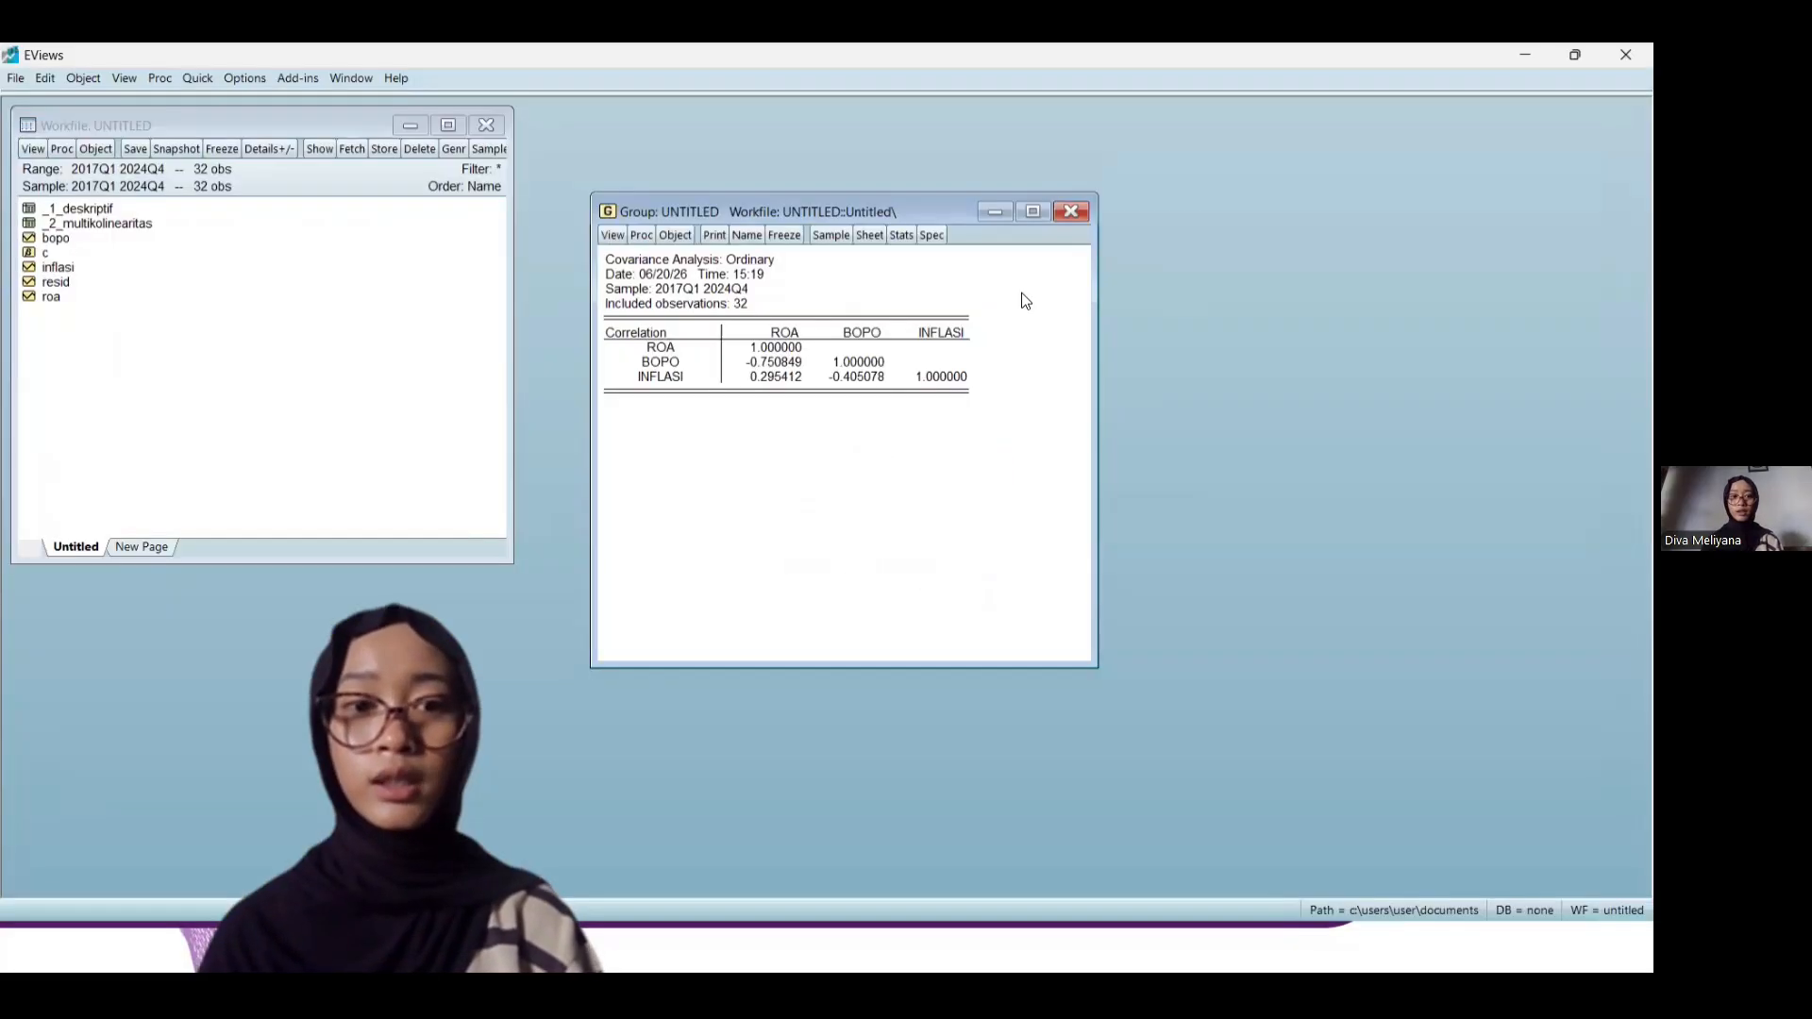
left_click(1069, 212)
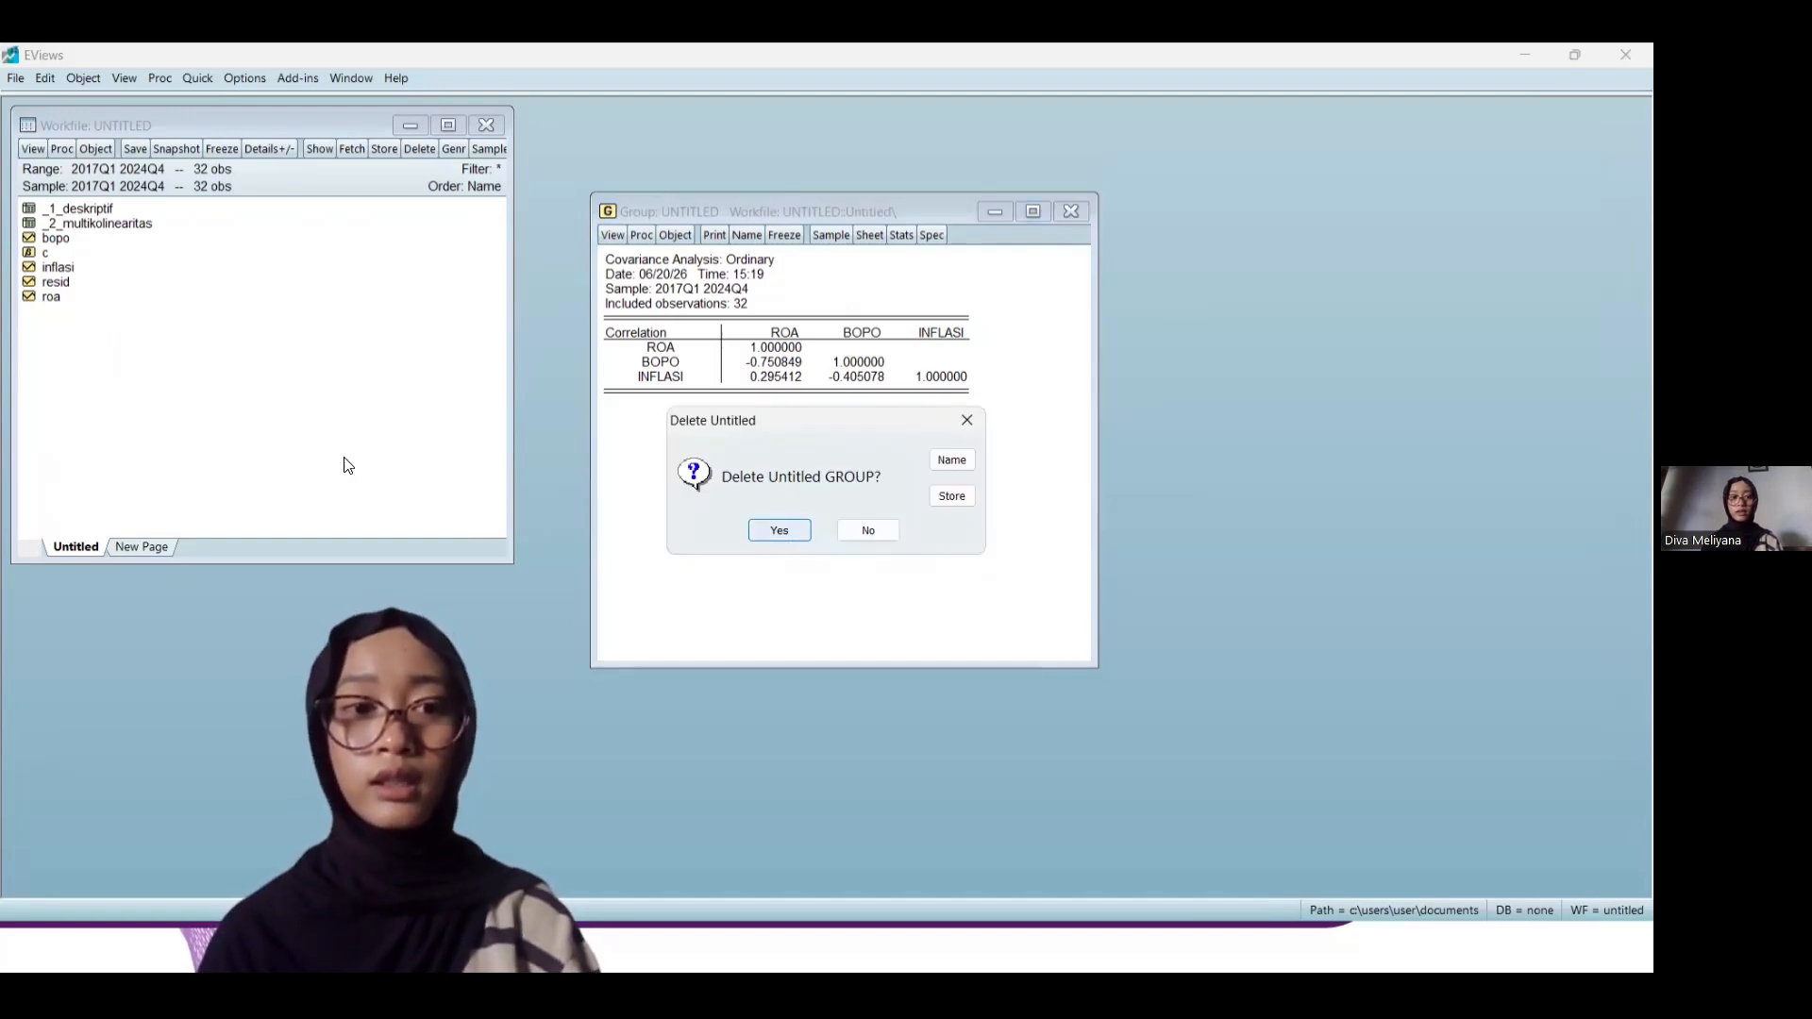
key("Return")
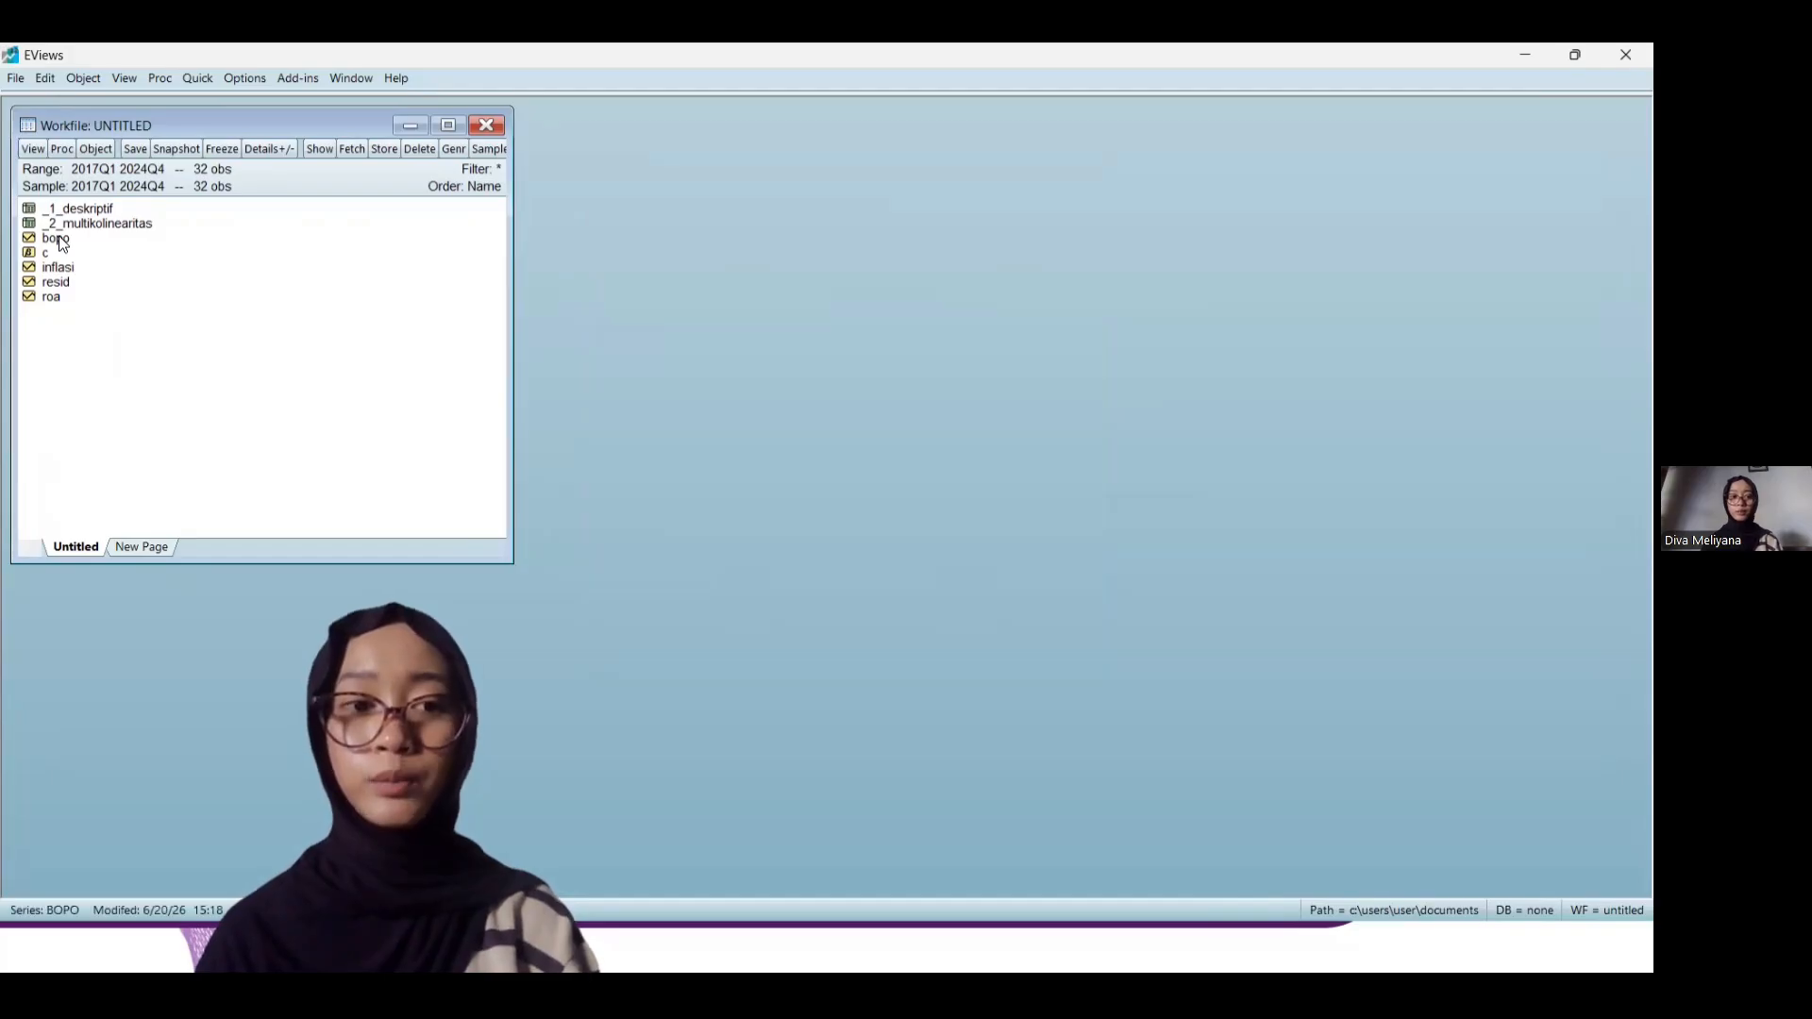
Open the bopo series and run a standard Augmented Dickey-Fuller unit root test at level with intercept and automatic Schwarz lag selection, maximum 7
double_click(57, 237)
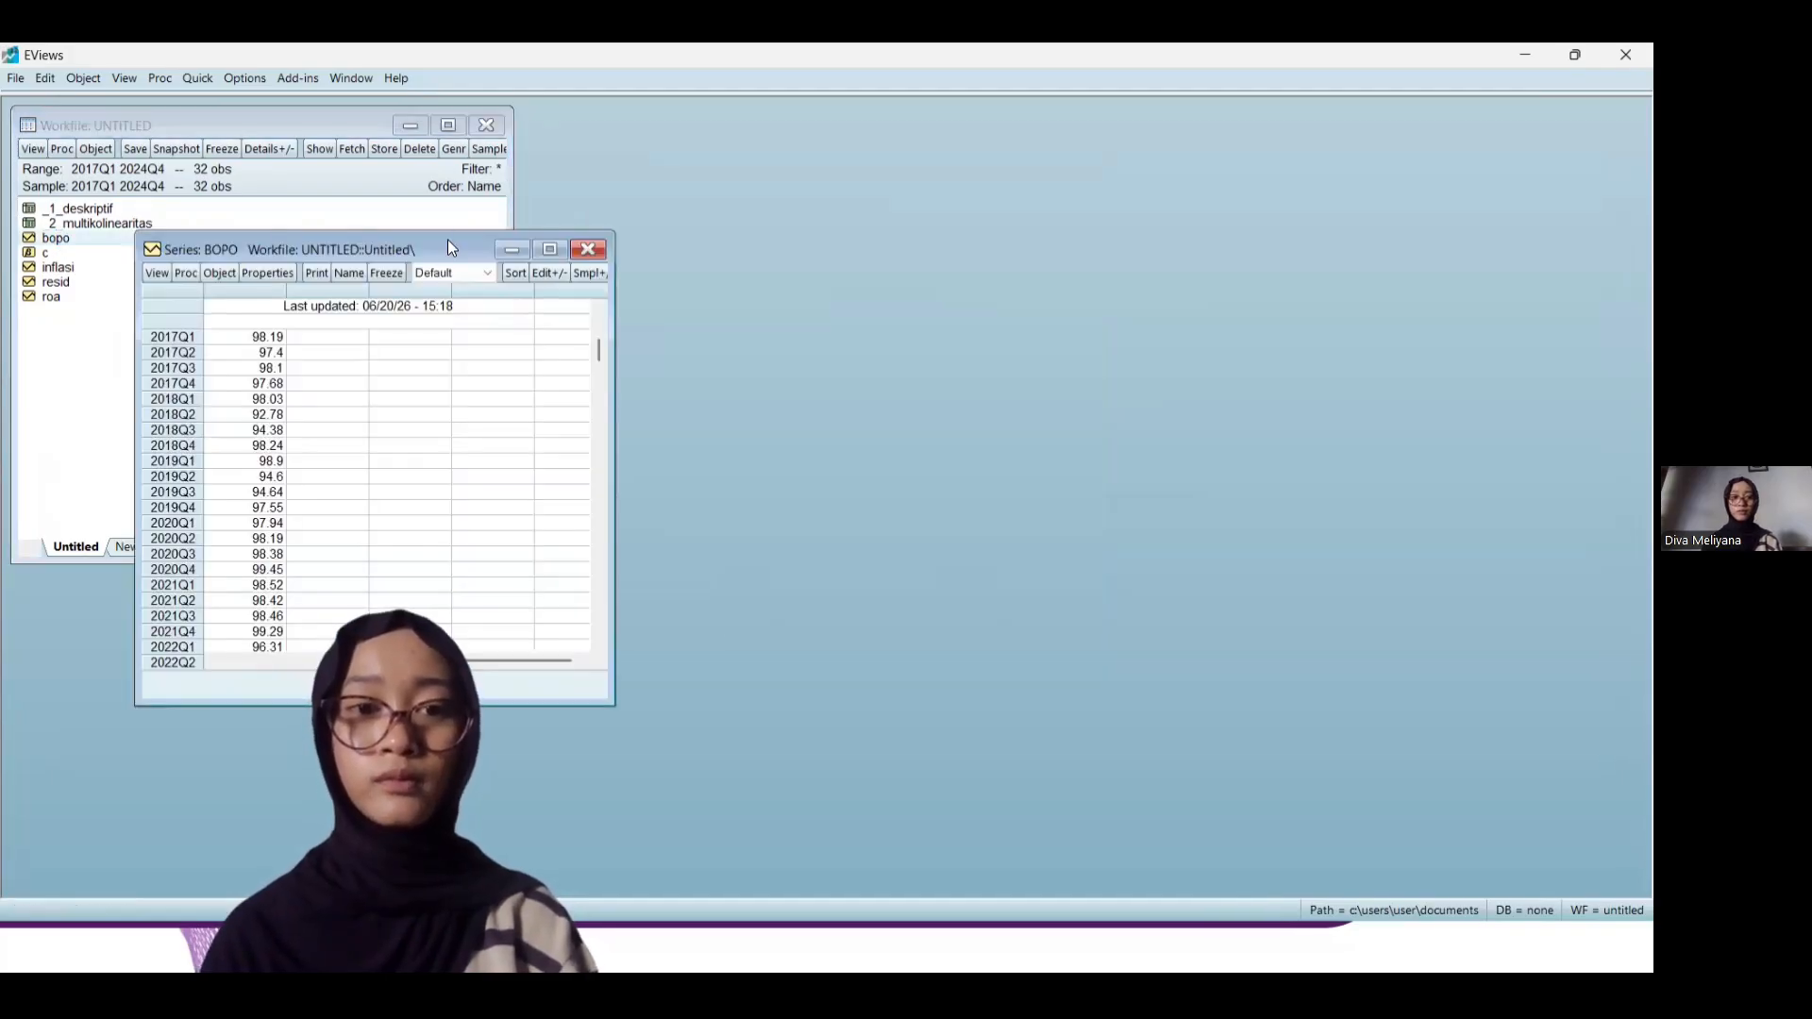
left_click_drag(450, 248, 867, 243)
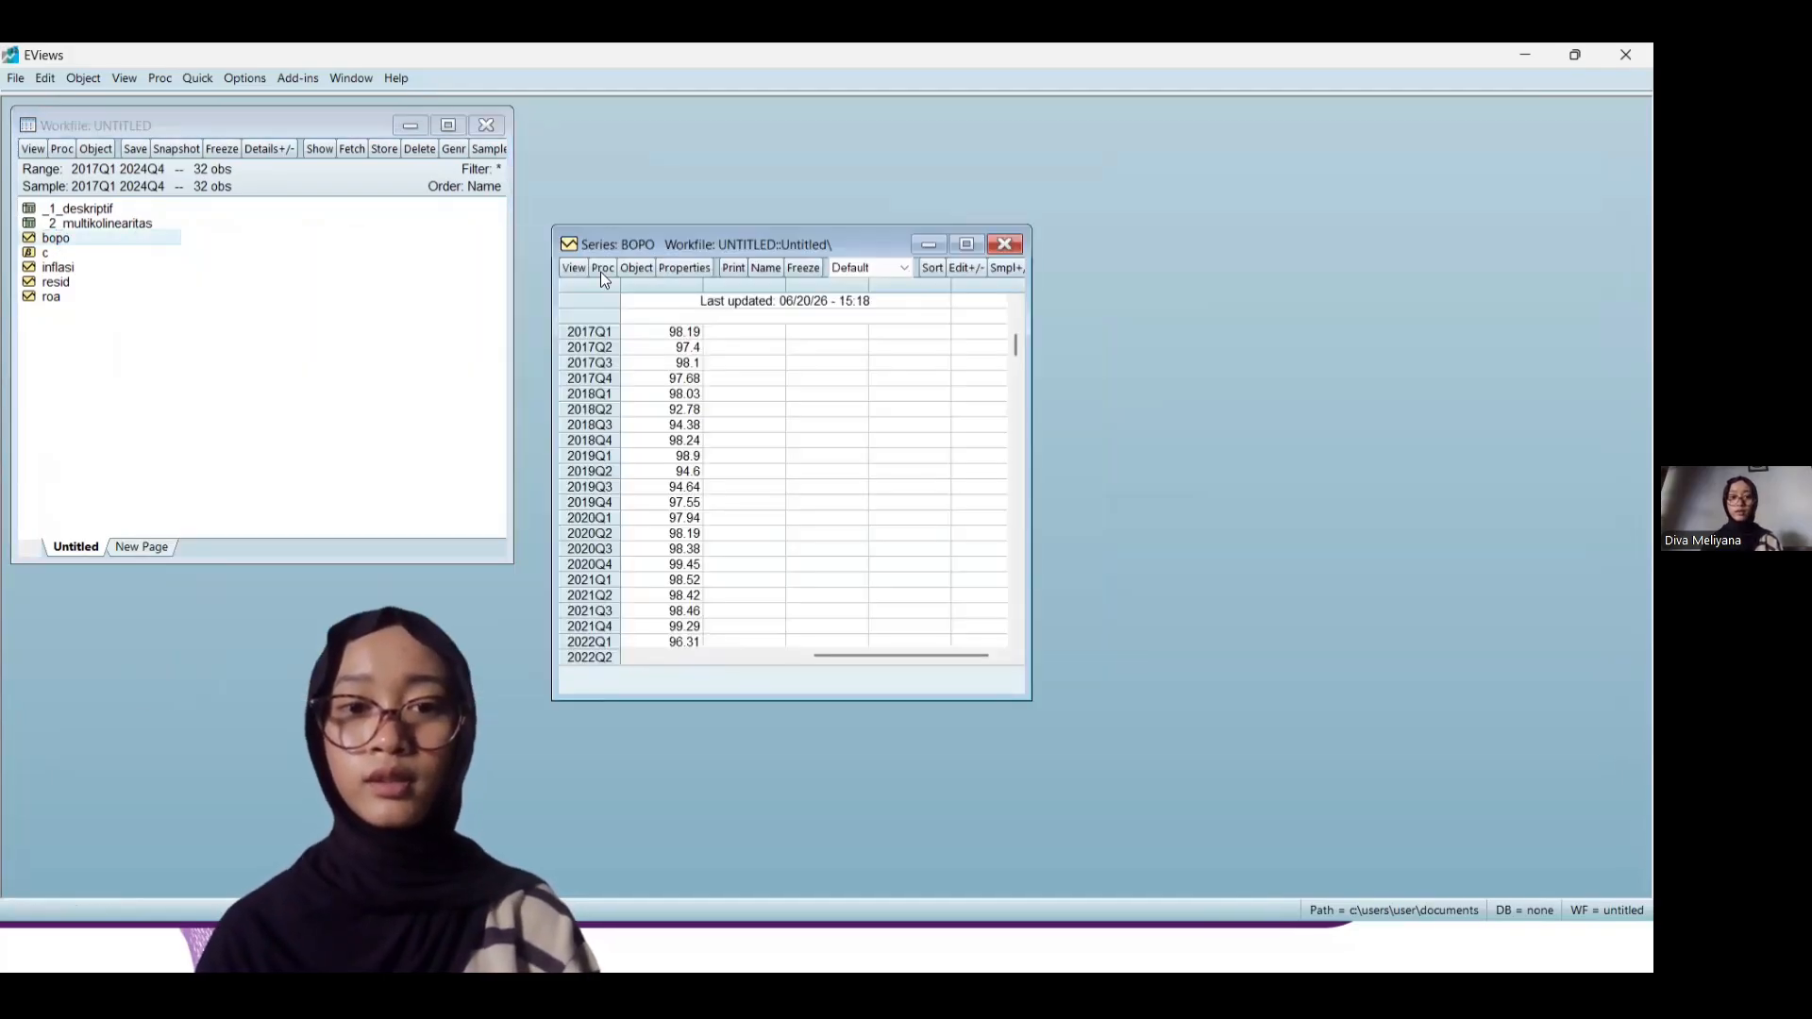
left_click(580, 269)
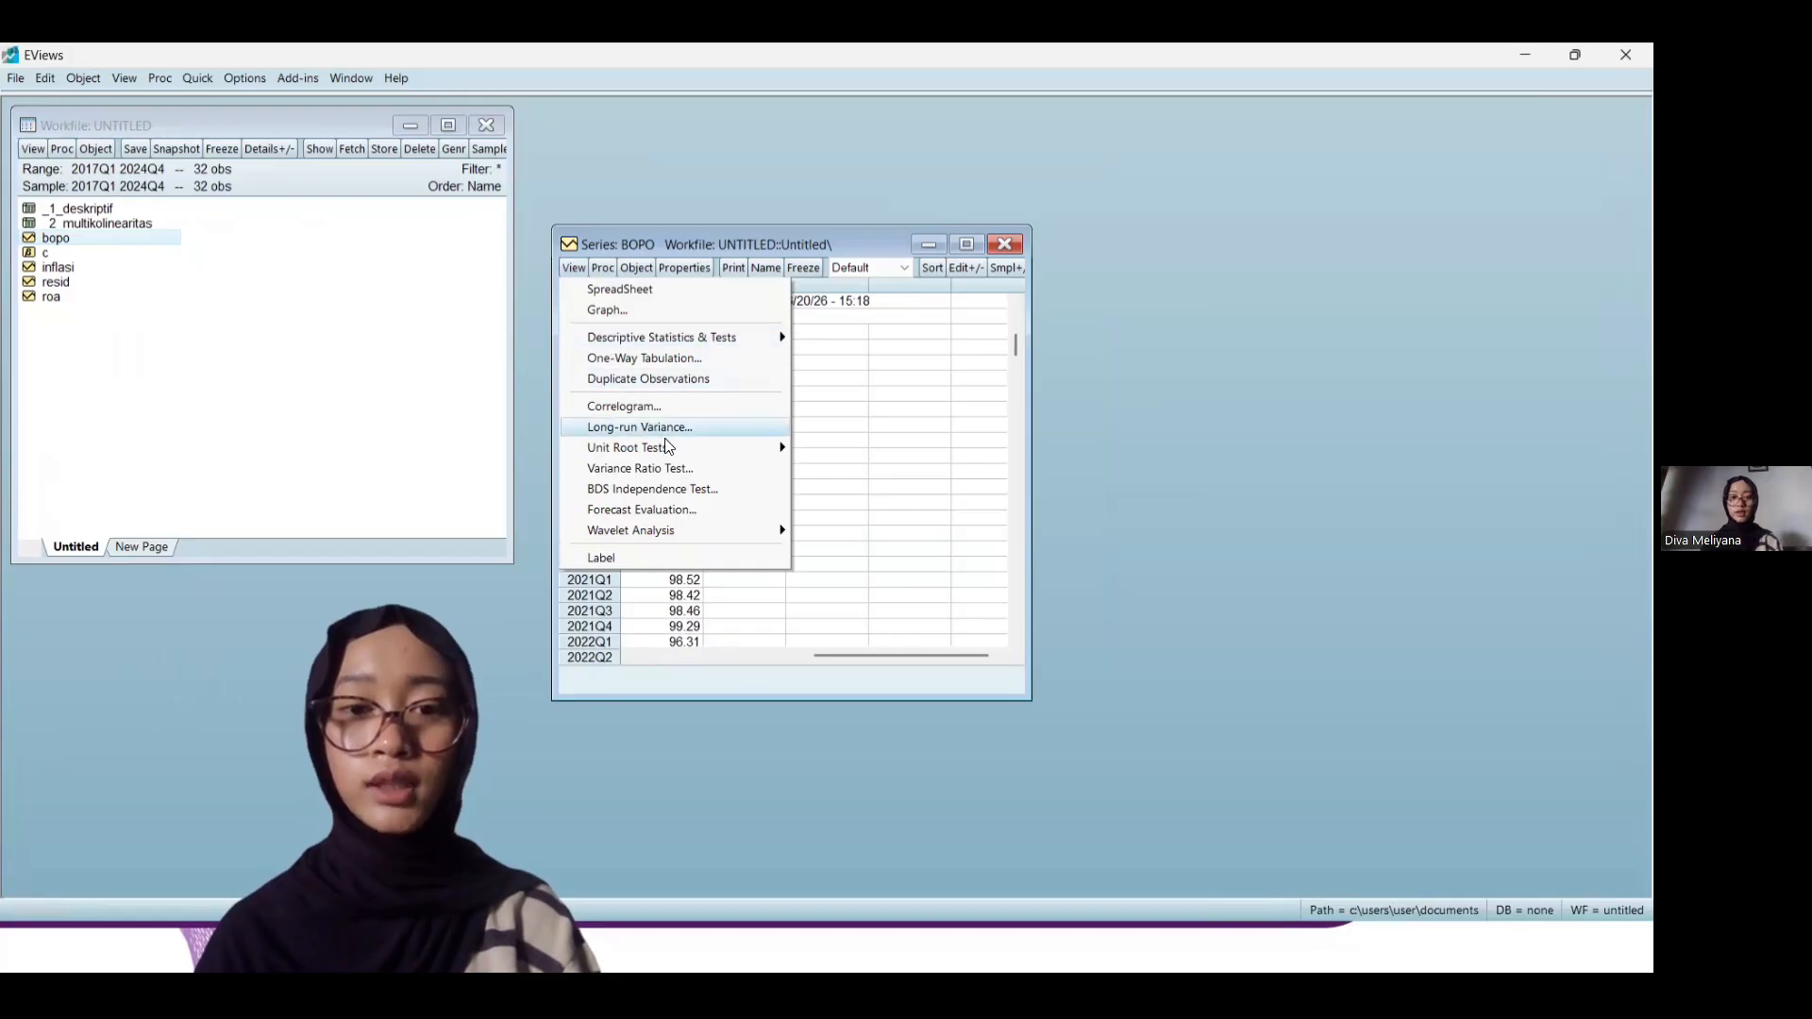
mouse_move(668, 460)
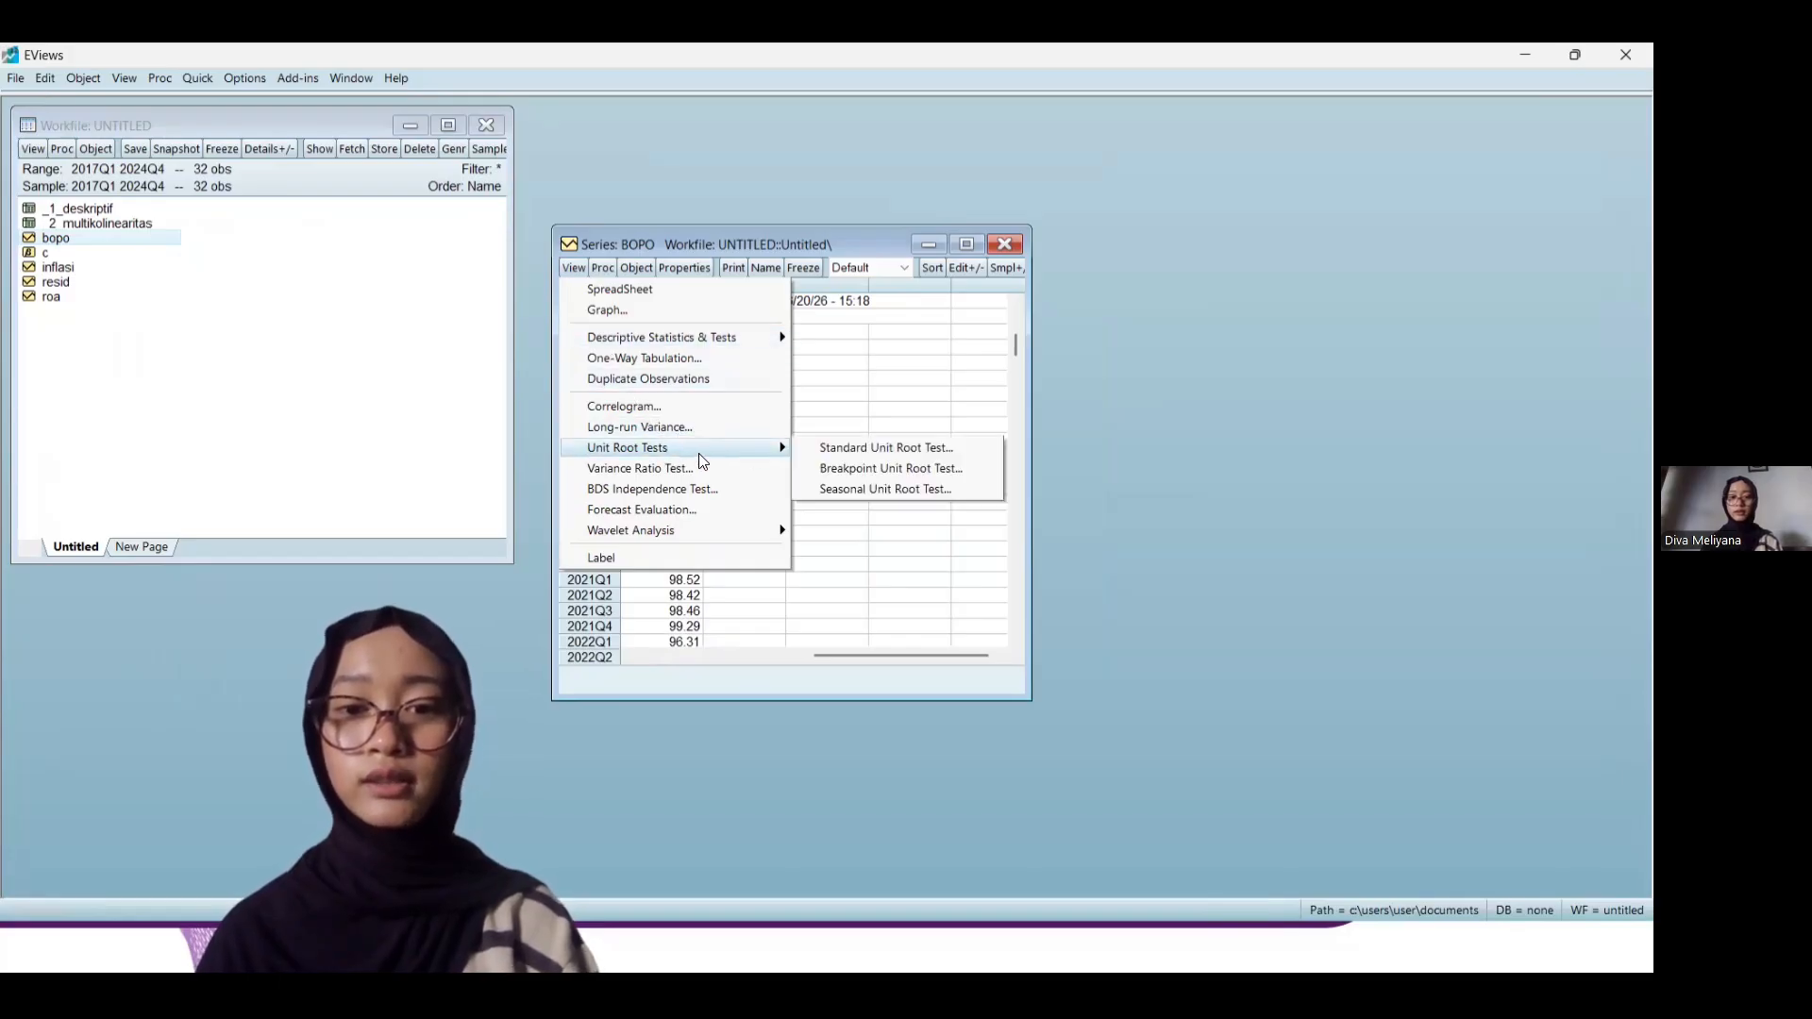
left_click(852, 446)
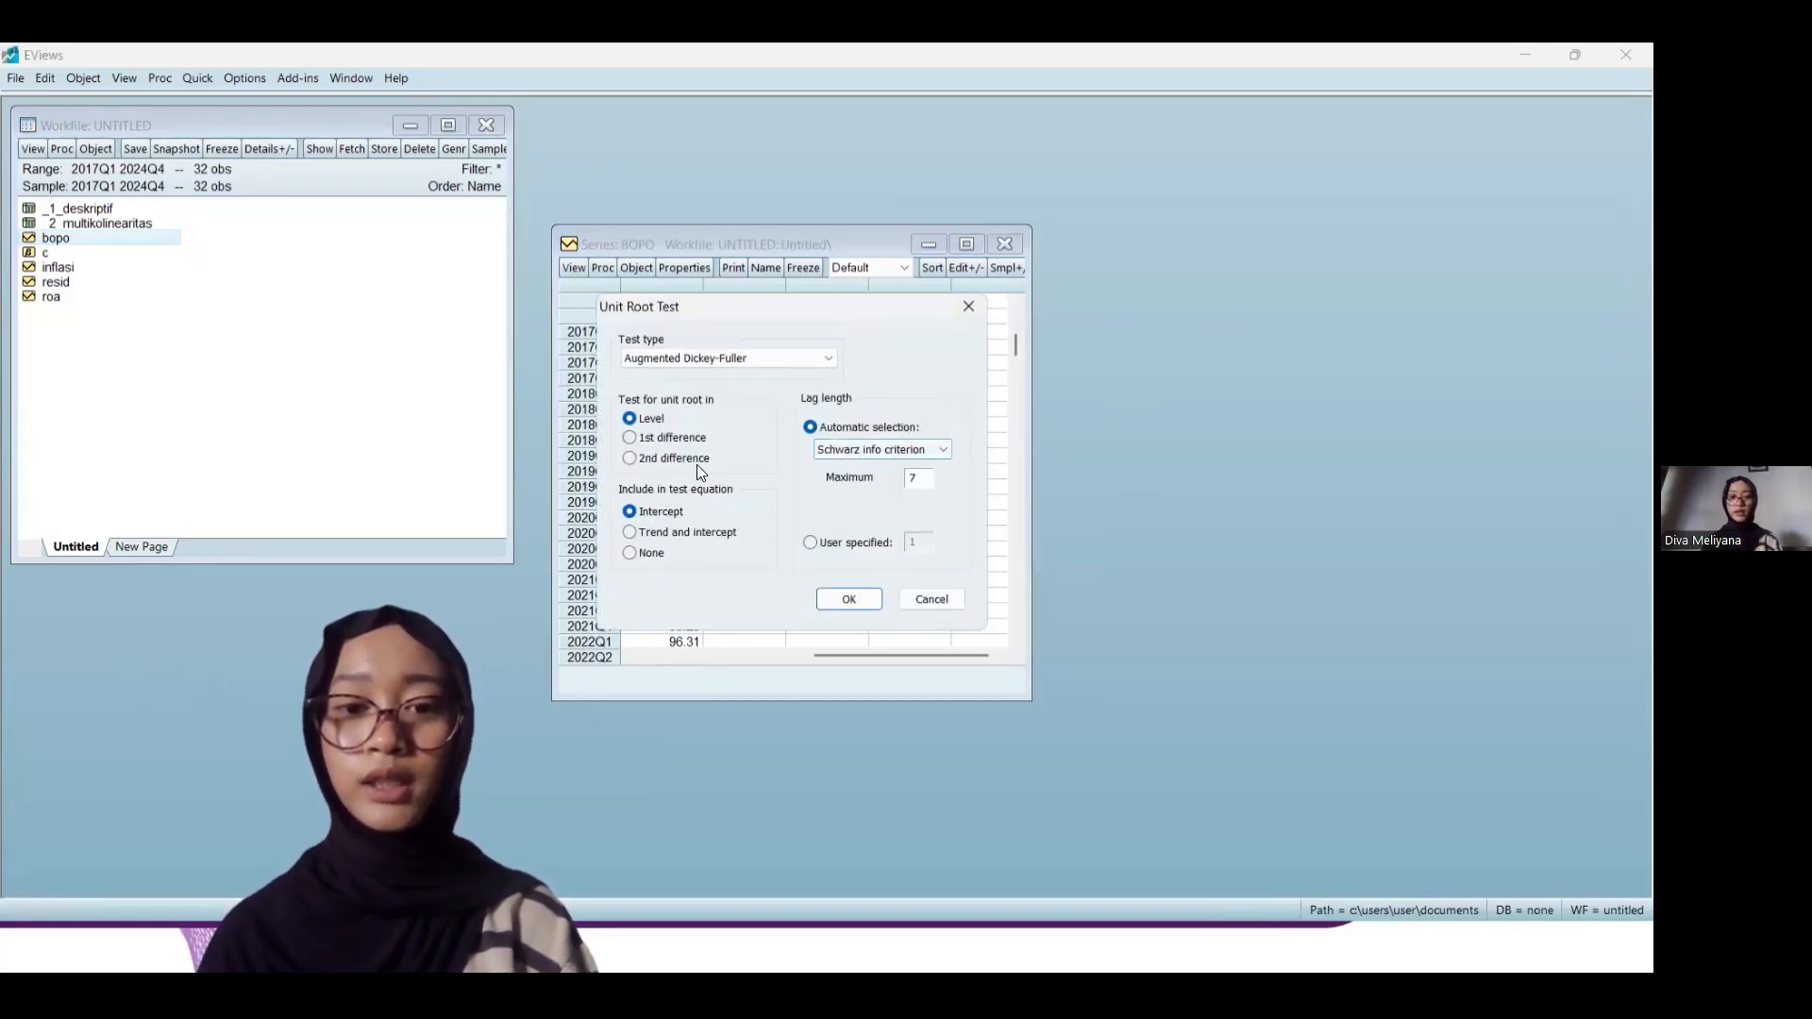
left_click(850, 599)
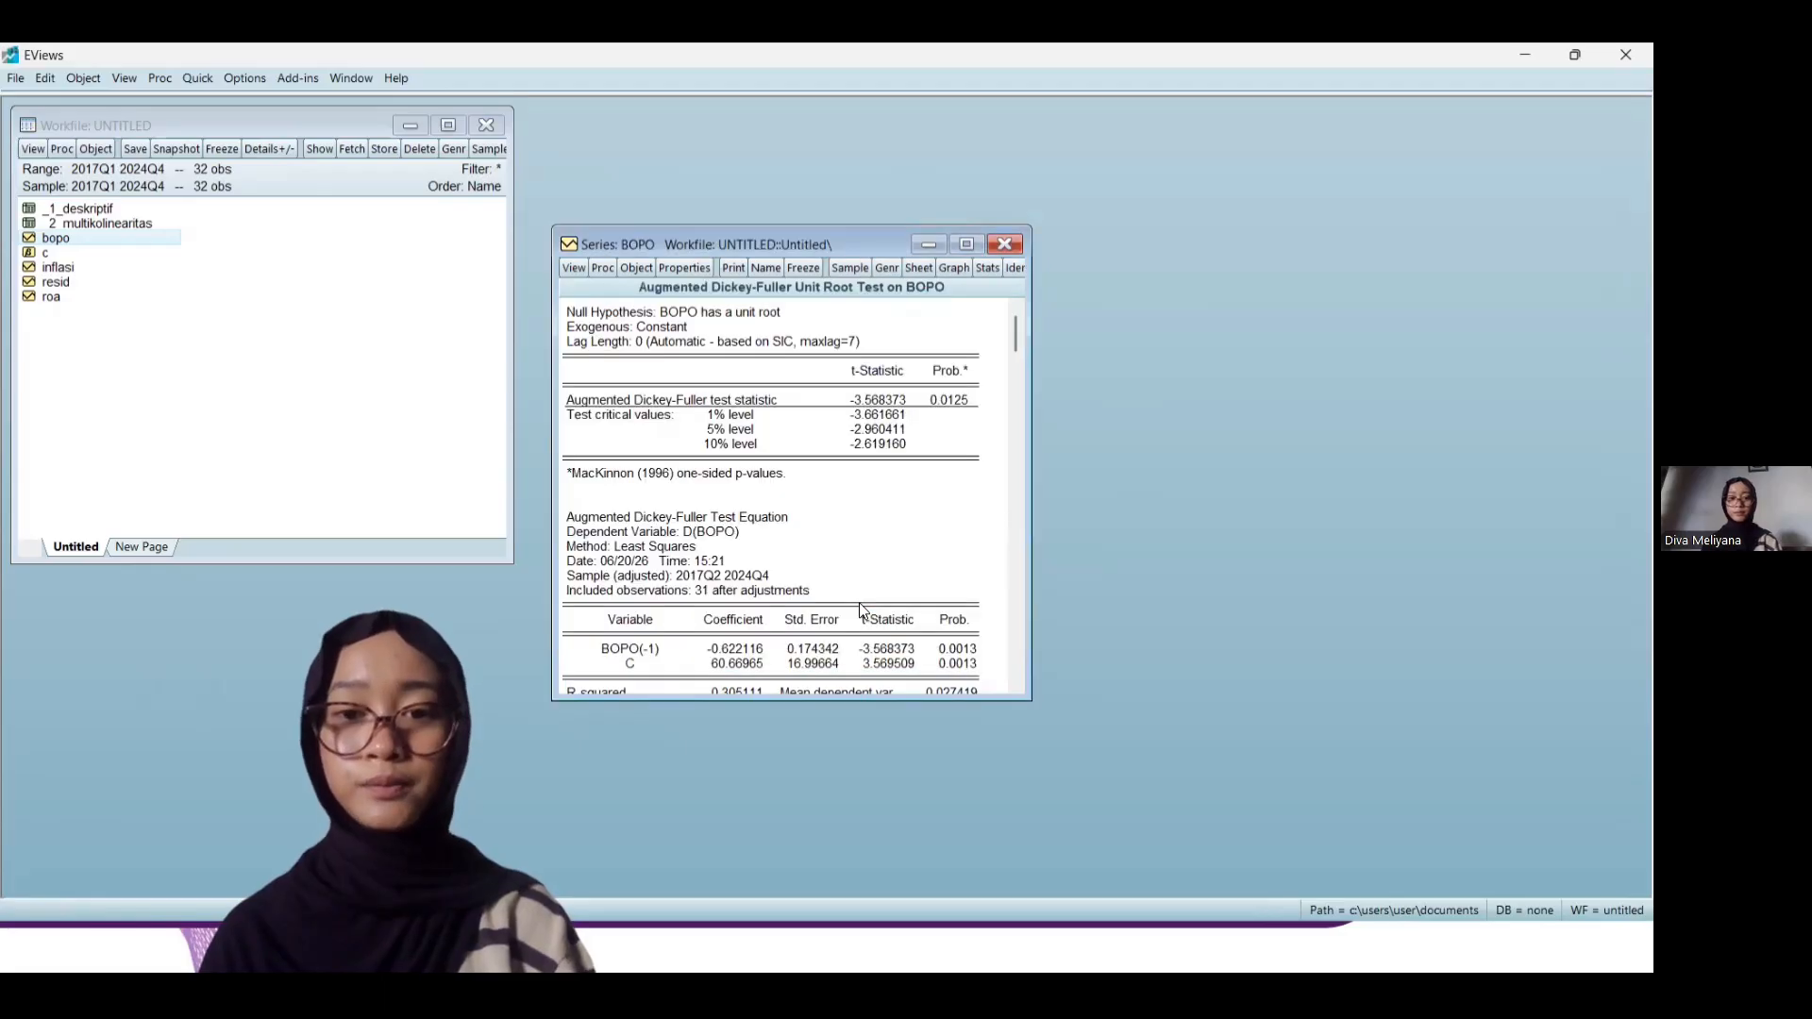
Freeze the BOPO unit root test as a table, name it _3_SBOPO_L and close the table
left_click(805, 268)
left_click(326, 304)
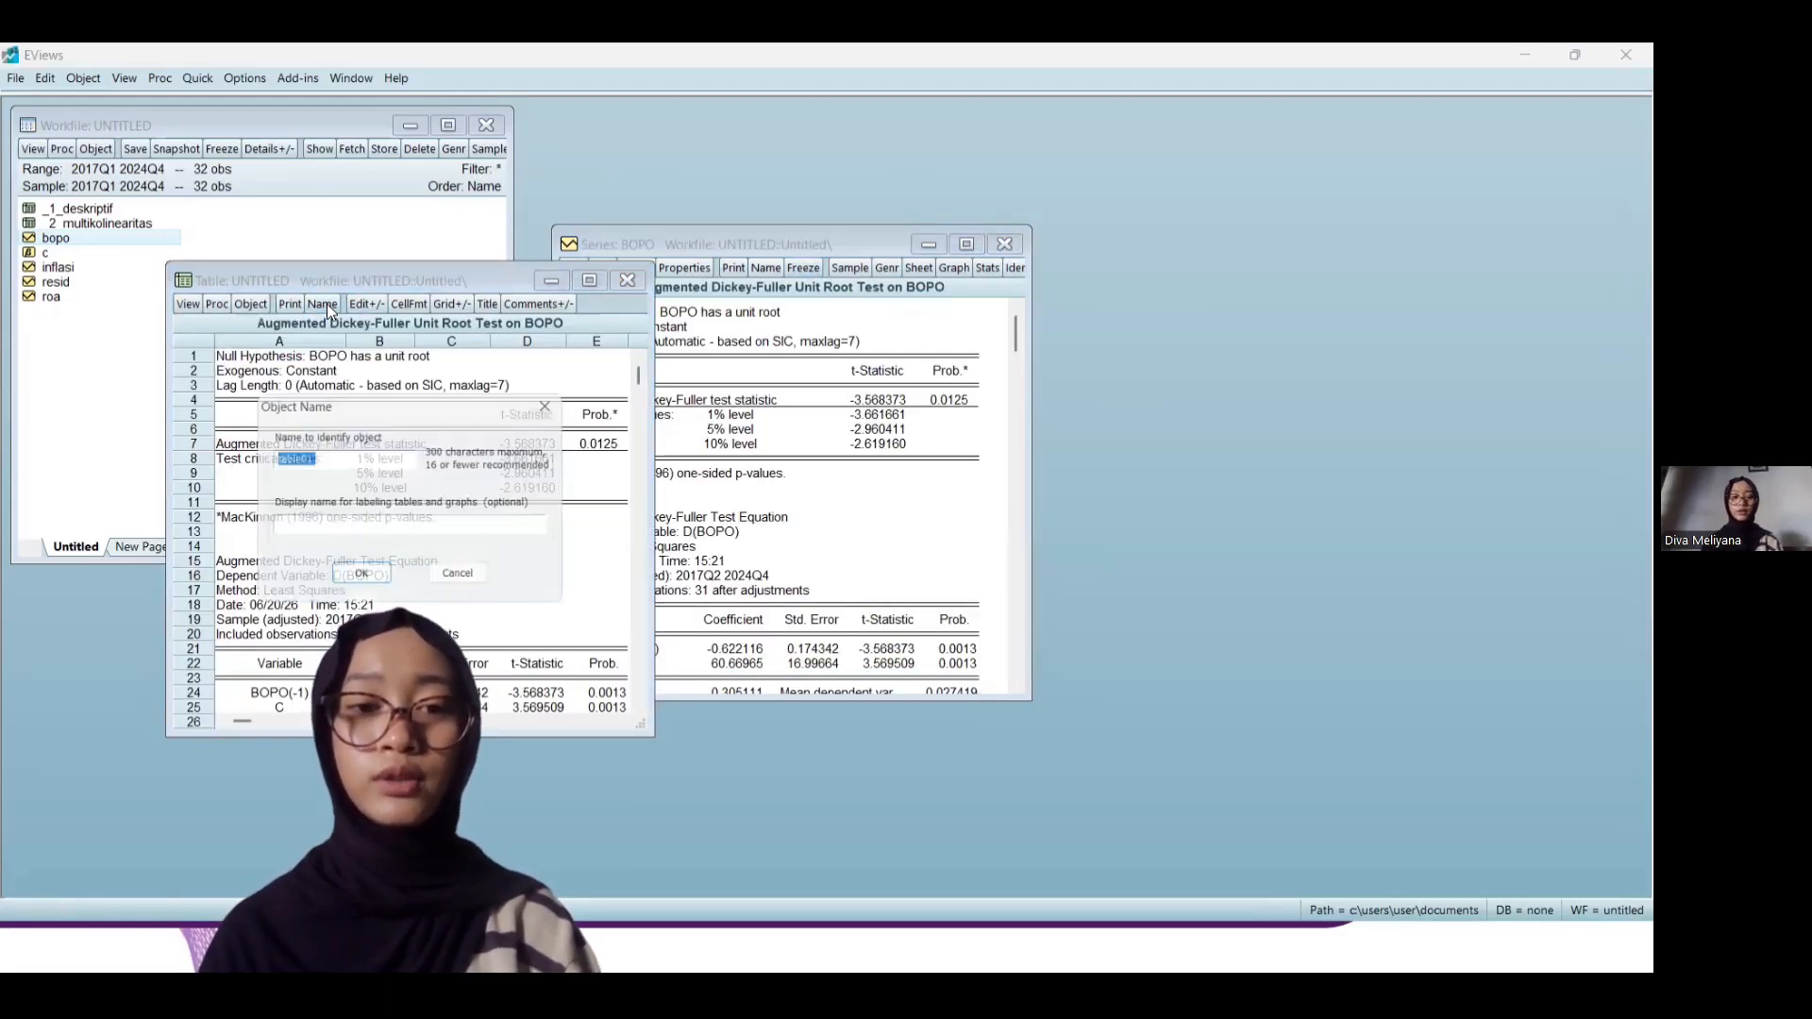
type("_3_")
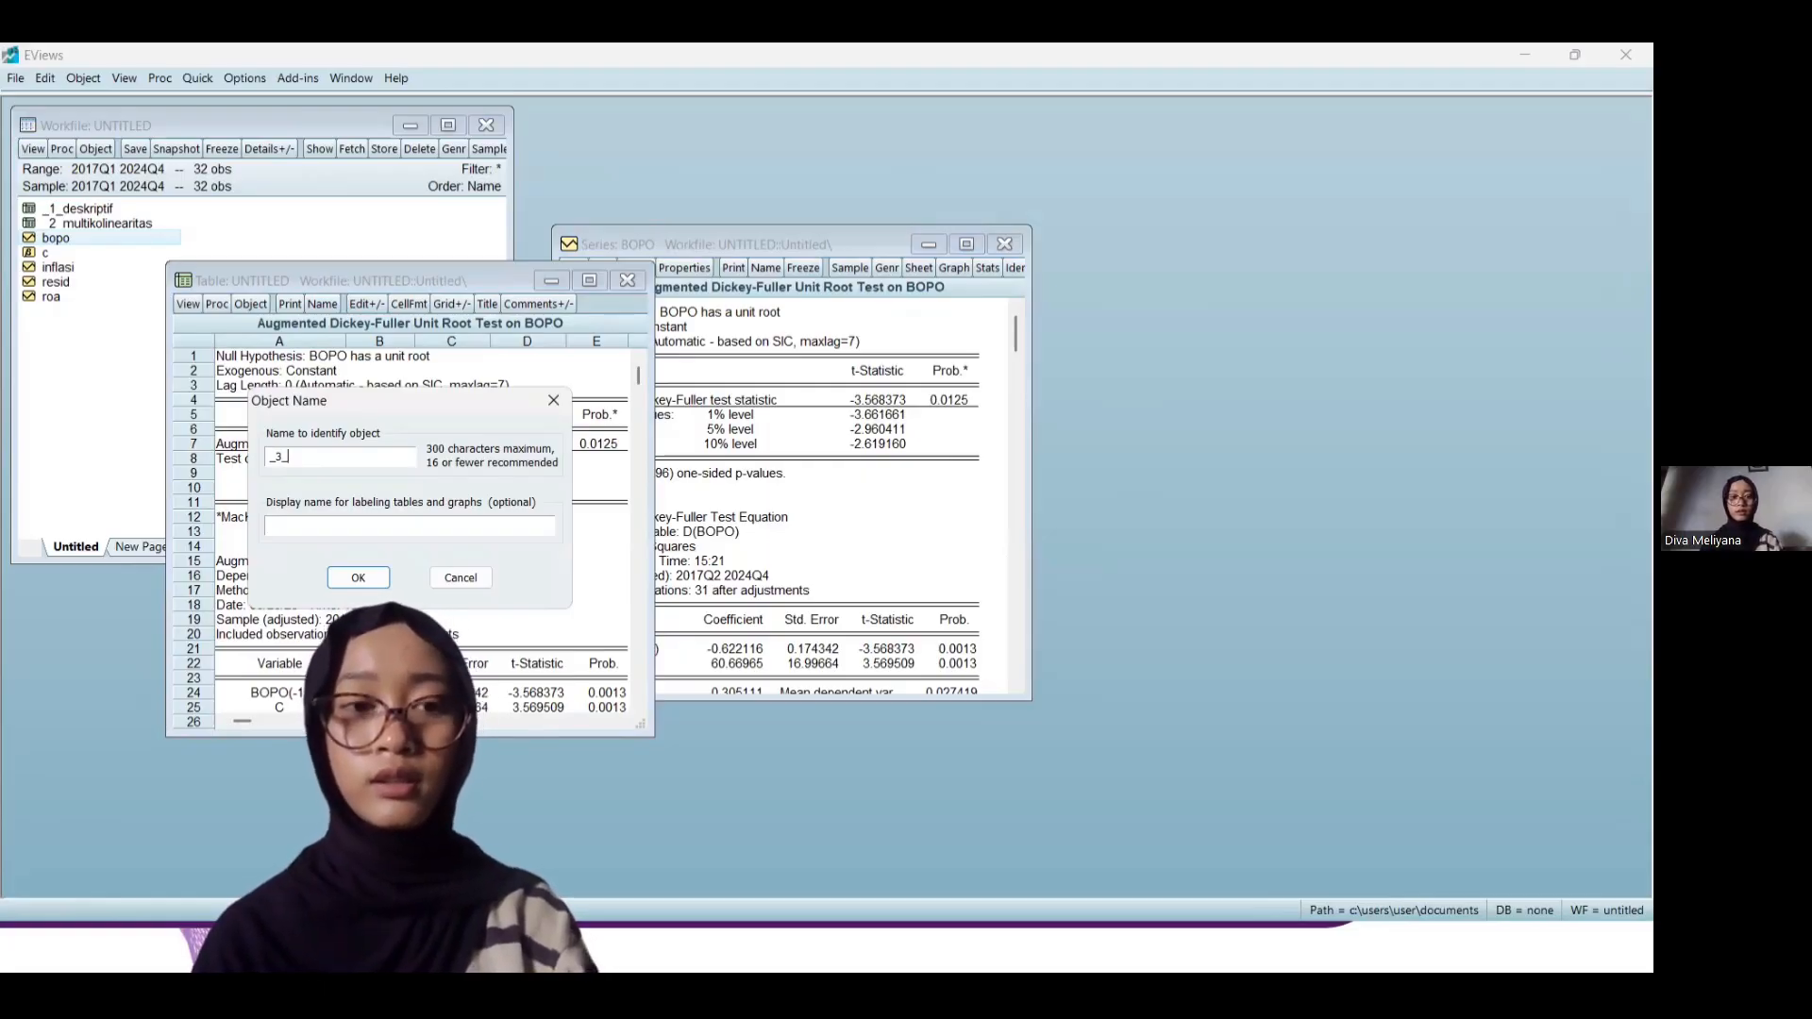
type("SBOPO")
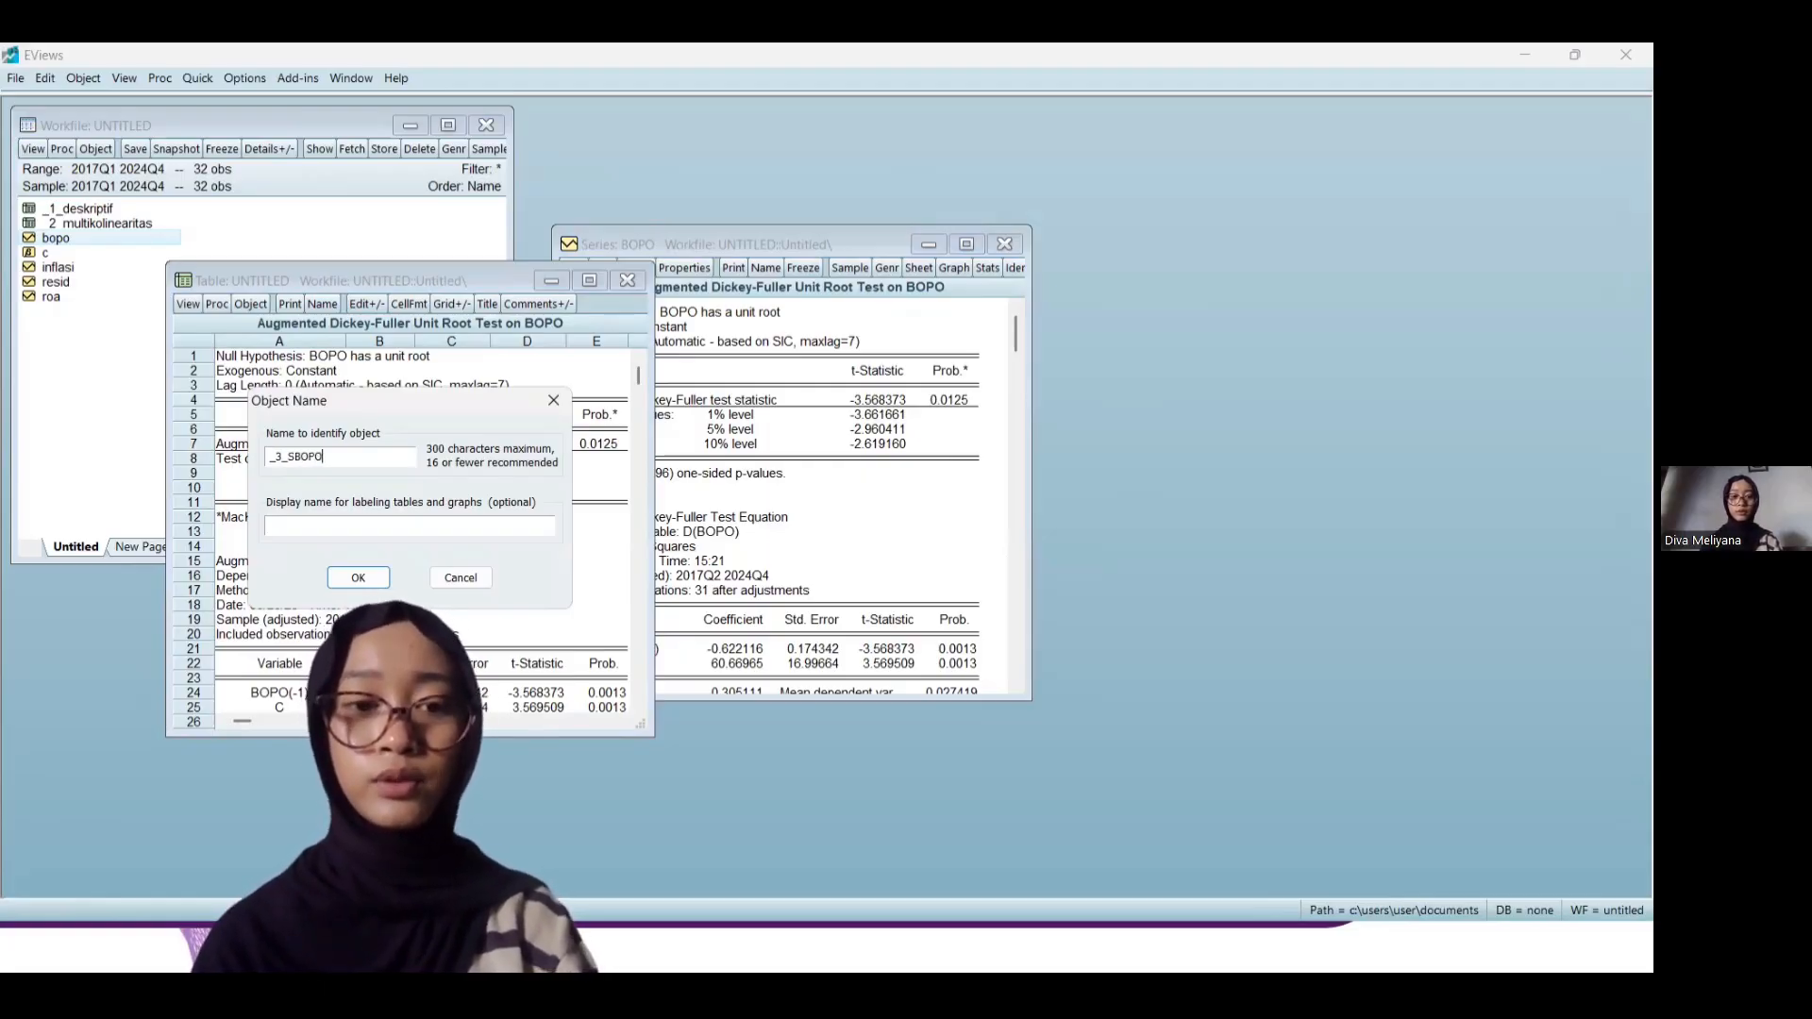
type("_L")
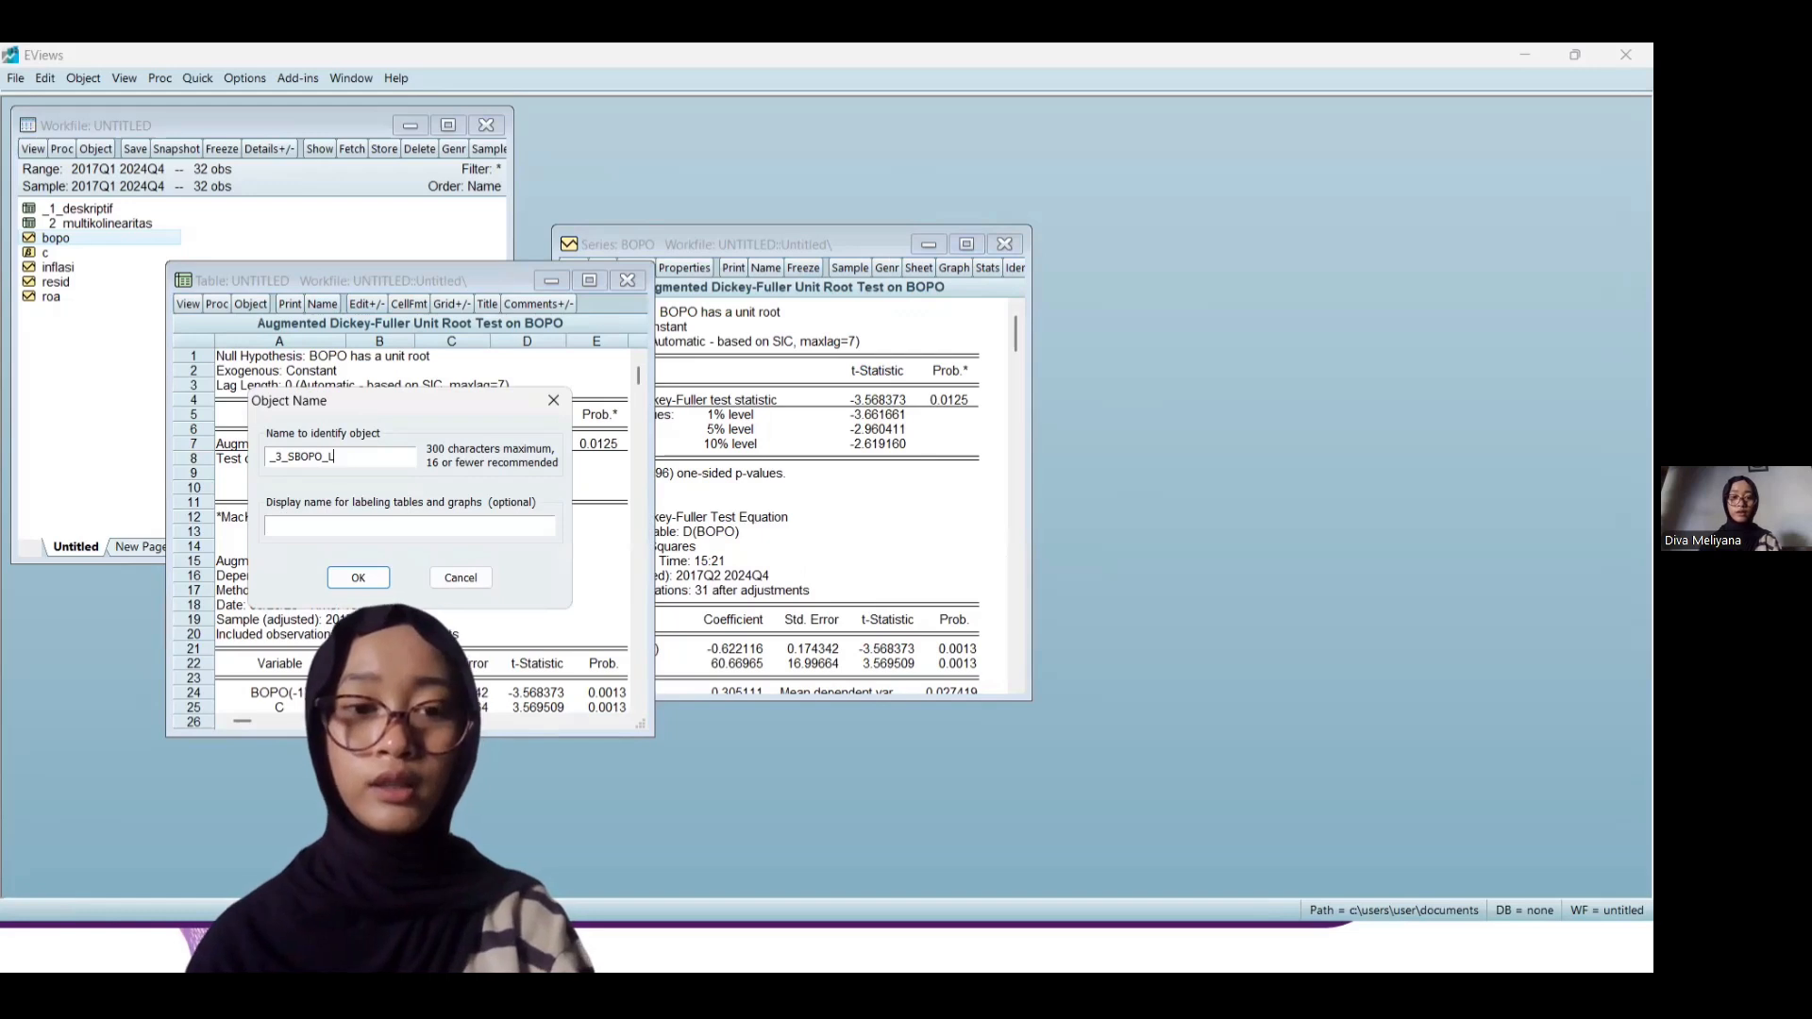
left_click(359, 577)
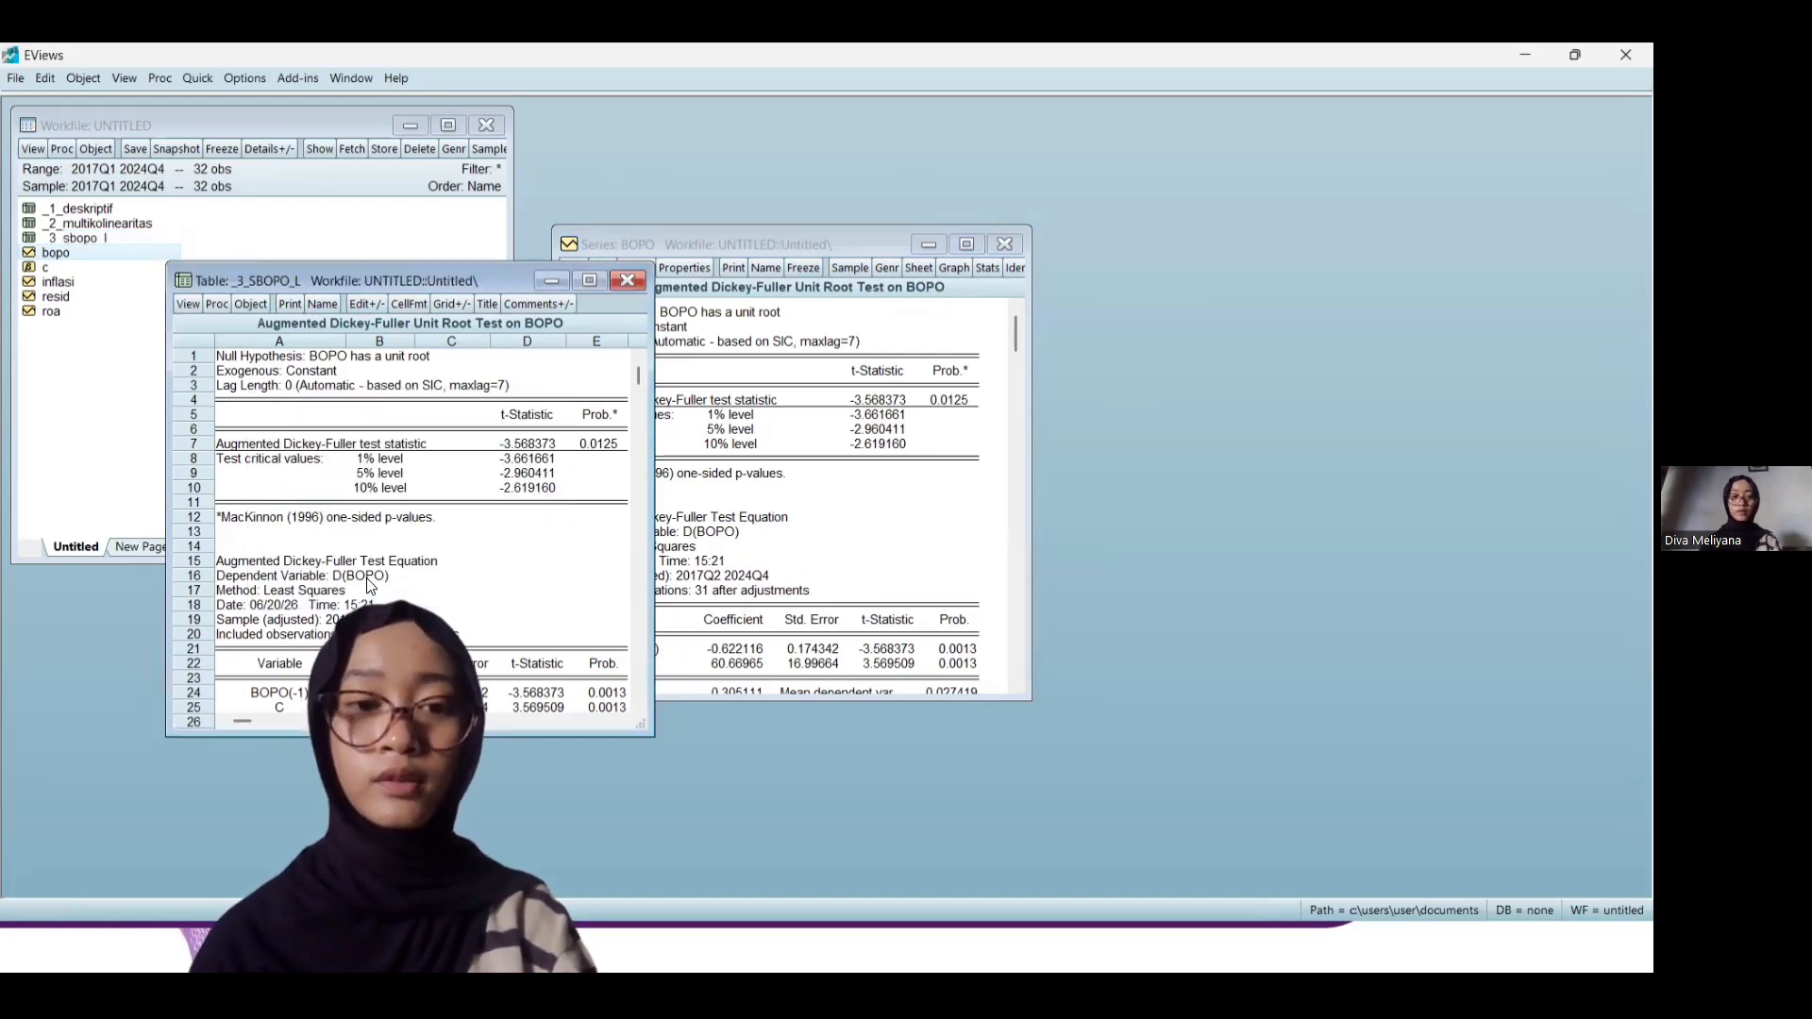
left_click(629, 280)
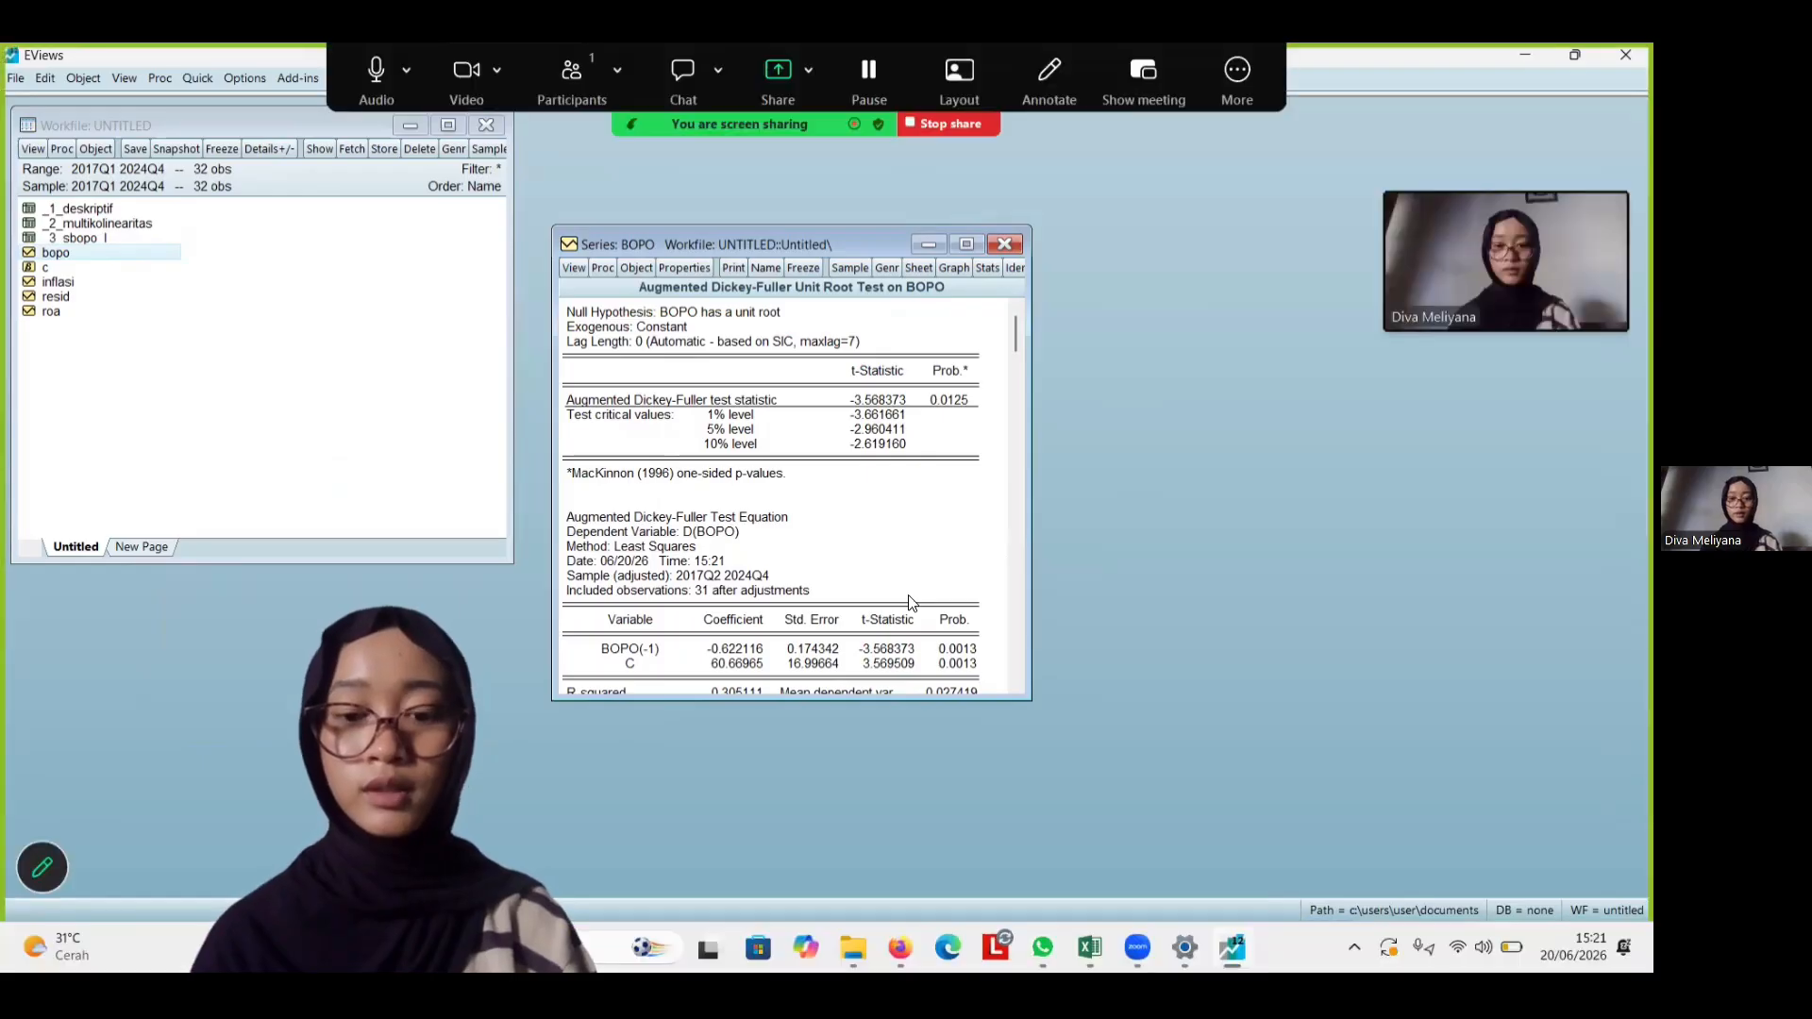
Switch to the presentation in Firefox to review the BOPO interpretation on the Uji Stasioneritas slide
key("super+Tab")
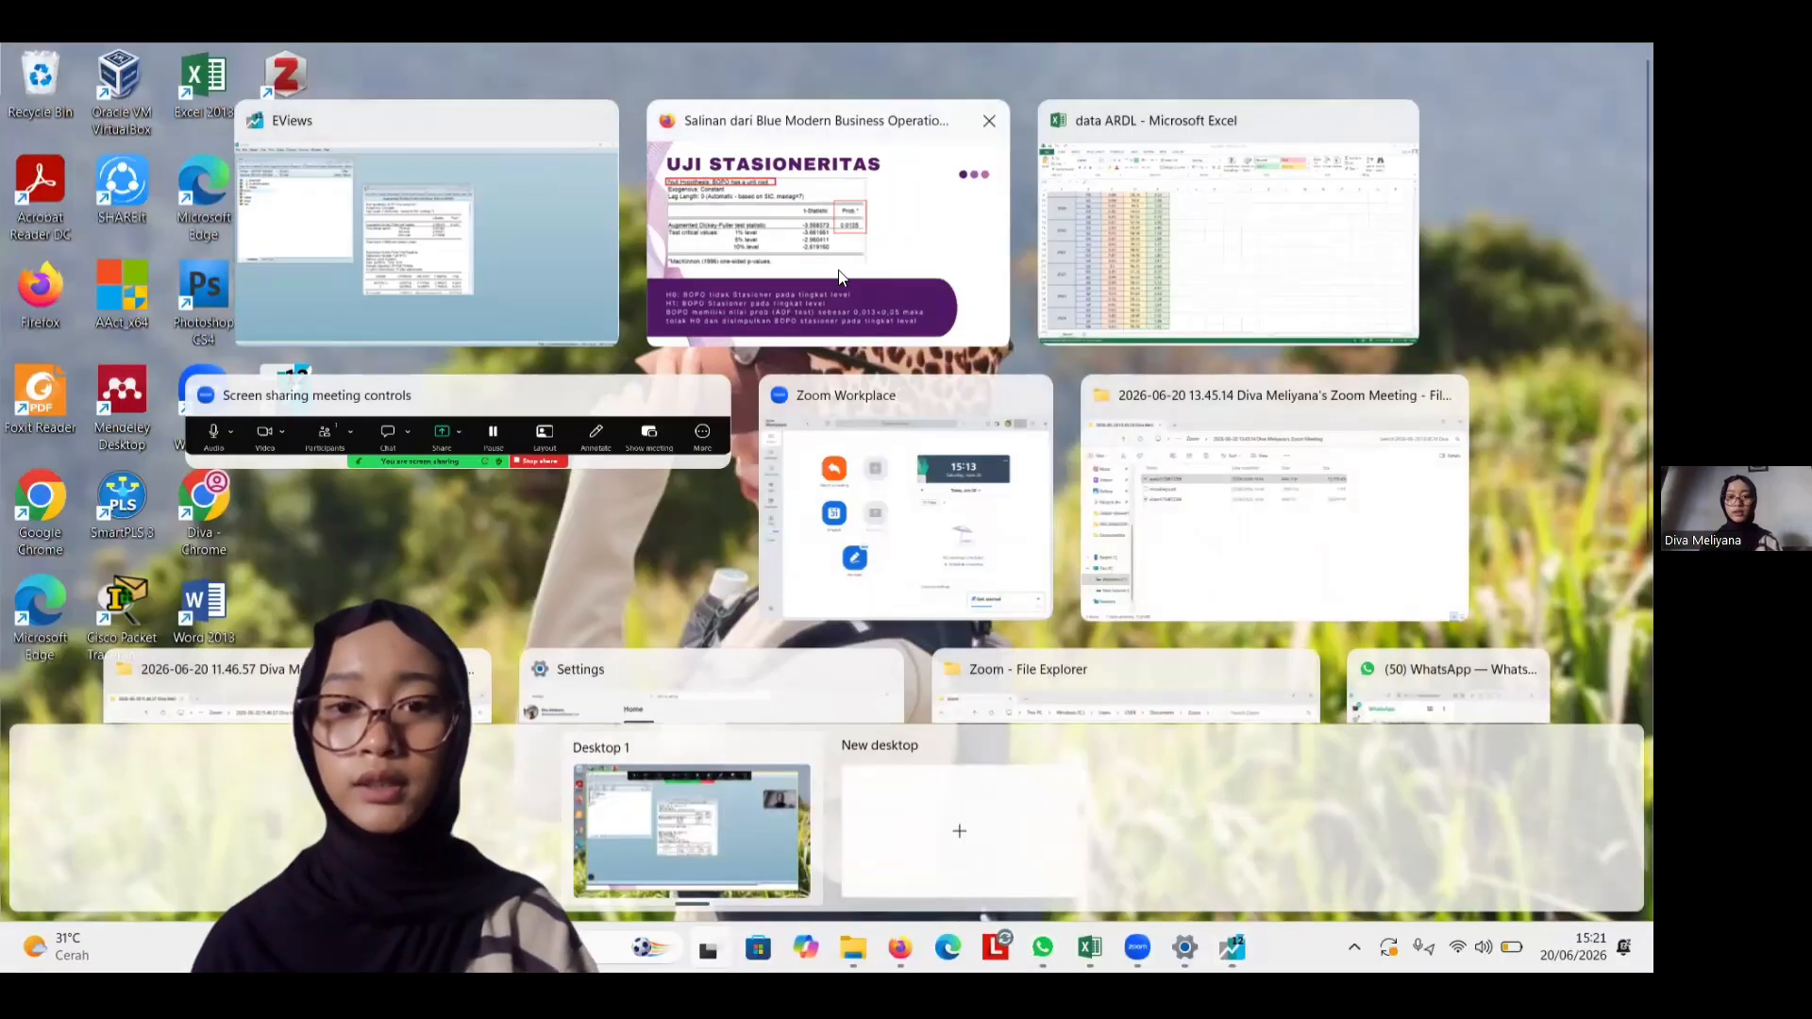
left_click(828, 236)
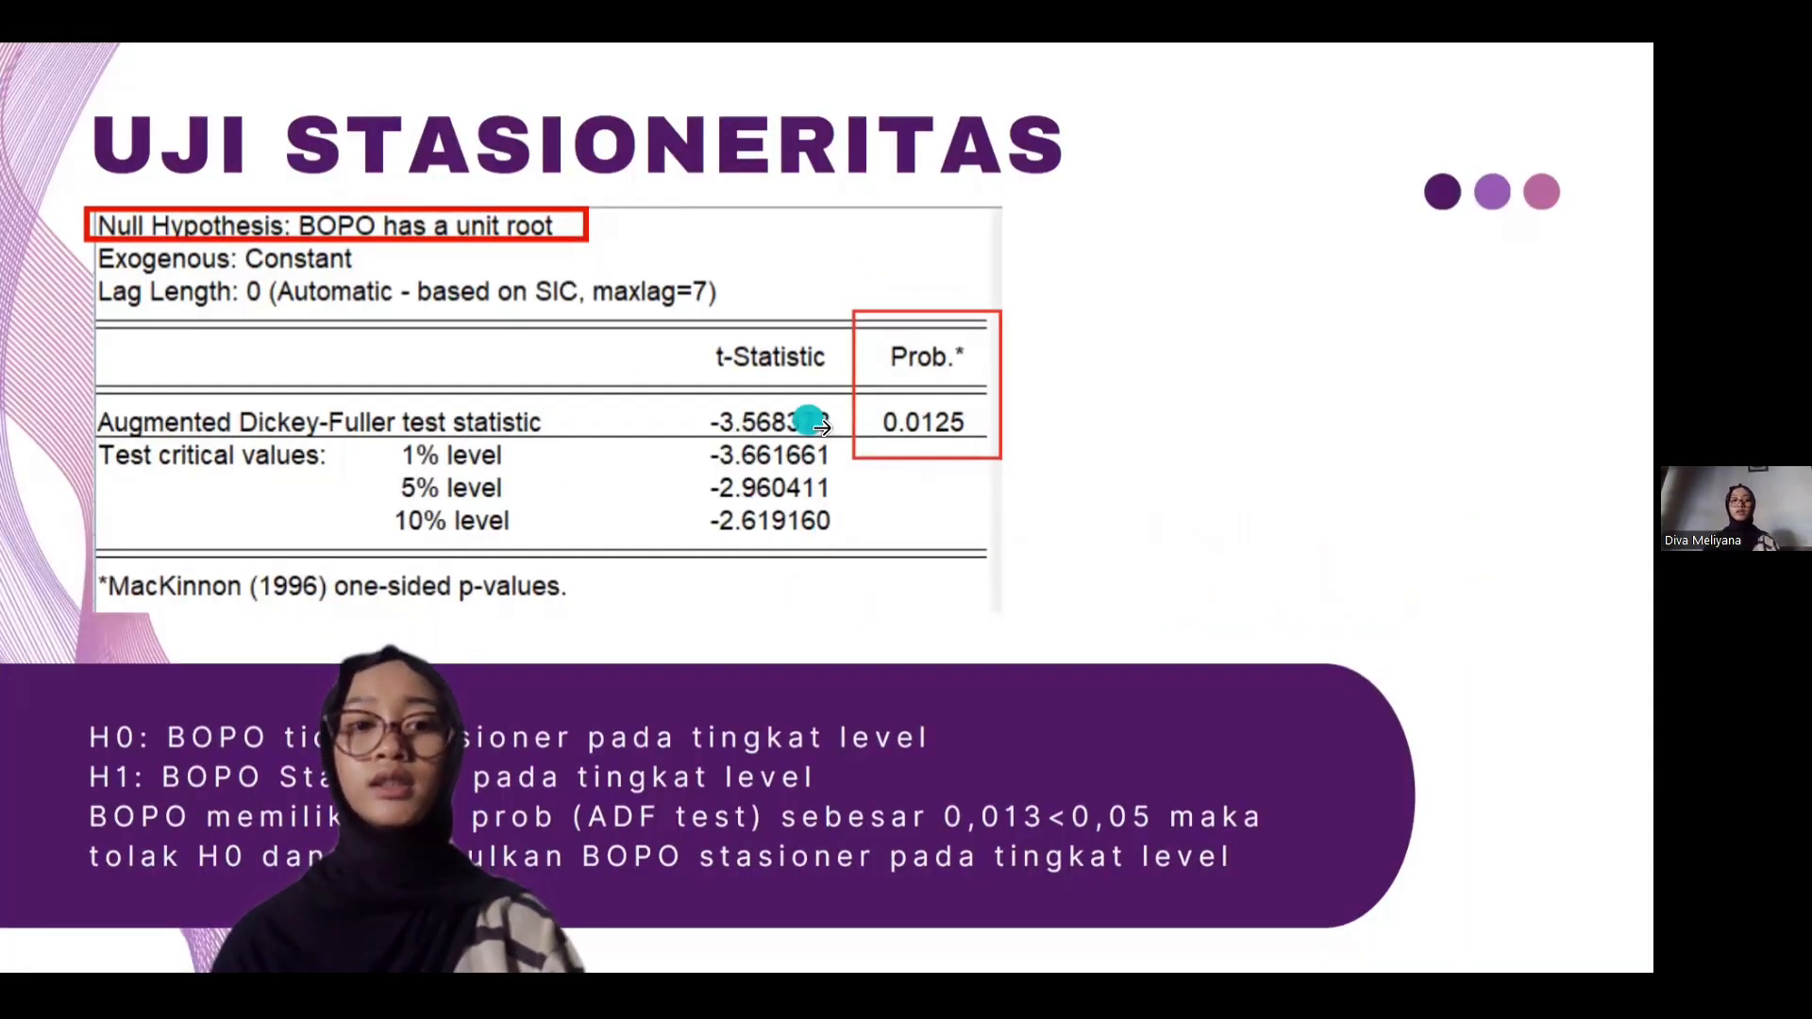
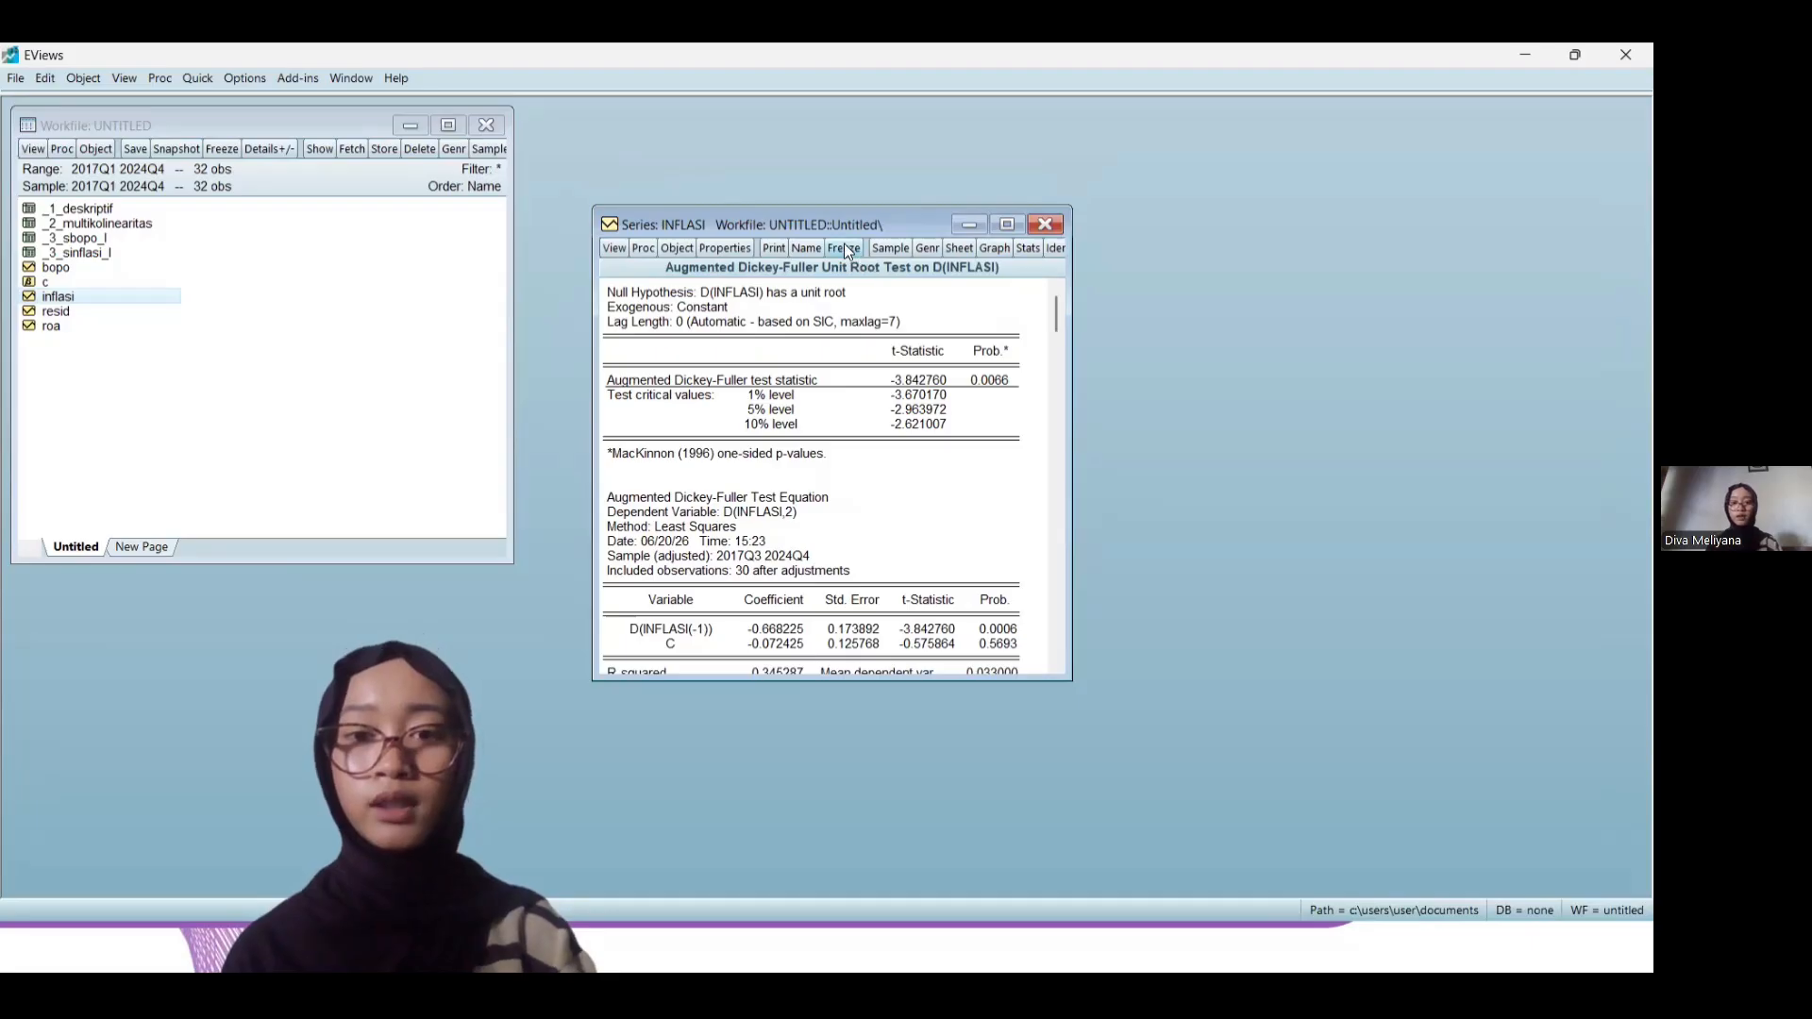
Freeze the first-difference INFLASI unit root test as a table, name it _3_SINFLASI_F and close the table
left_click(843, 246)
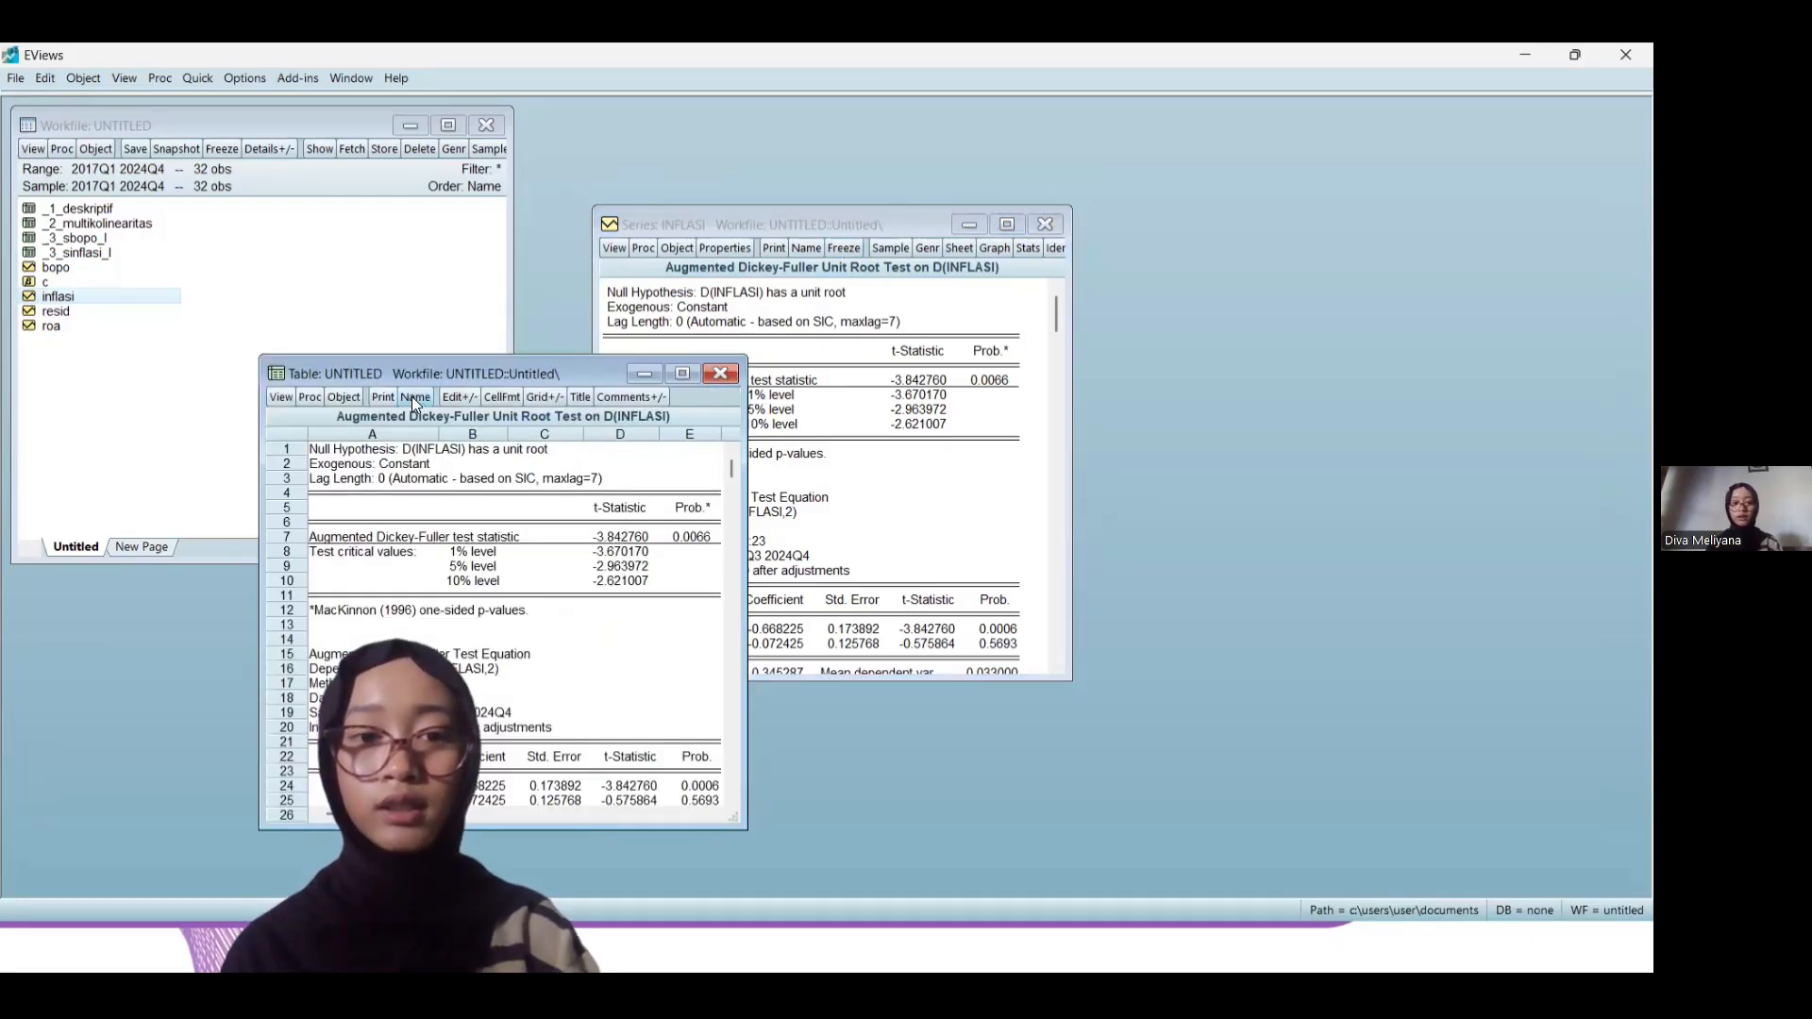
left_click(413, 396)
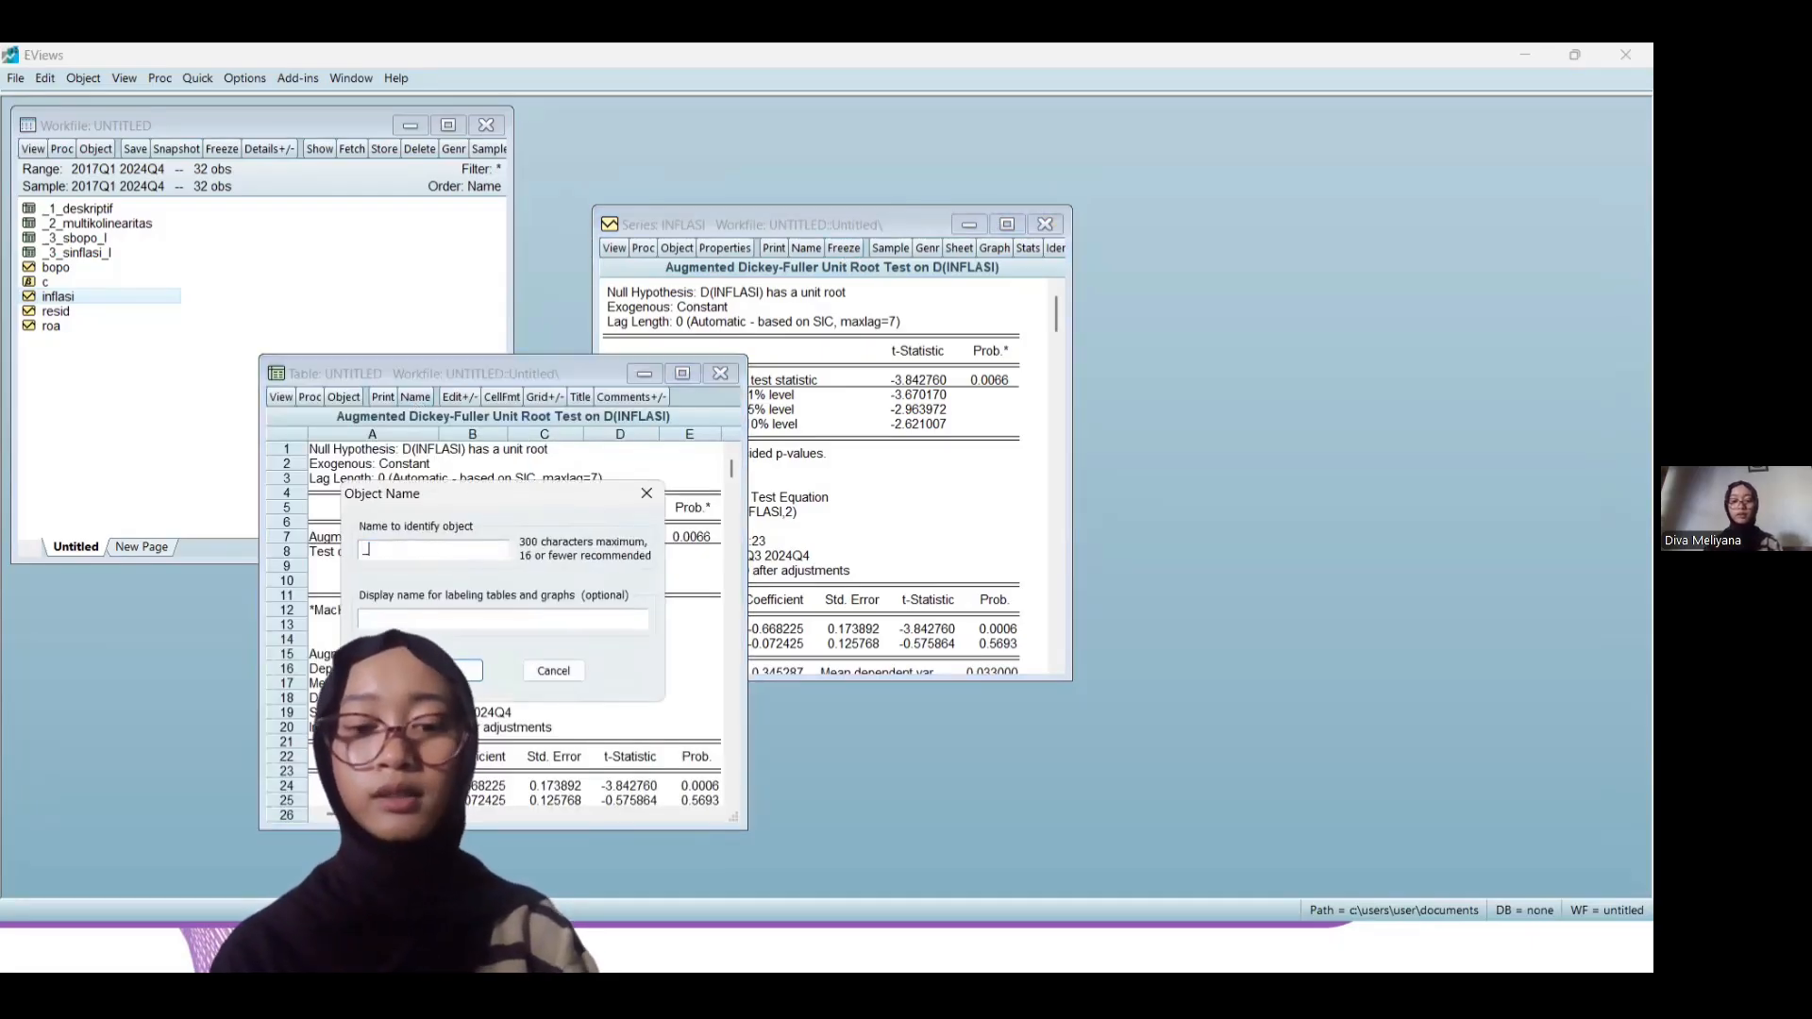
type("_3_")
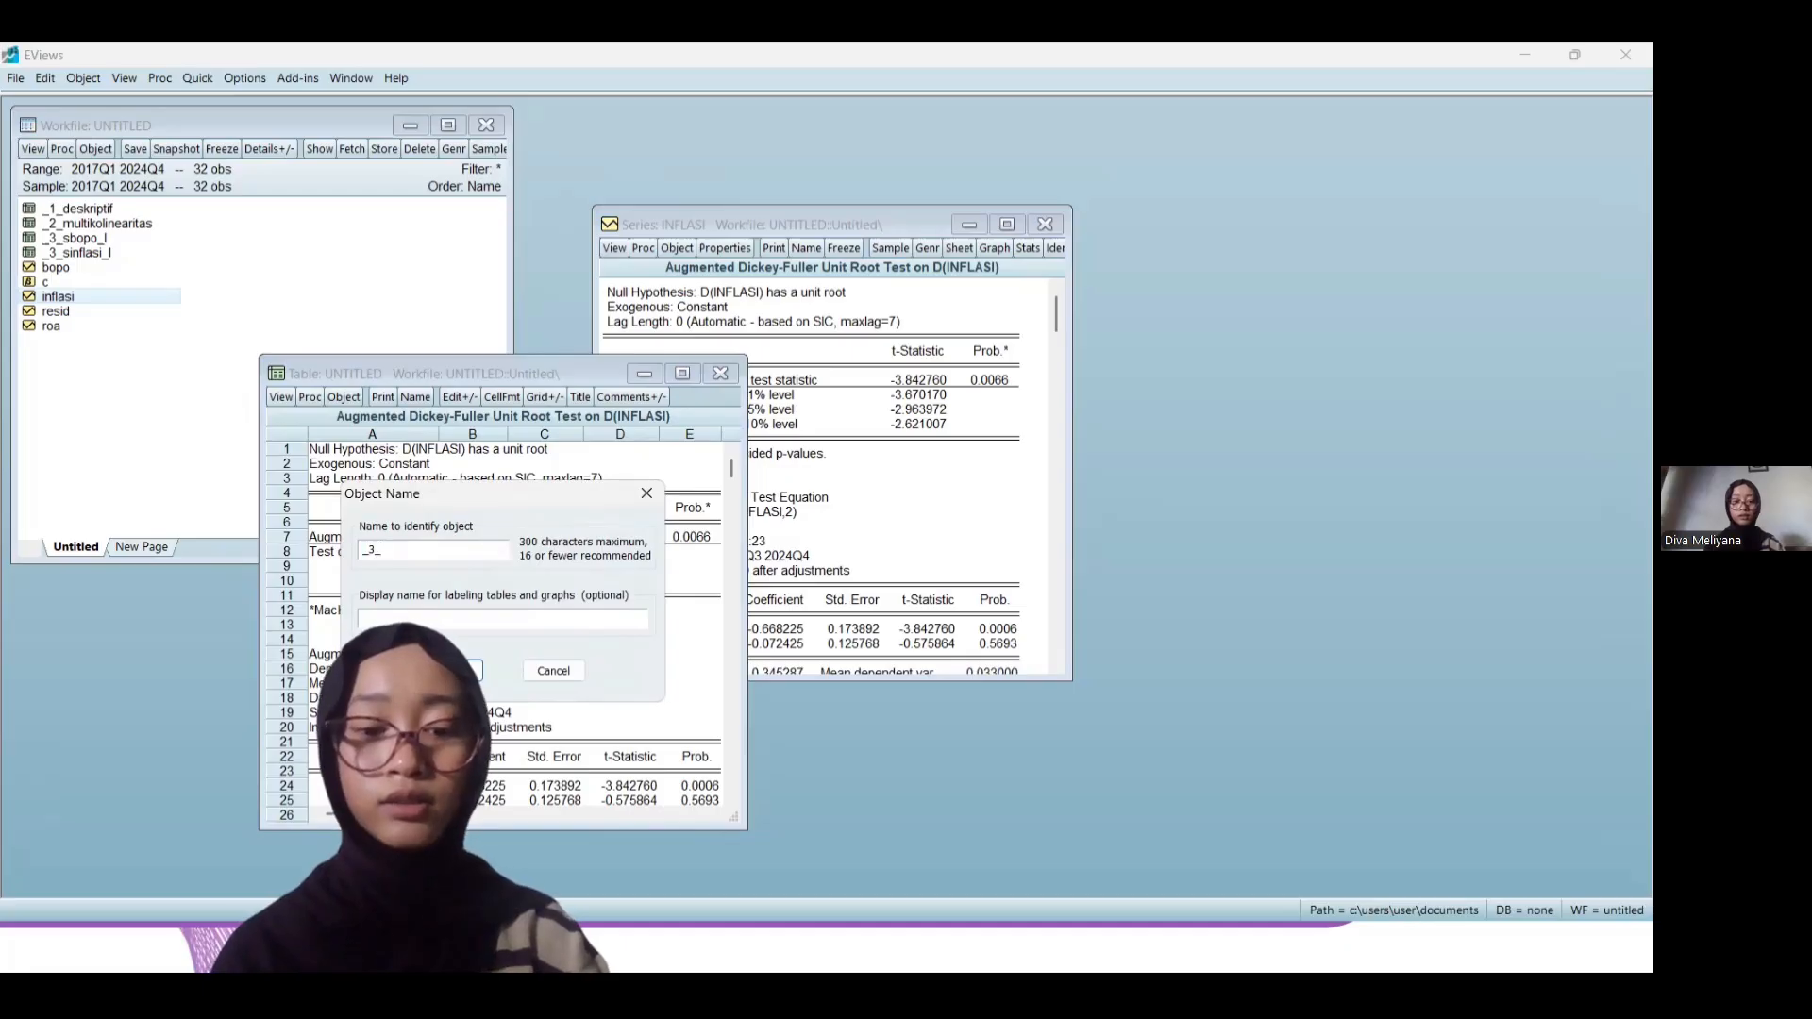
type("SINFLASI")
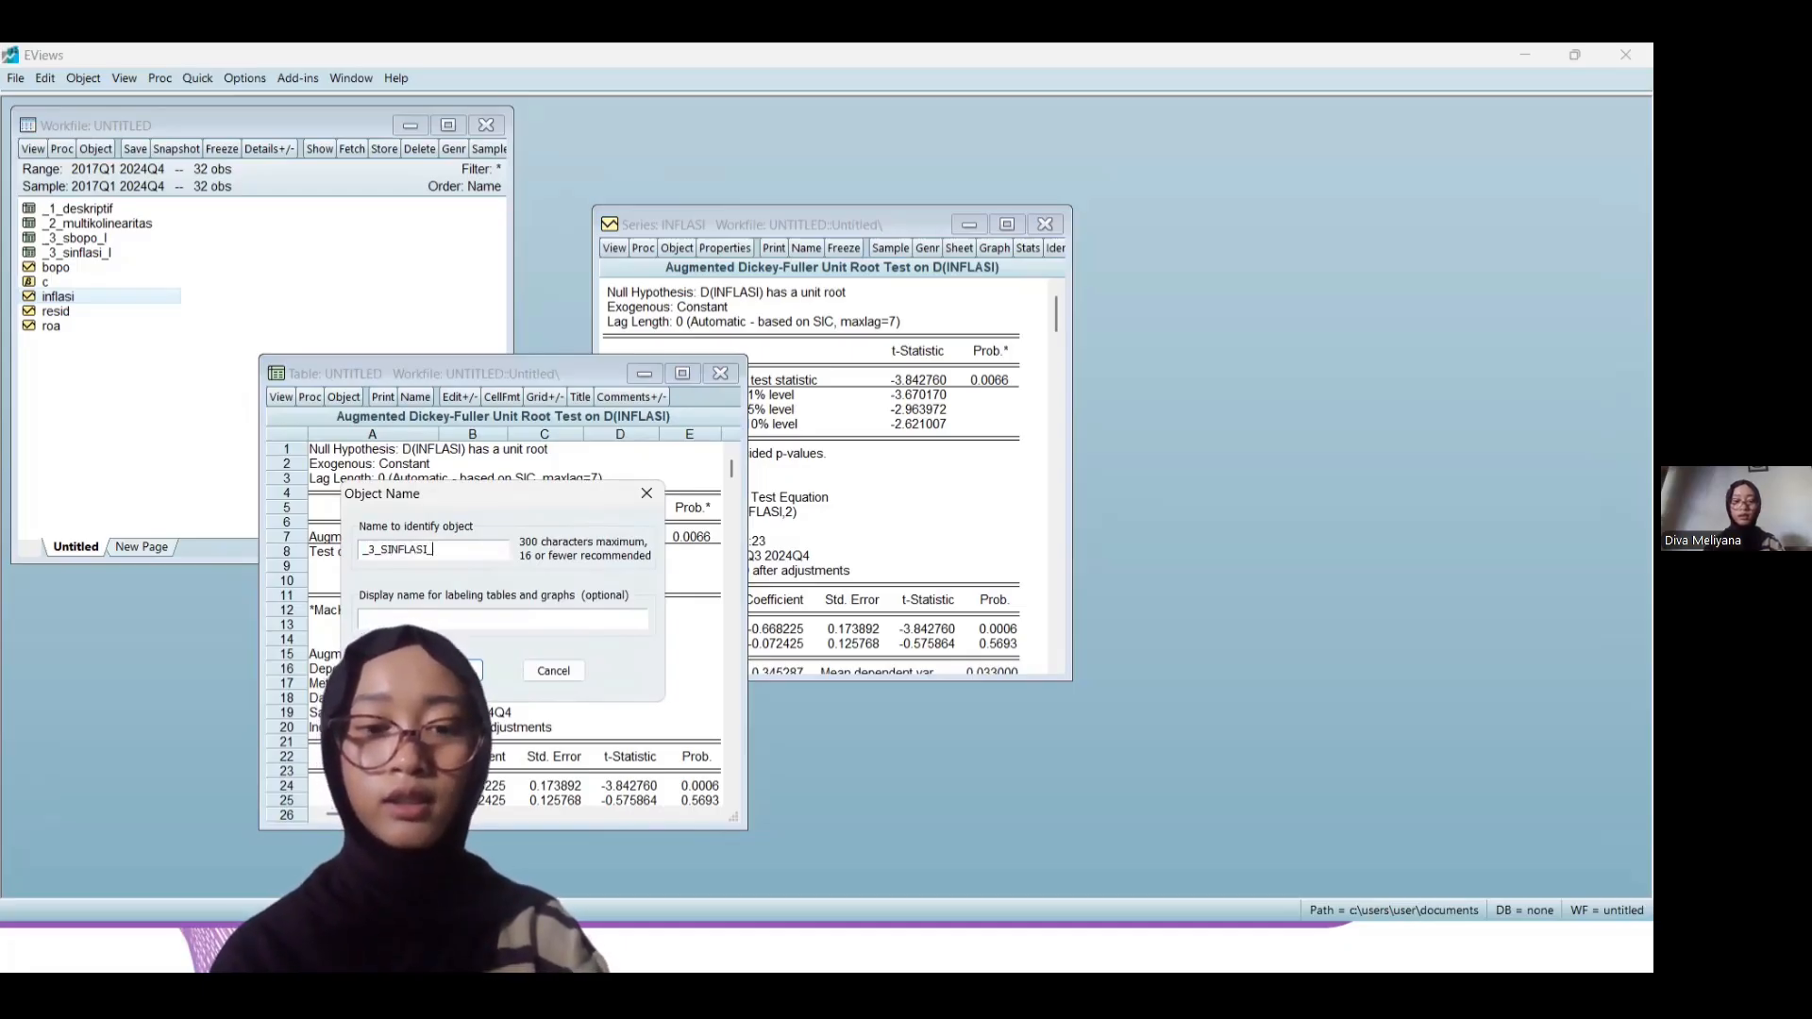
type("_F")
key("Return")
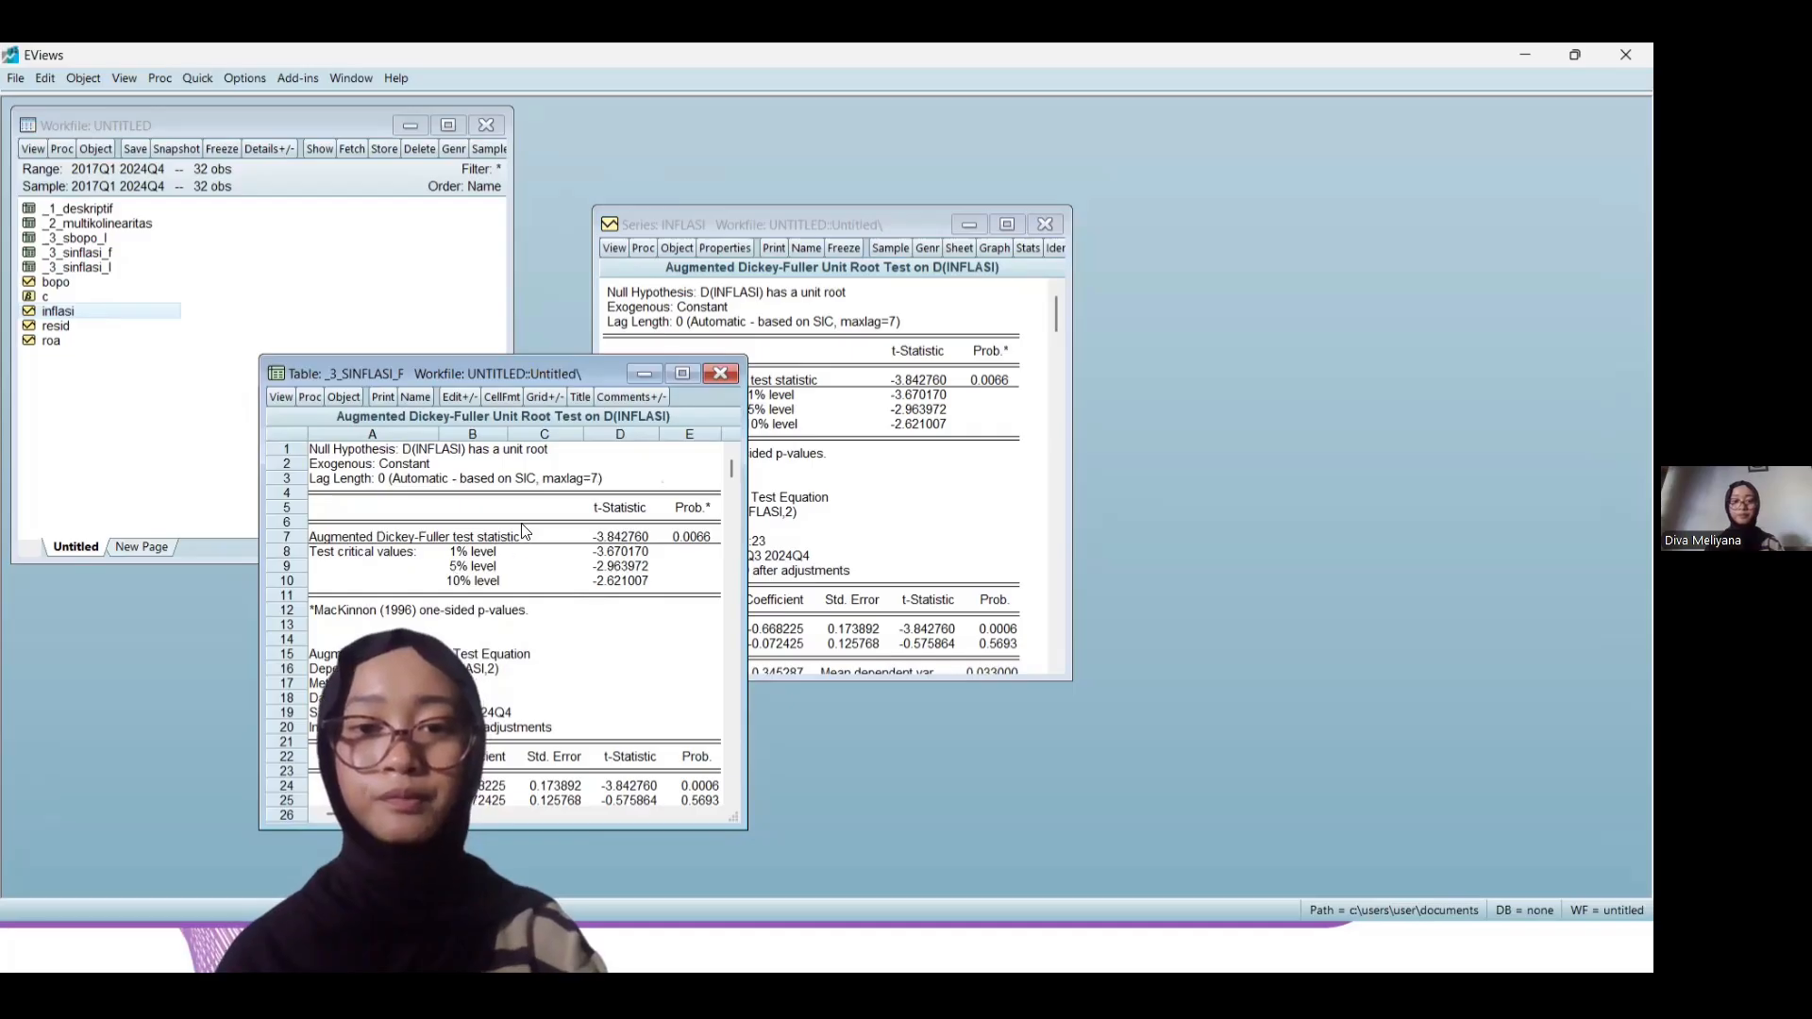
left_click(720, 373)
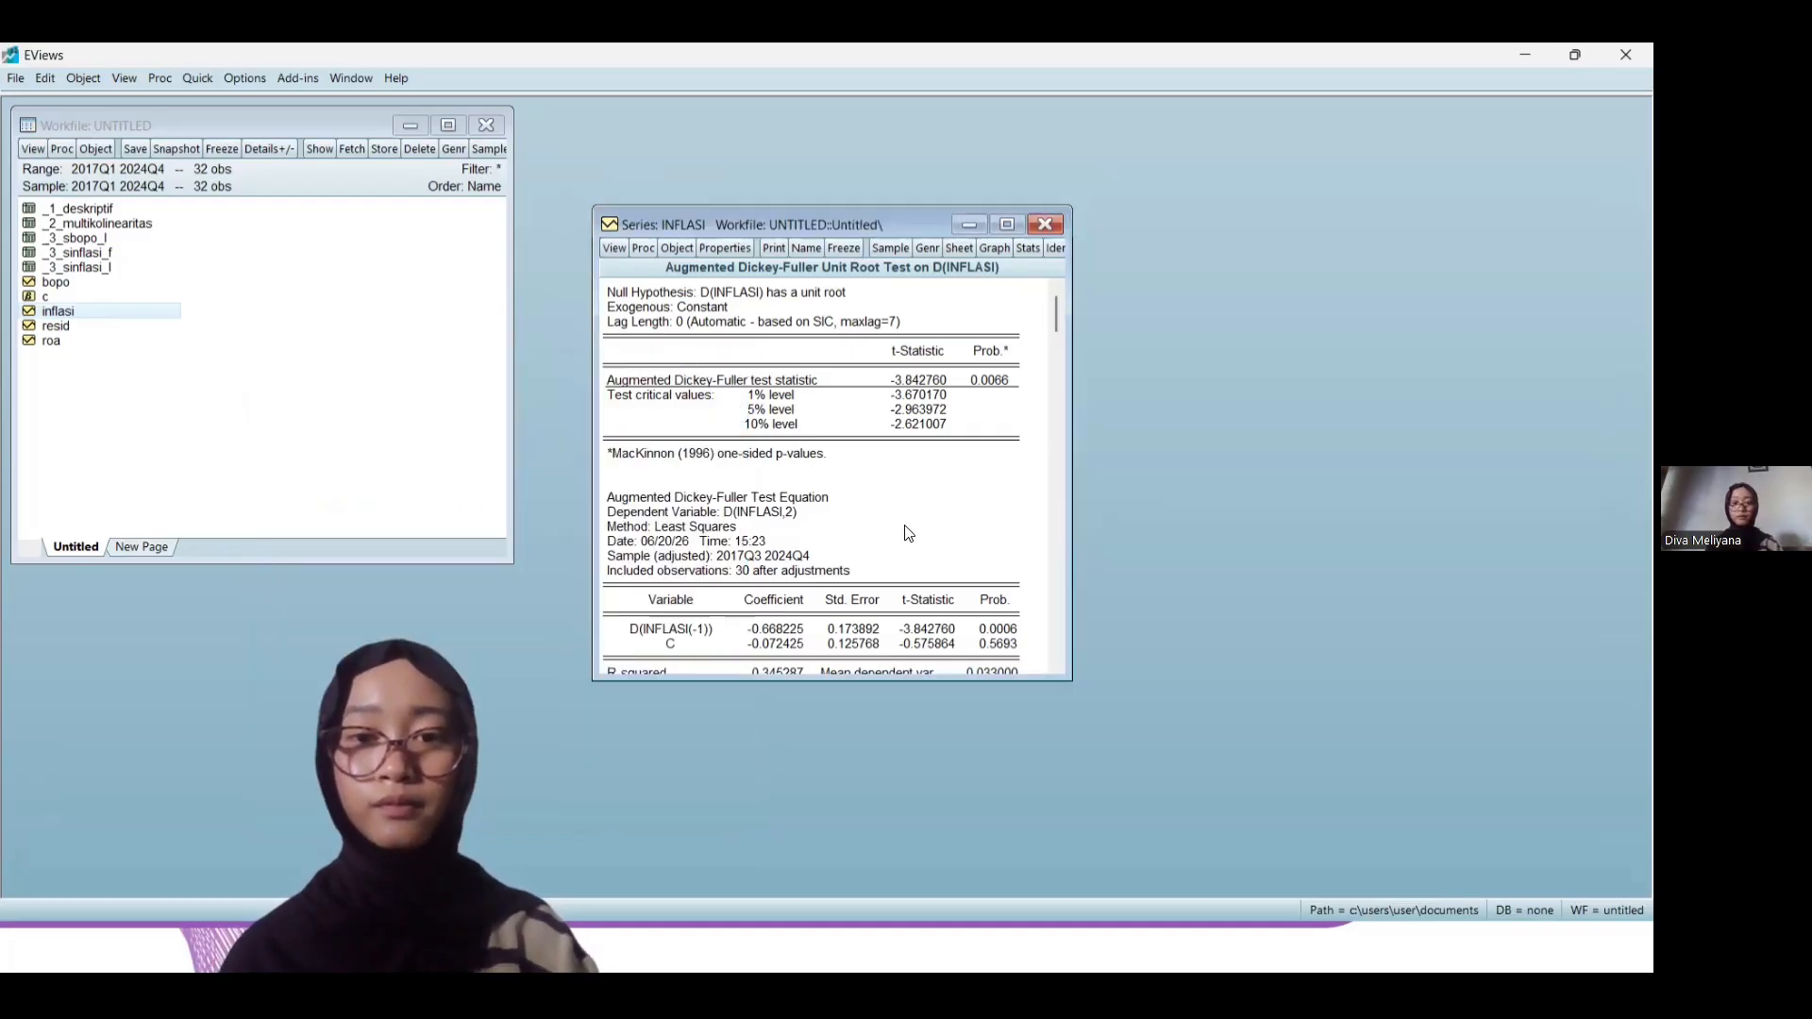
Switch to the presentation in Firefox and review the first-difference INFLASI interpretation on the Uji Stasioneritas slide
key("super+Tab")
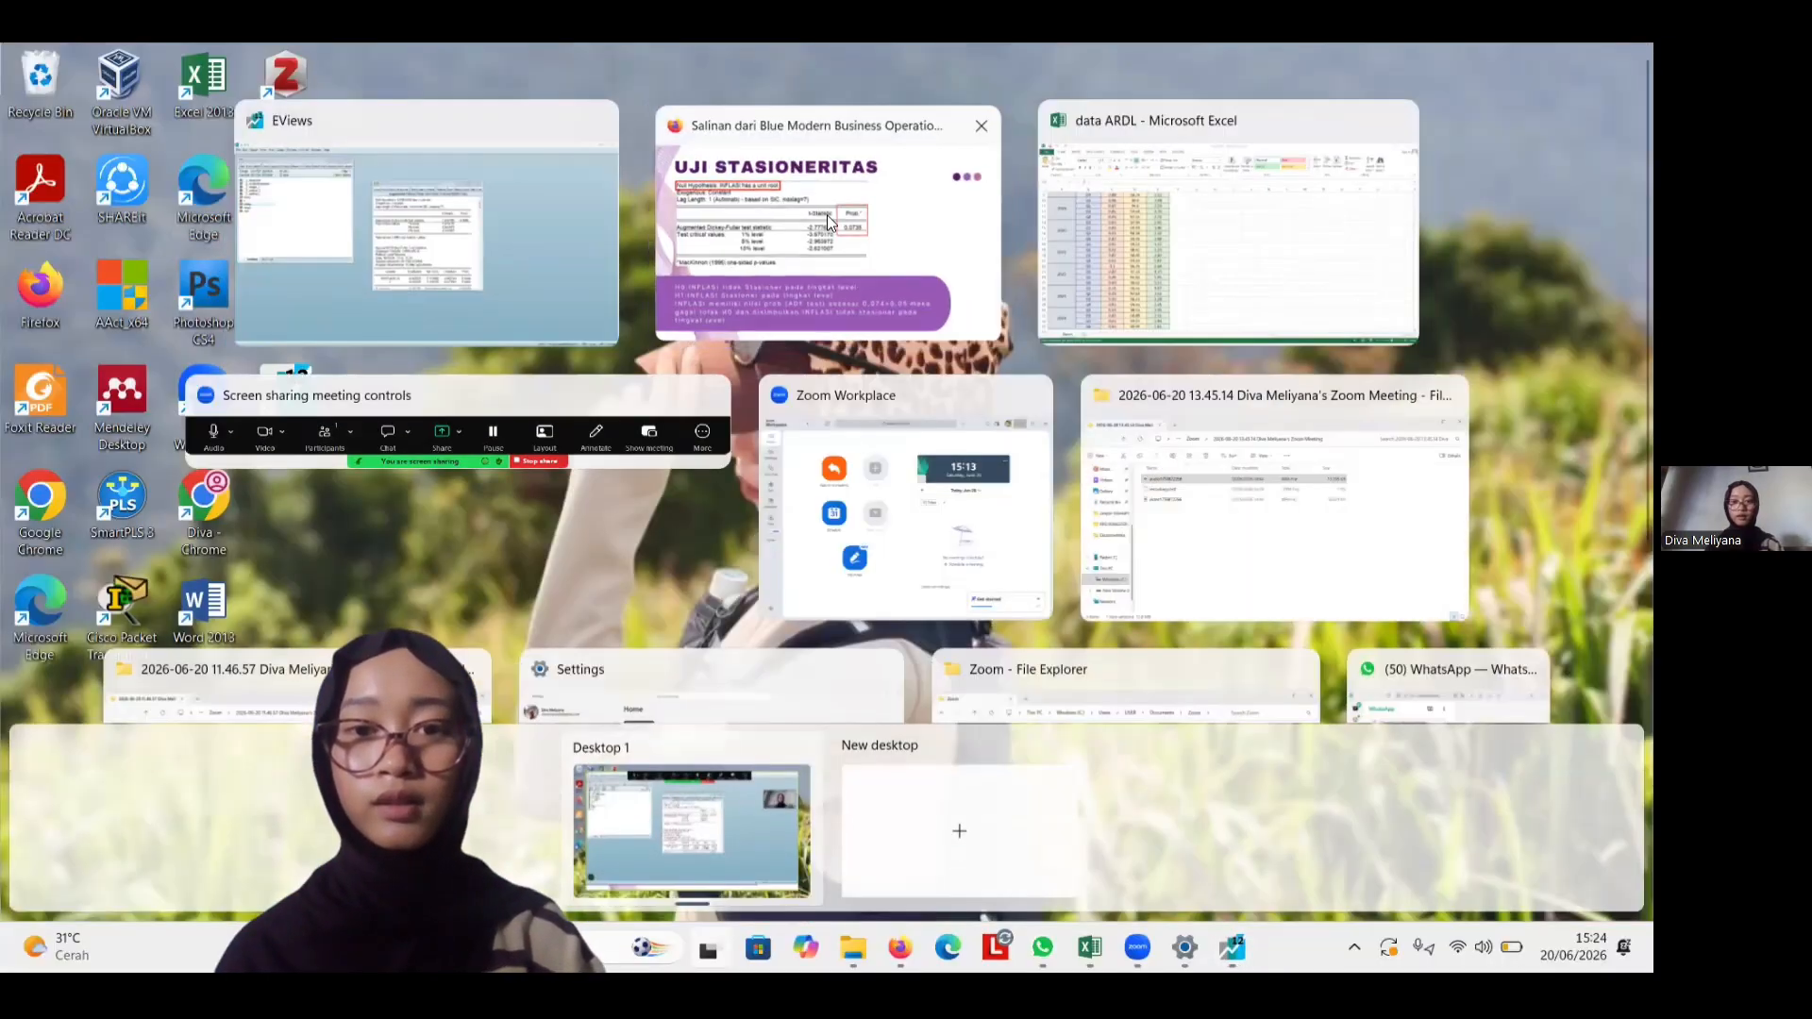
left_click(827, 213)
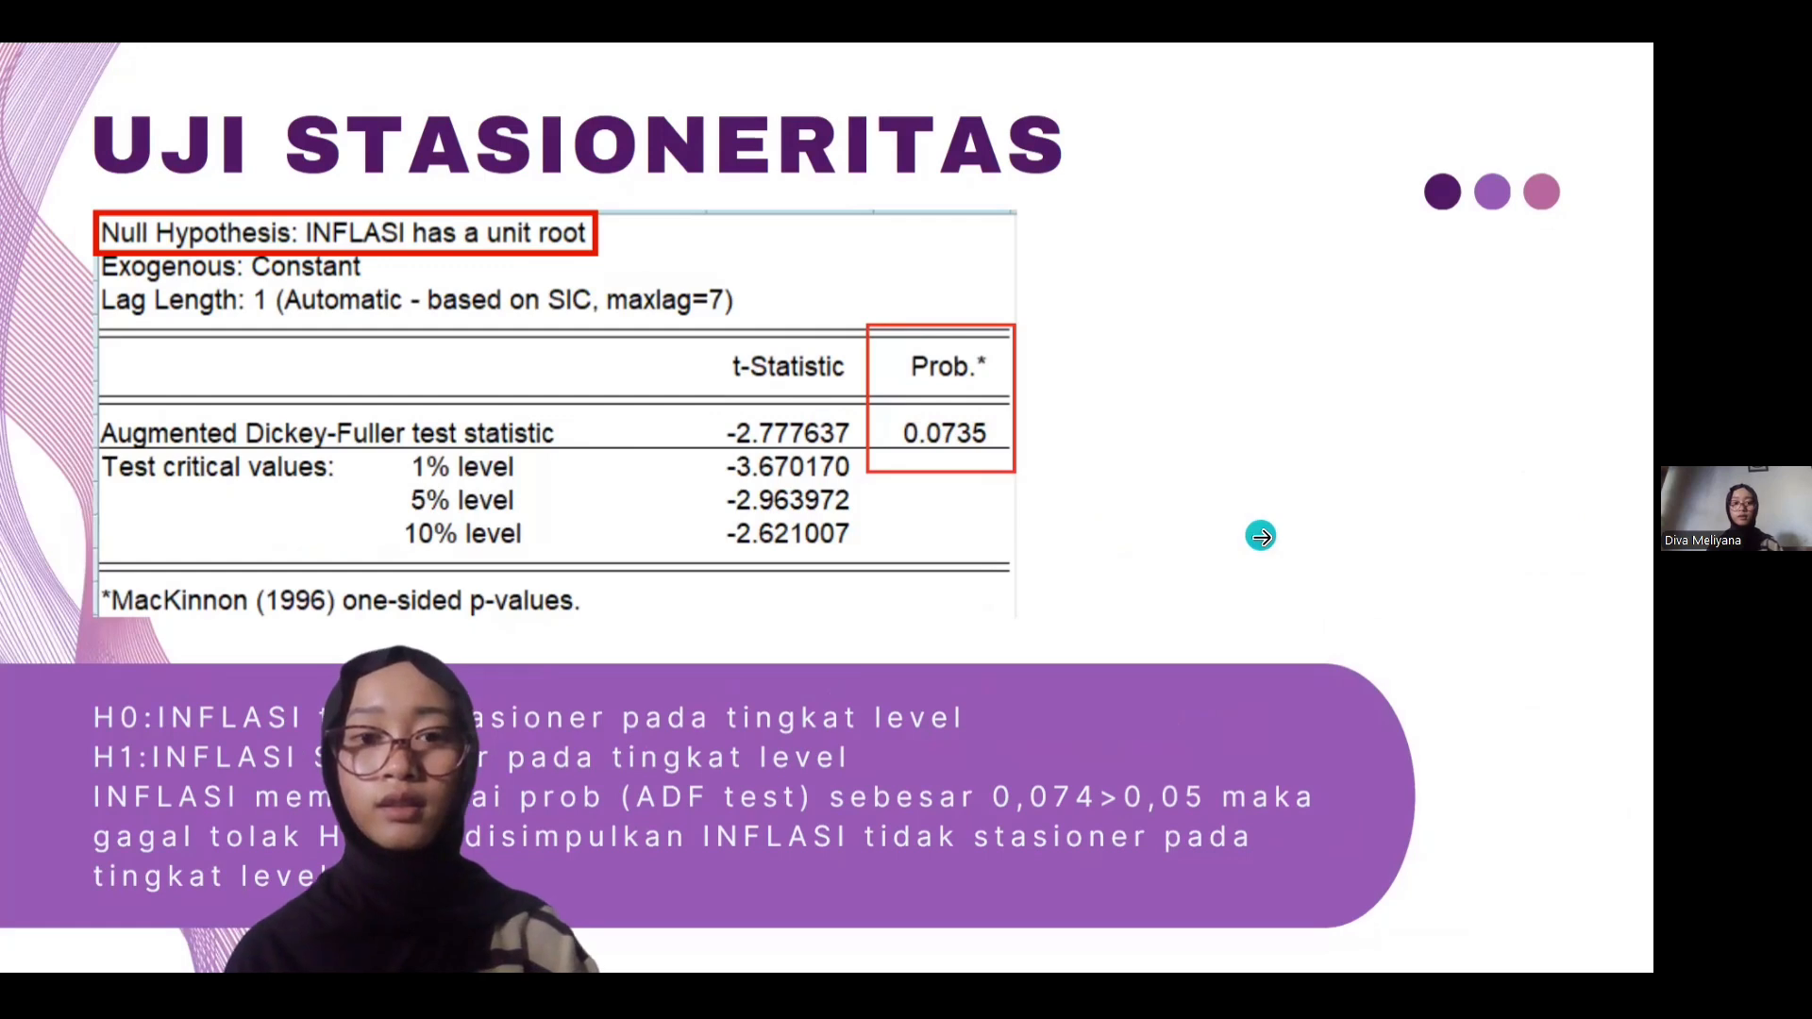
left_click(1262, 536)
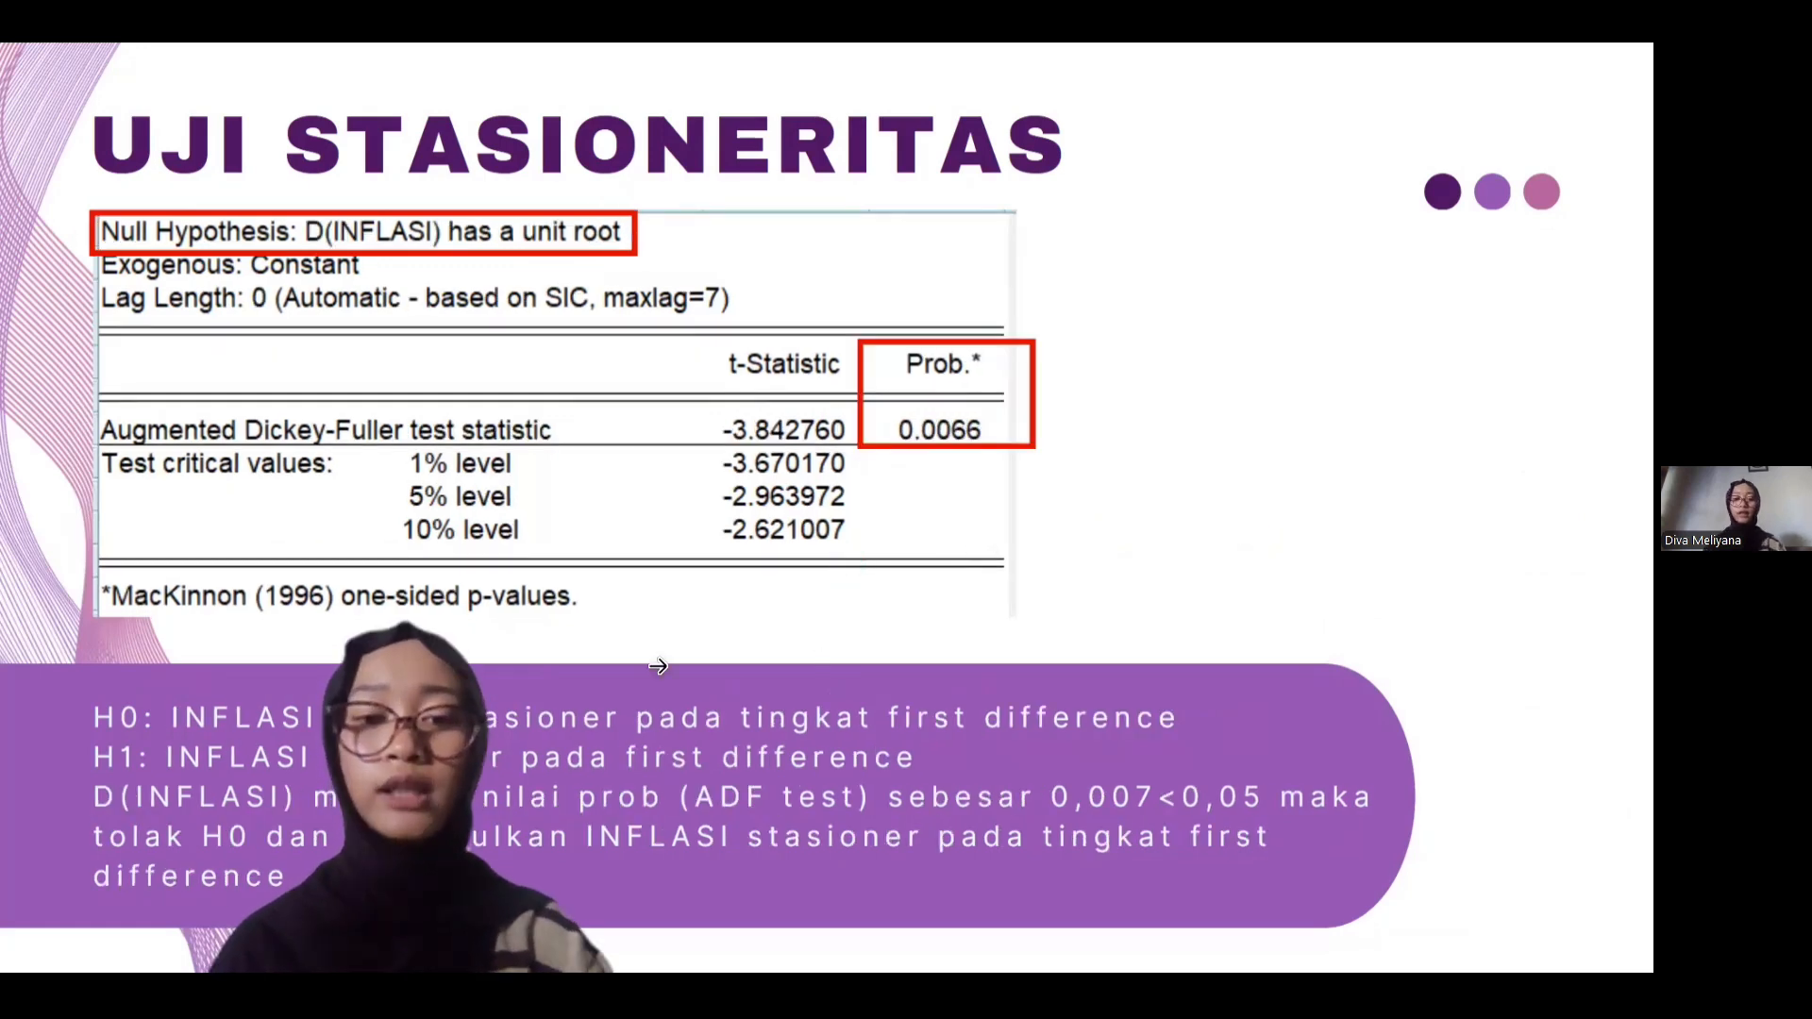
left_click(1099, 507)
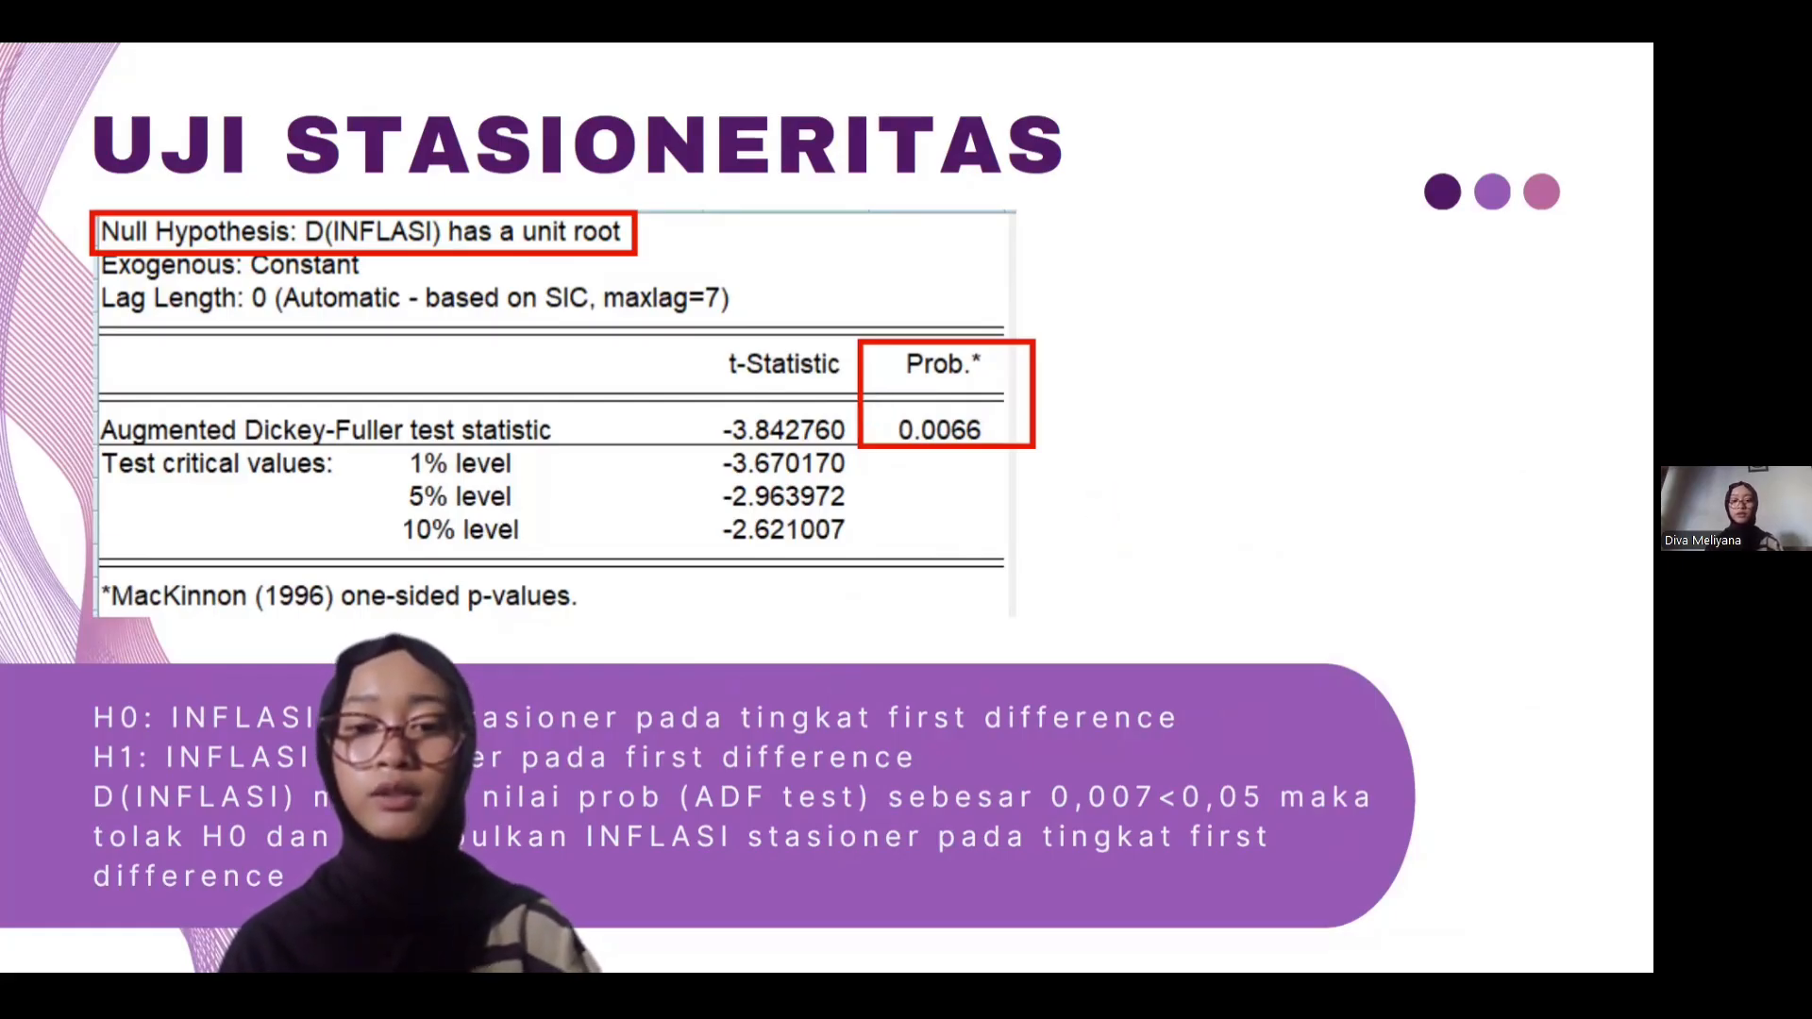
left_click(757, 583)
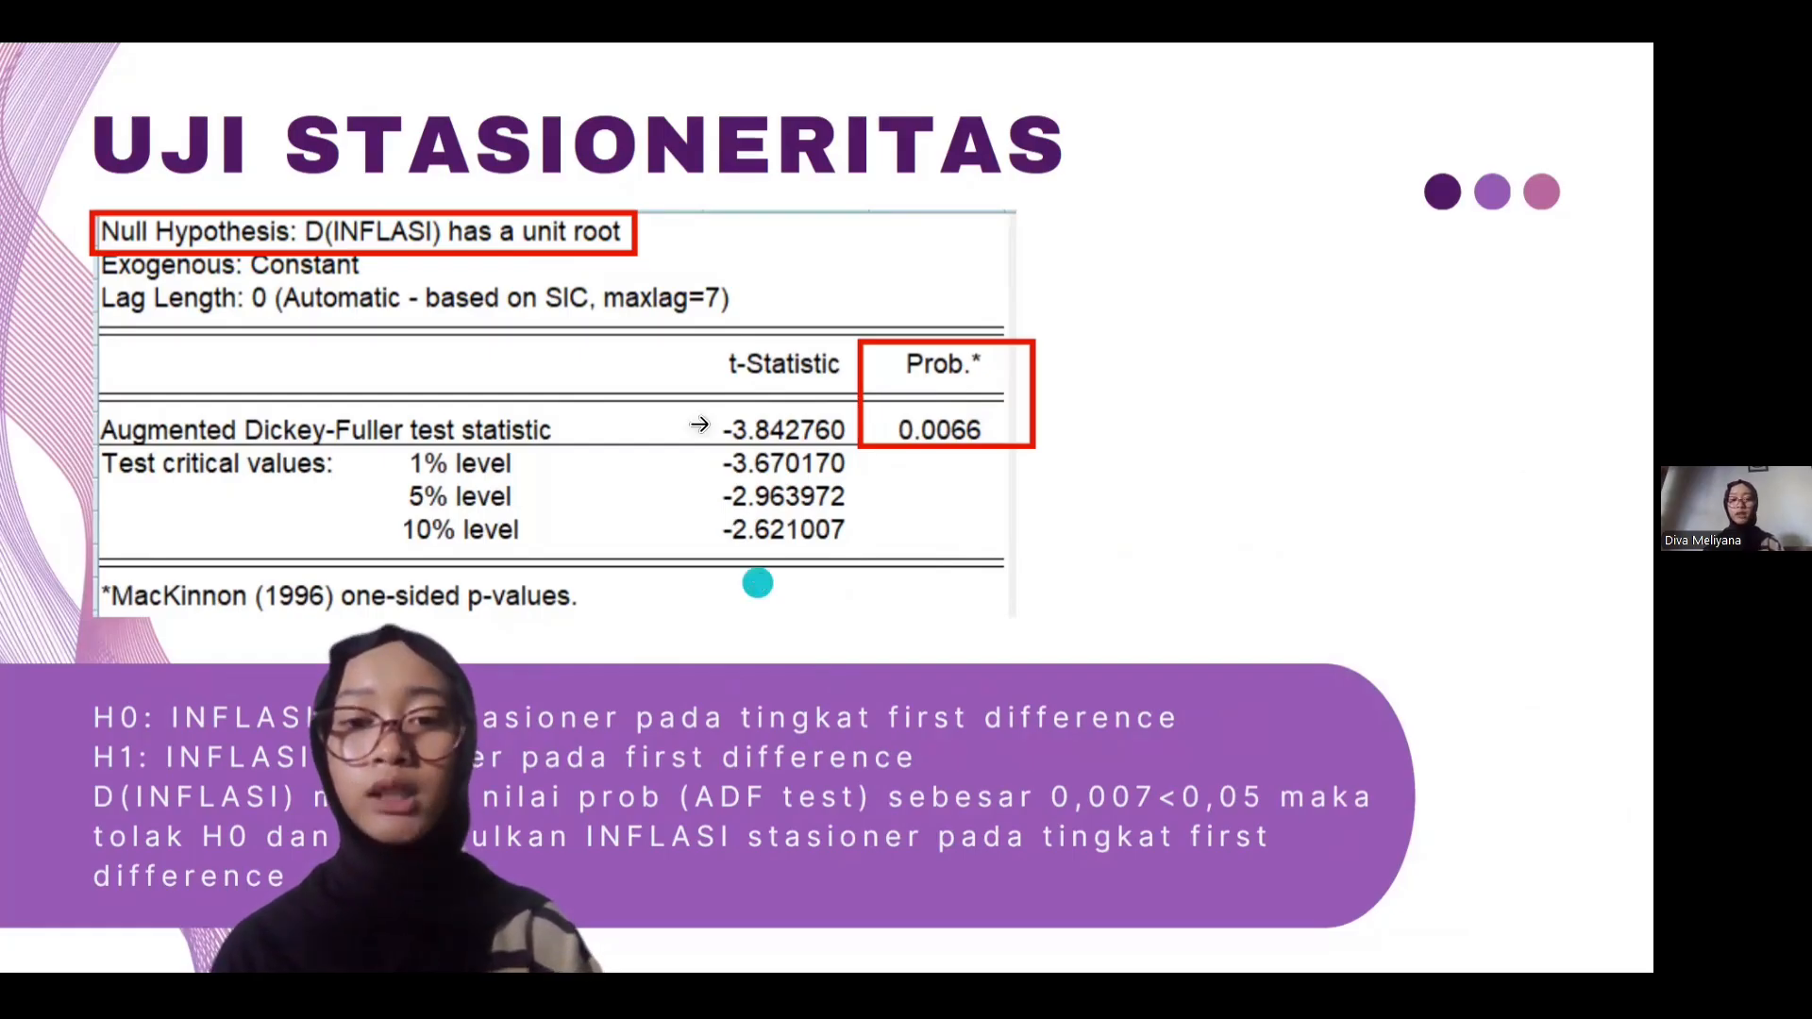
left_click(992, 404)
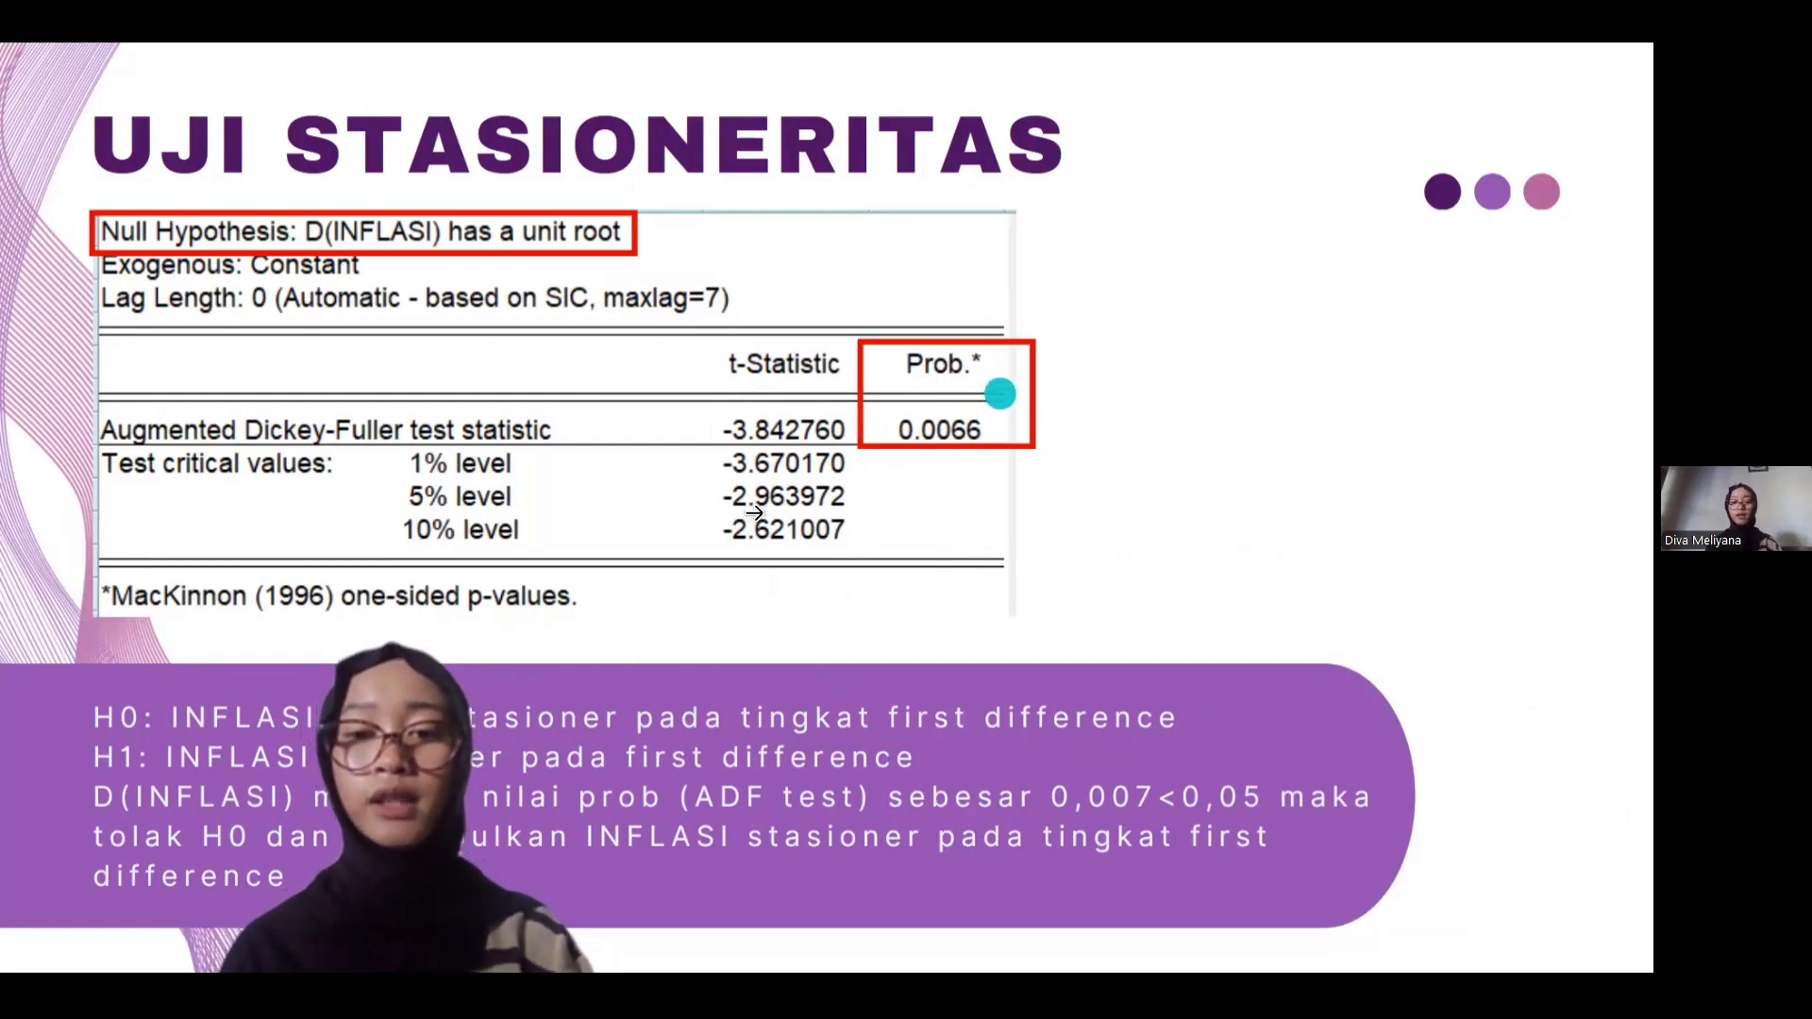
left_click(834, 389)
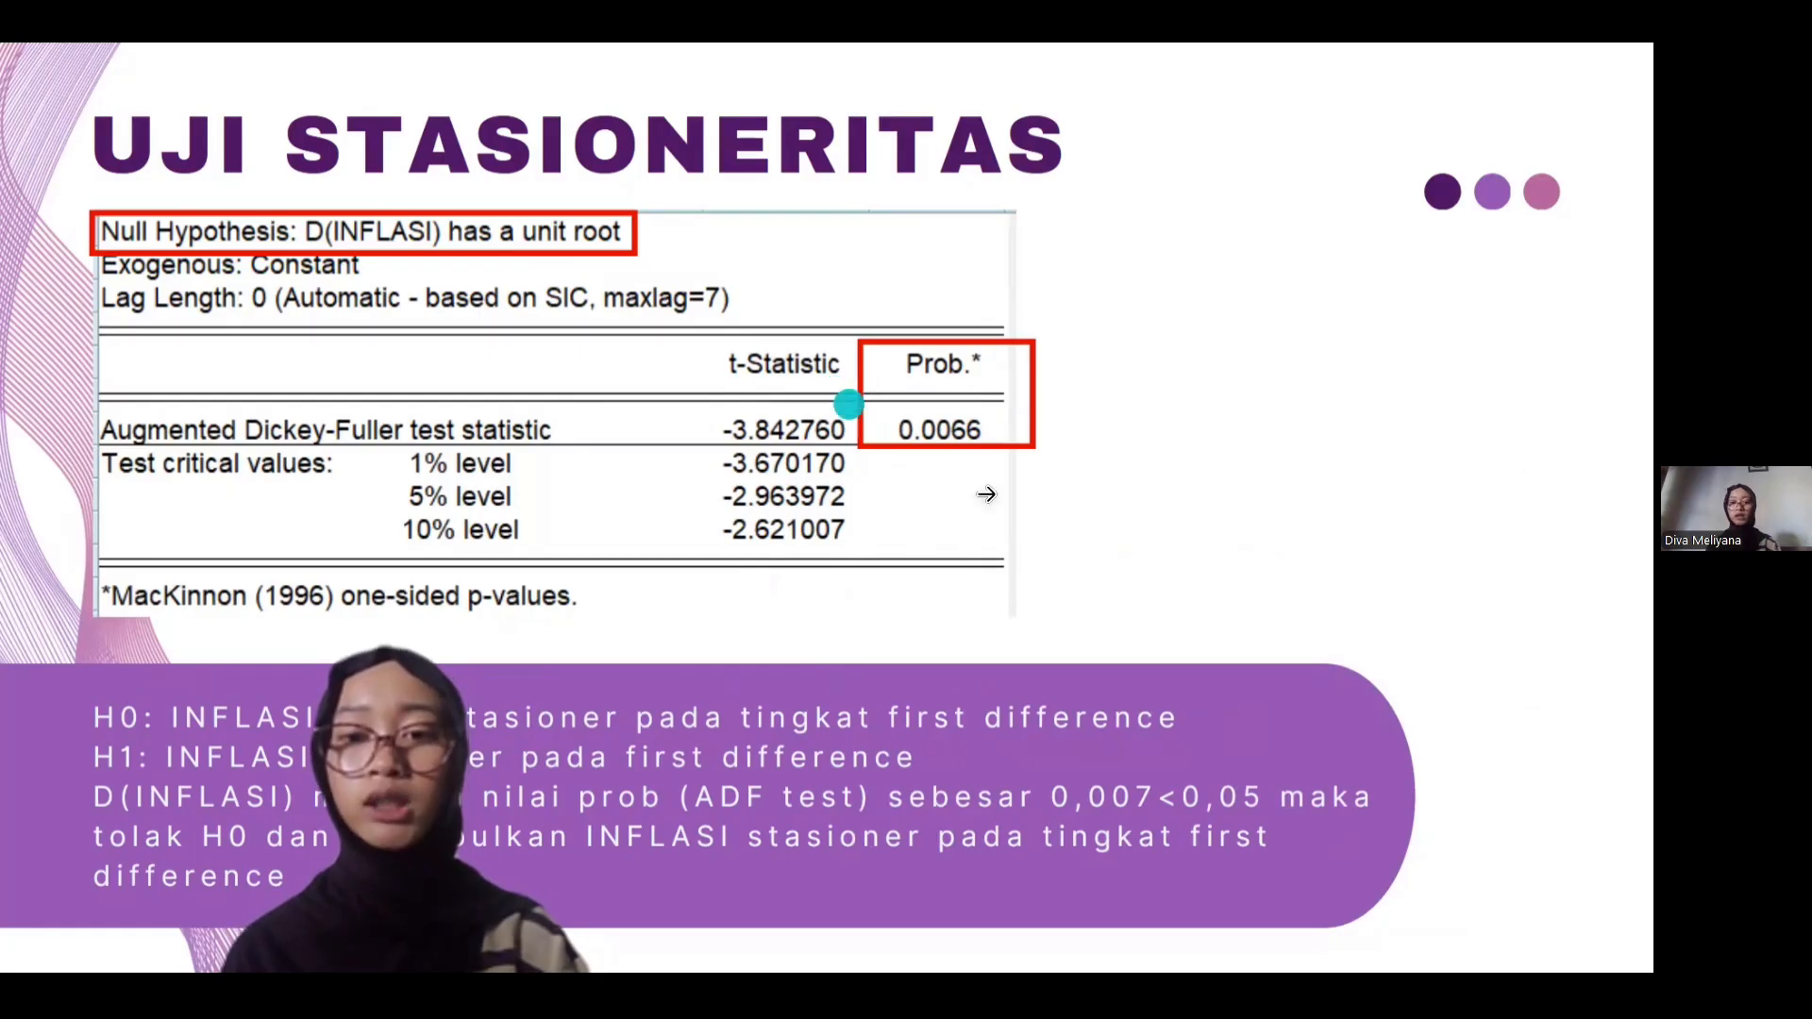
left_click(1002, 448)
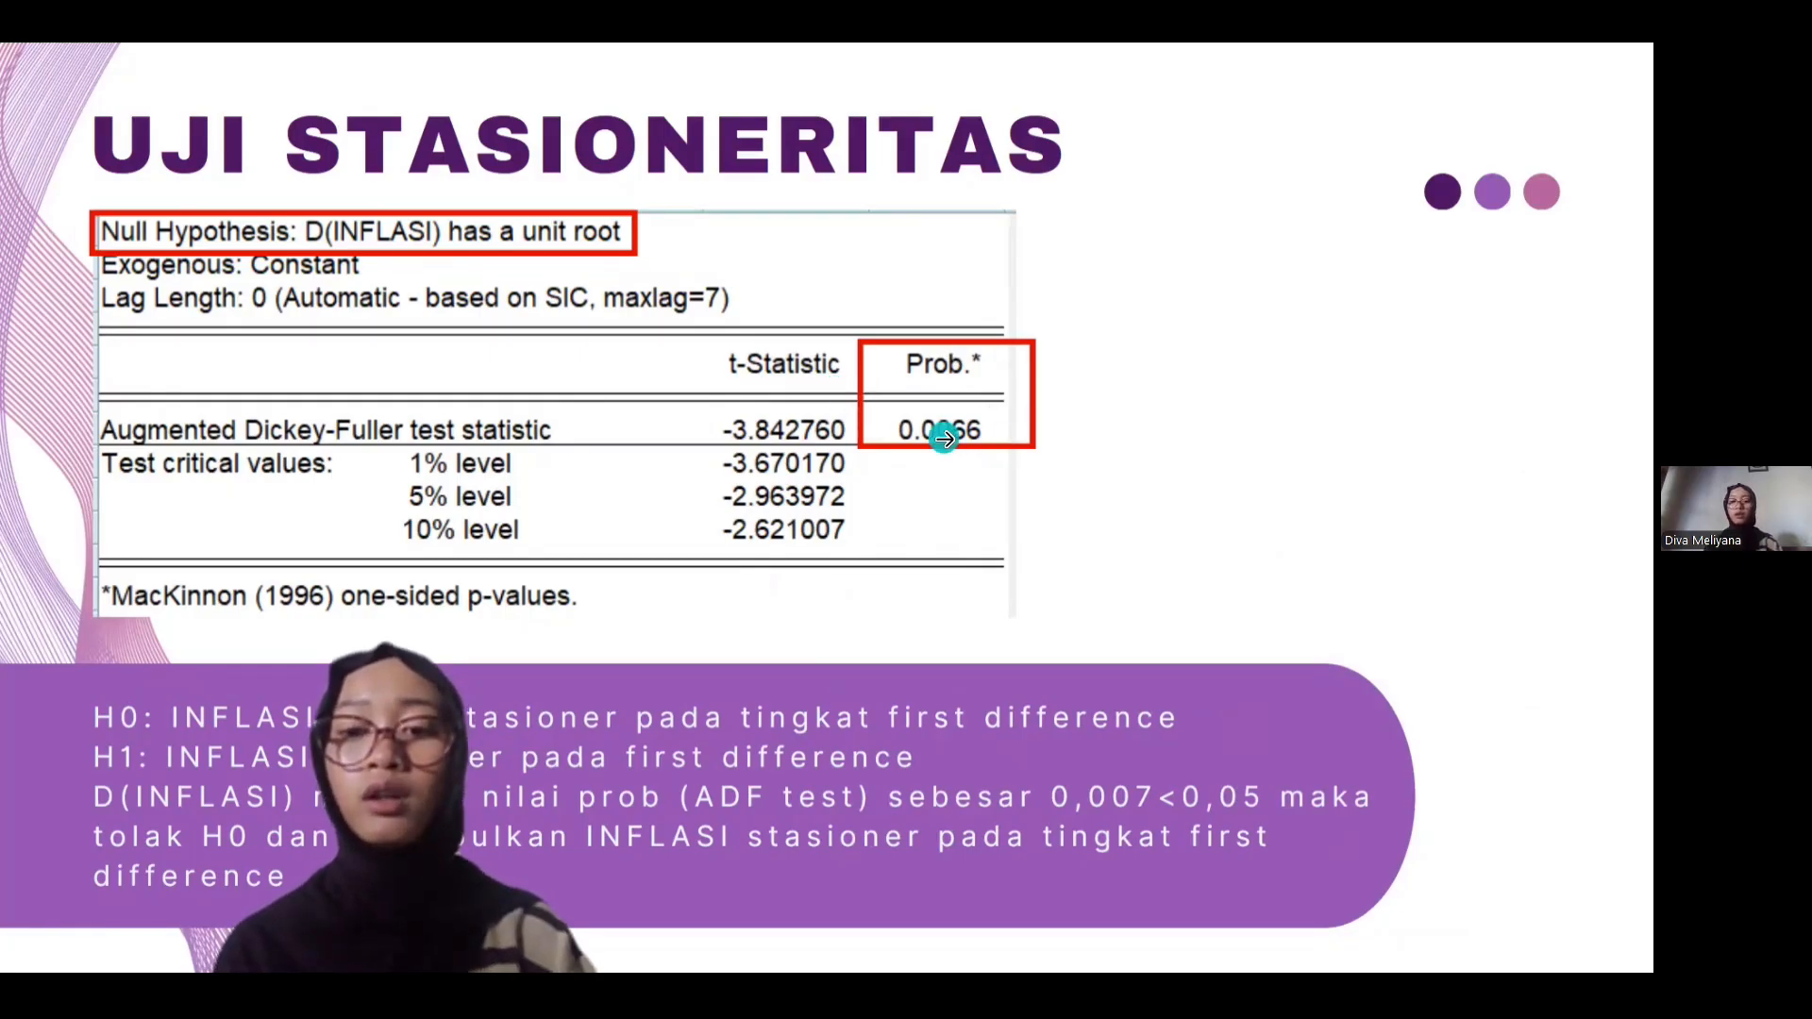
left_click(990, 484)
left_click(1027, 522)
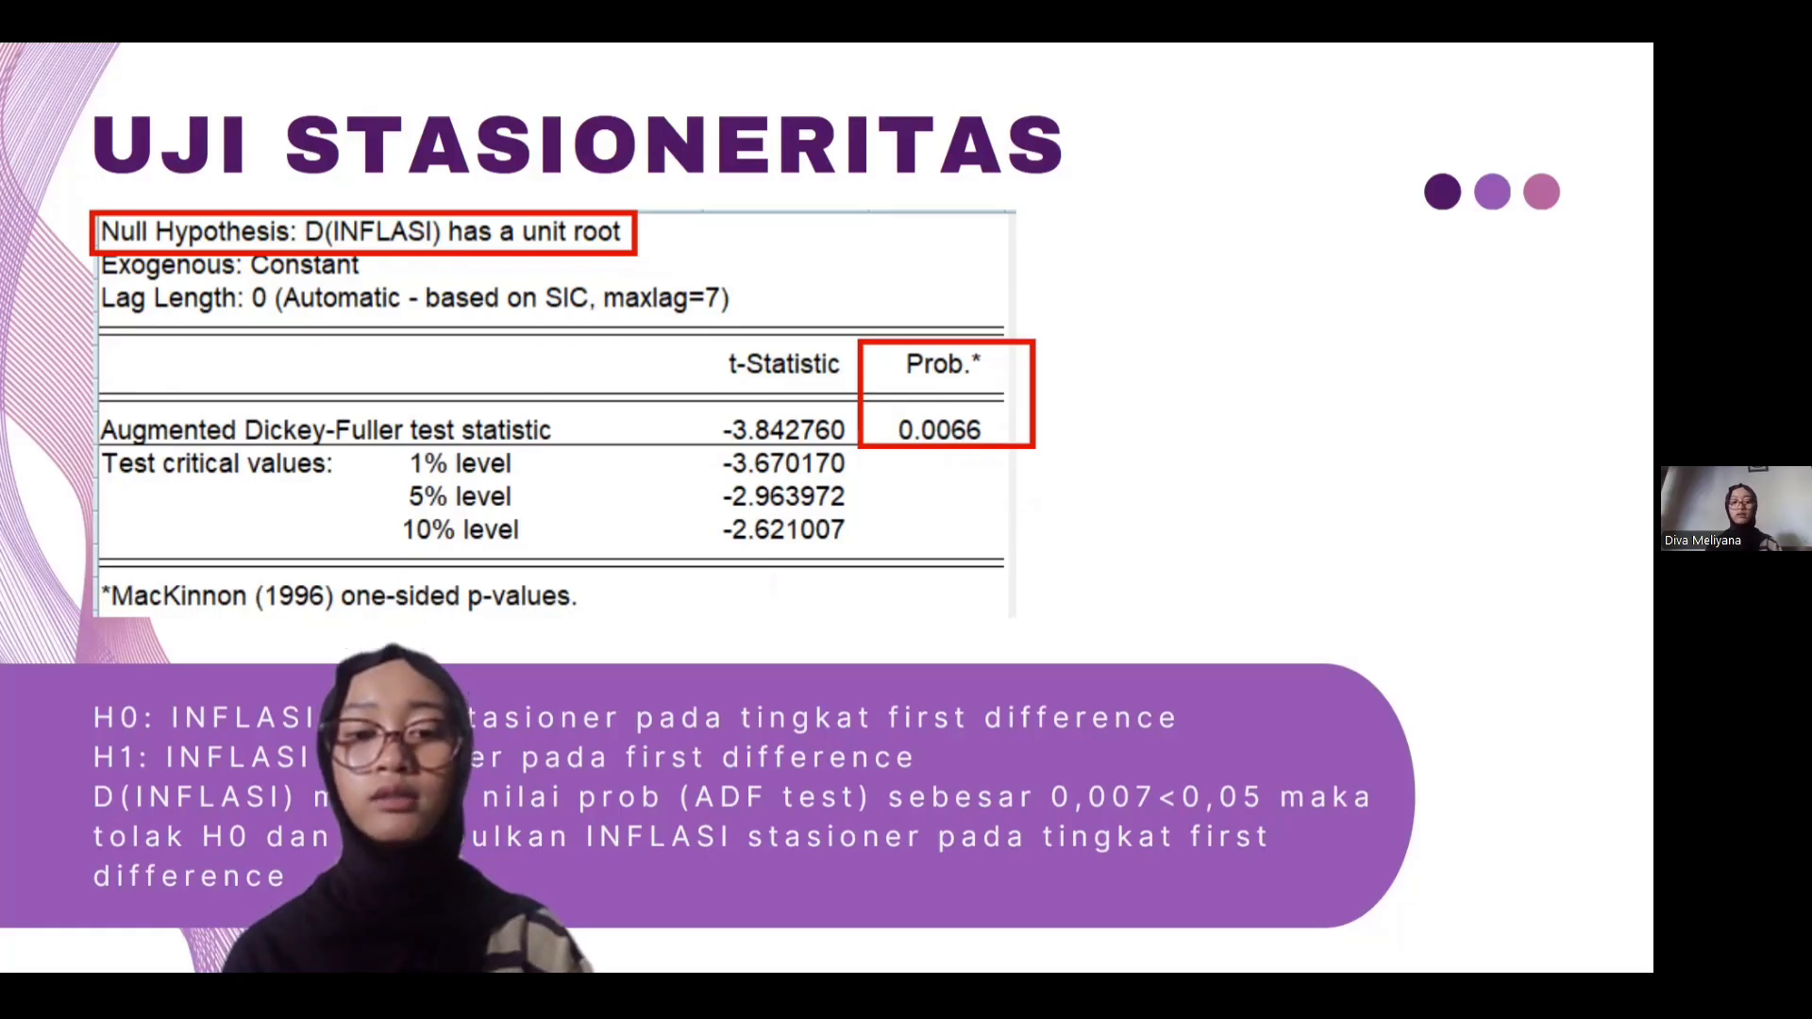
left_click(1161, 683)
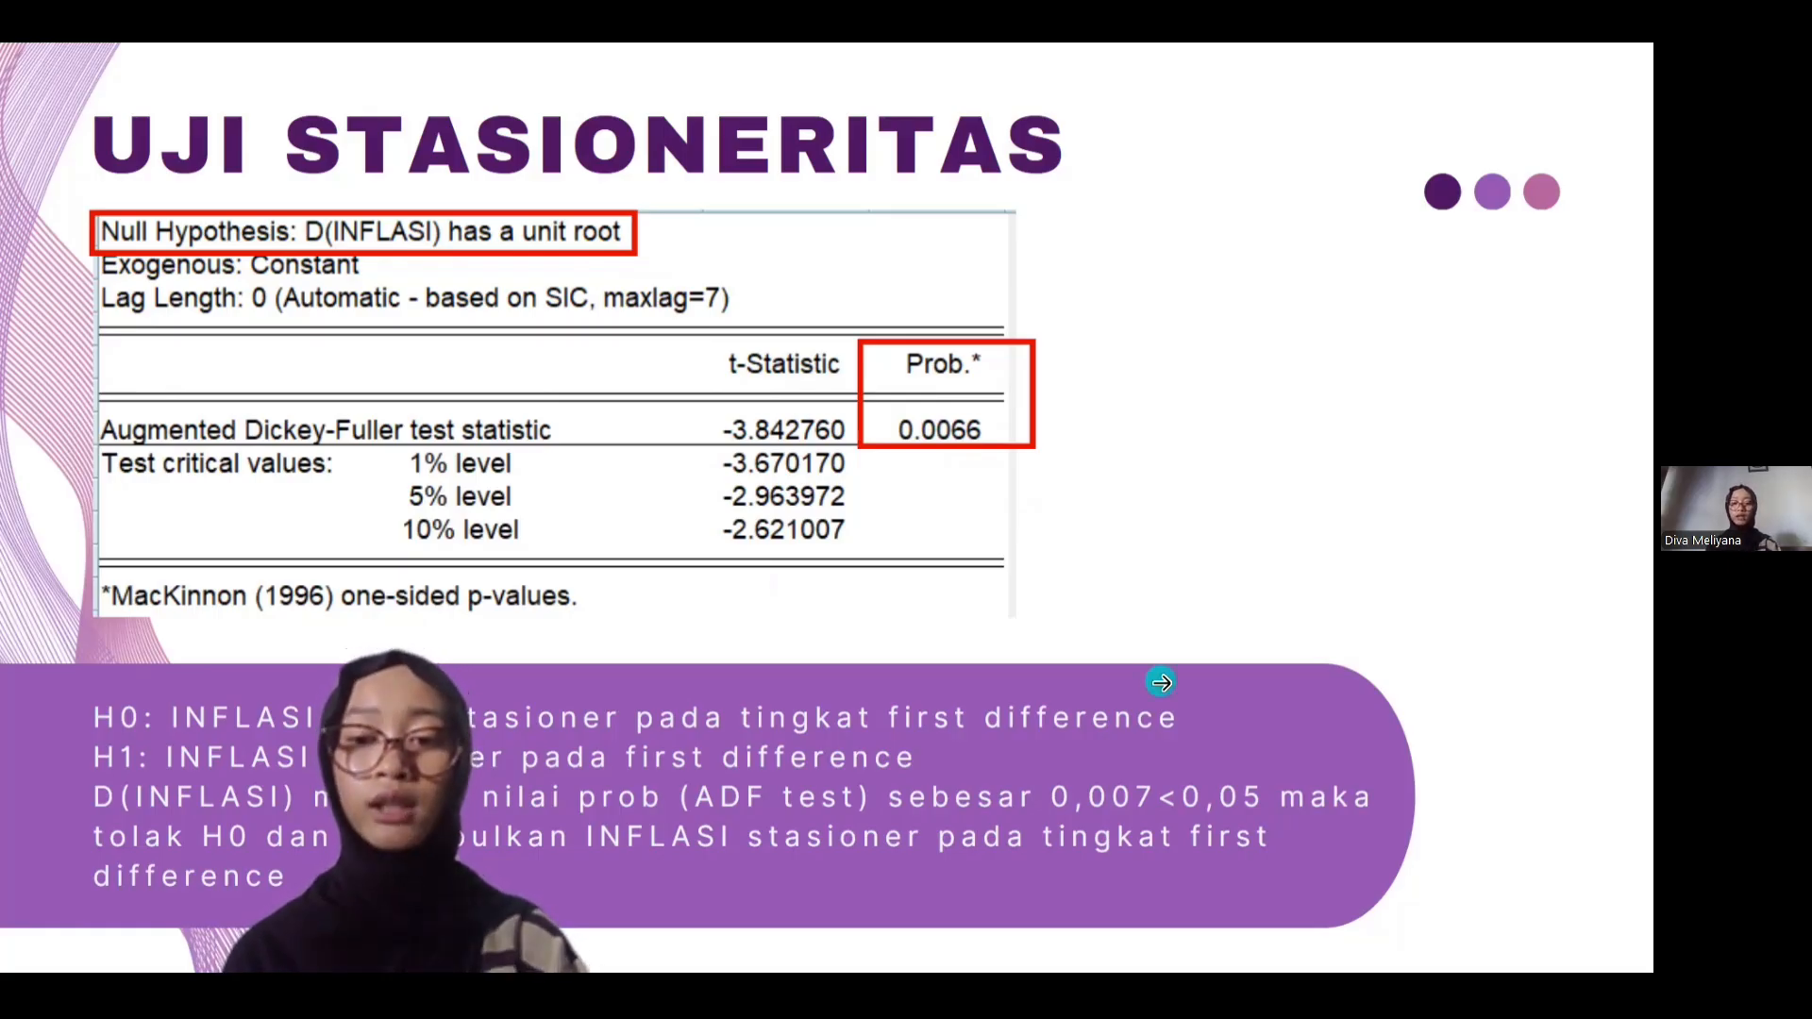
left_click(878, 573)
left_click(1059, 667)
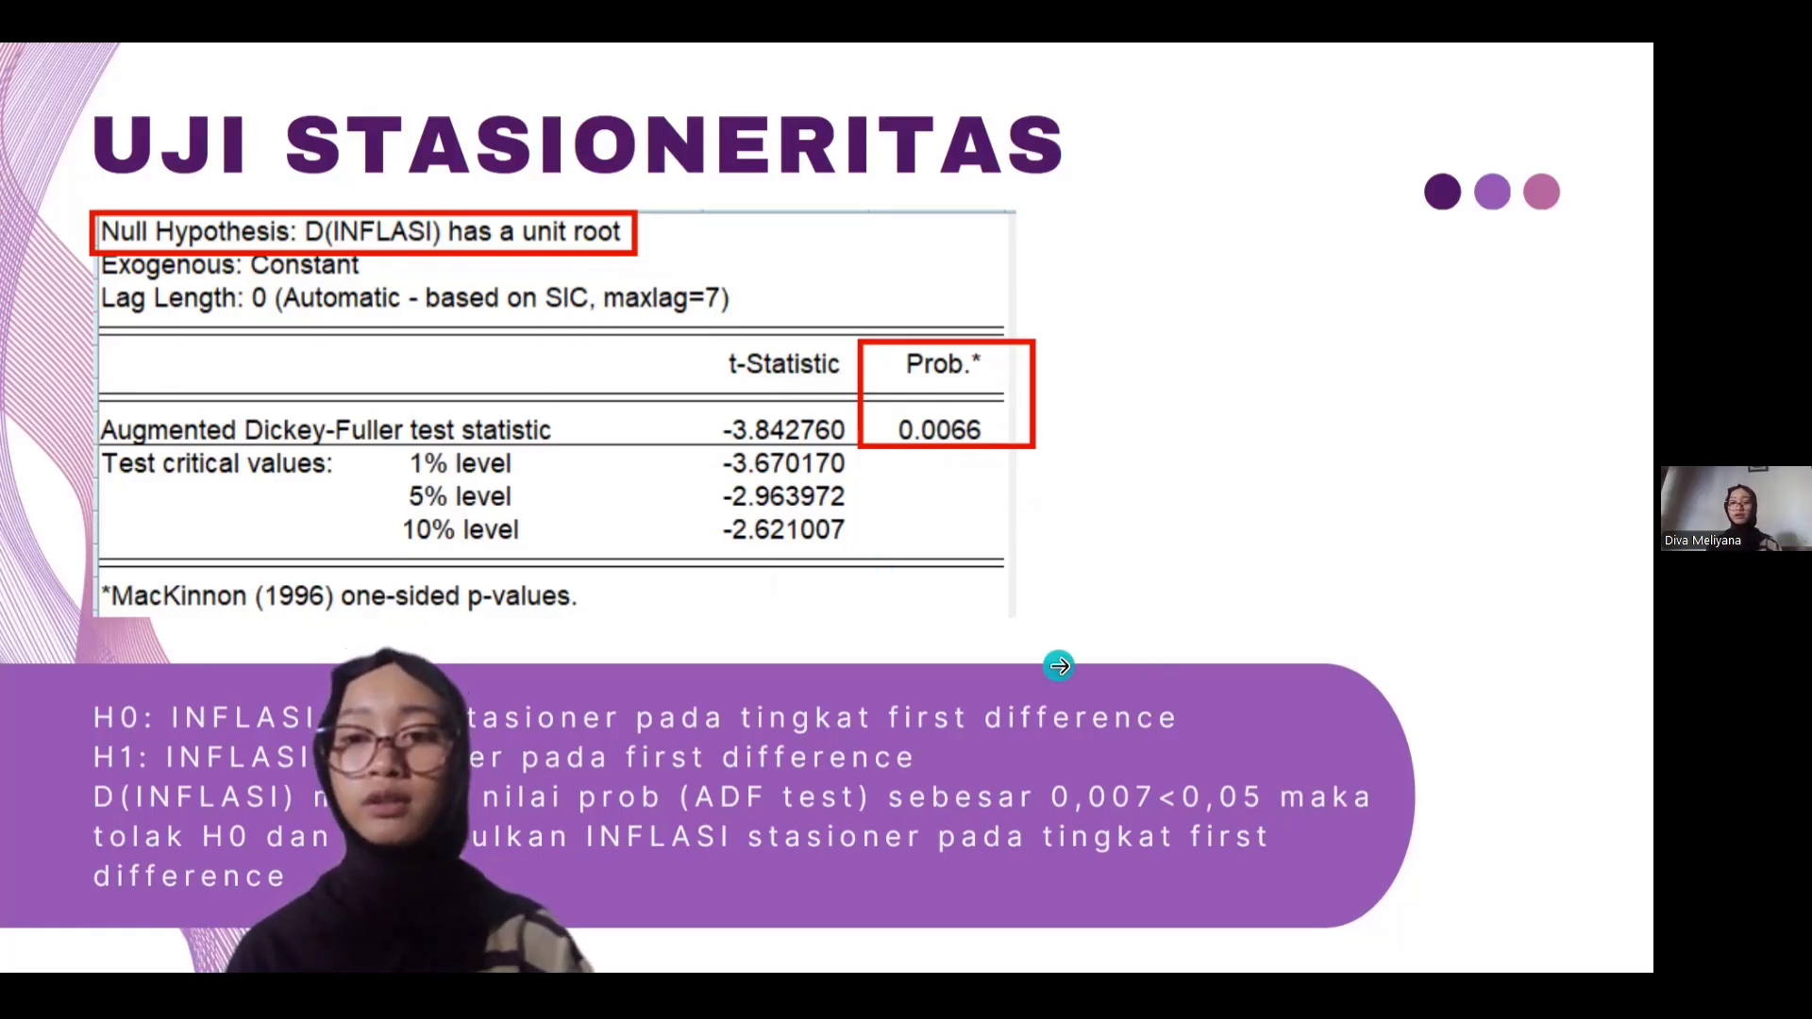
left_click(1081, 735)
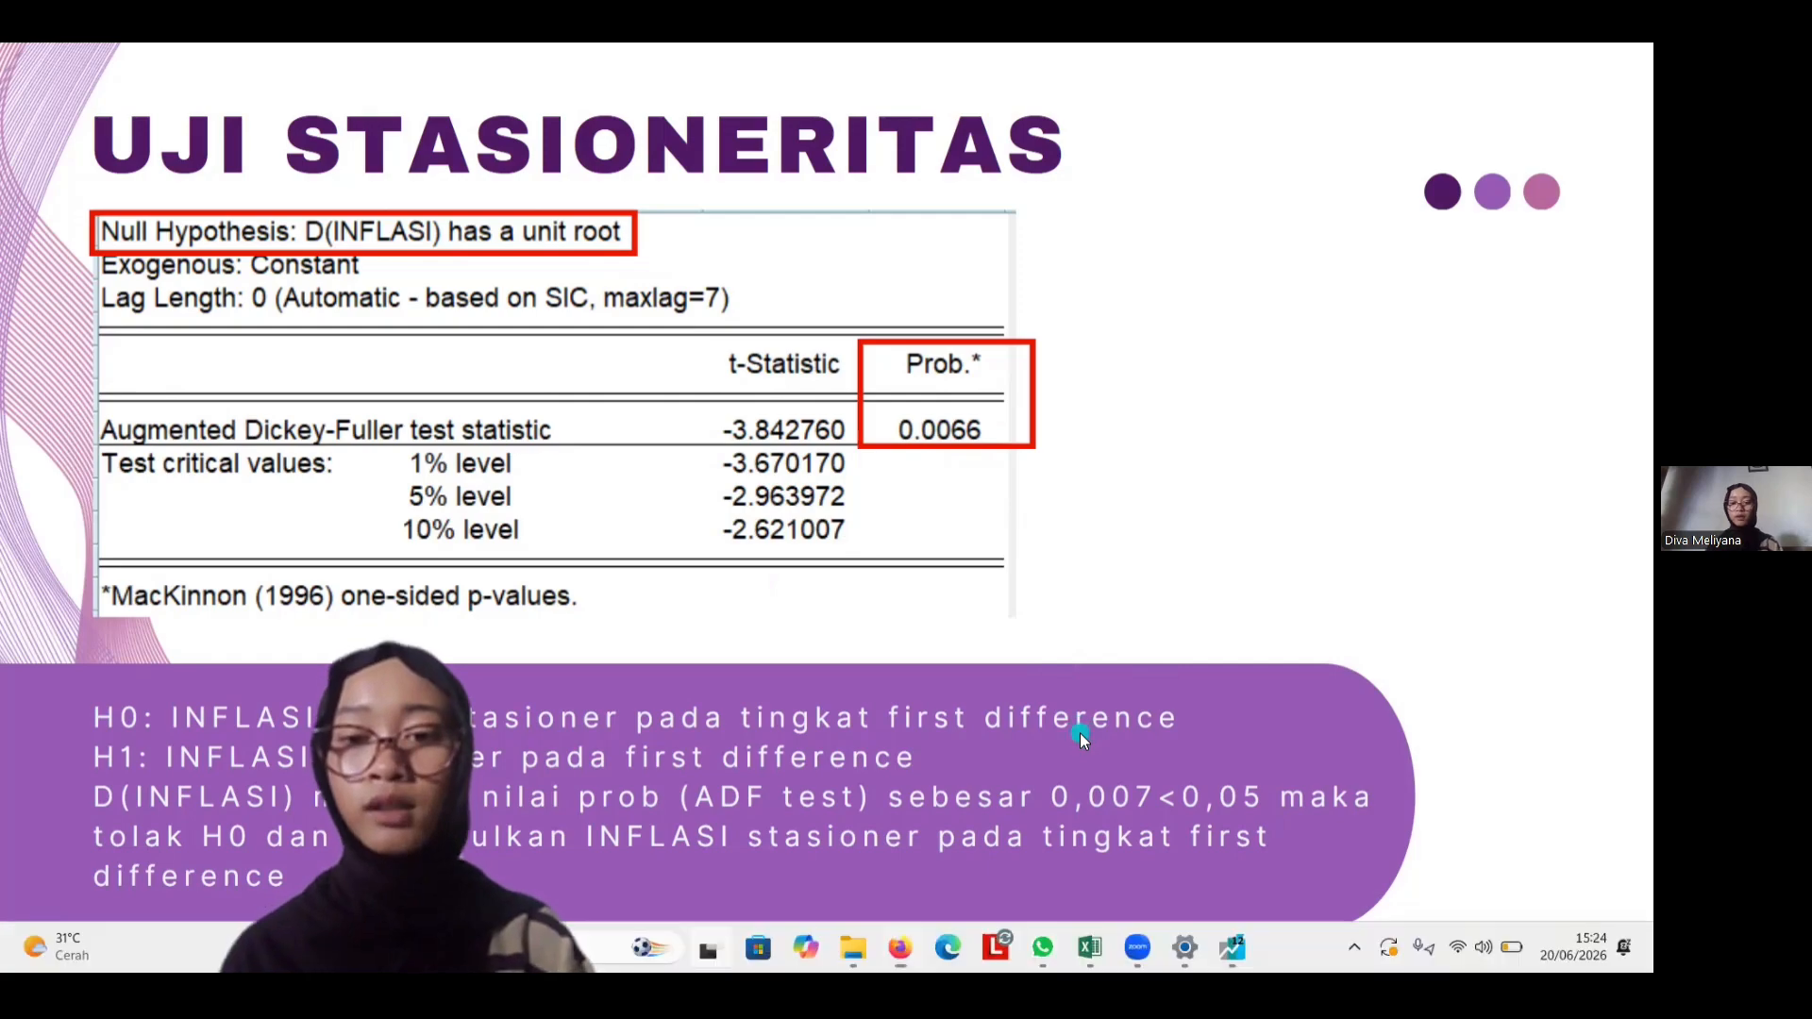
Return to EViews and close the INFLASI series window
key("super+Tab")
left_click(764, 304)
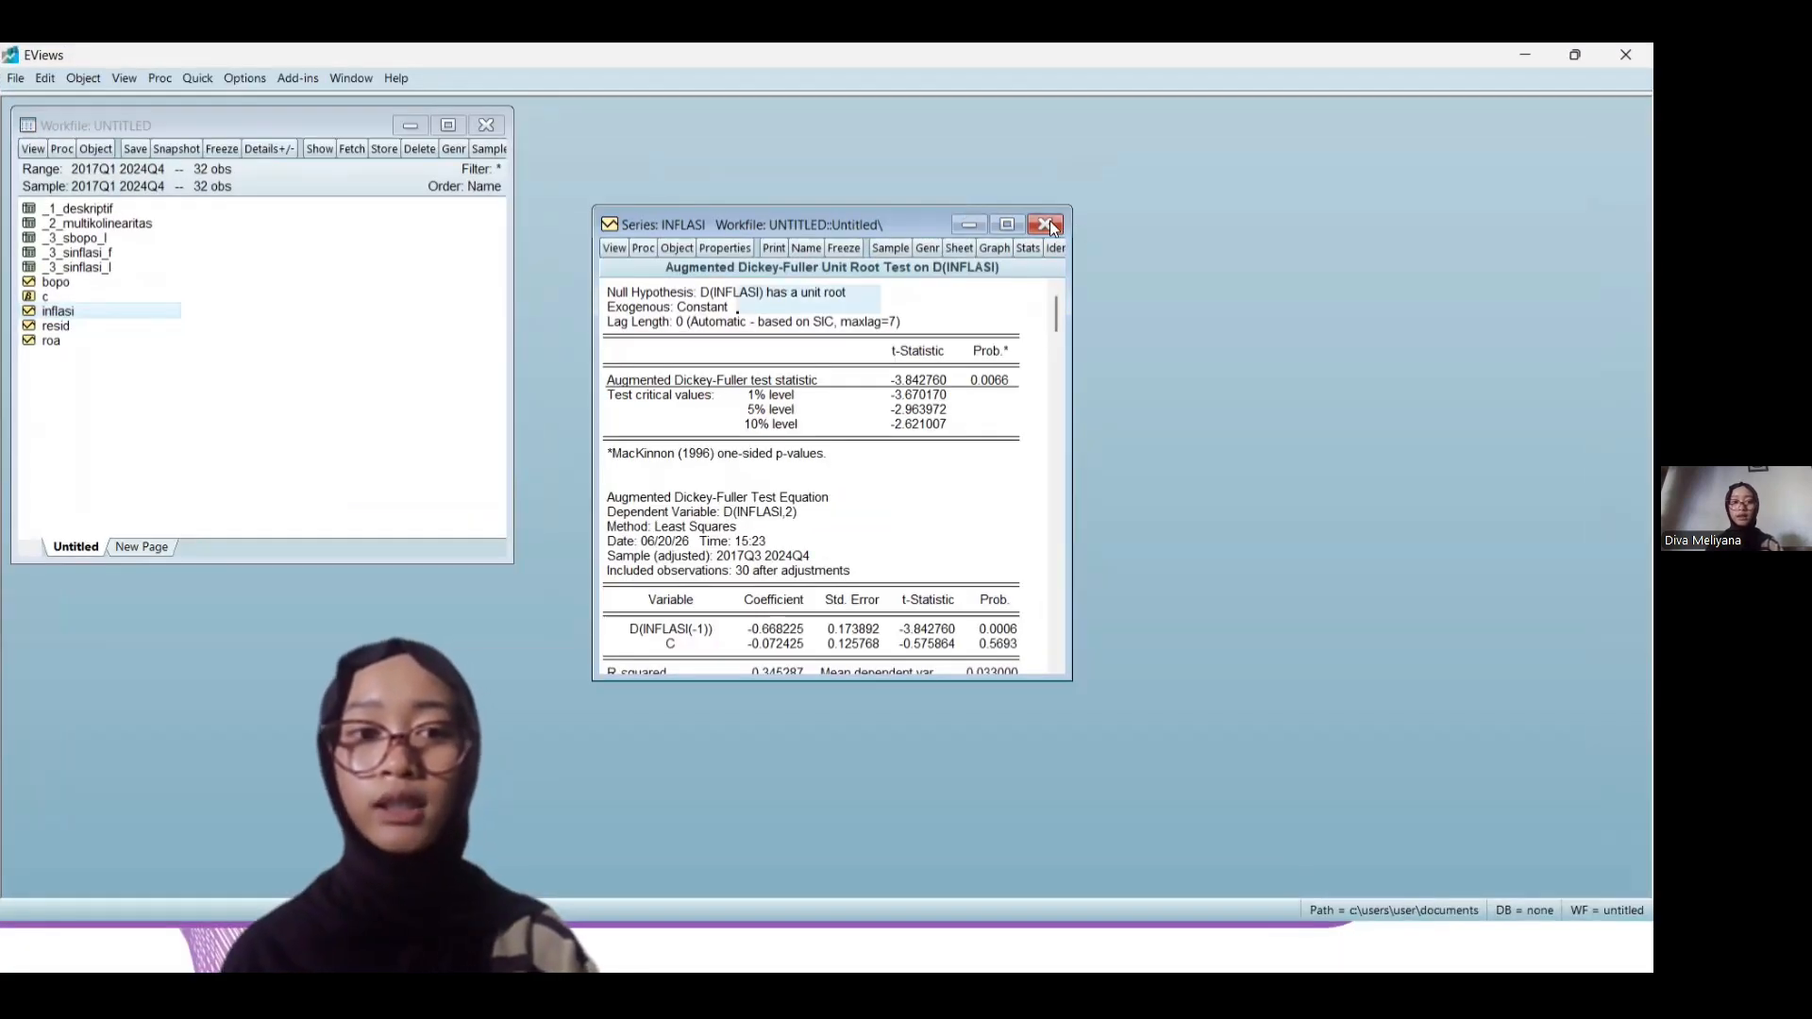
left_click(1049, 224)
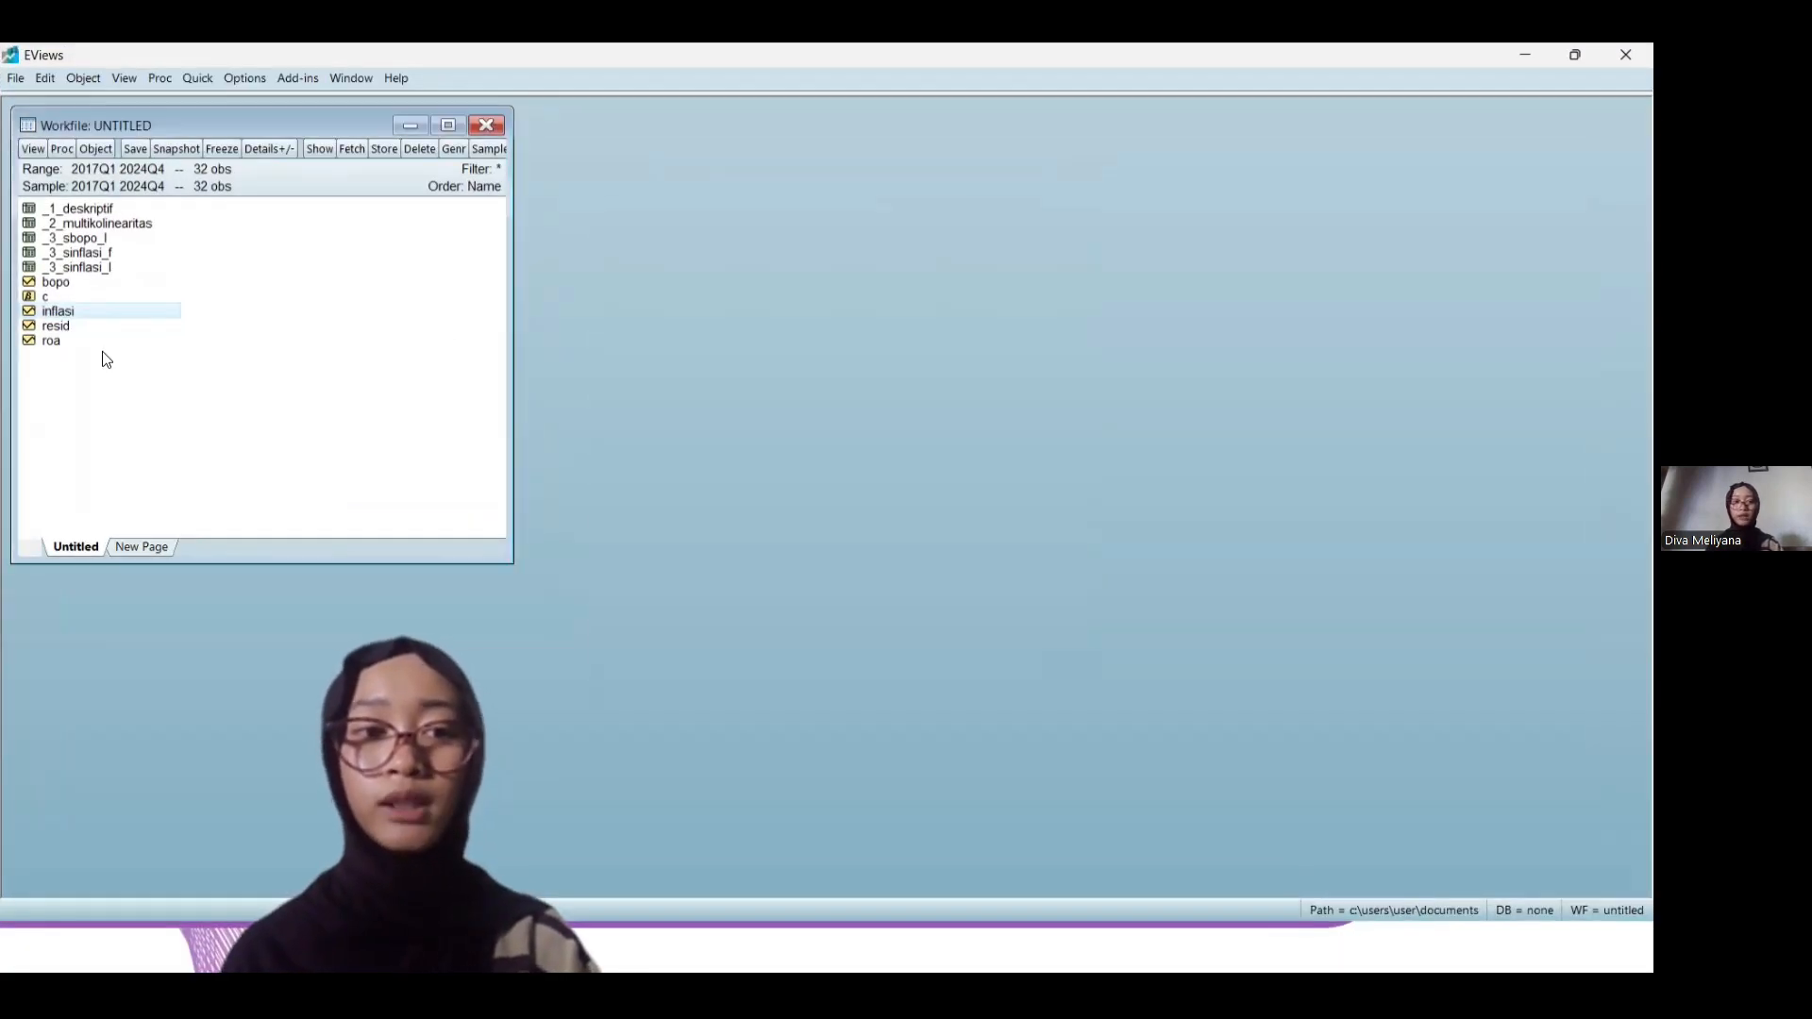
Open the roa series and run a standard Augmented Dickey-Fuller unit root test at level with intercept and automatic Schwarz lag selection, maximum 7
double_click(45, 342)
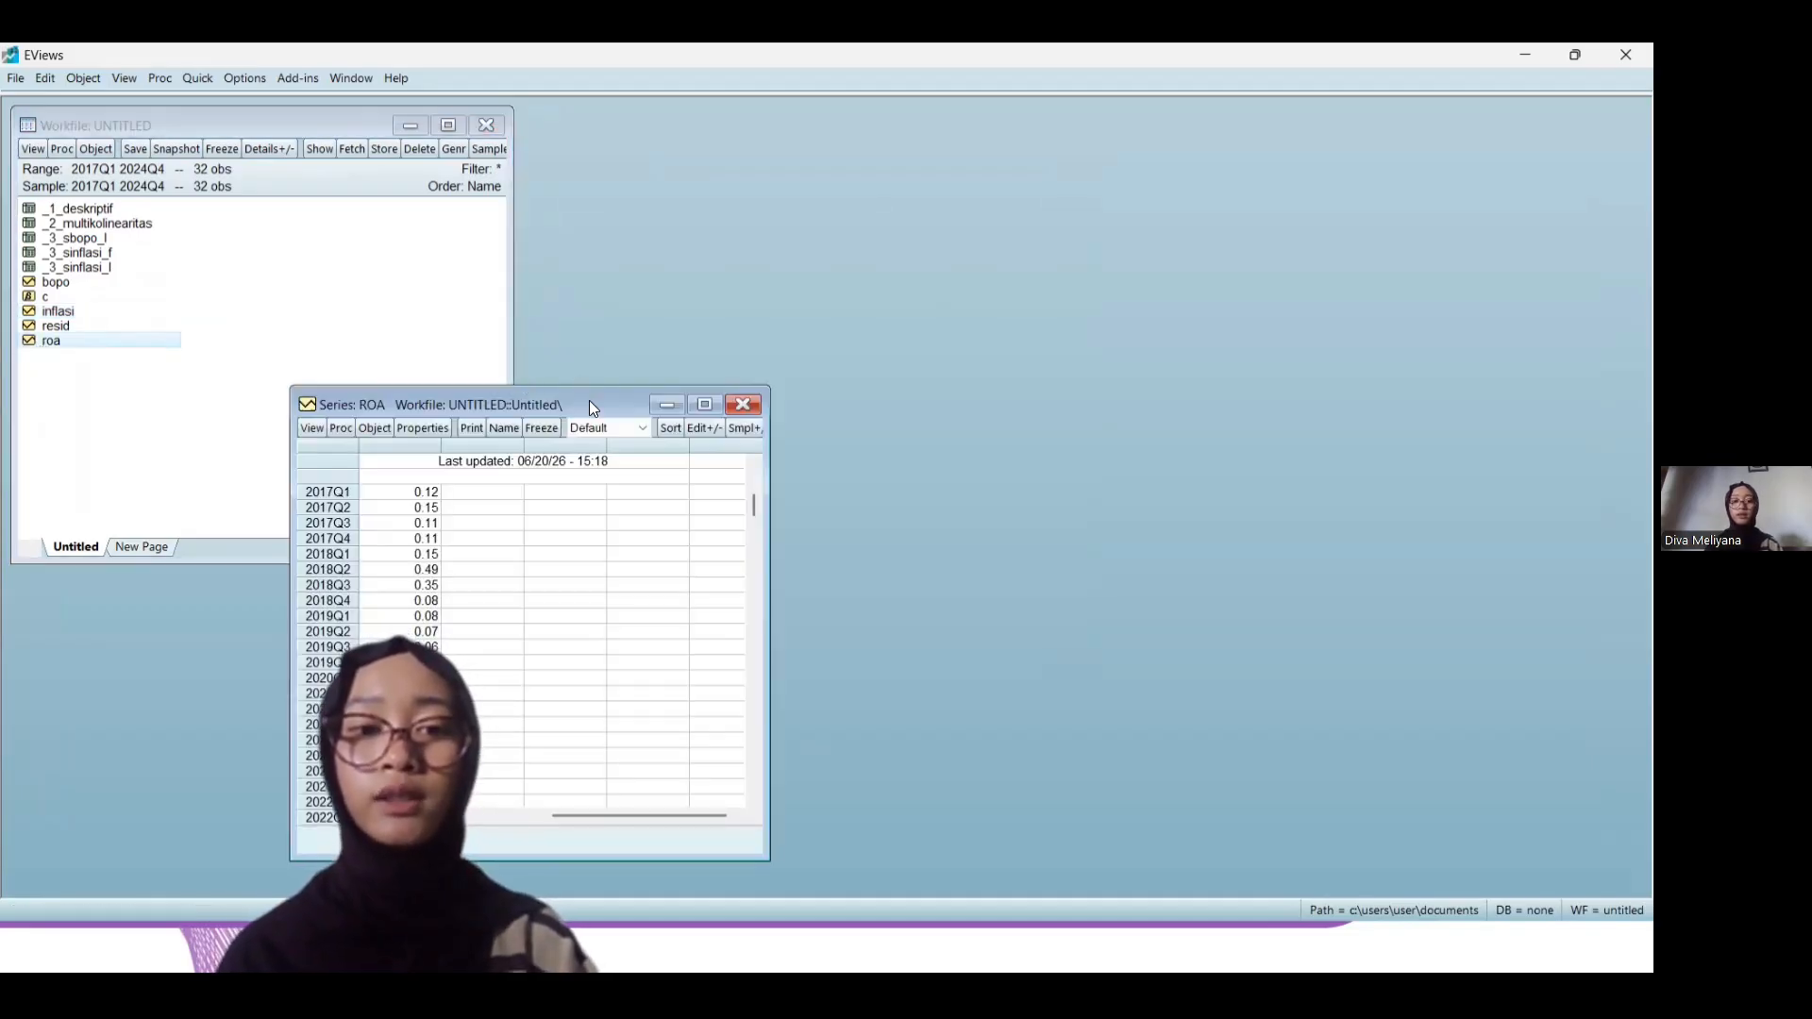
left_click_drag(590, 404, 981, 224)
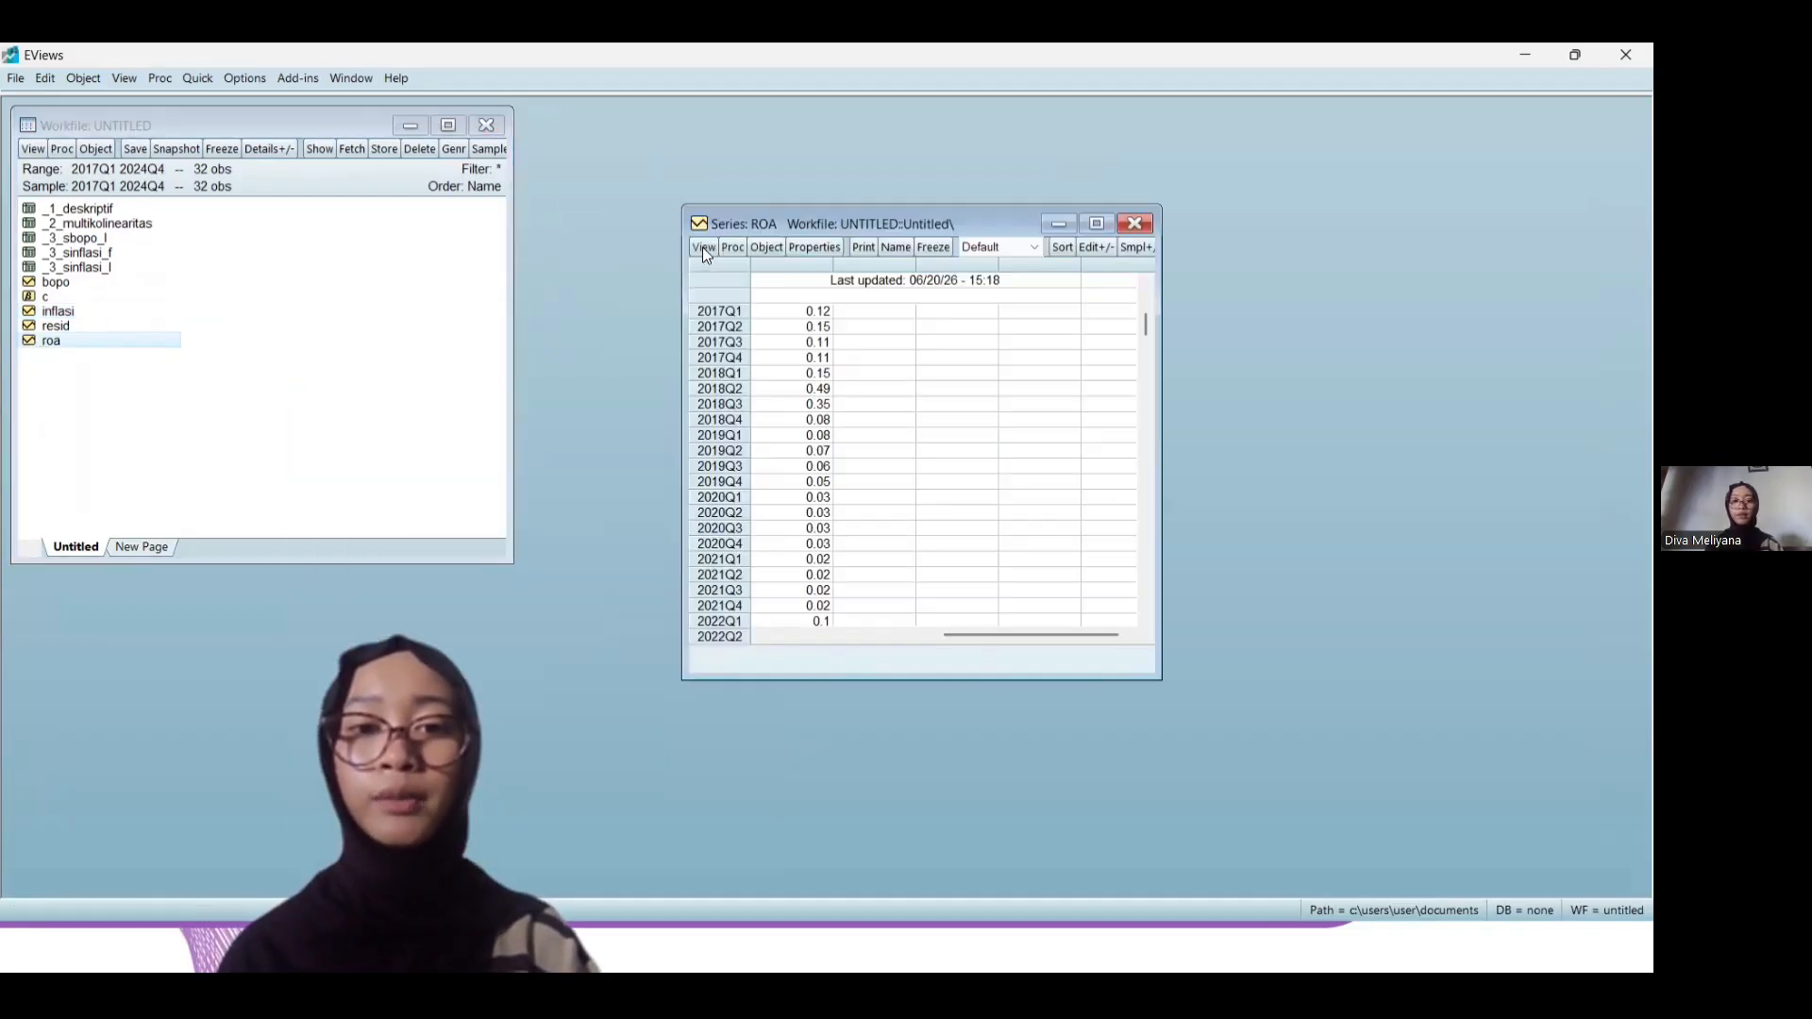
left_click(703, 247)
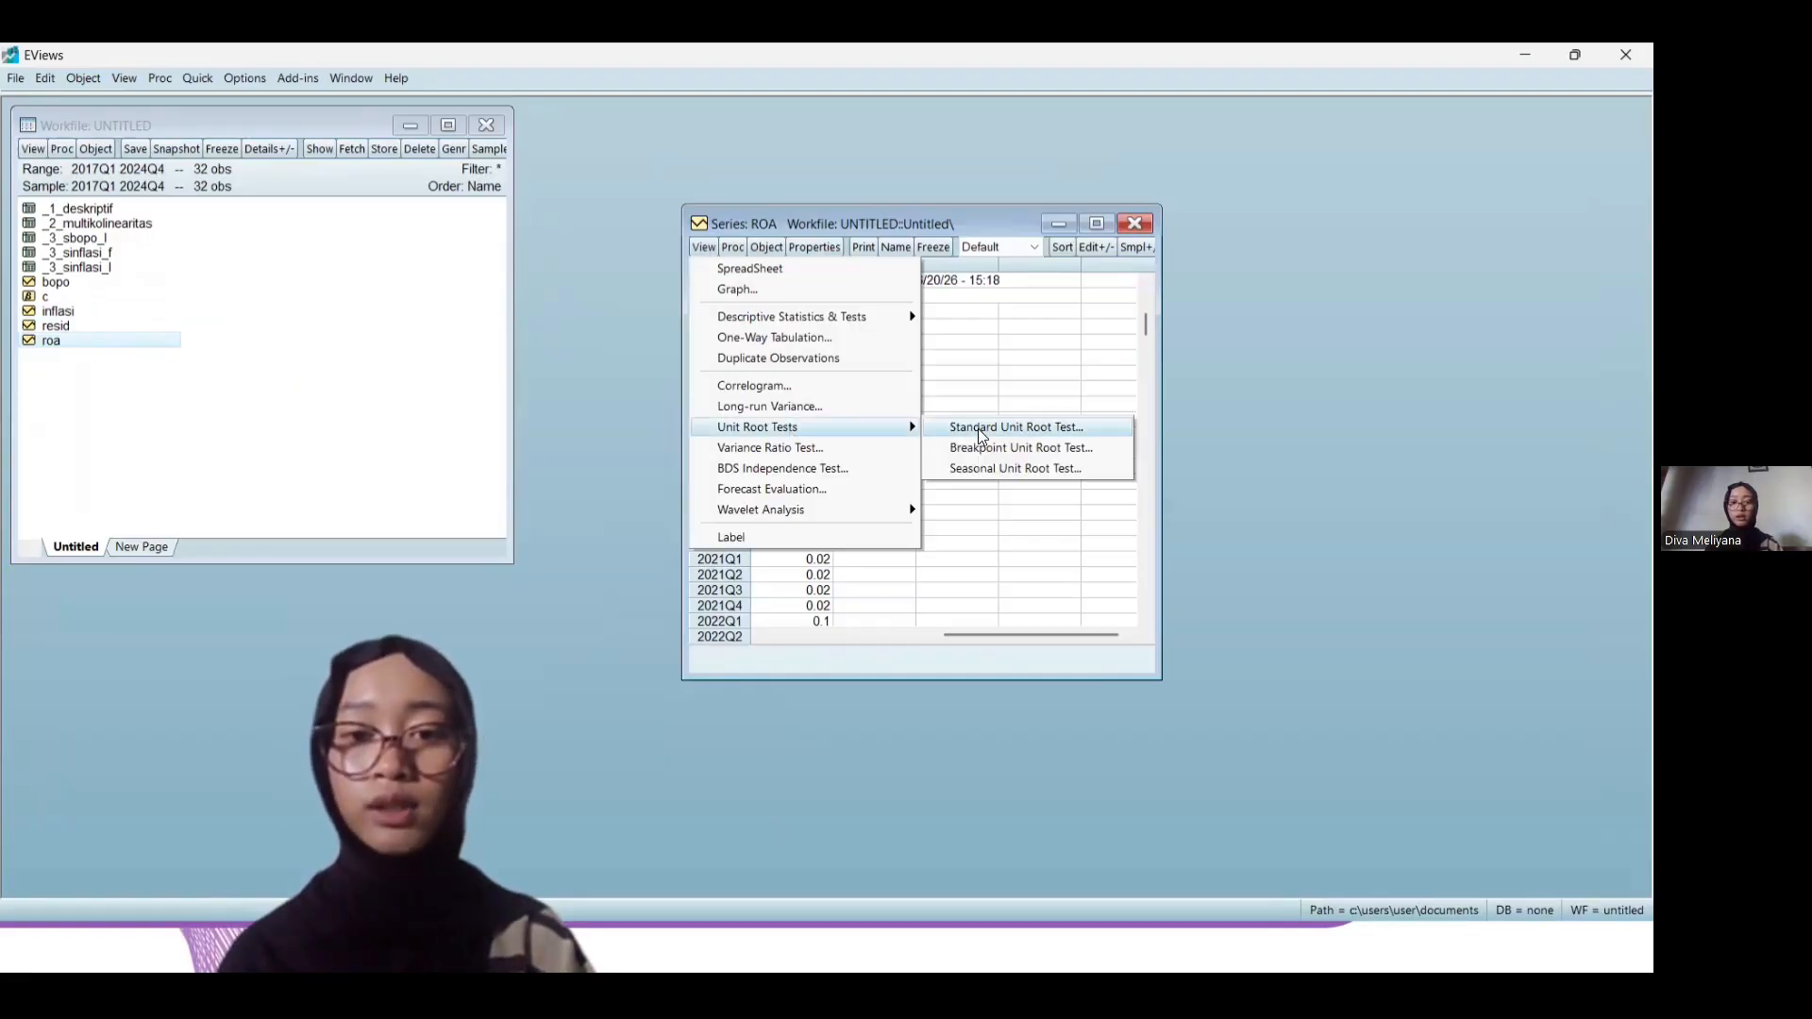
left_click(1017, 427)
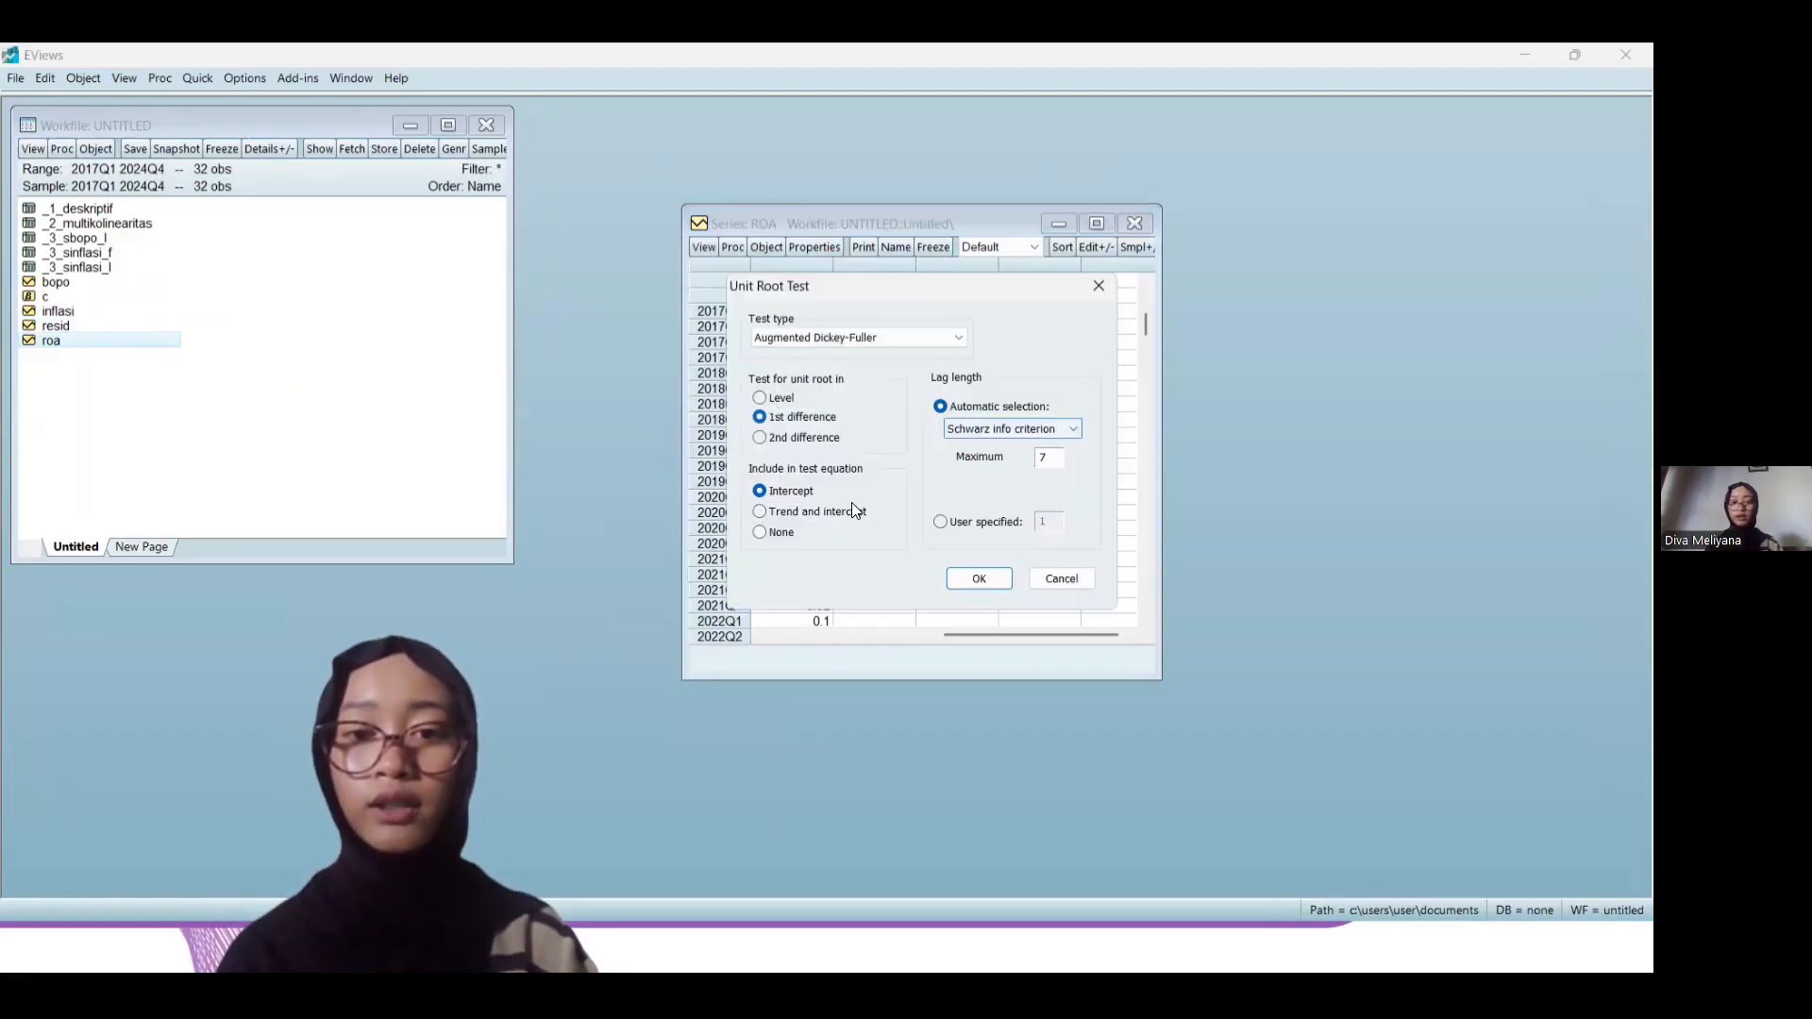
left_click(979, 578)
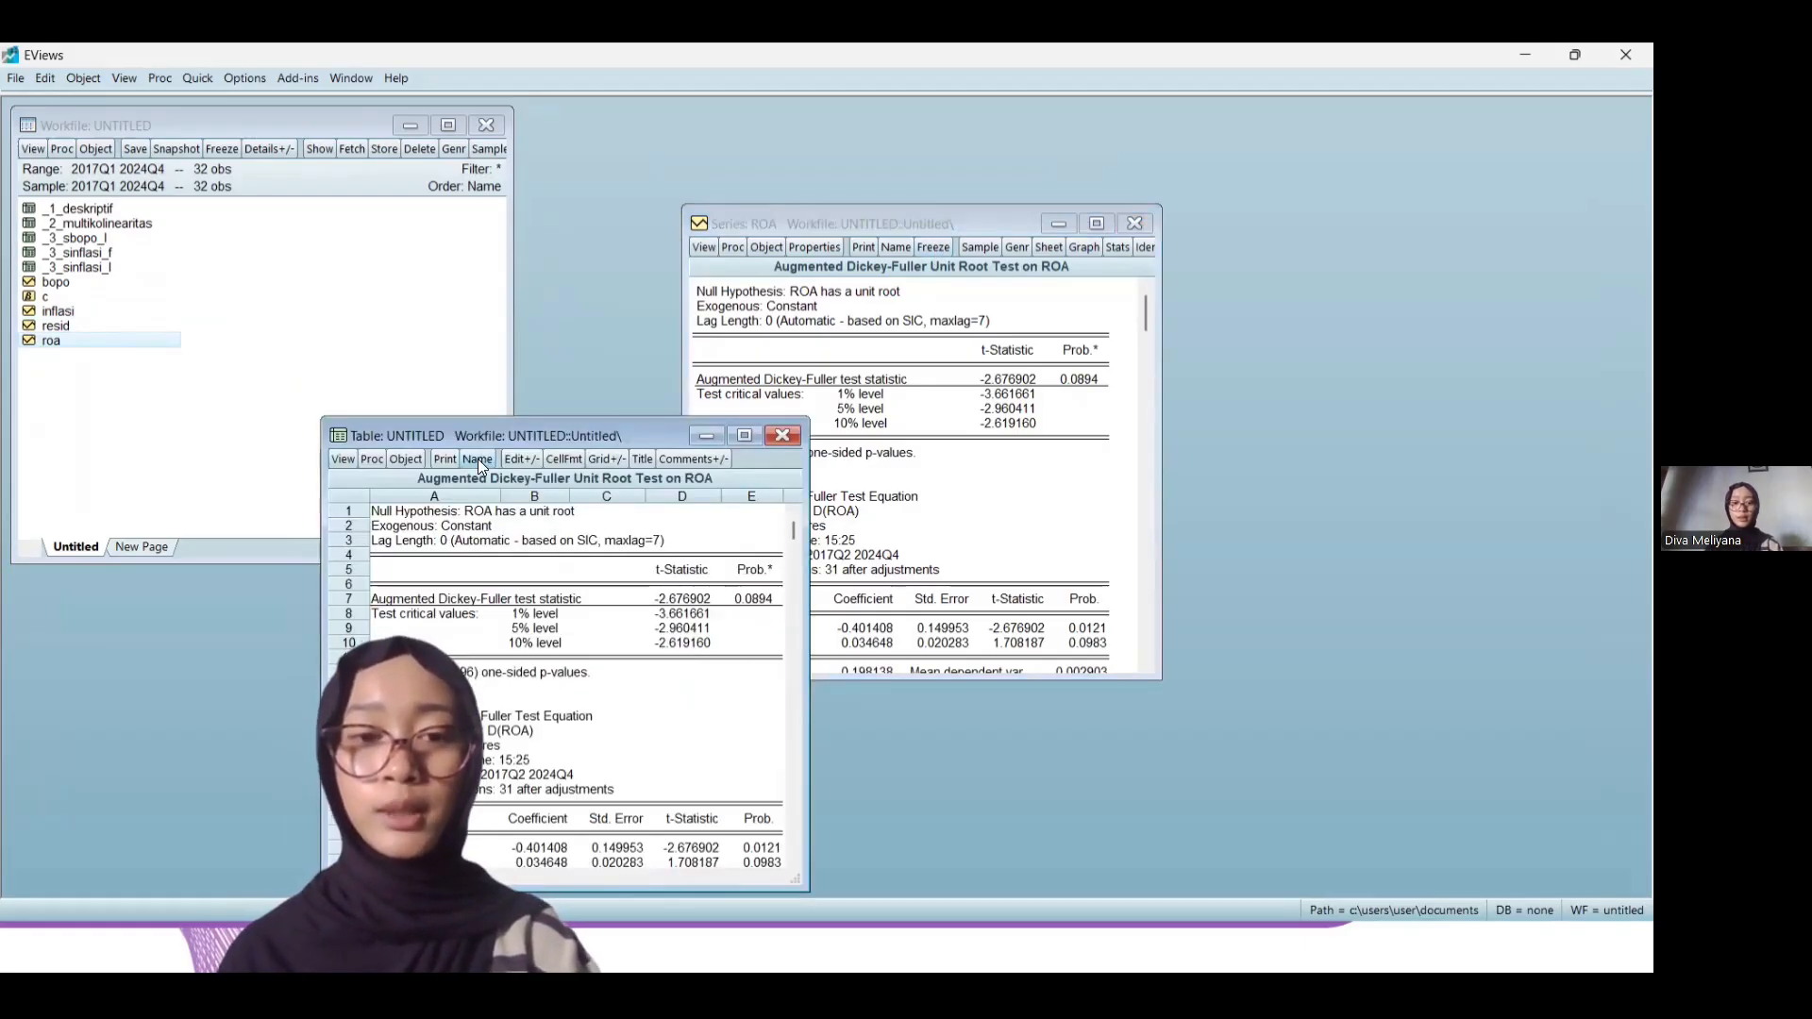
Freeze the ROA unit root test as a table, name it _3_SROA_L and close the table
left_click(479, 464)
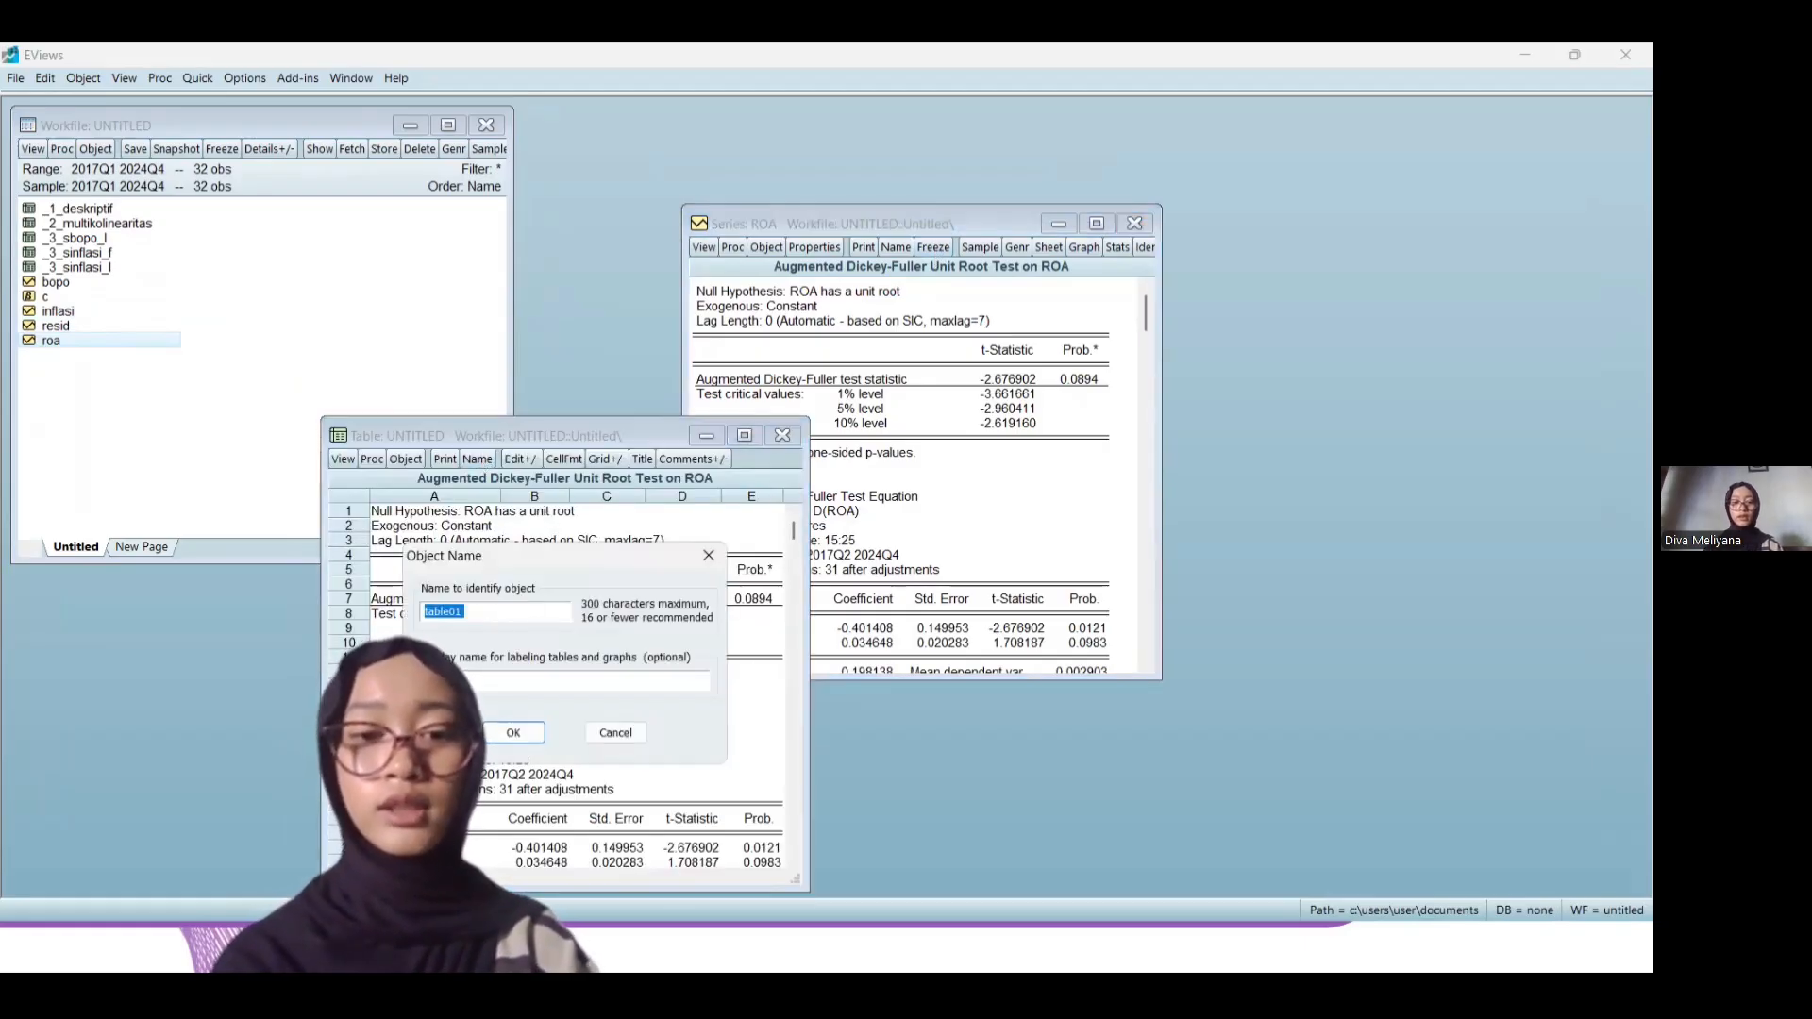
type("_3_")
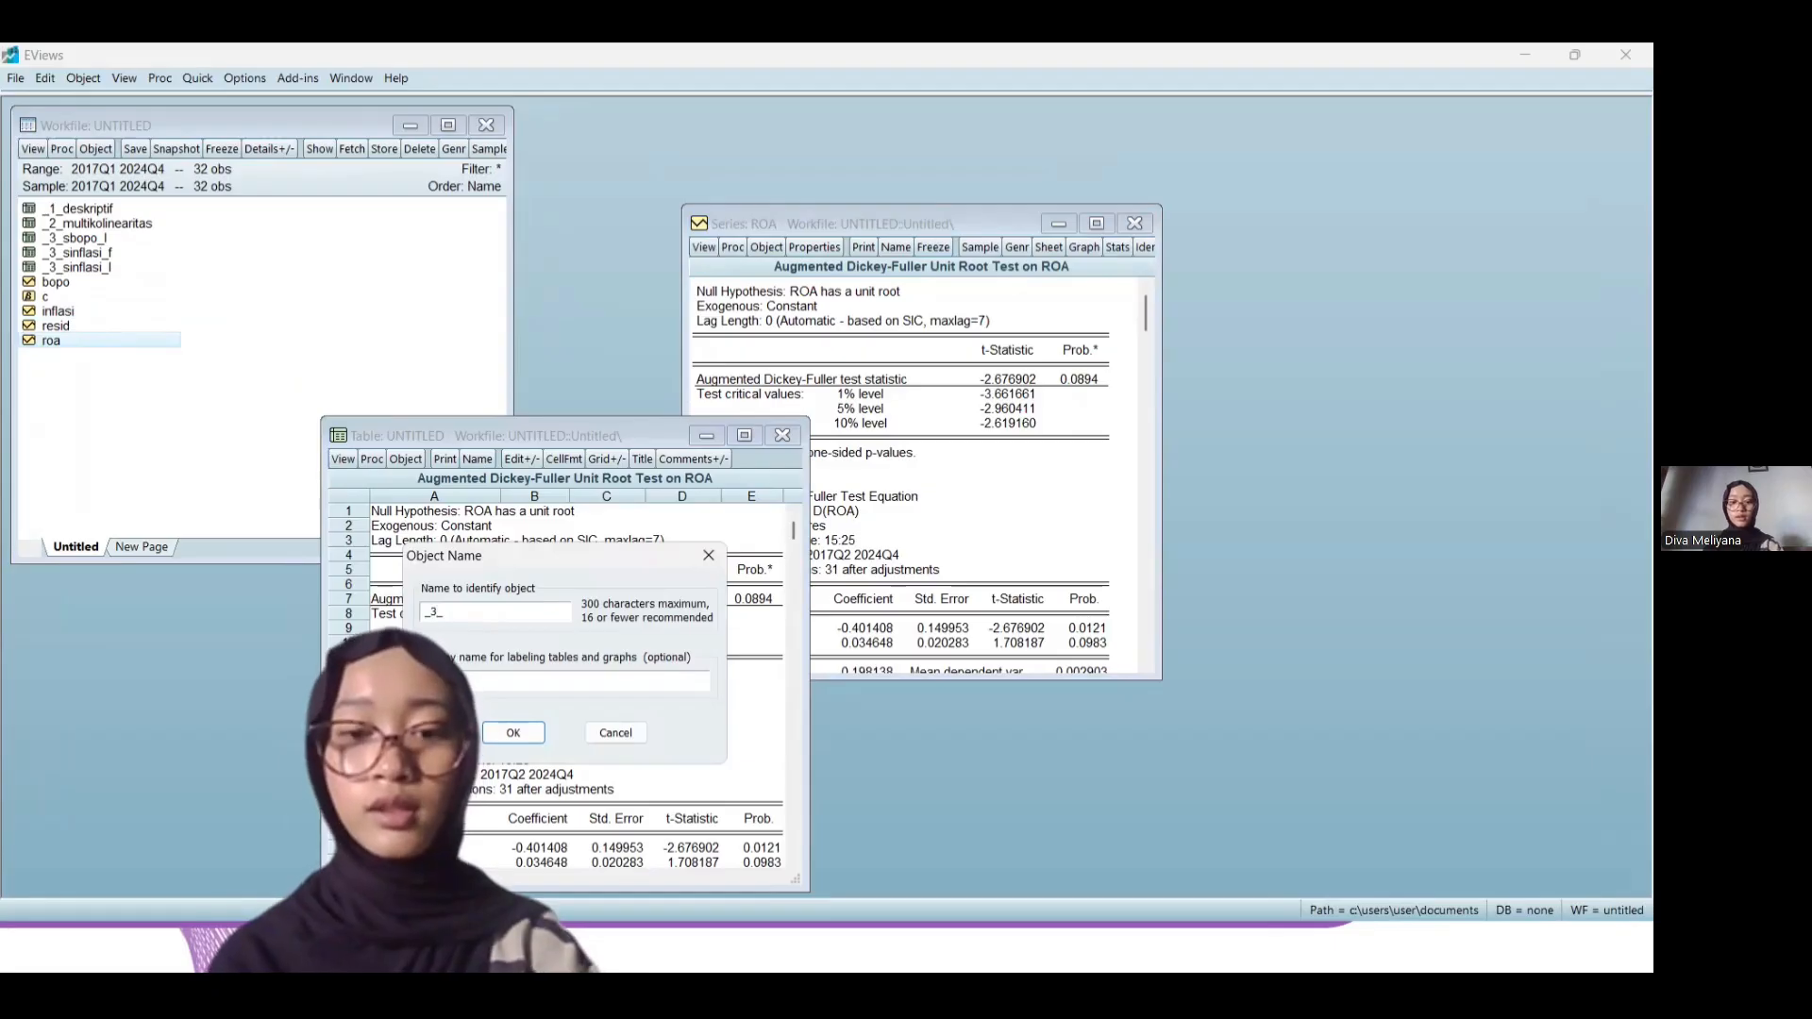
type("ROA_")
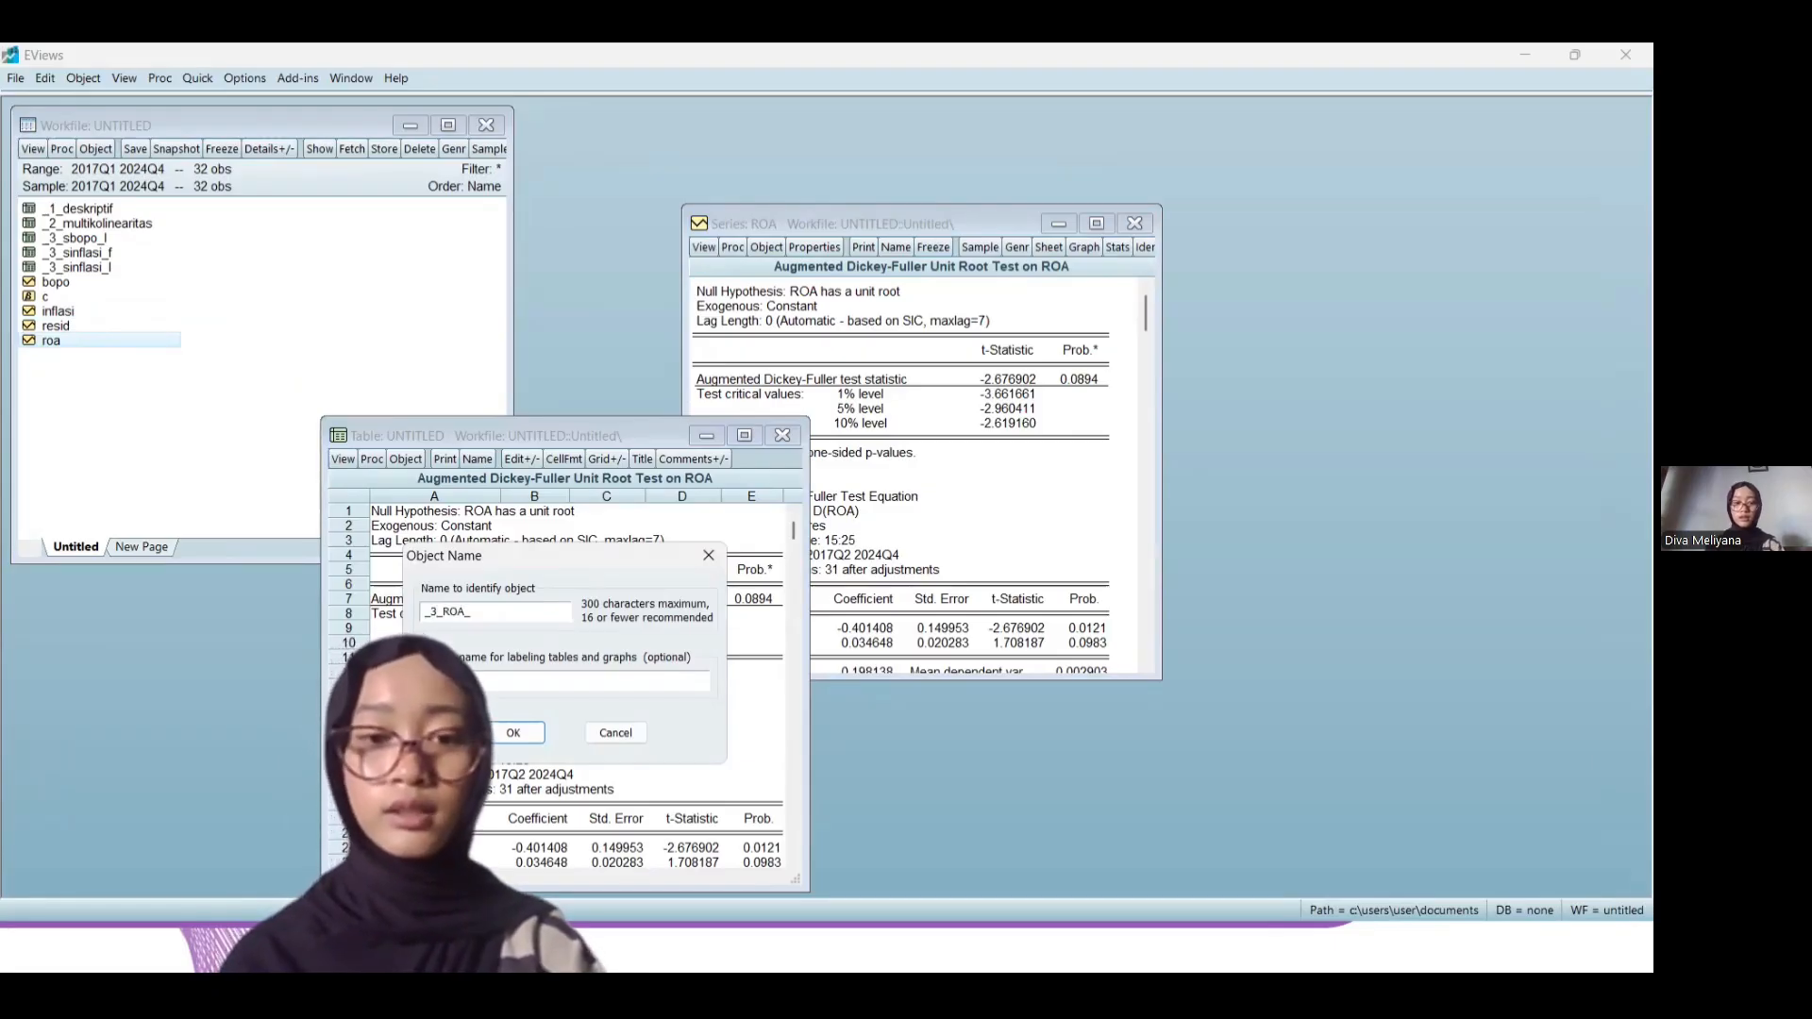
key("BackSpace")
key("BackSpace")
key("BackSpace")
key("BackSpace")
type("S")
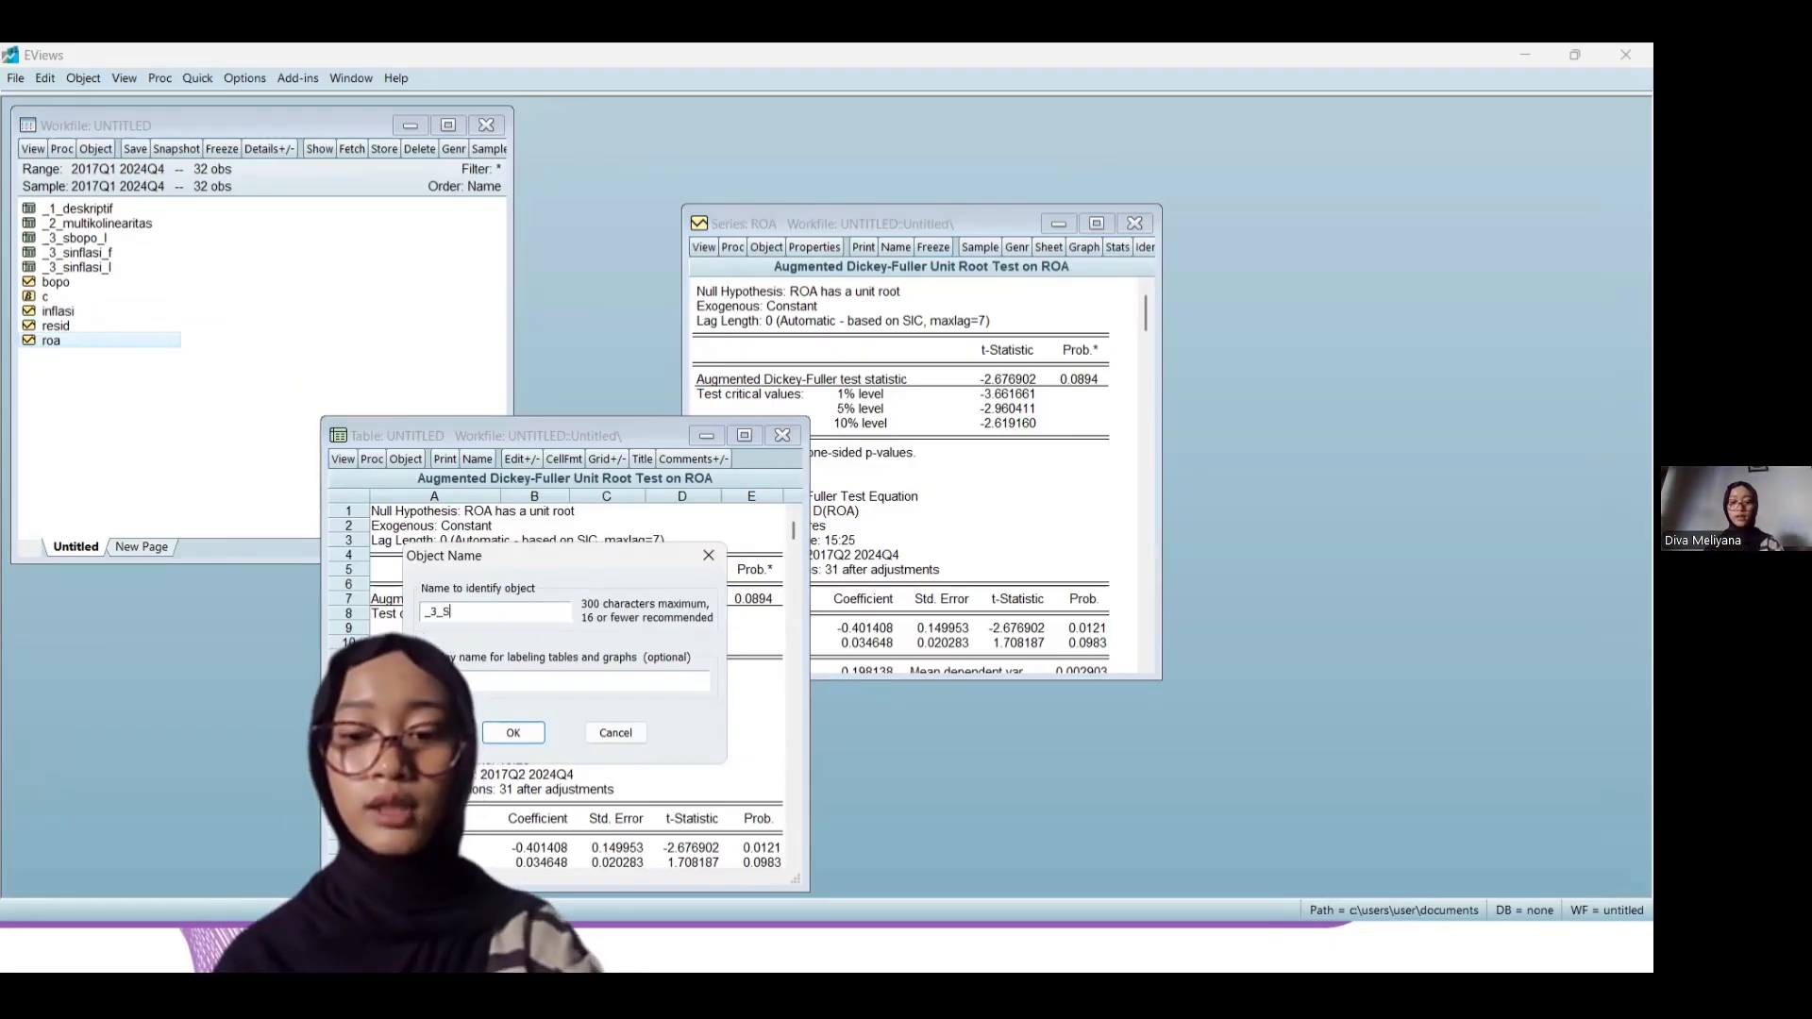
type("ROA")
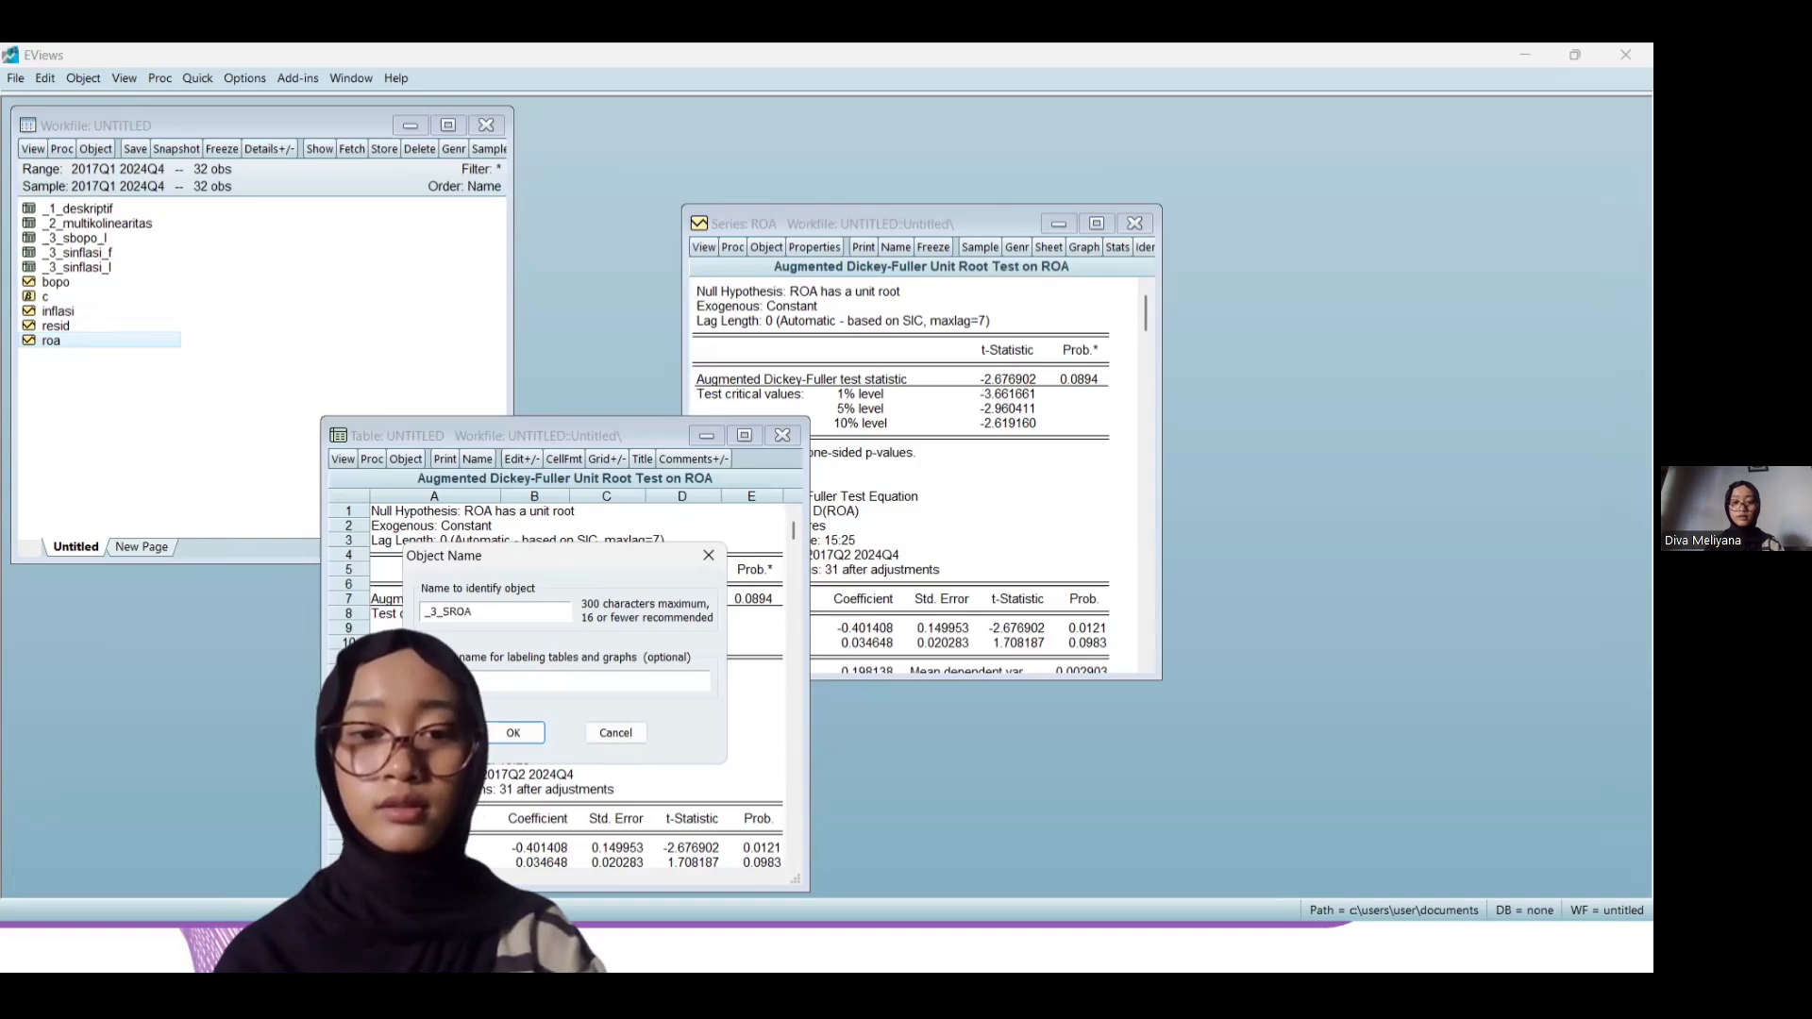
type("_L")
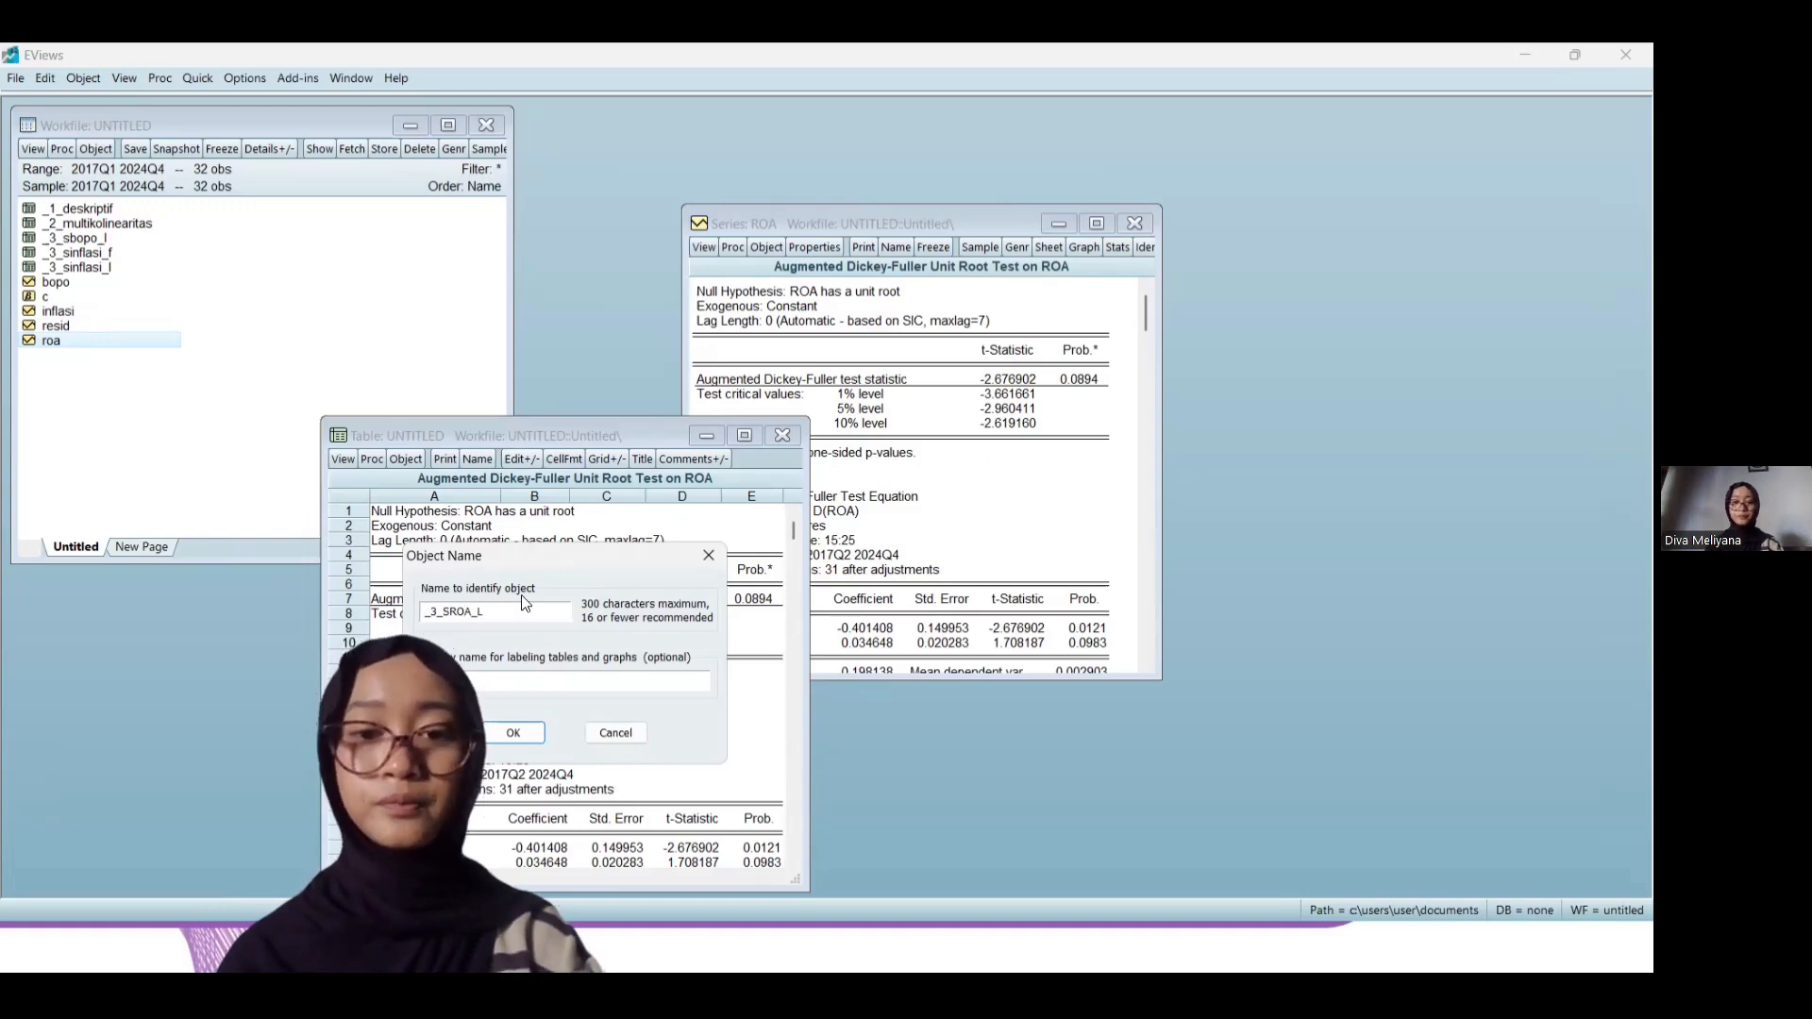
key("Return")
left_click(782, 435)
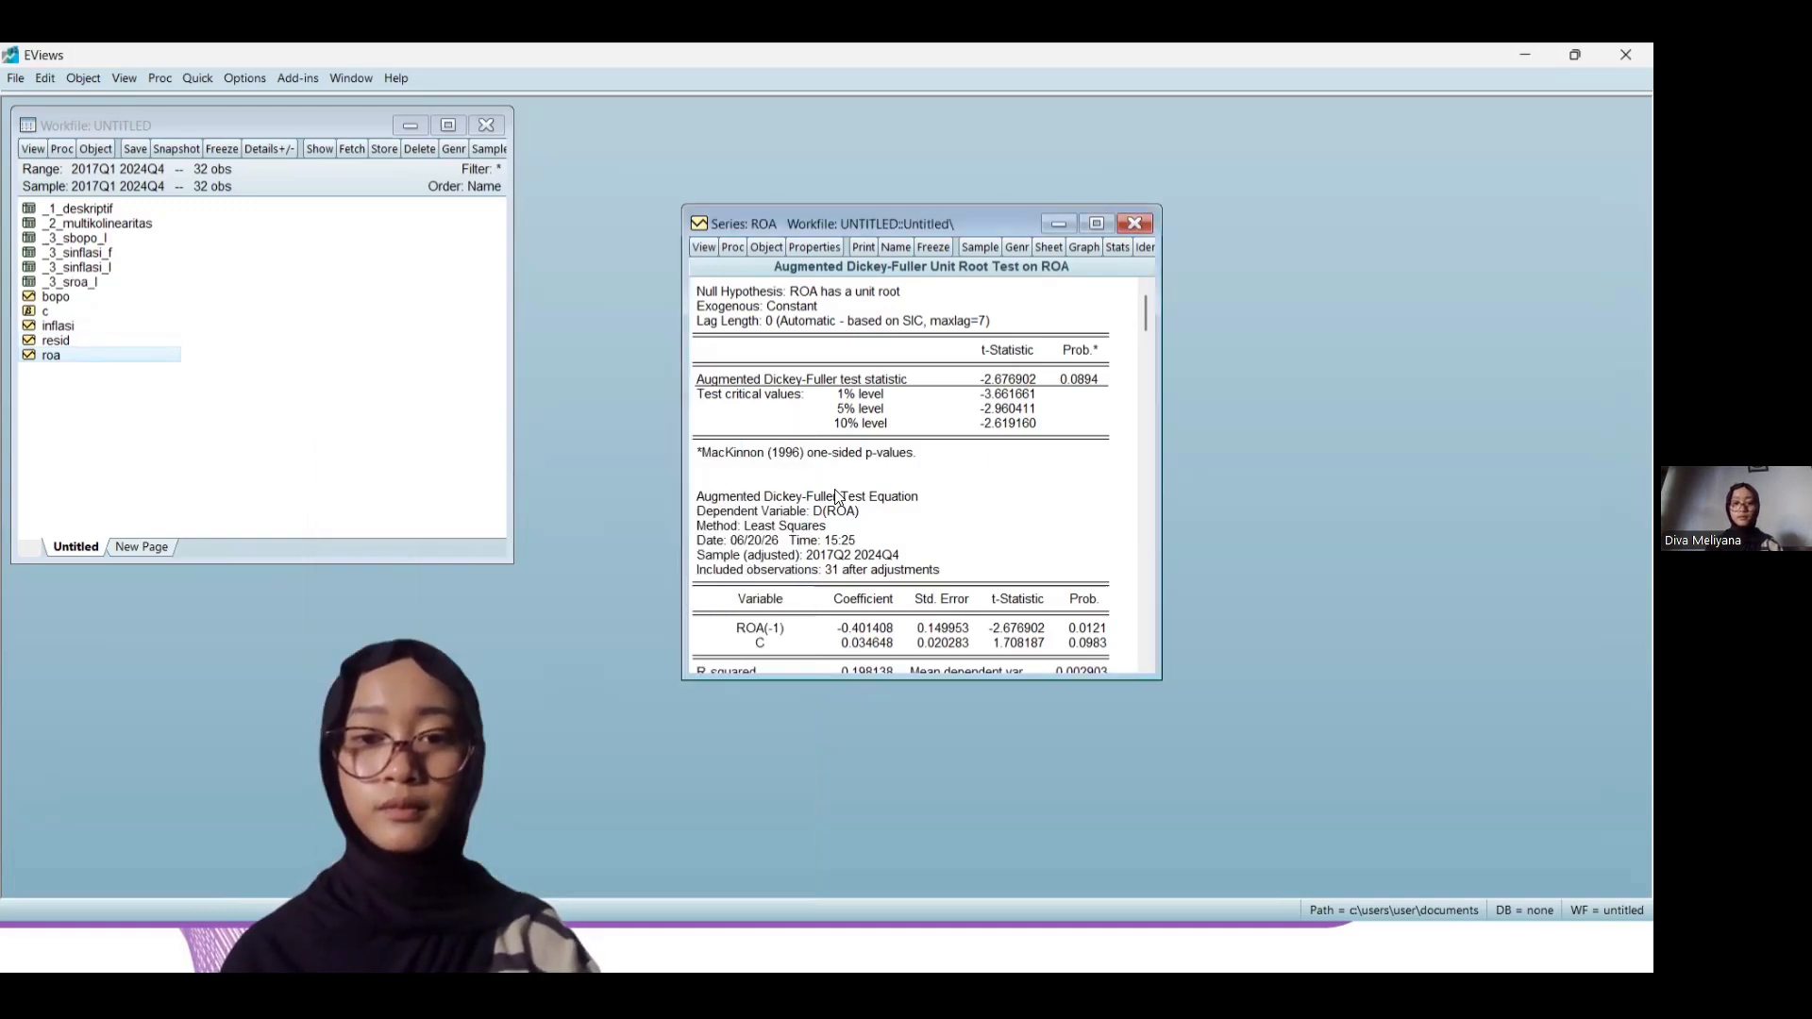
Switch to the presentation in Firefox and advance to the Uji Stasioneritas slide interpreting ROA at level
key("super+Tab")
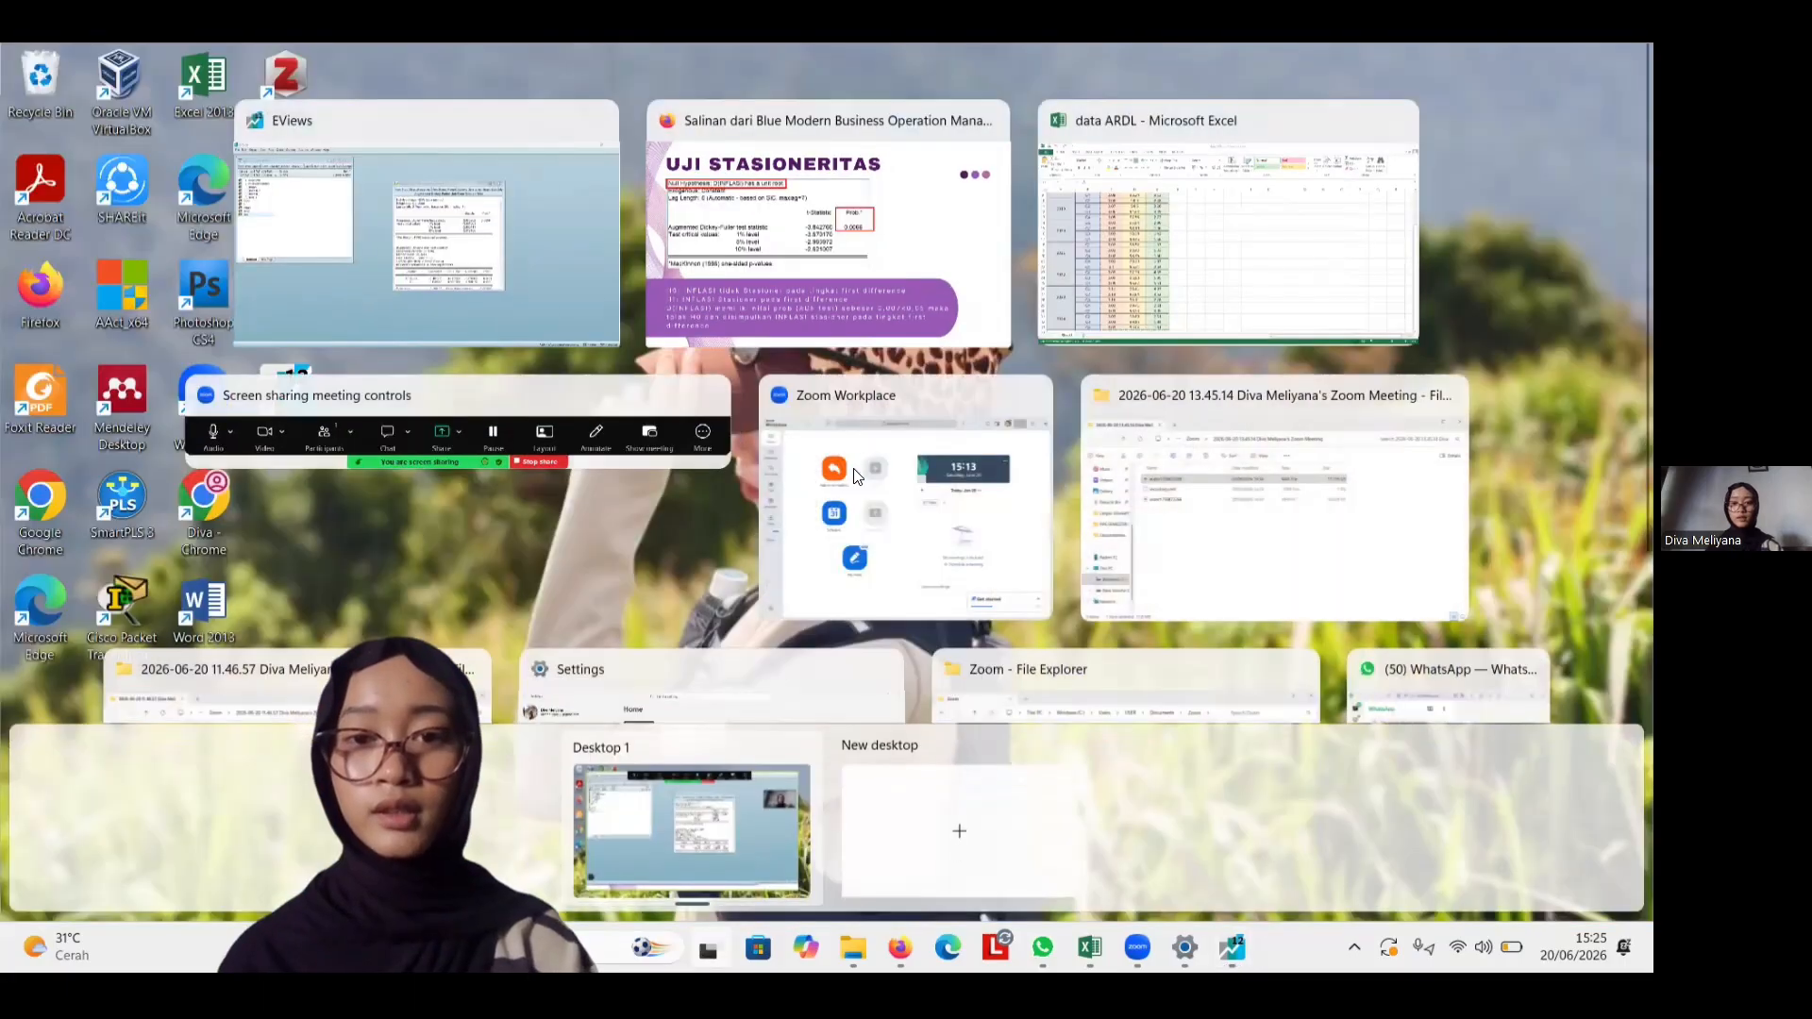
left_click(859, 215)
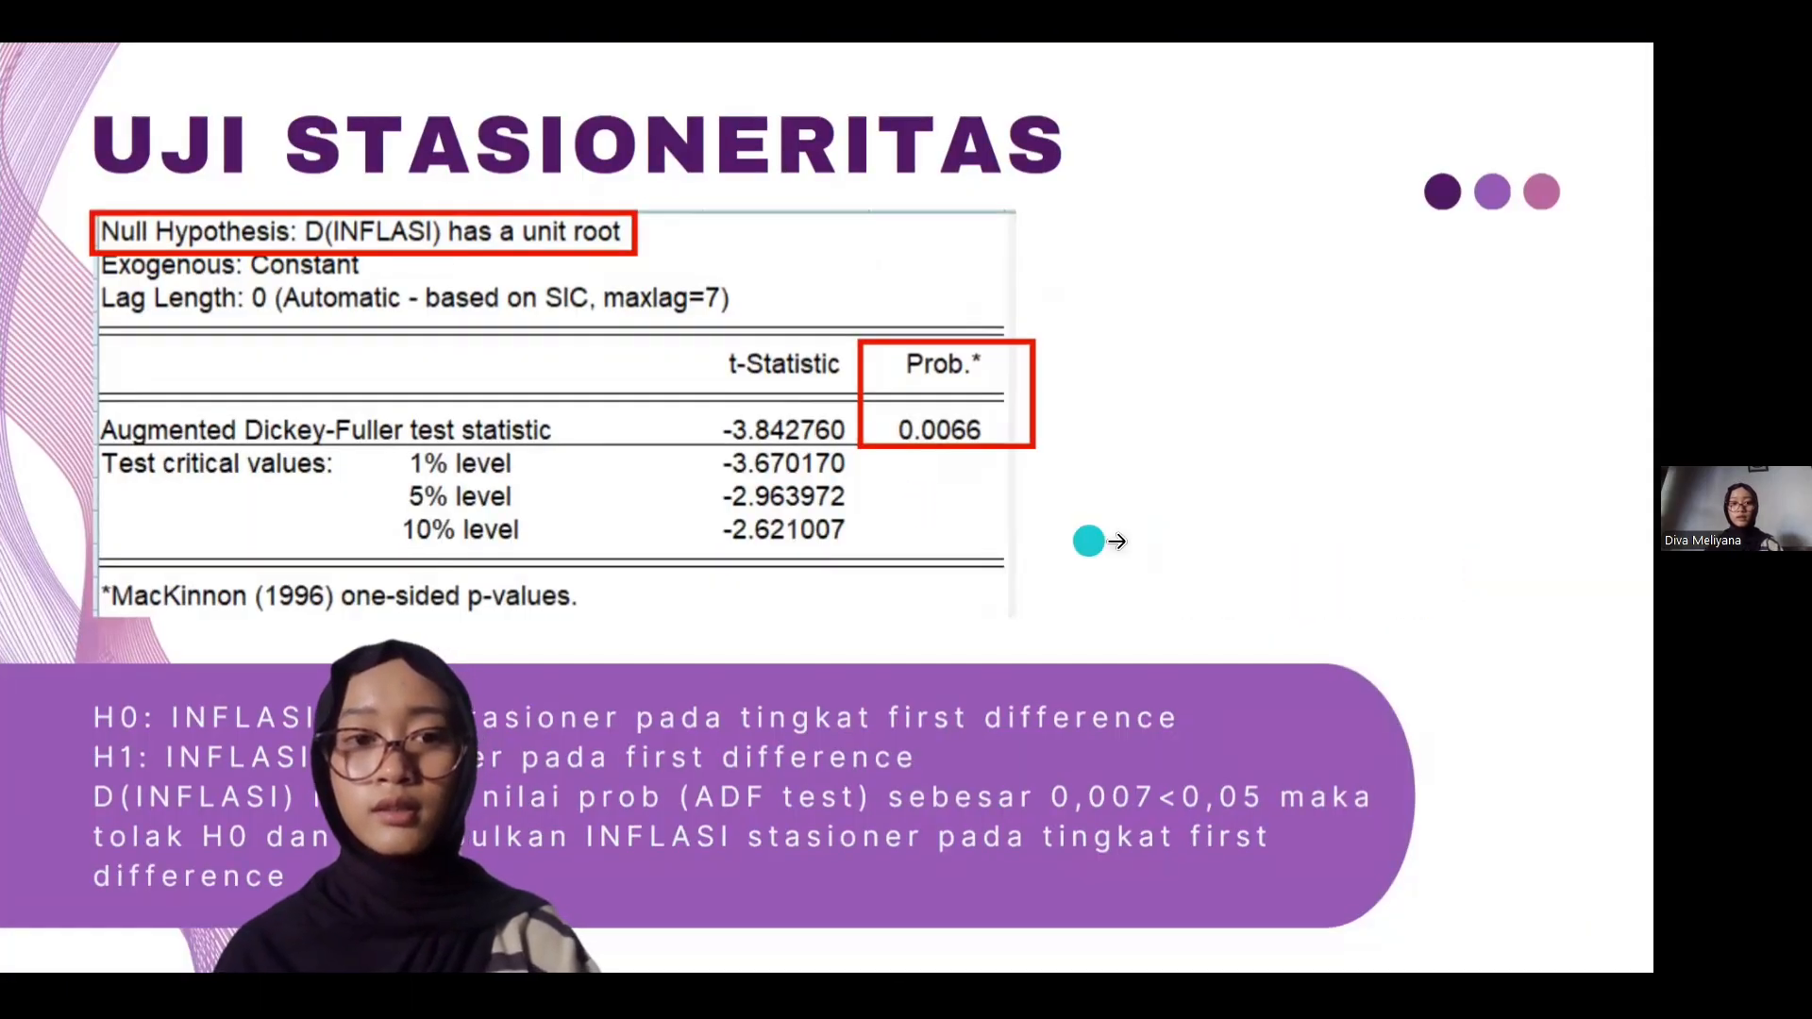
left_click(1316, 541)
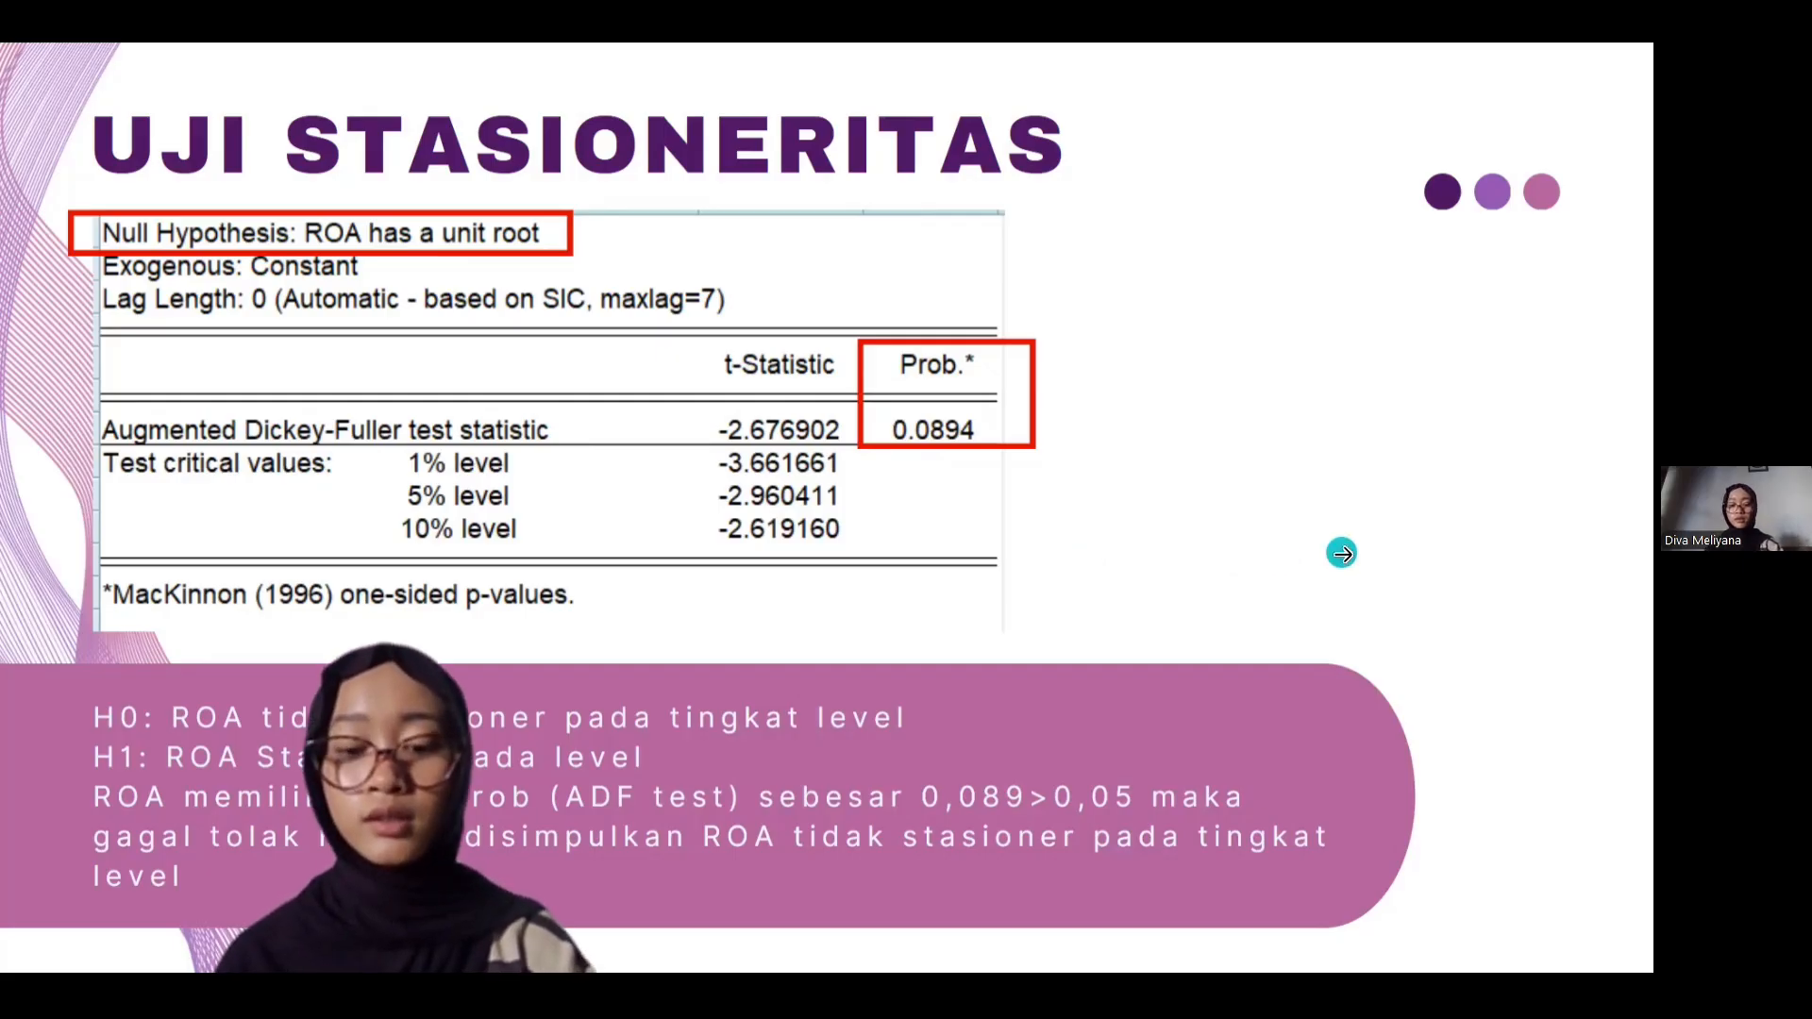
Return to EViews and run a standard Augmented Dickey-Fuller unit root test on ROA at 1st difference with intercept and Schwarz lag selection, maximum 7
key("super+Tab")
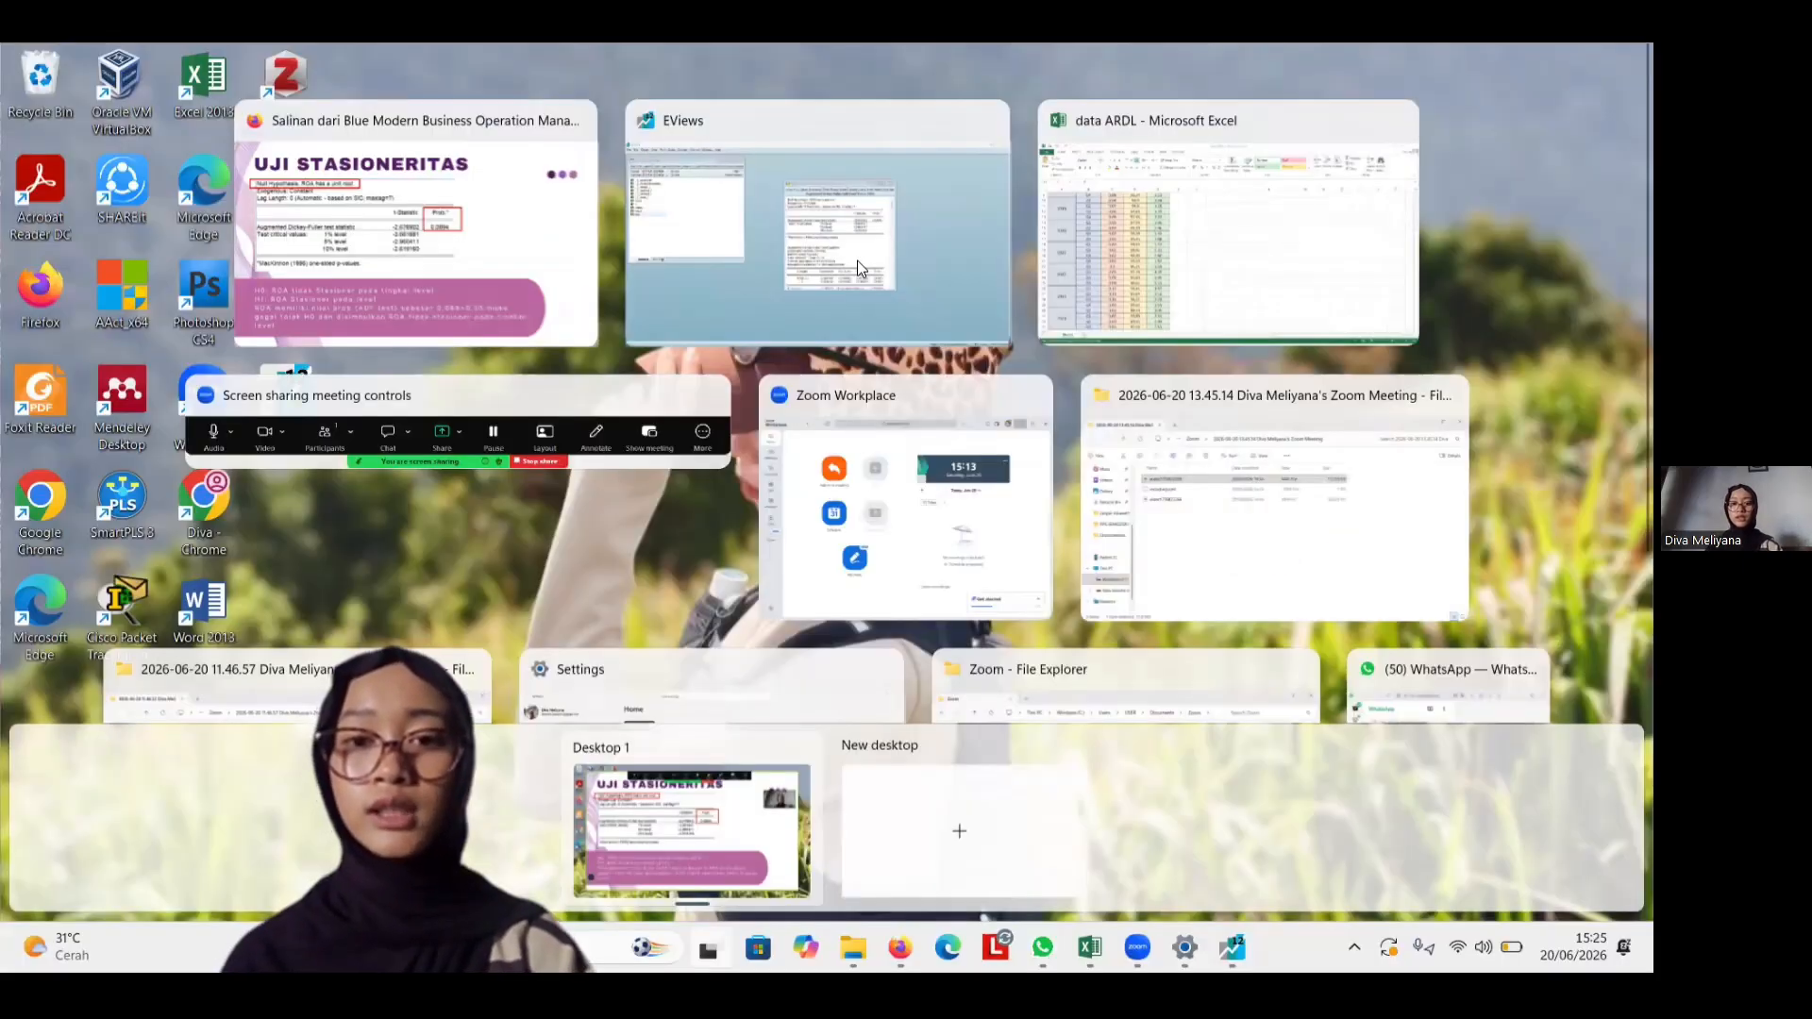
left_click(857, 260)
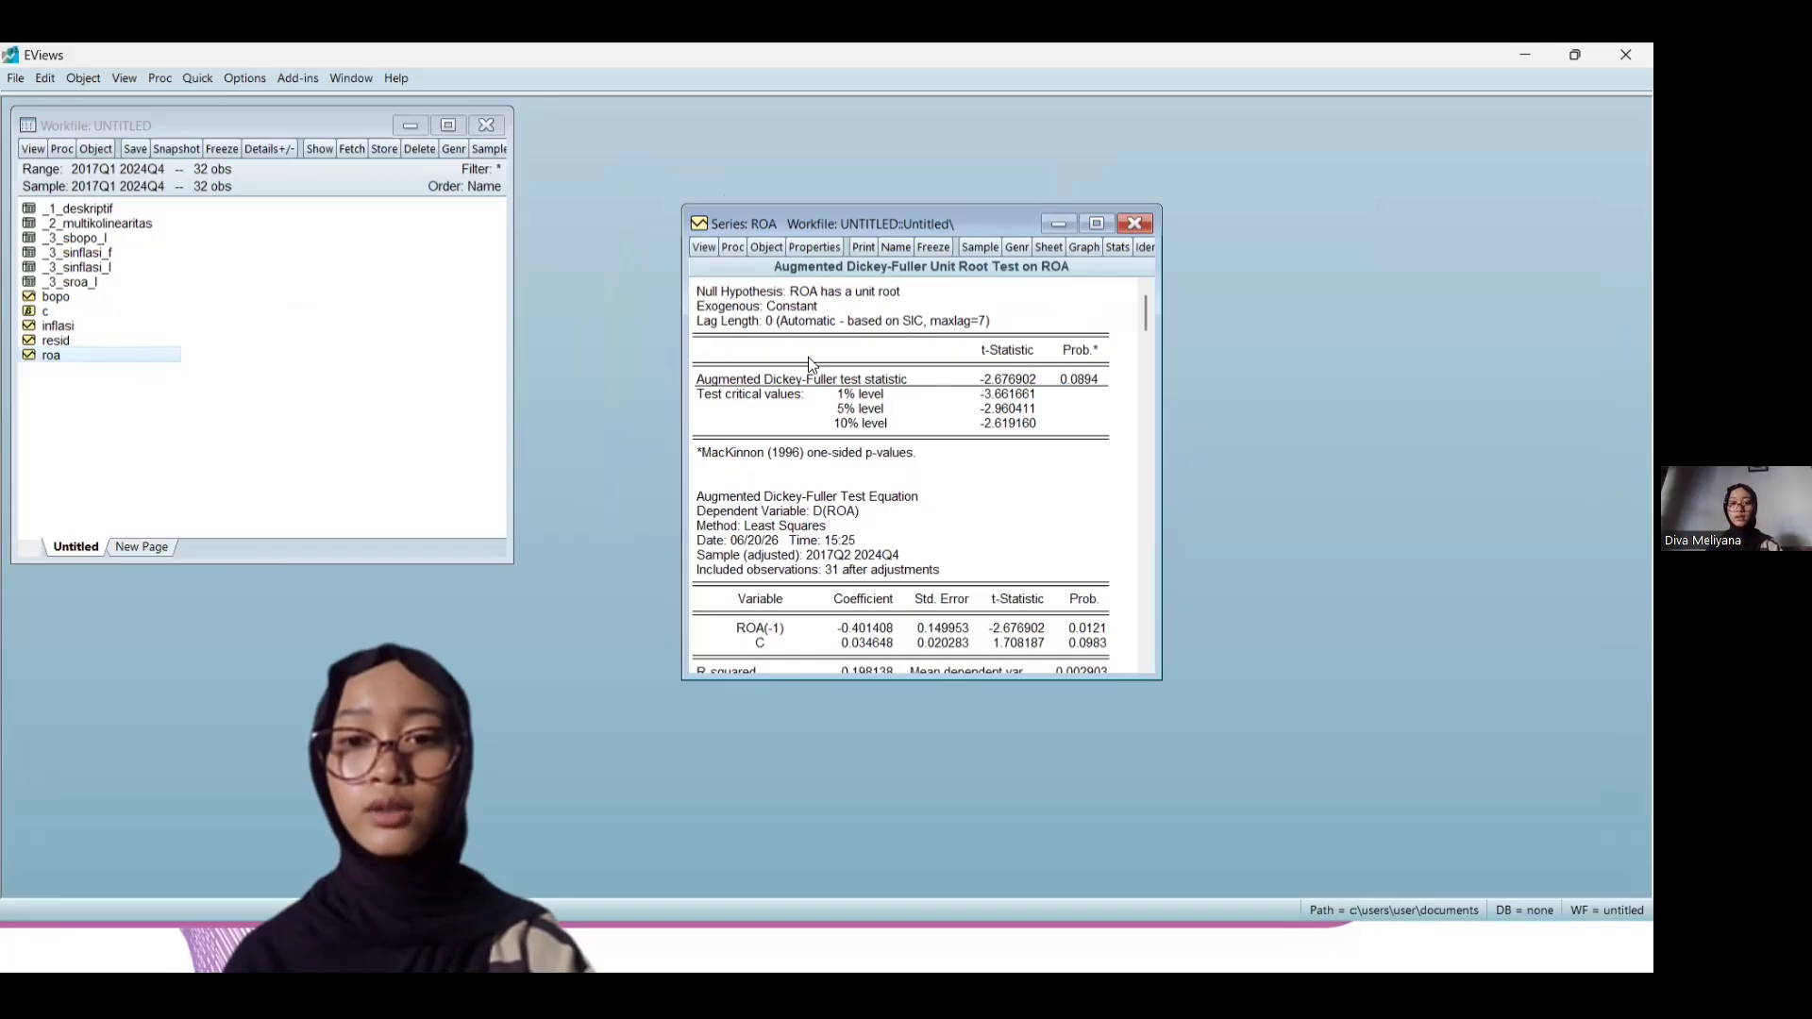
left_click(705, 247)
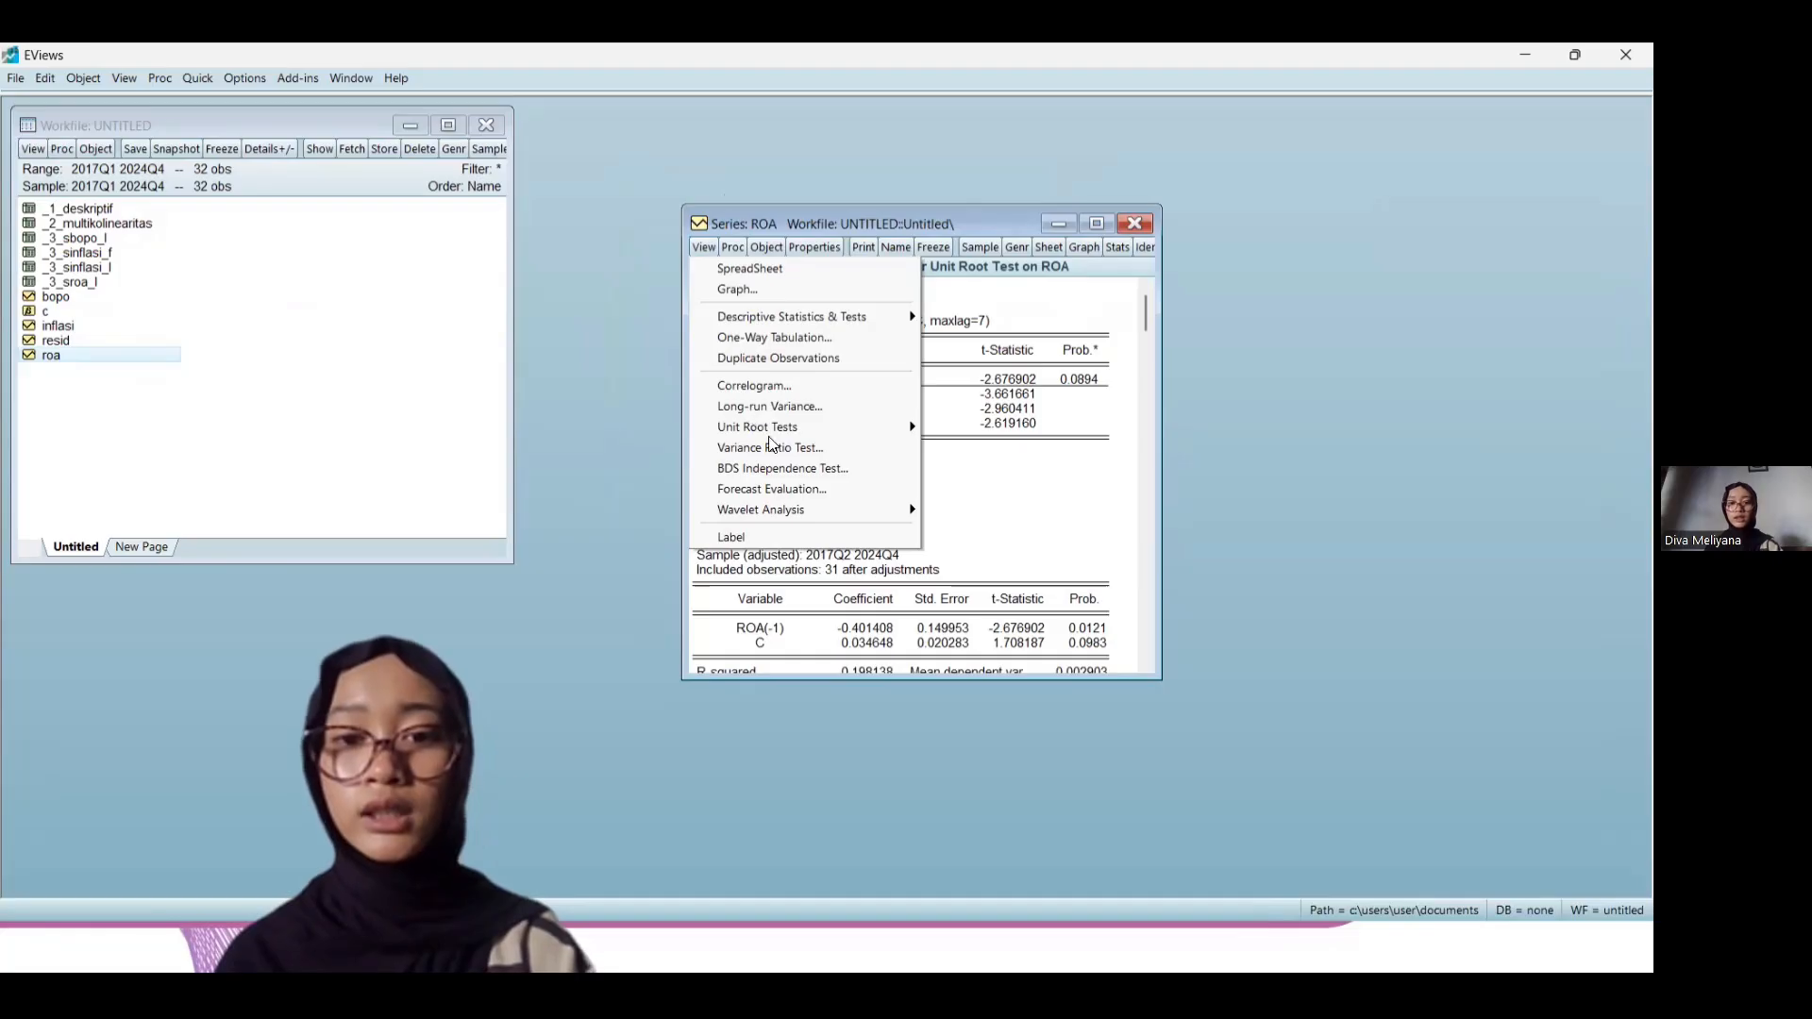
mouse_move(775, 435)
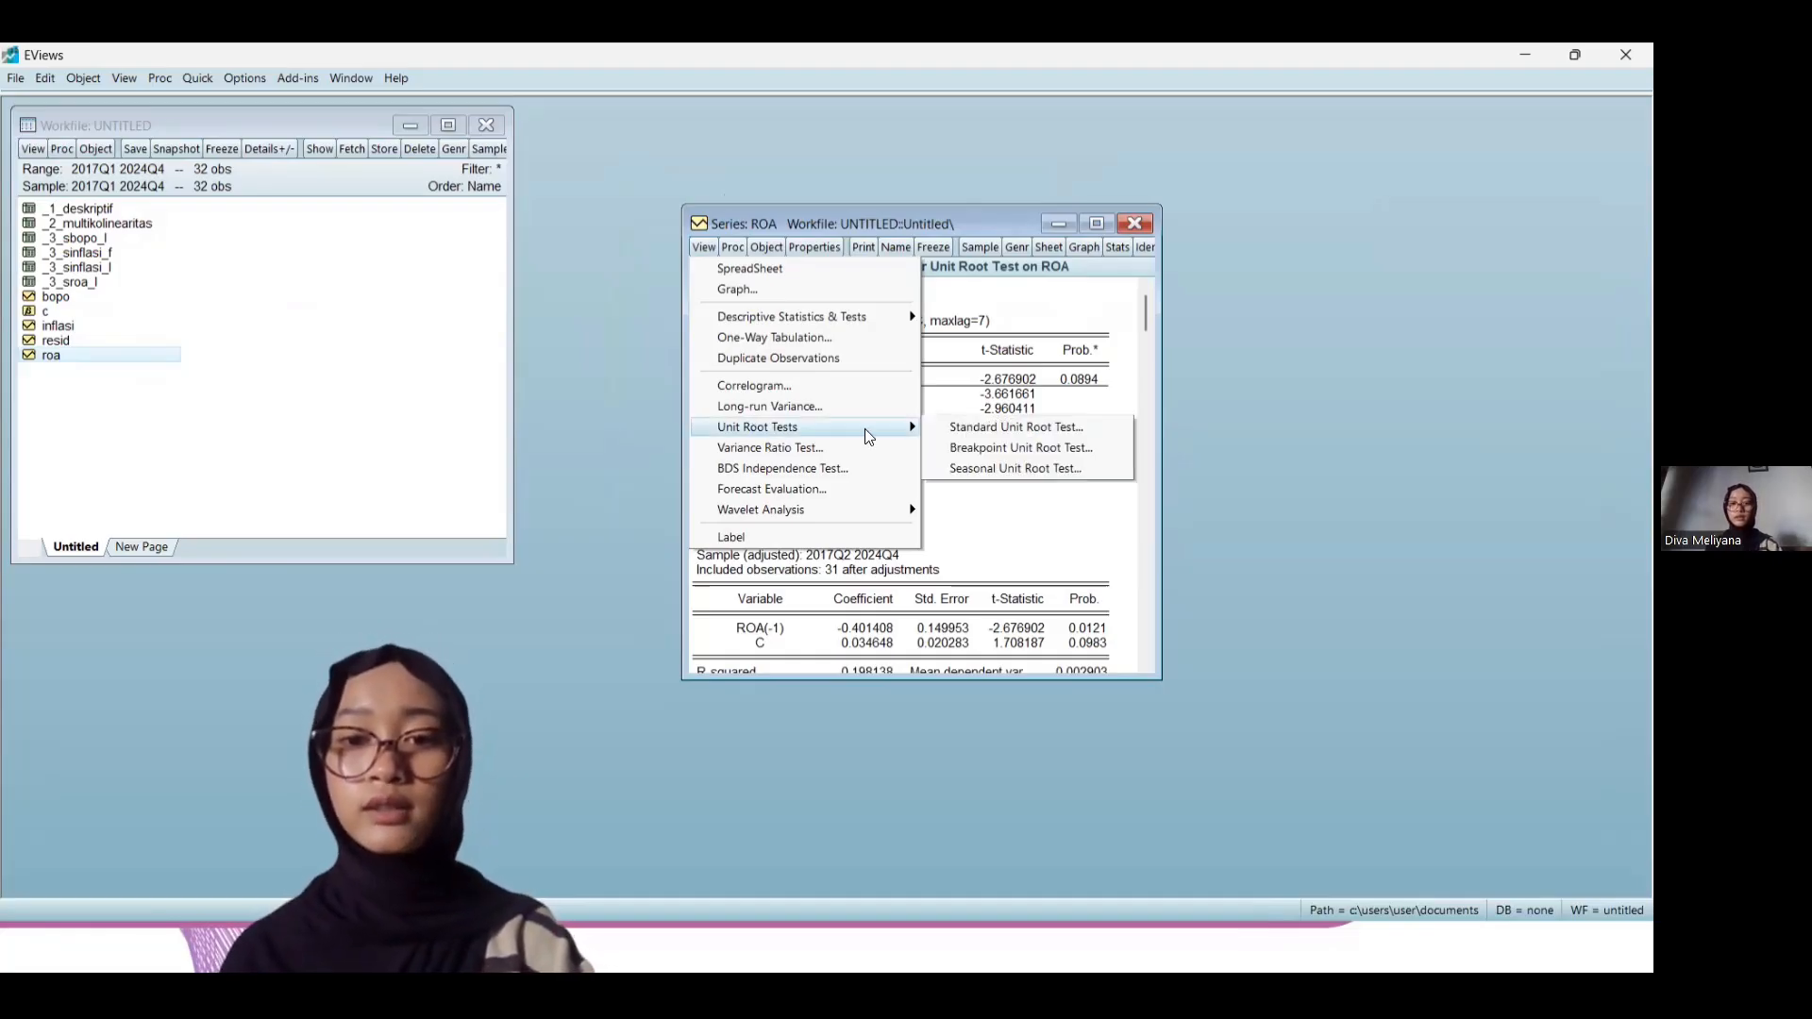
left_click(1010, 427)
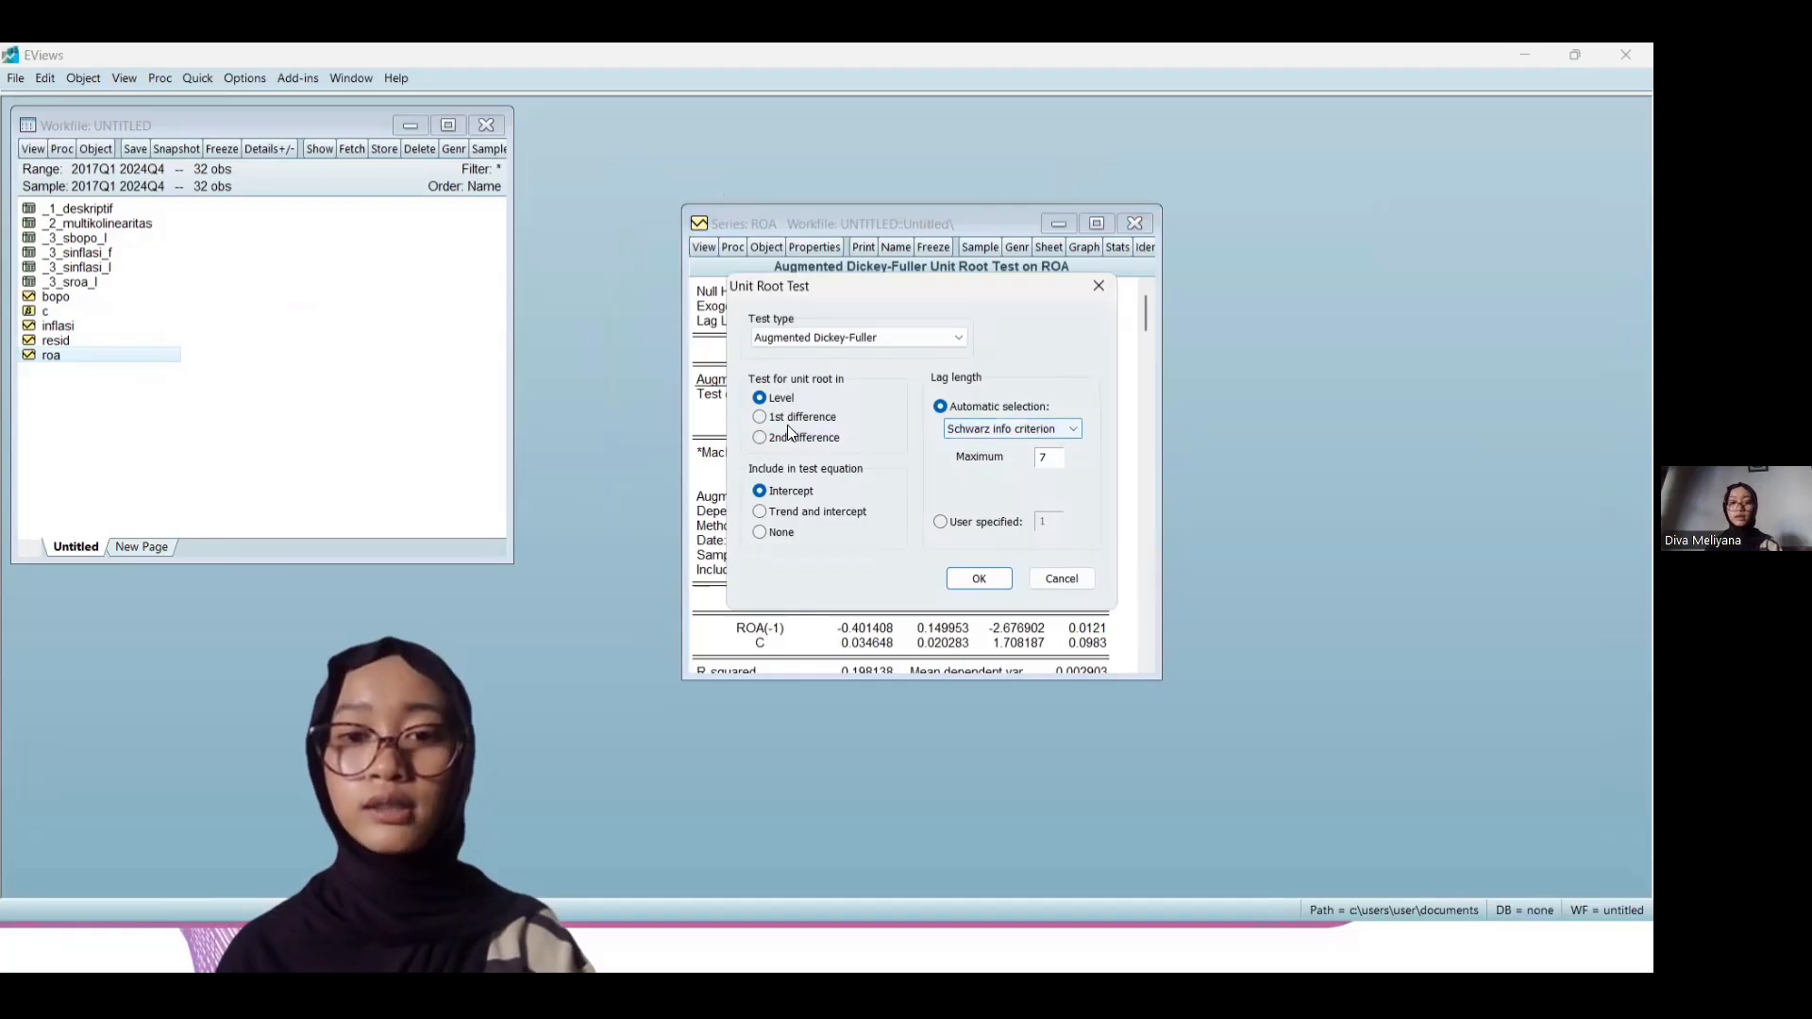
left_click(979, 578)
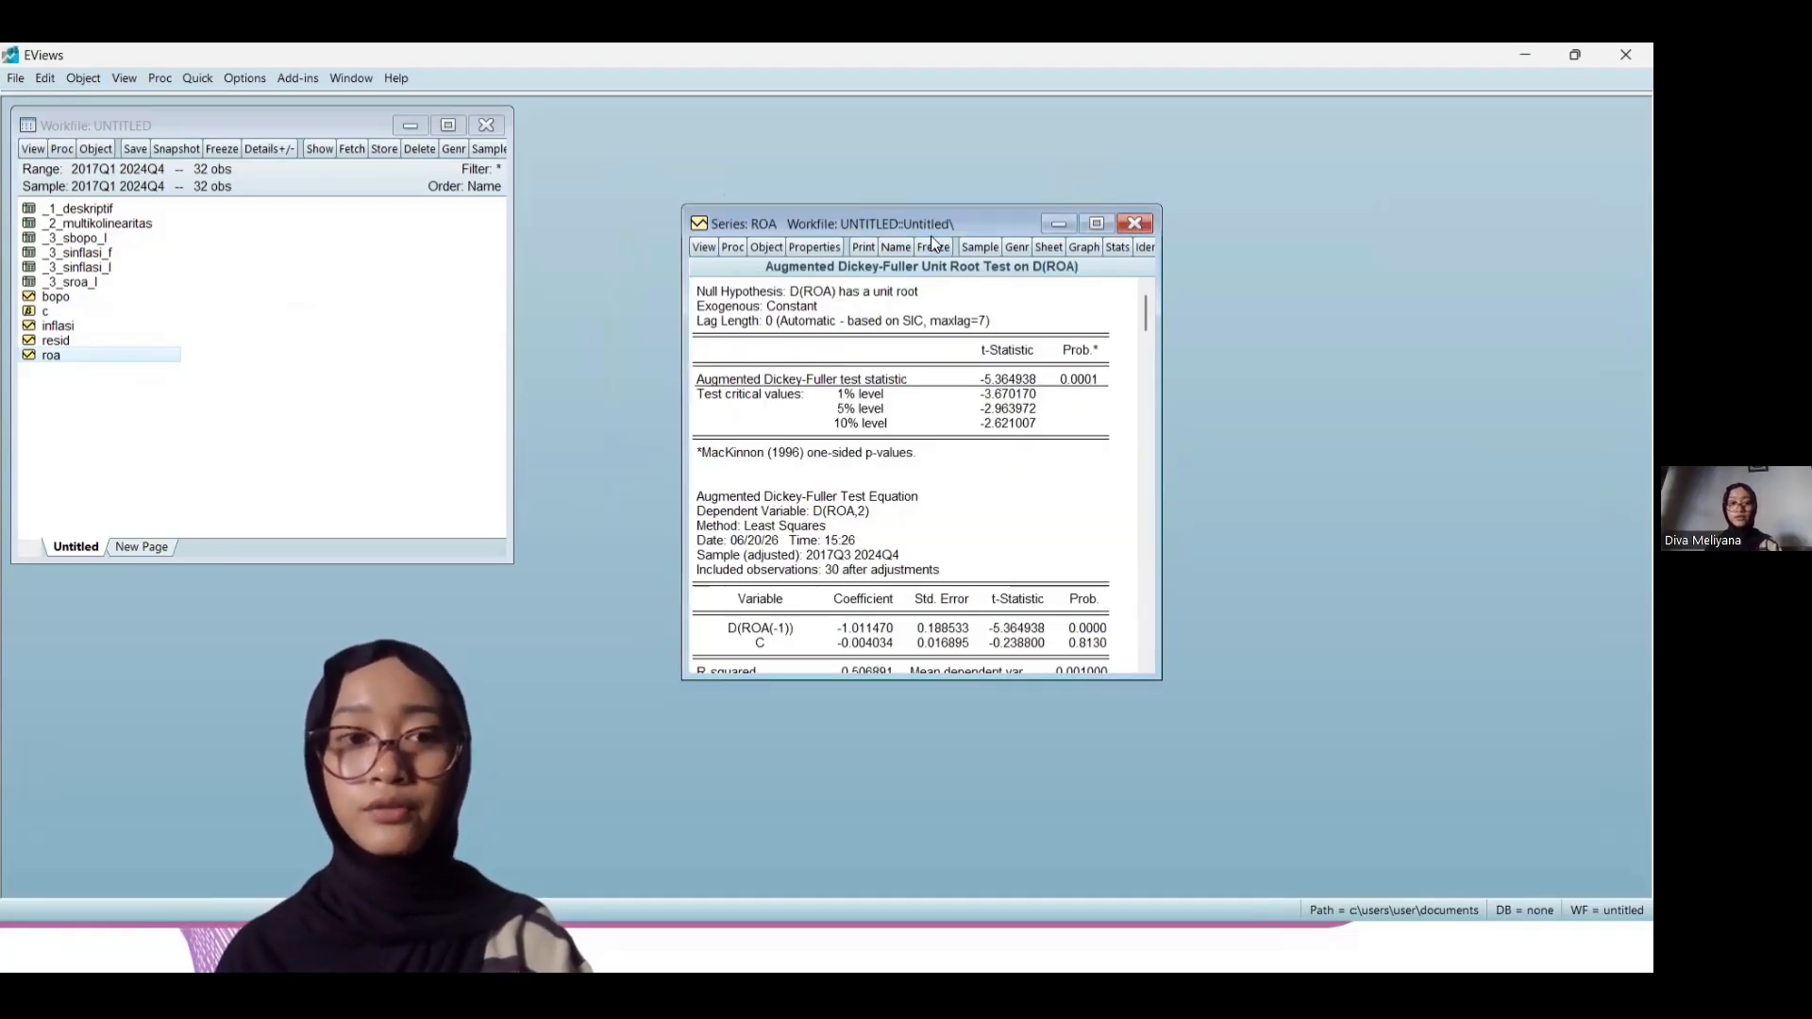
Freeze the first-difference ROA unit root test as a table, name it _3_SROA_F and close the table
left_click(935, 248)
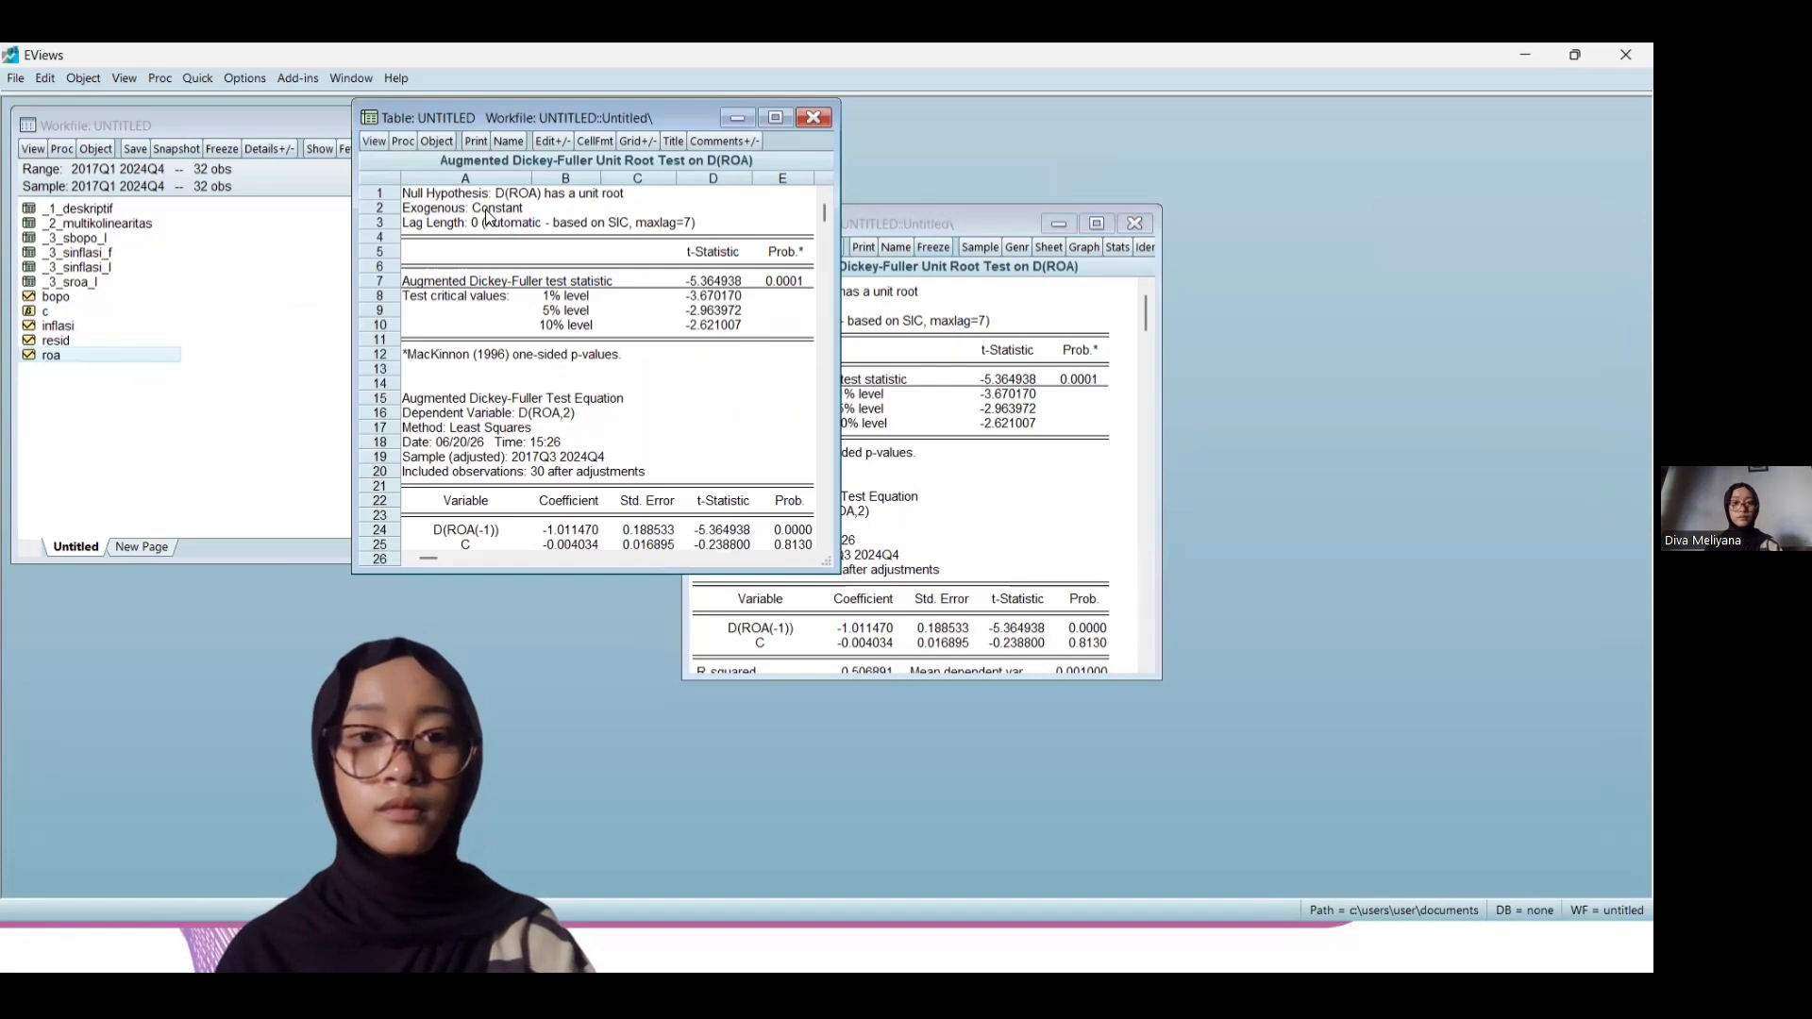
left_click(507, 140)
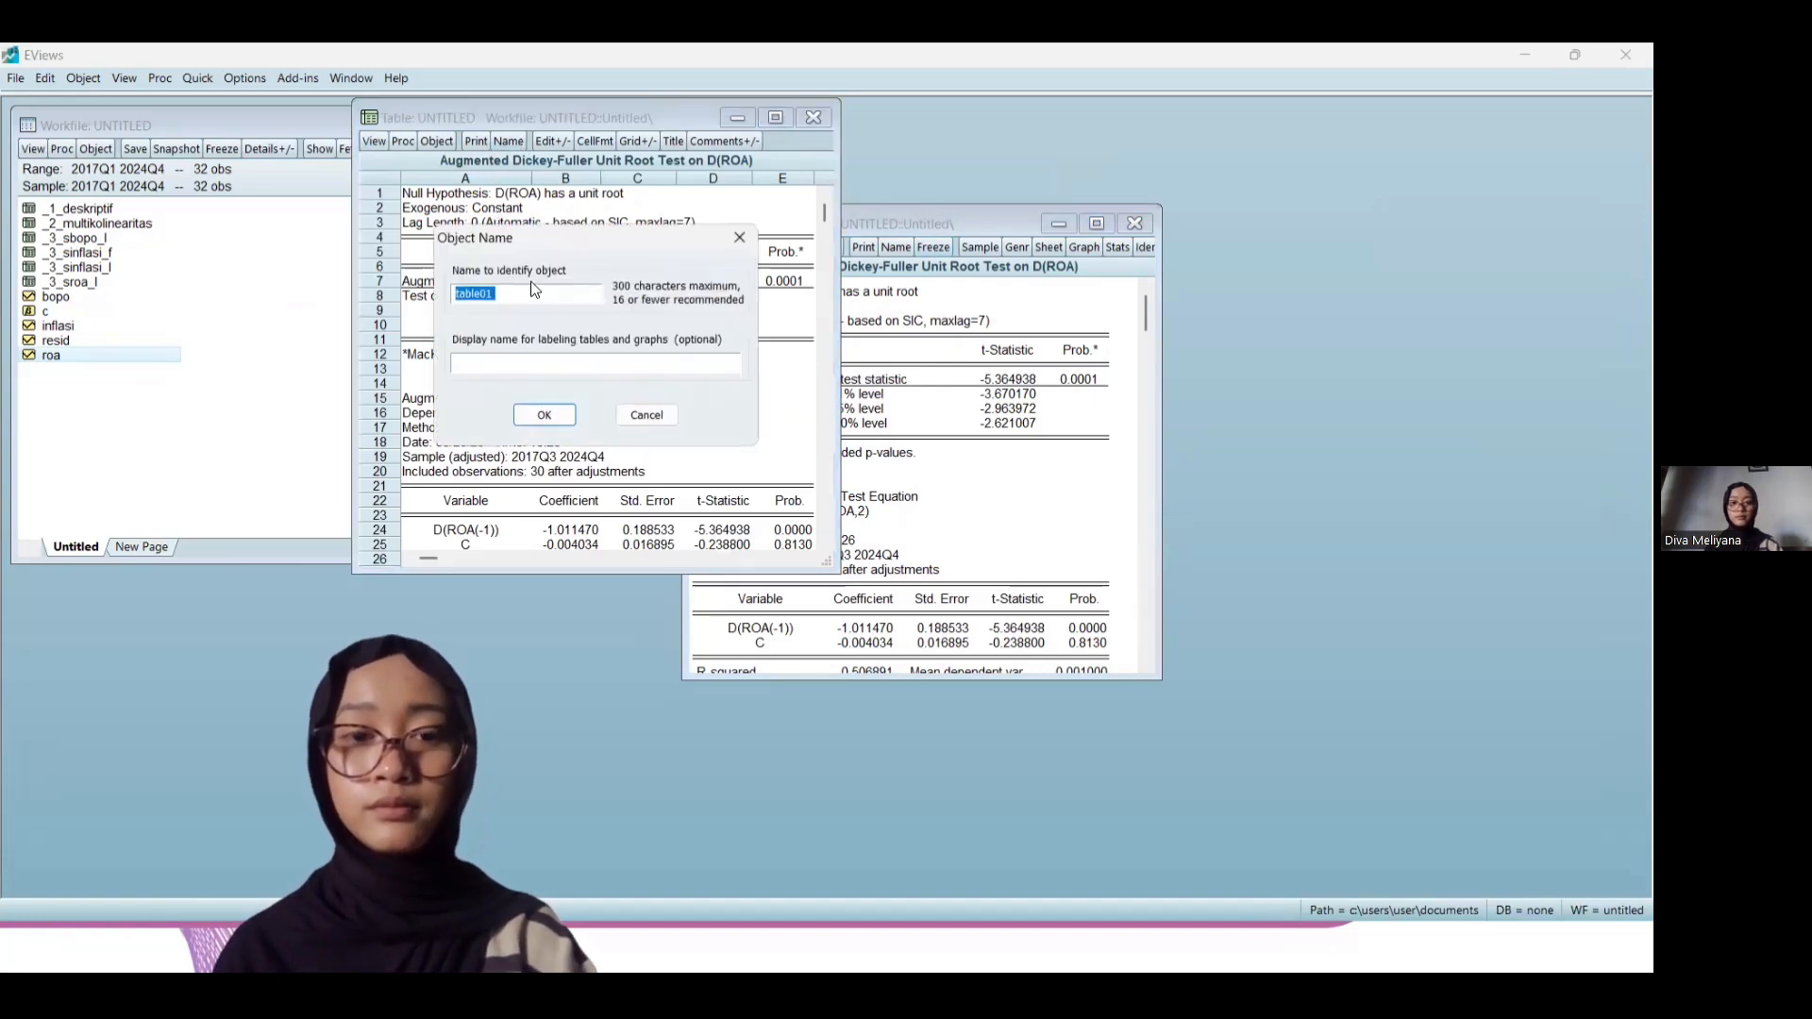
type("_")
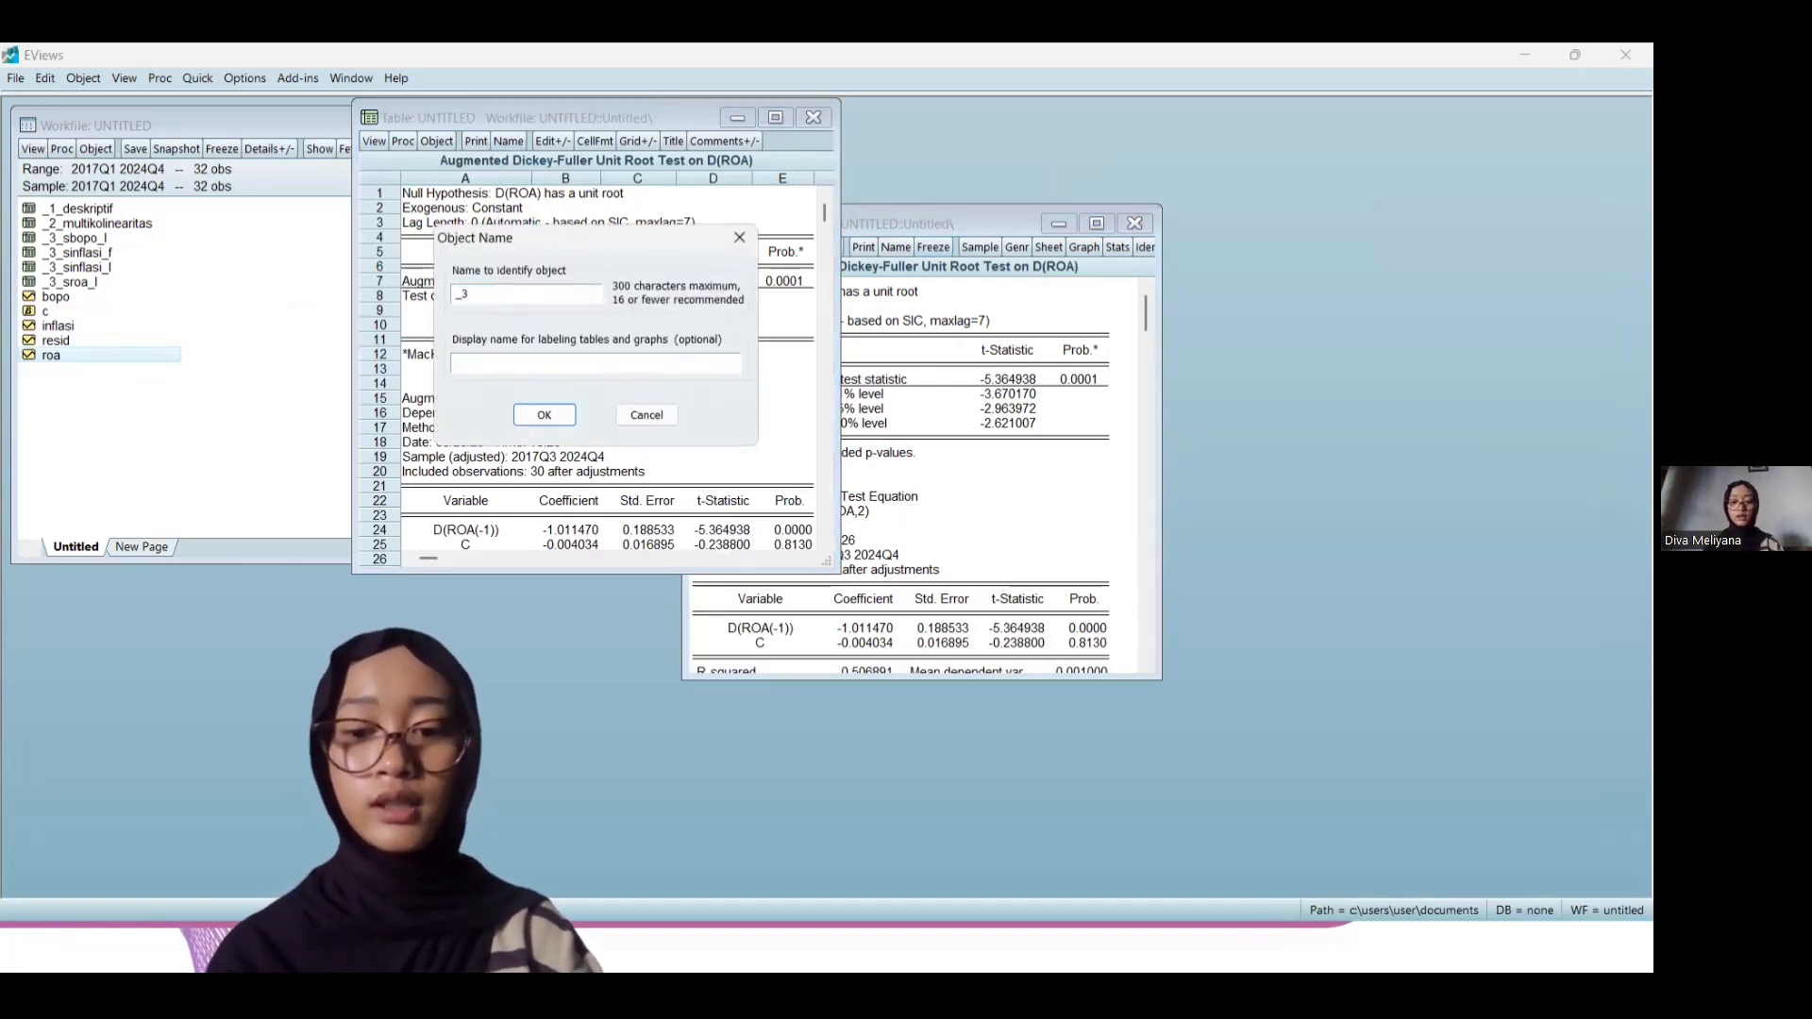
type("3_SR")
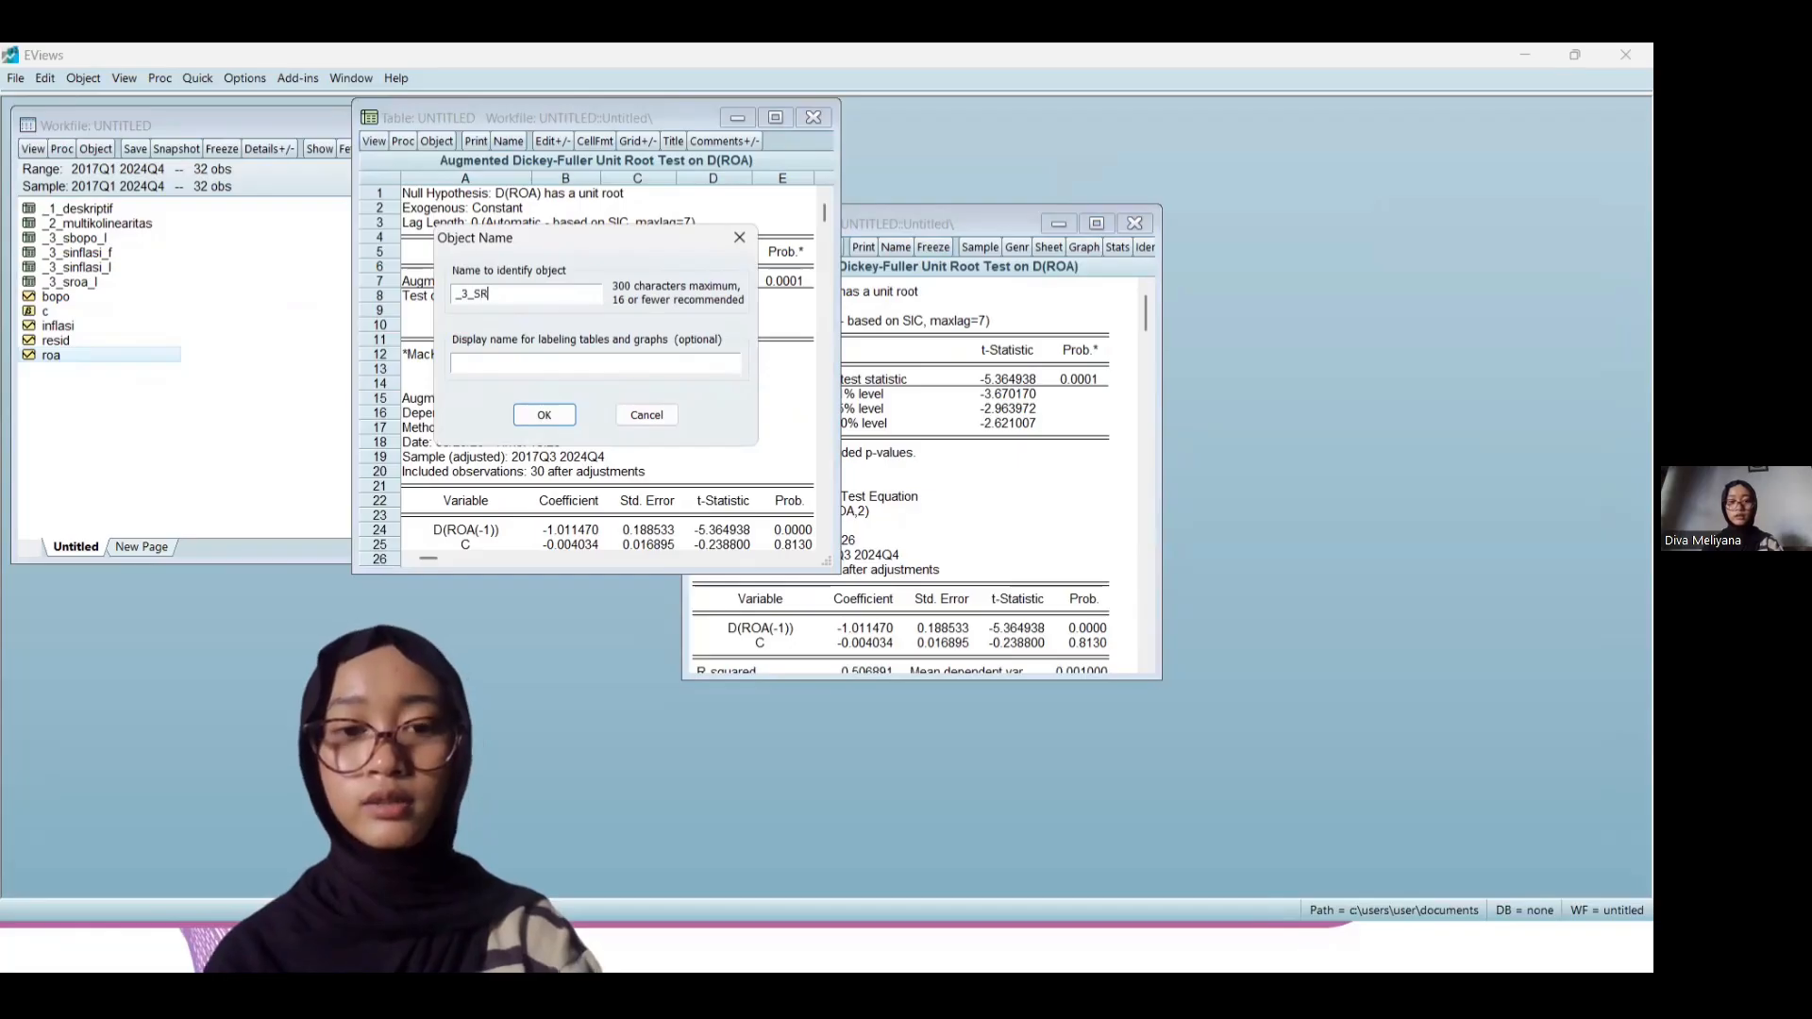
type("OA")
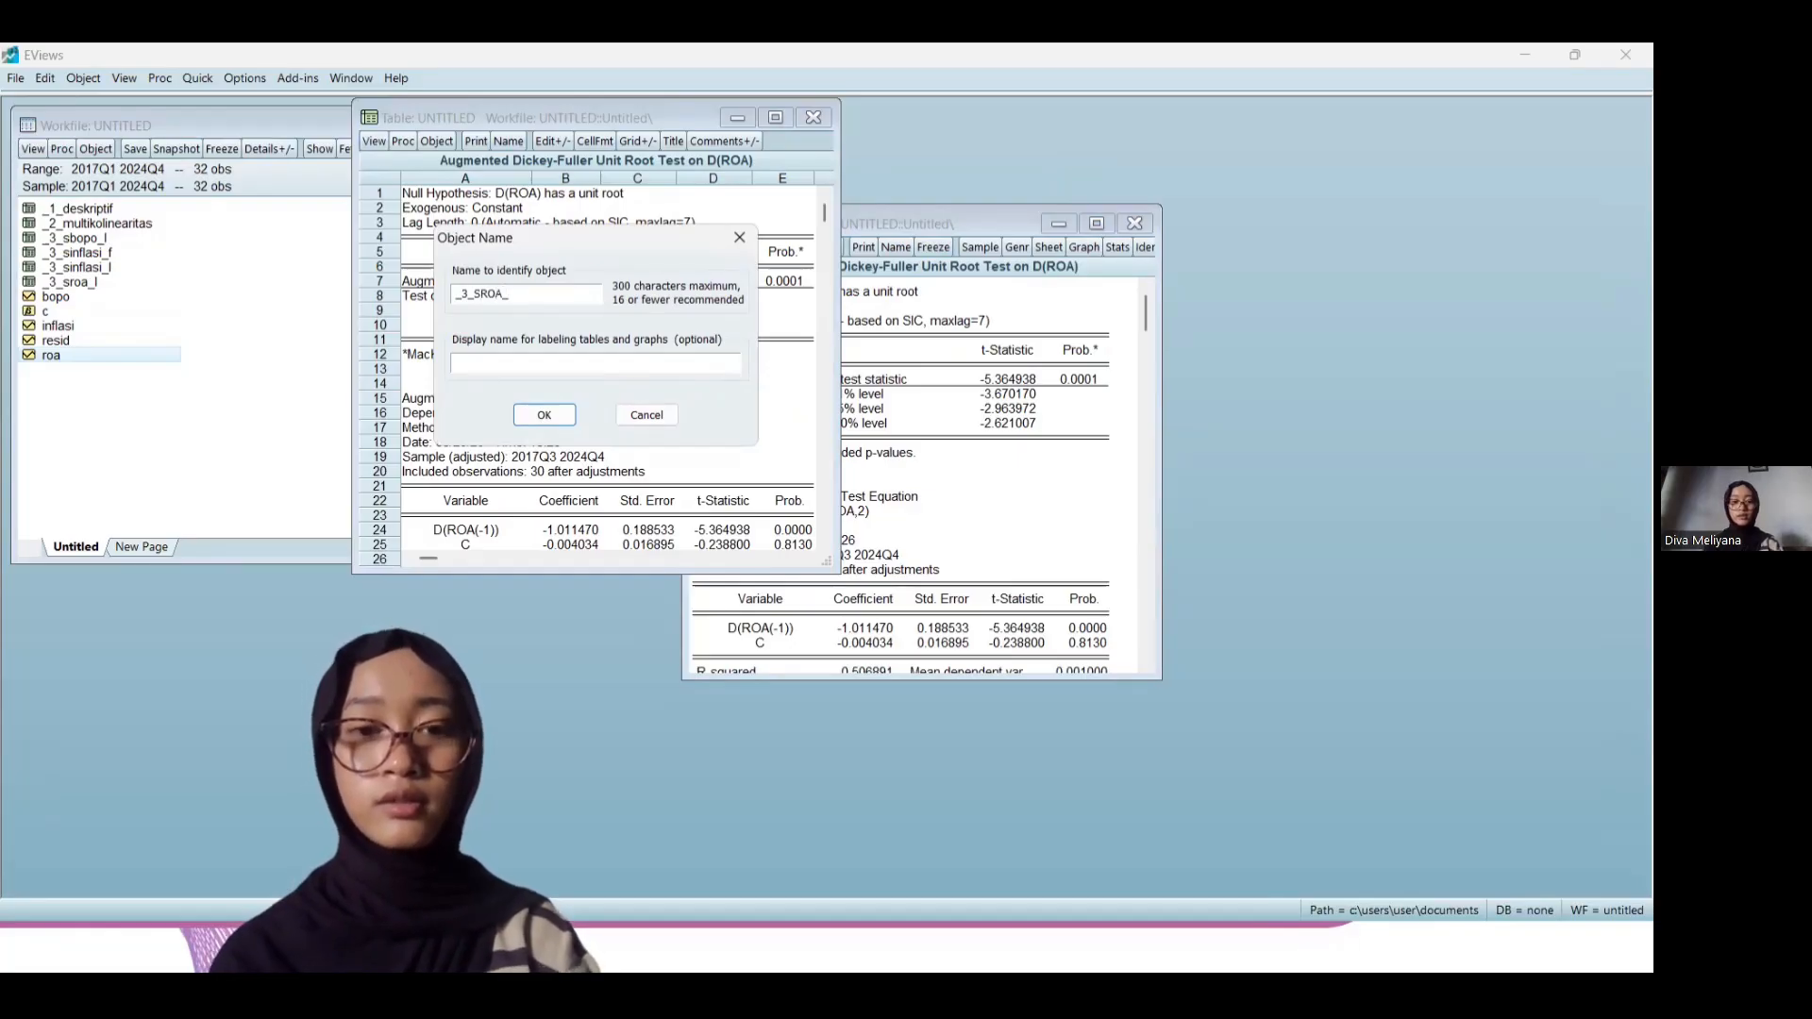
type("_F")
key("Return")
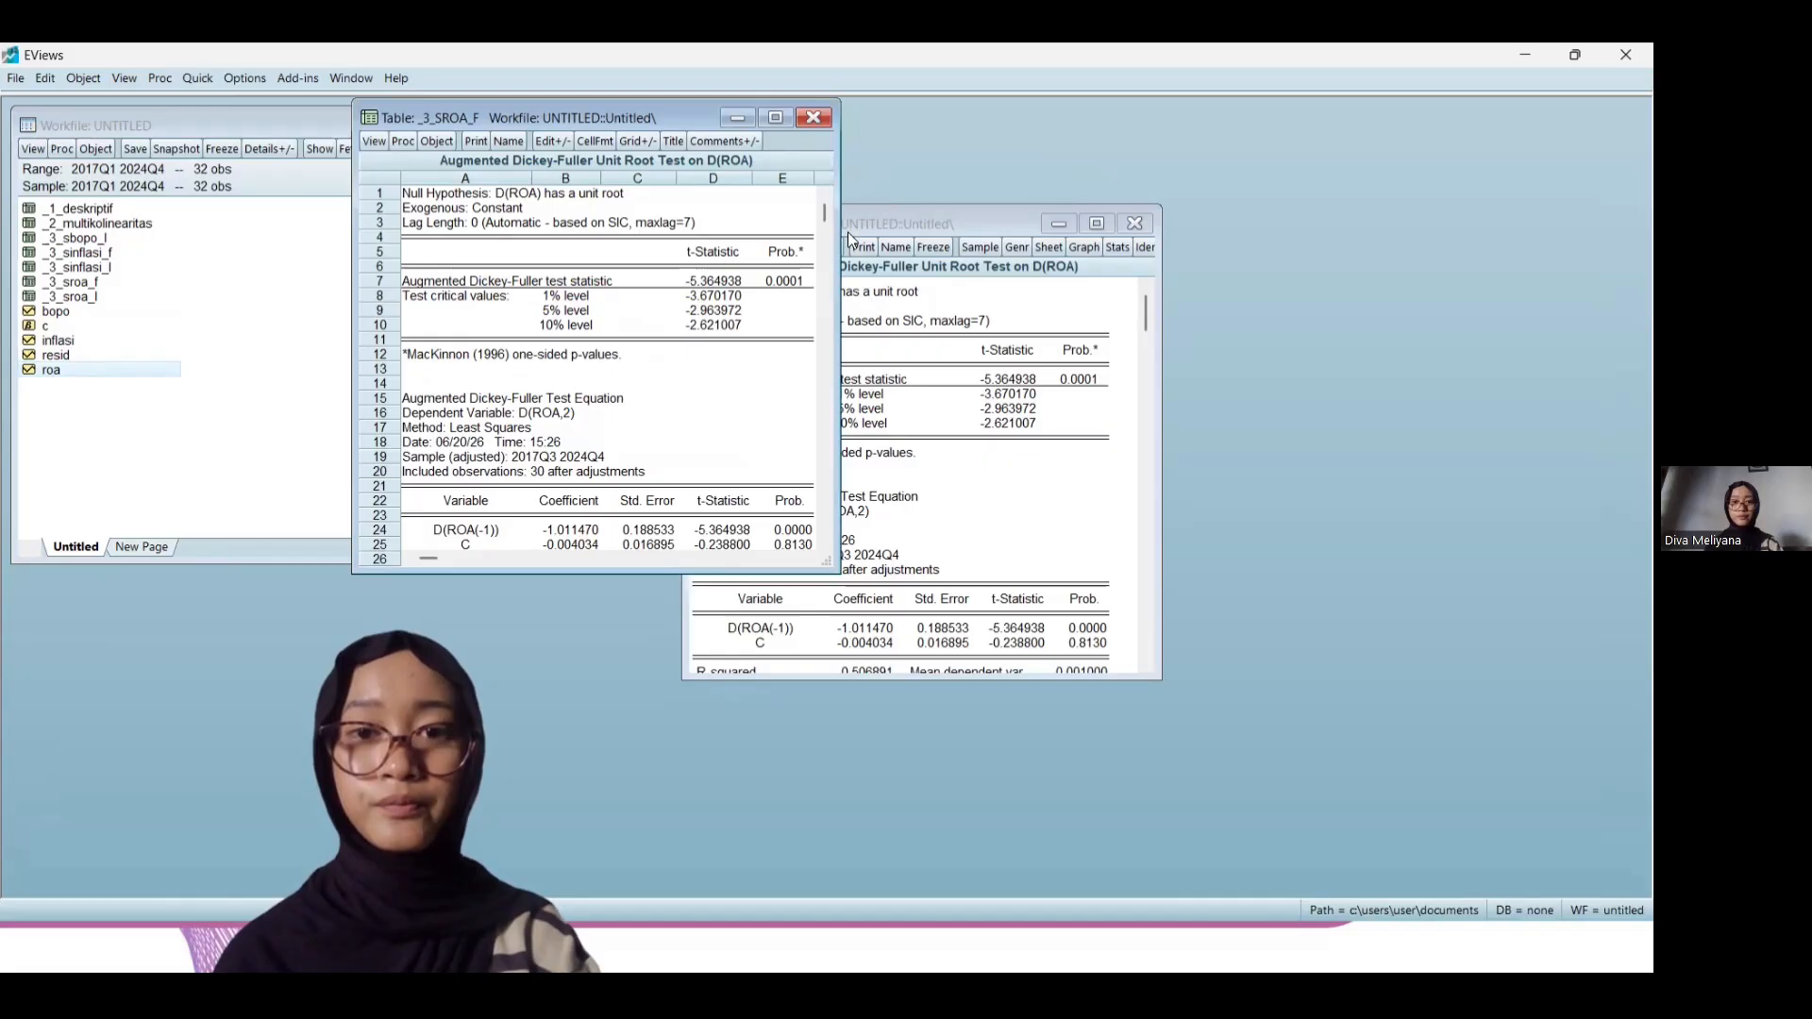
left_click(813, 115)
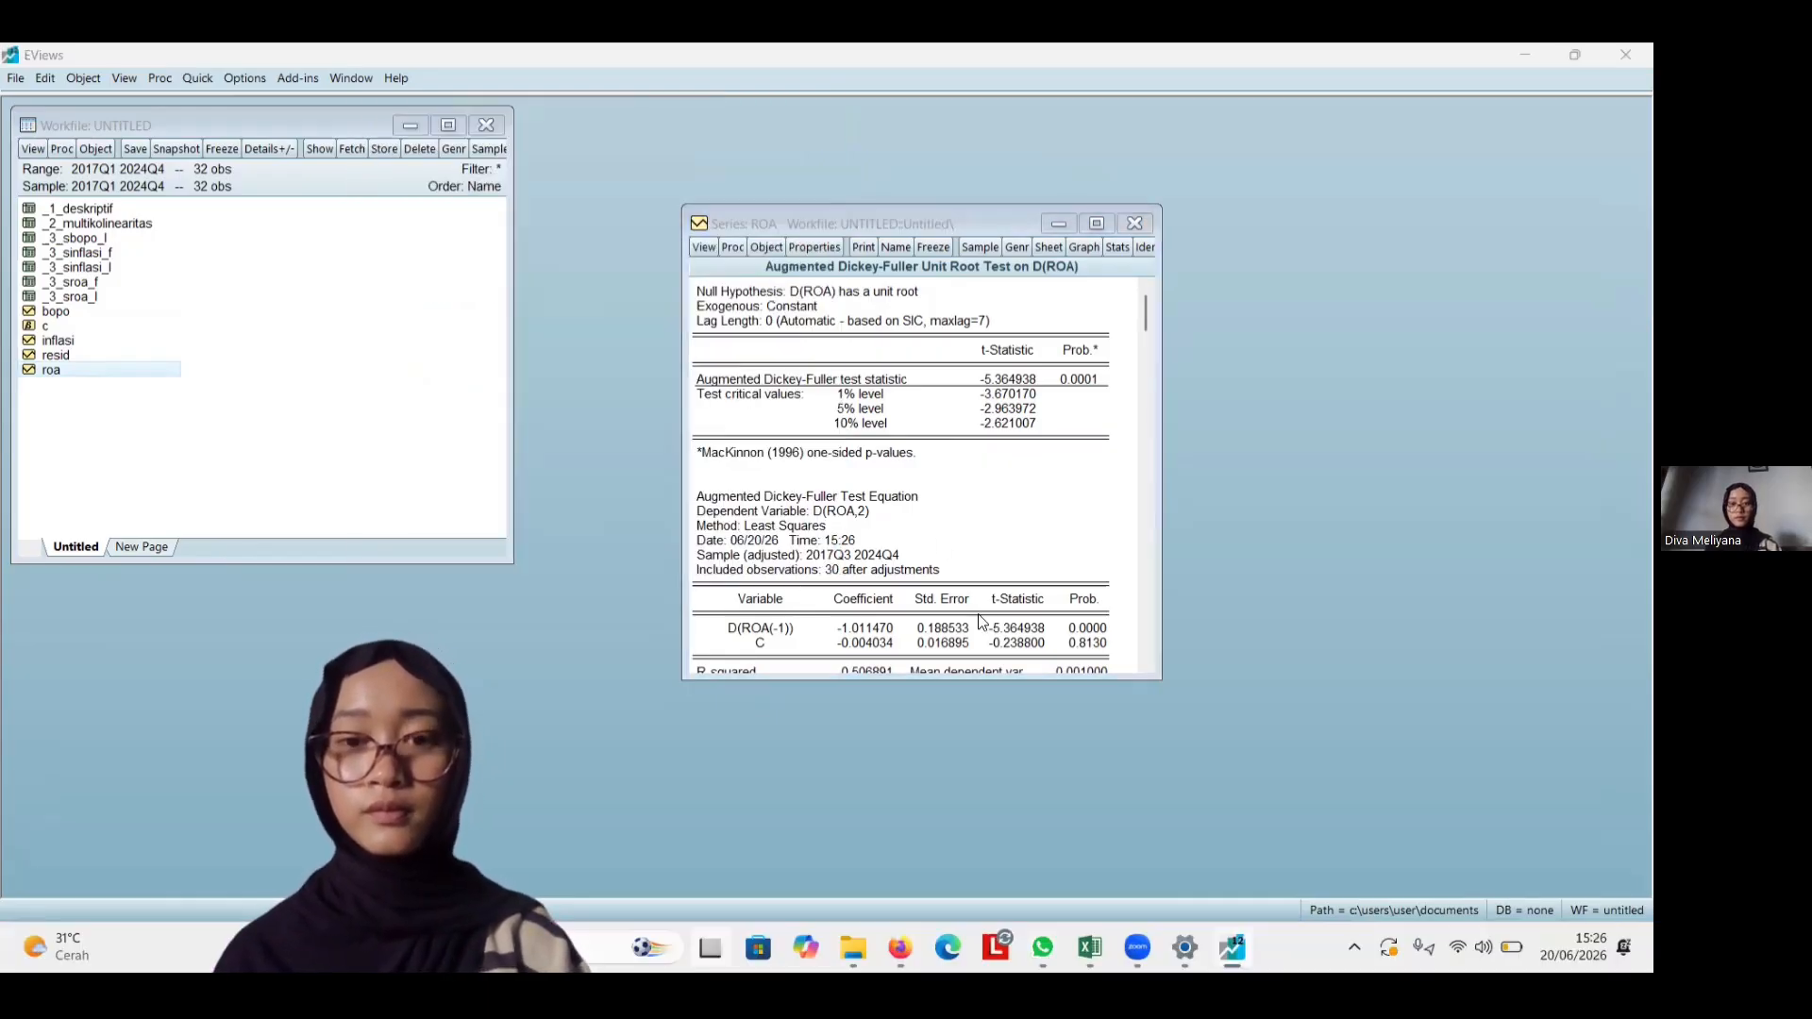
Switch to the presentation in Firefox and advance to the Uji Stasioneritas slide interpreting ROA at first difference
key("super+Tab")
left_click(831, 222)
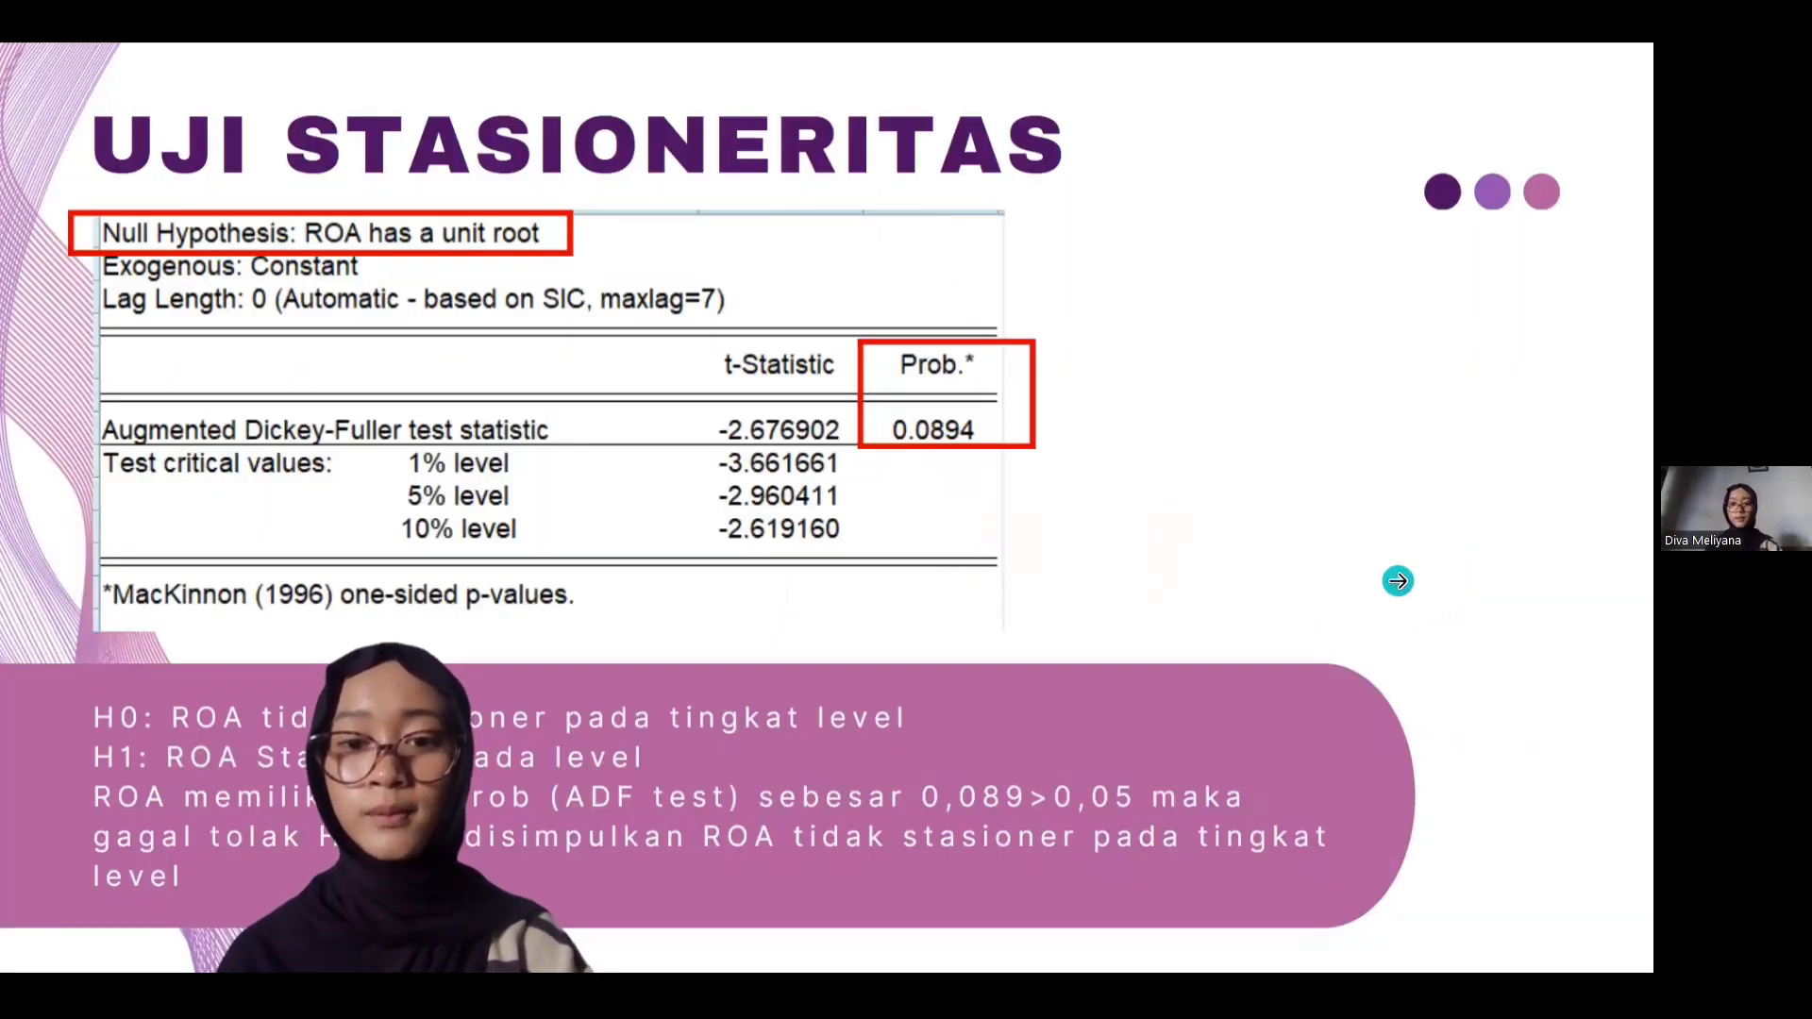
left_click(1112, 515)
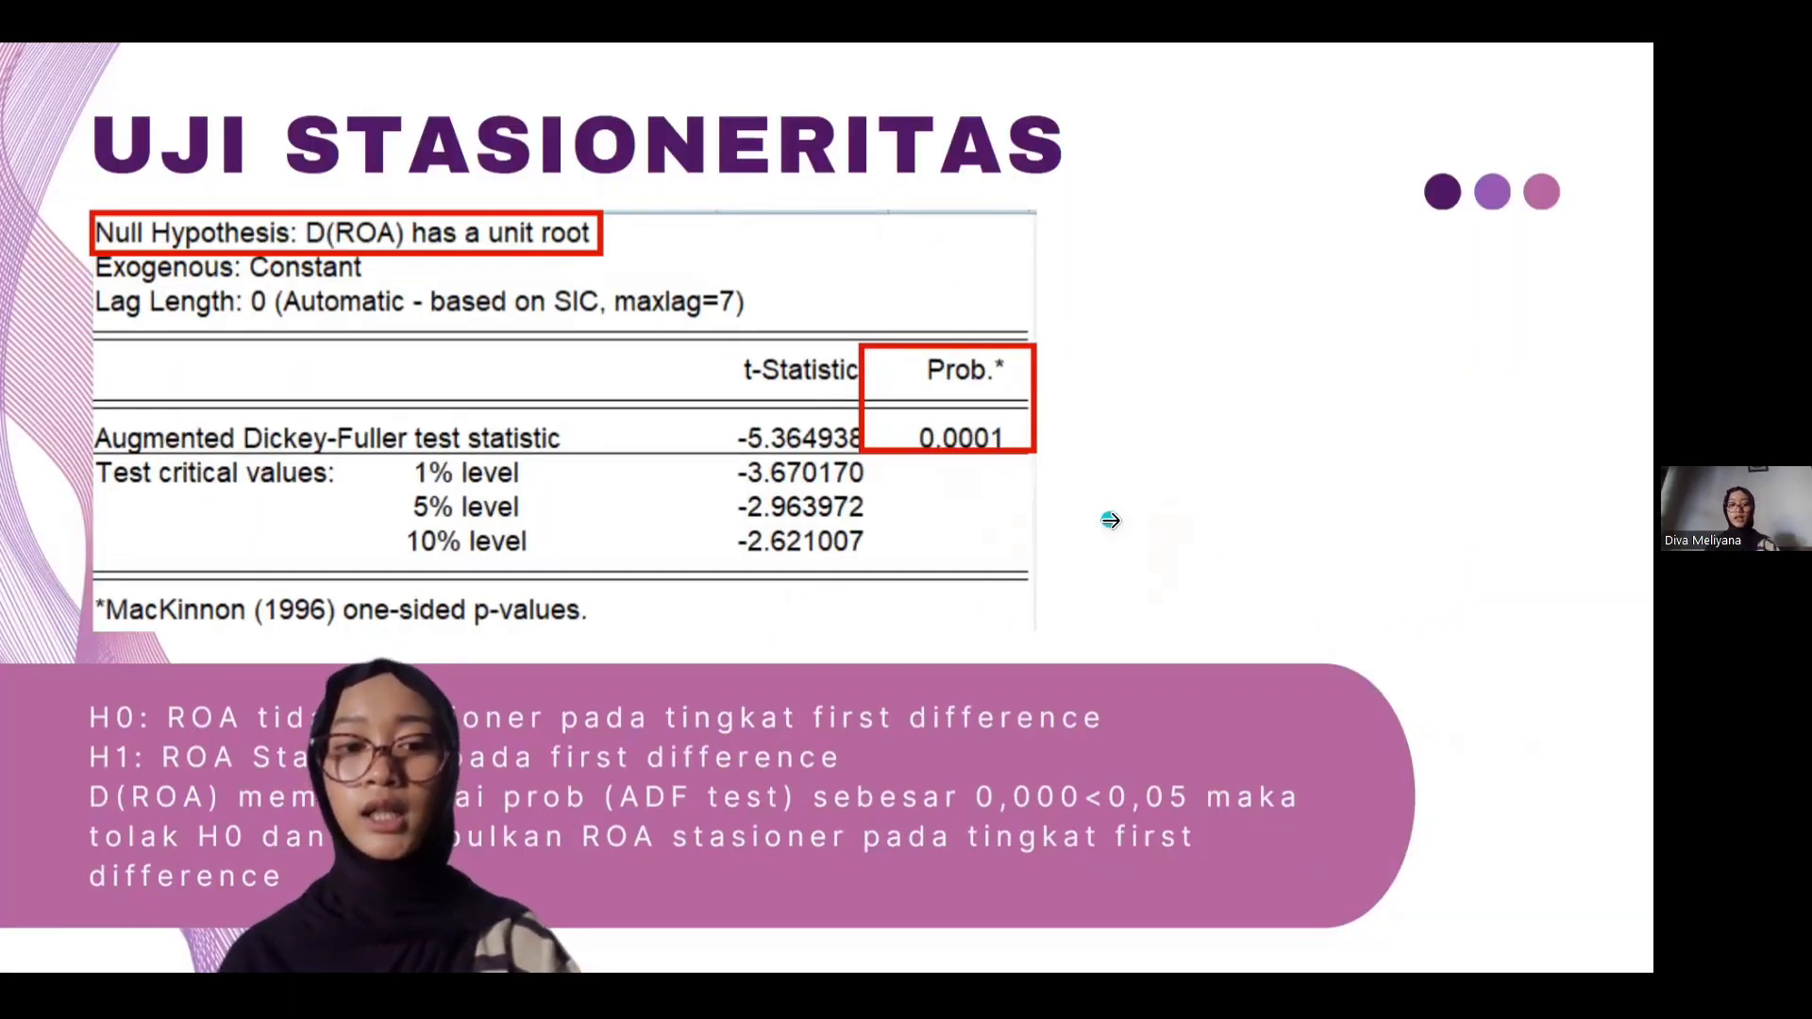
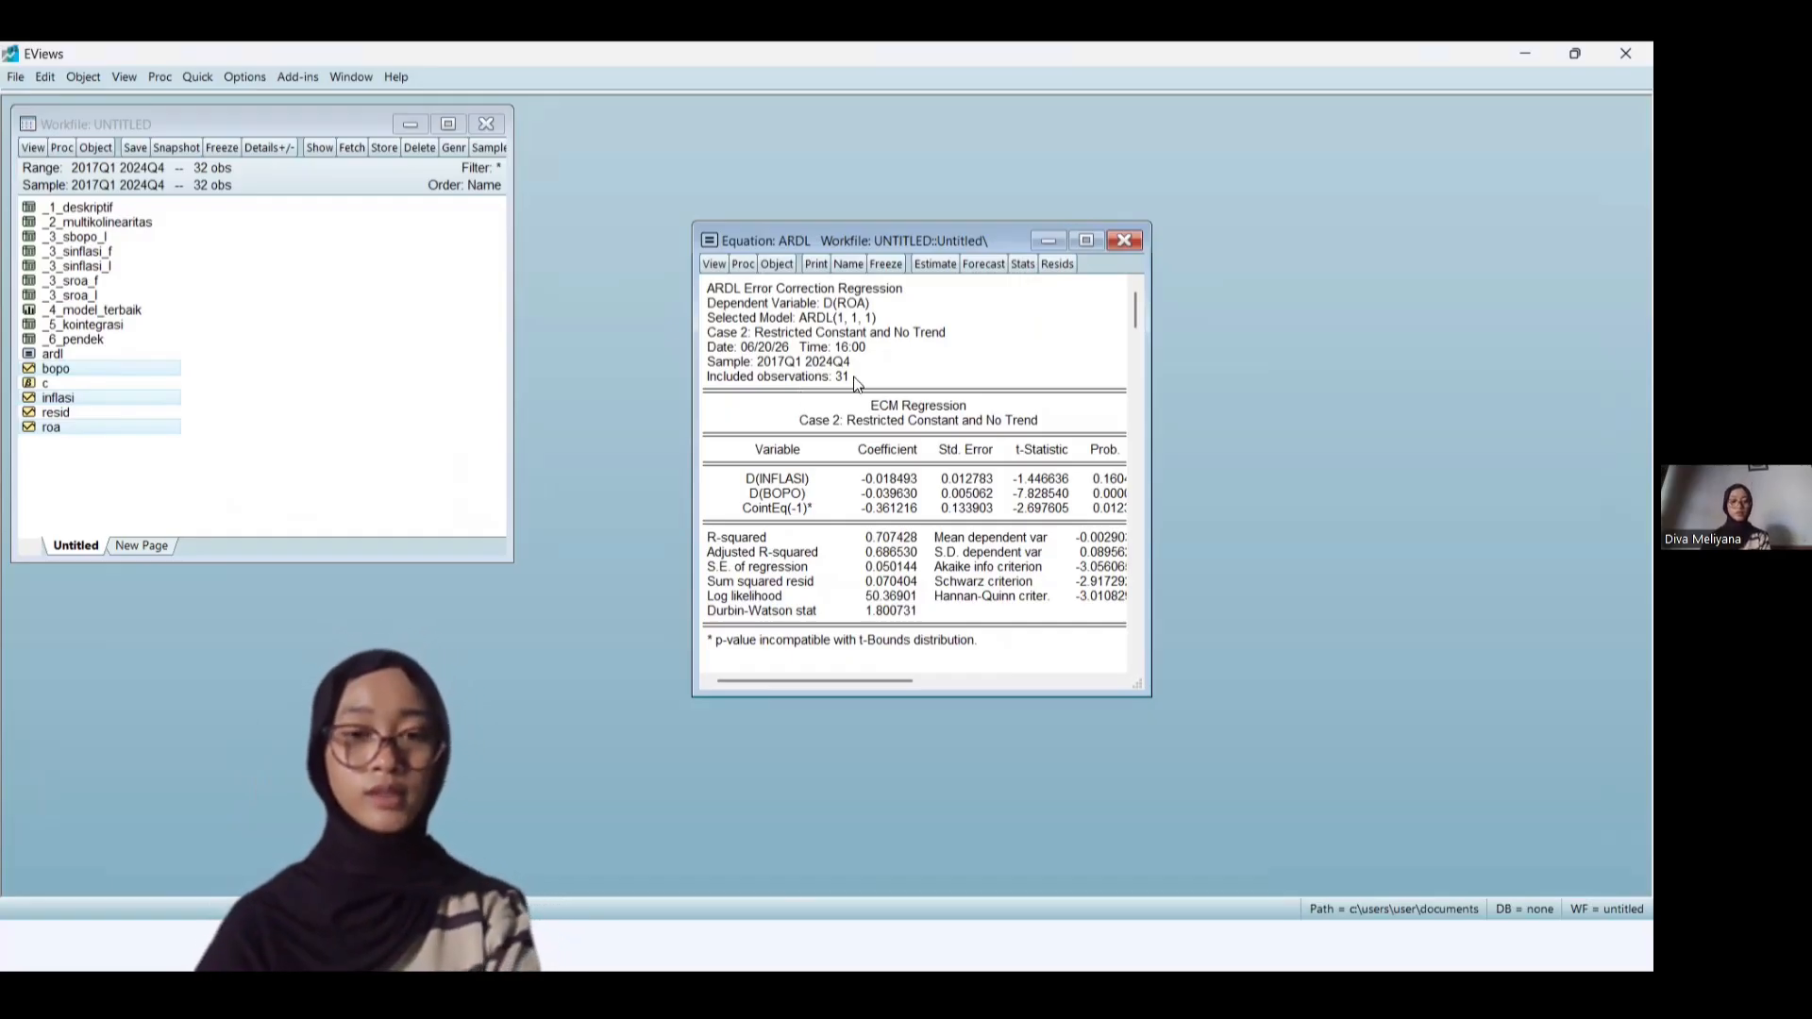
Run the histogram normality test on the residuals of the ARDL equation
left_click(715, 264)
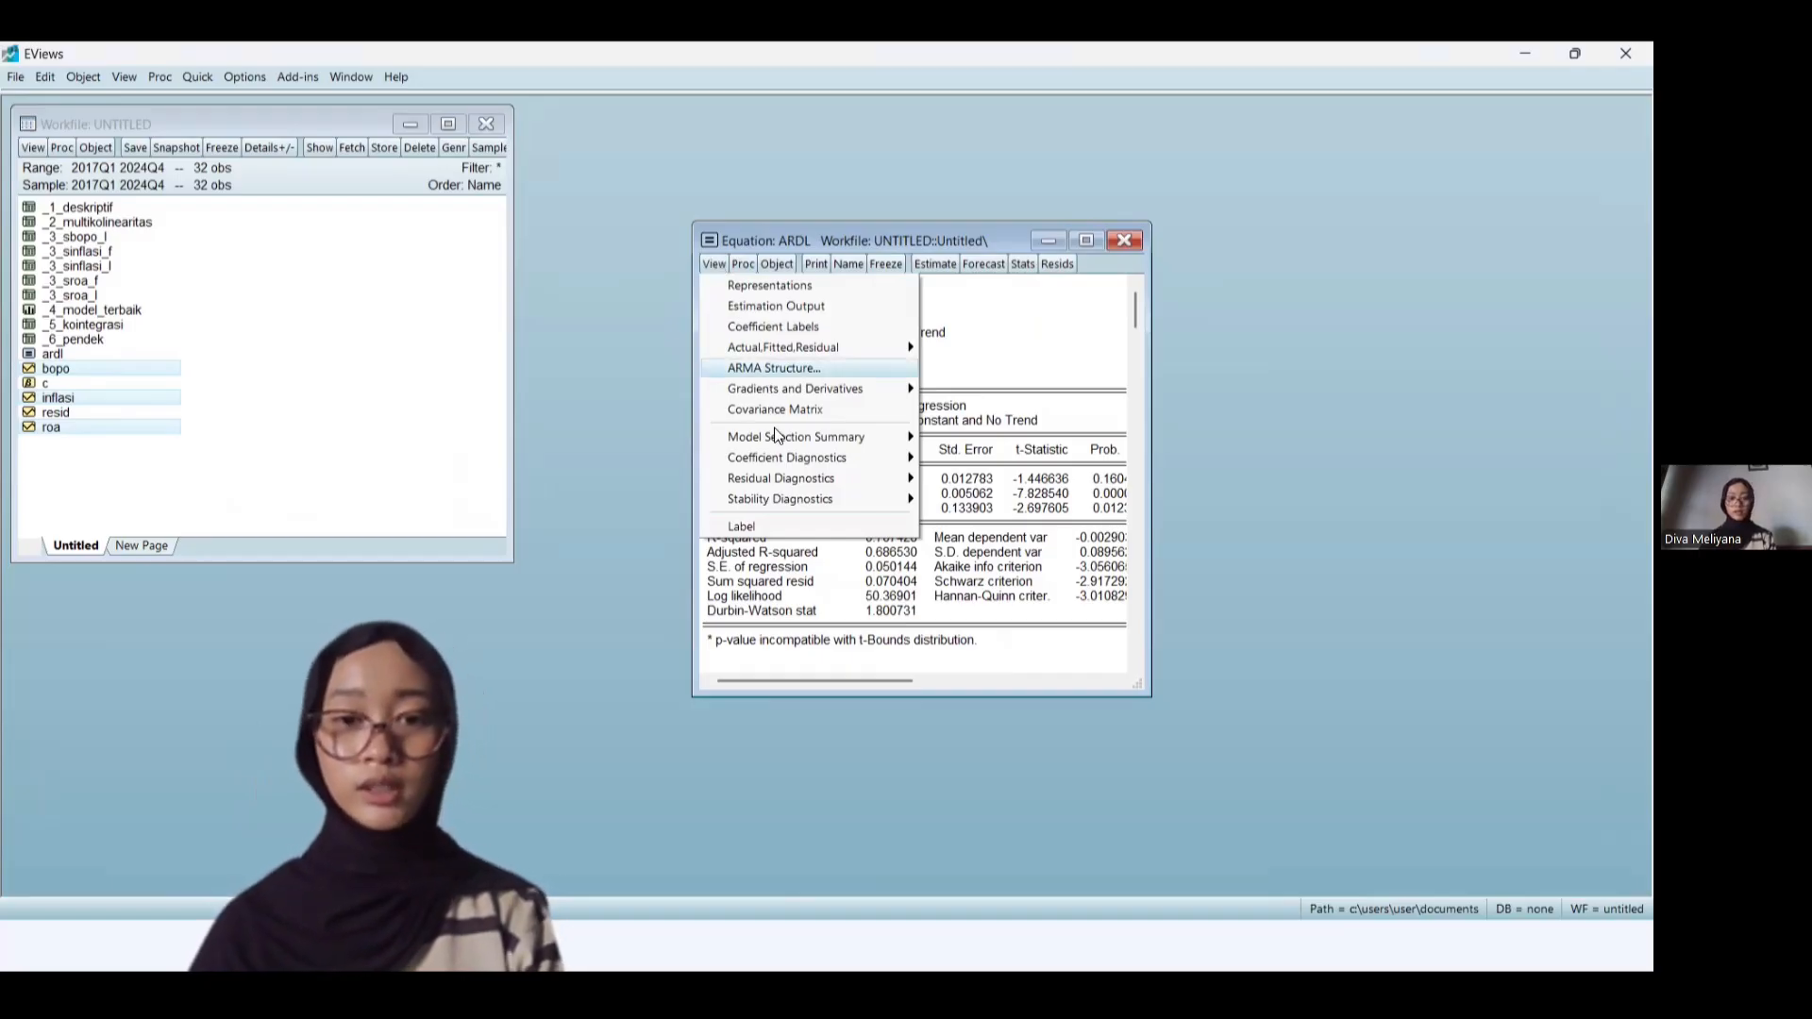
mouse_move(804, 483)
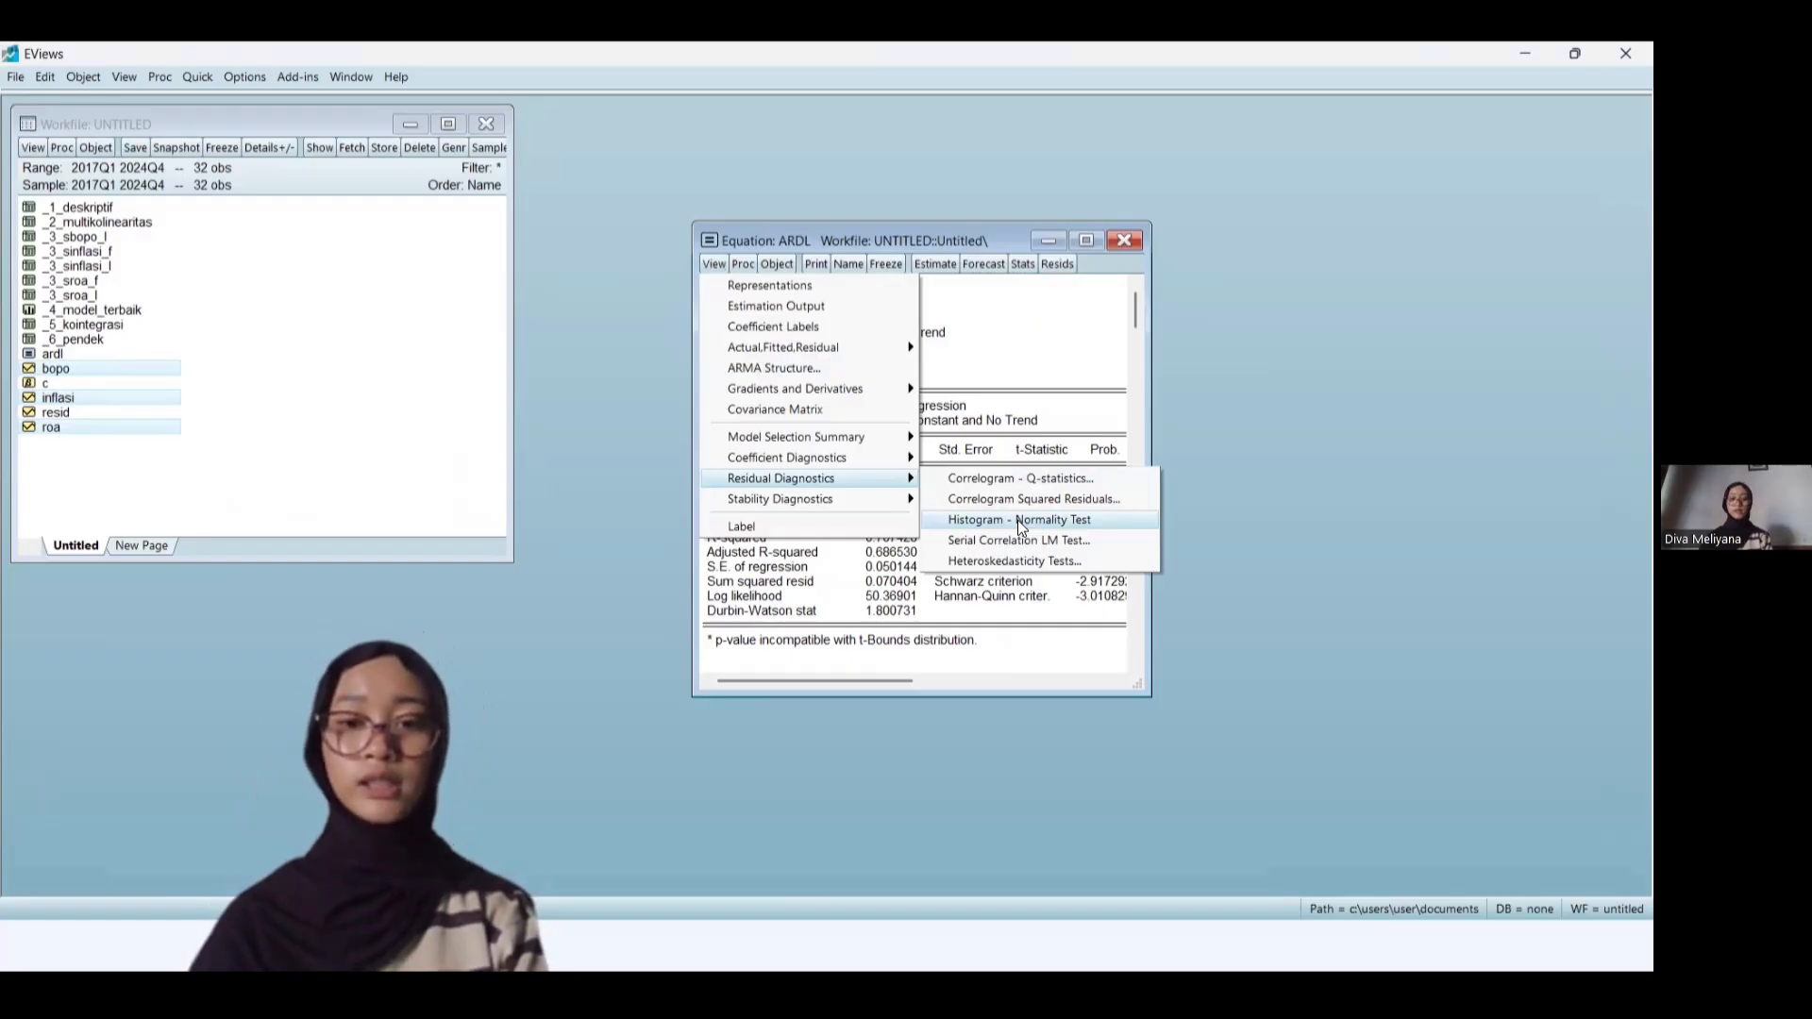
left_click(1022, 525)
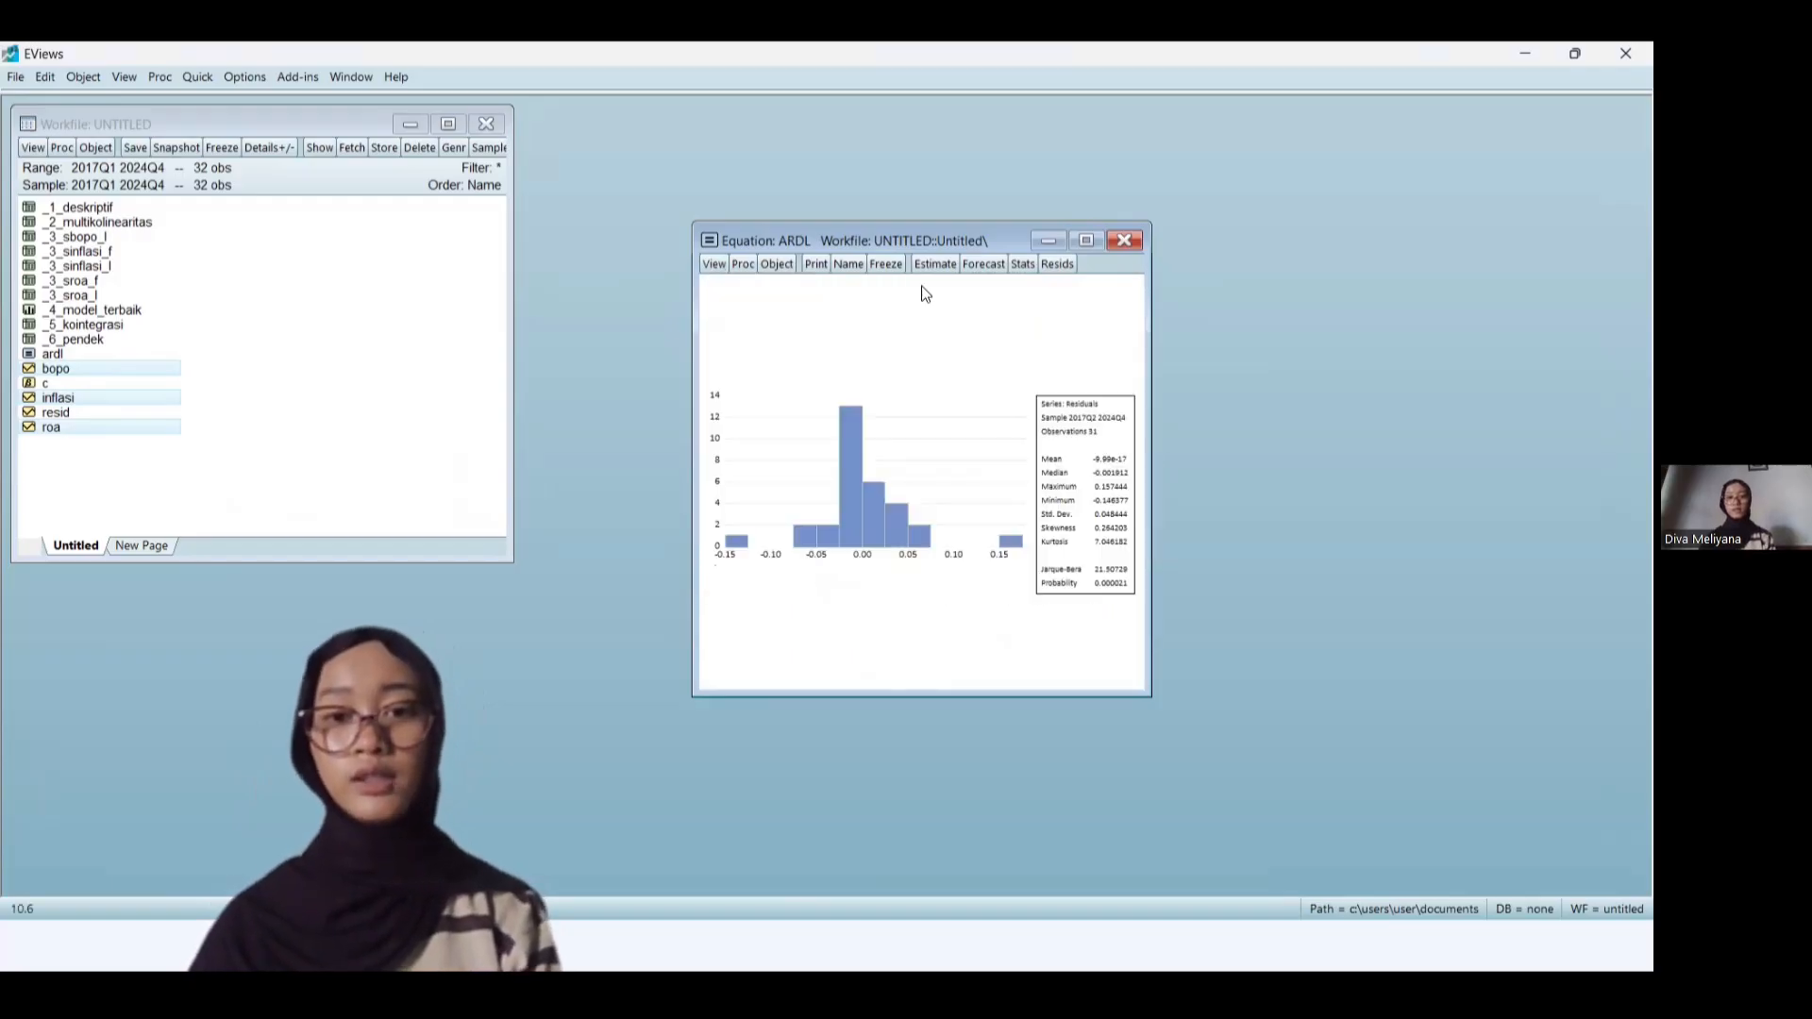
Freeze the residual normality histogram as a graph, name it _7_NORMALITAS and close the graph
left_click(893, 264)
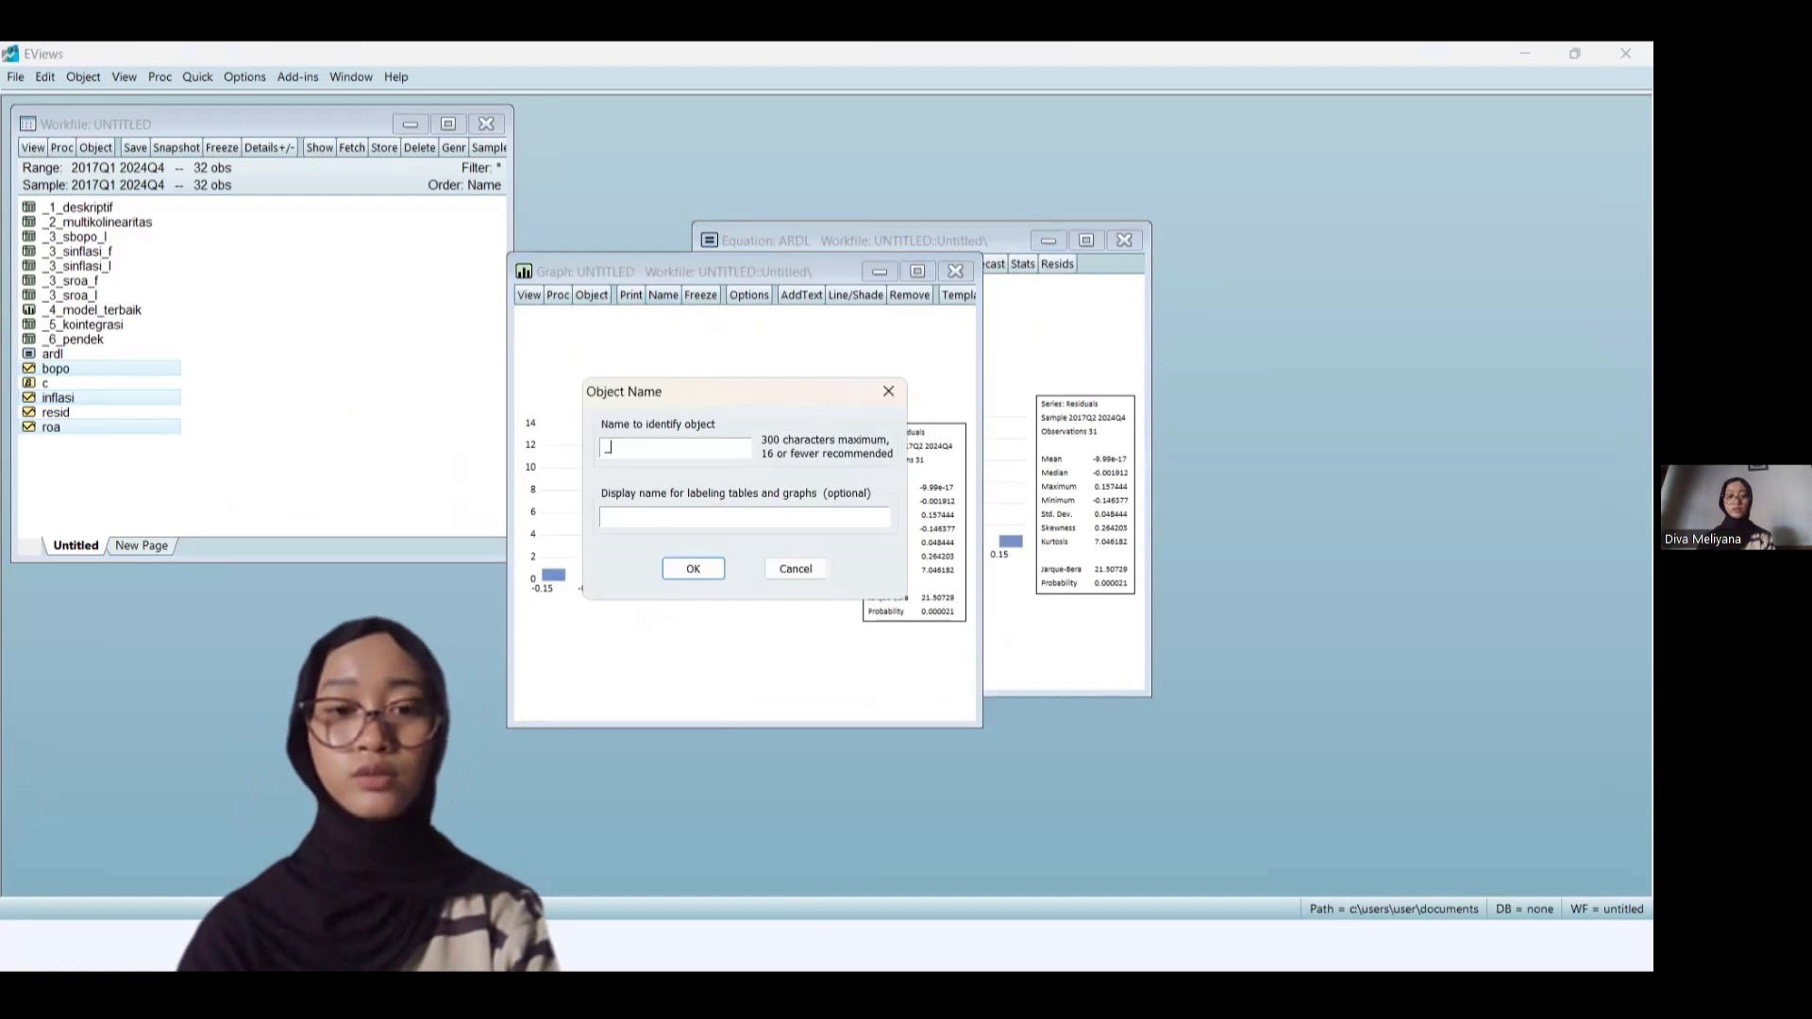
type("7_")
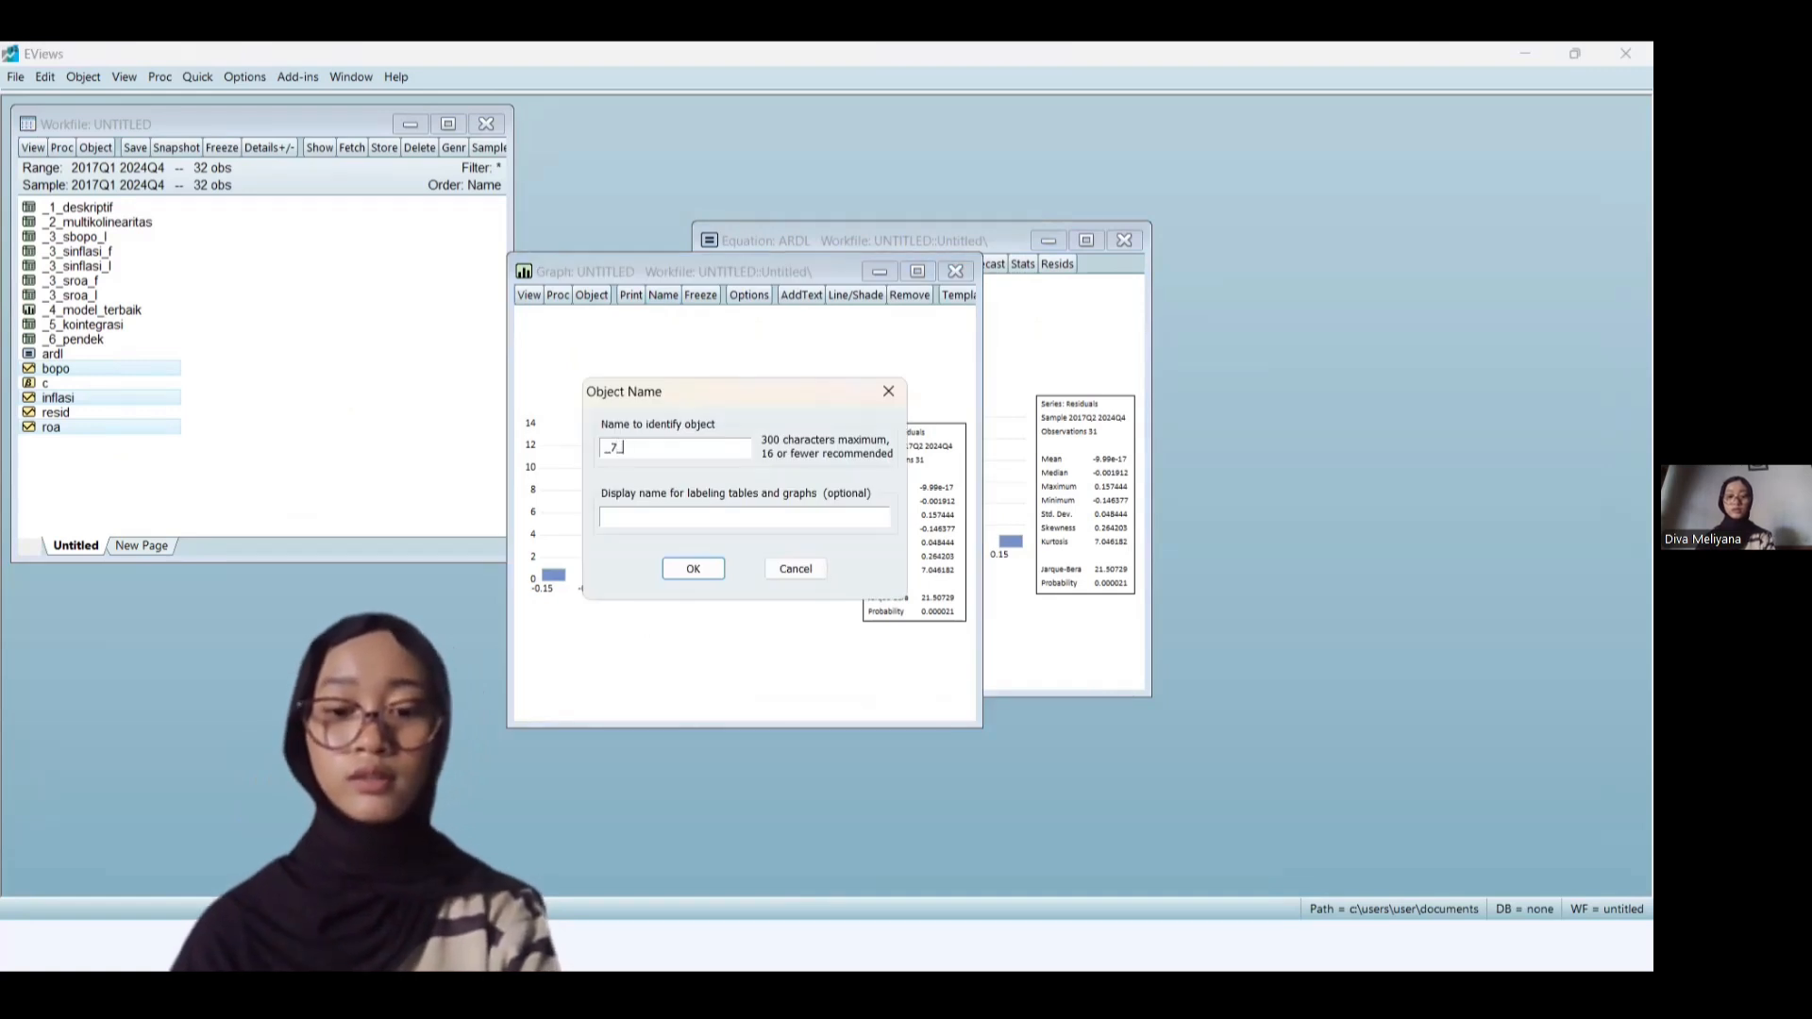
type("NOR")
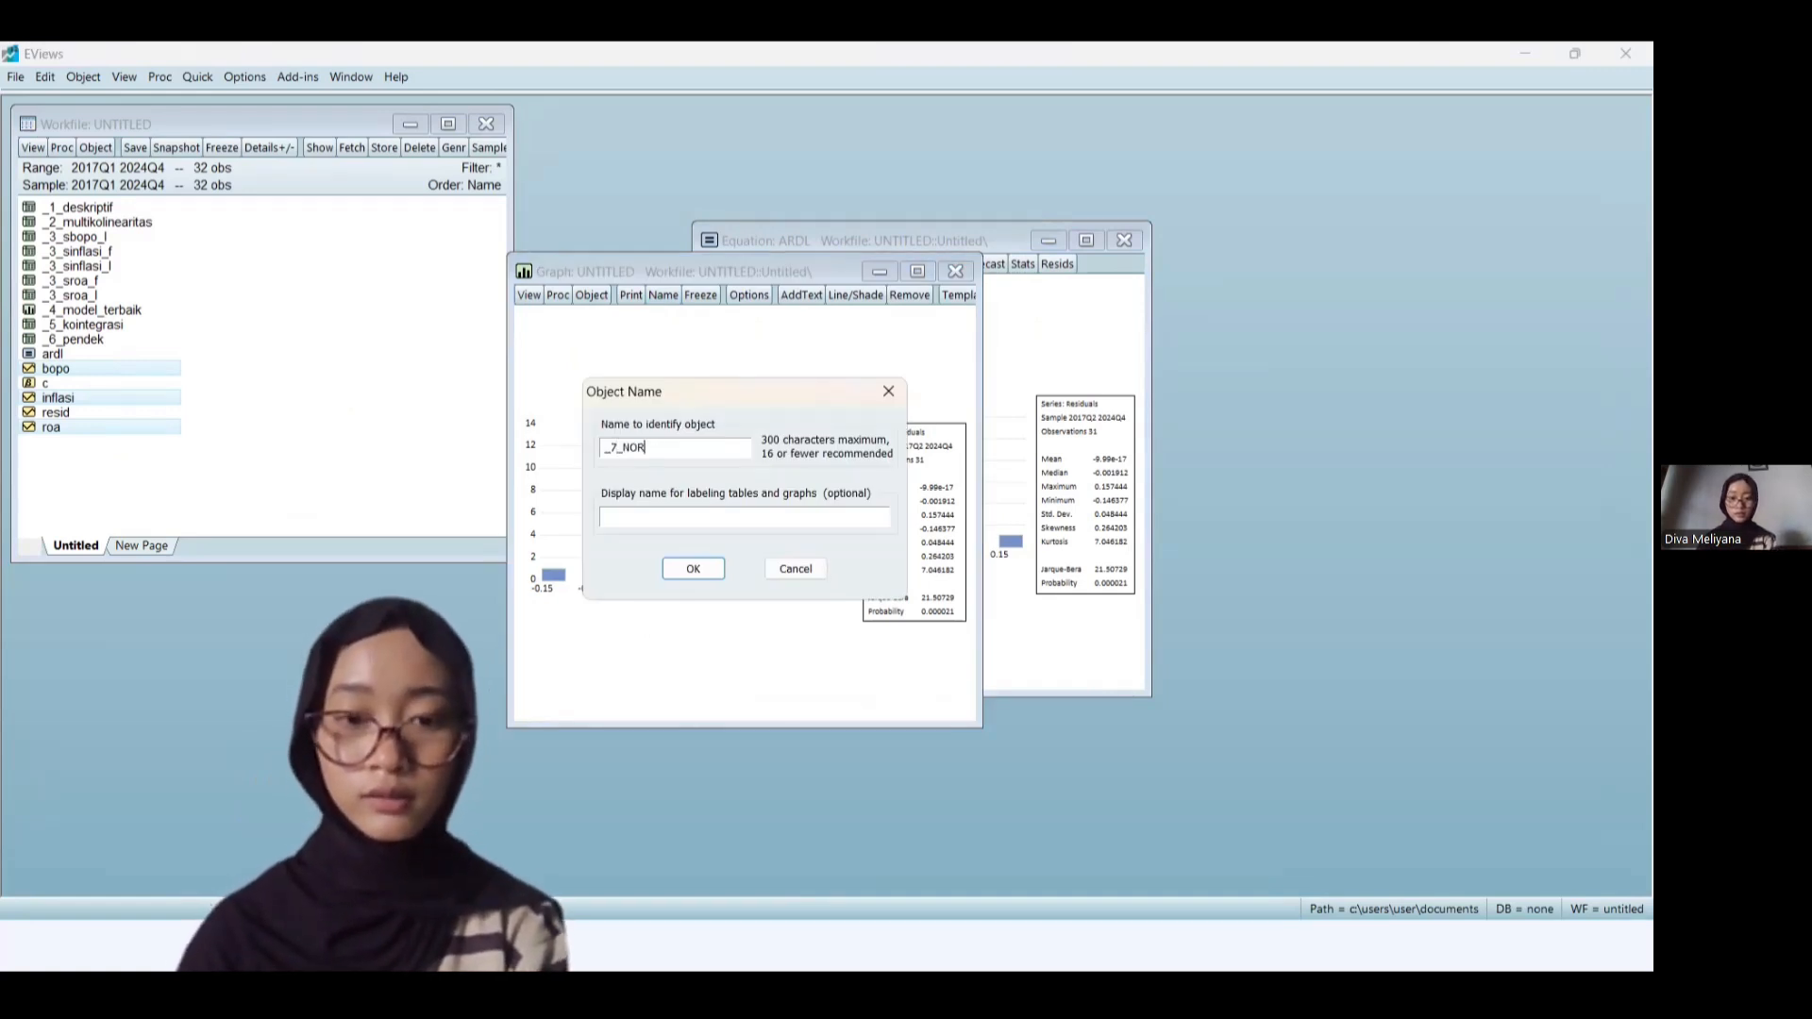
type("MALITAS")
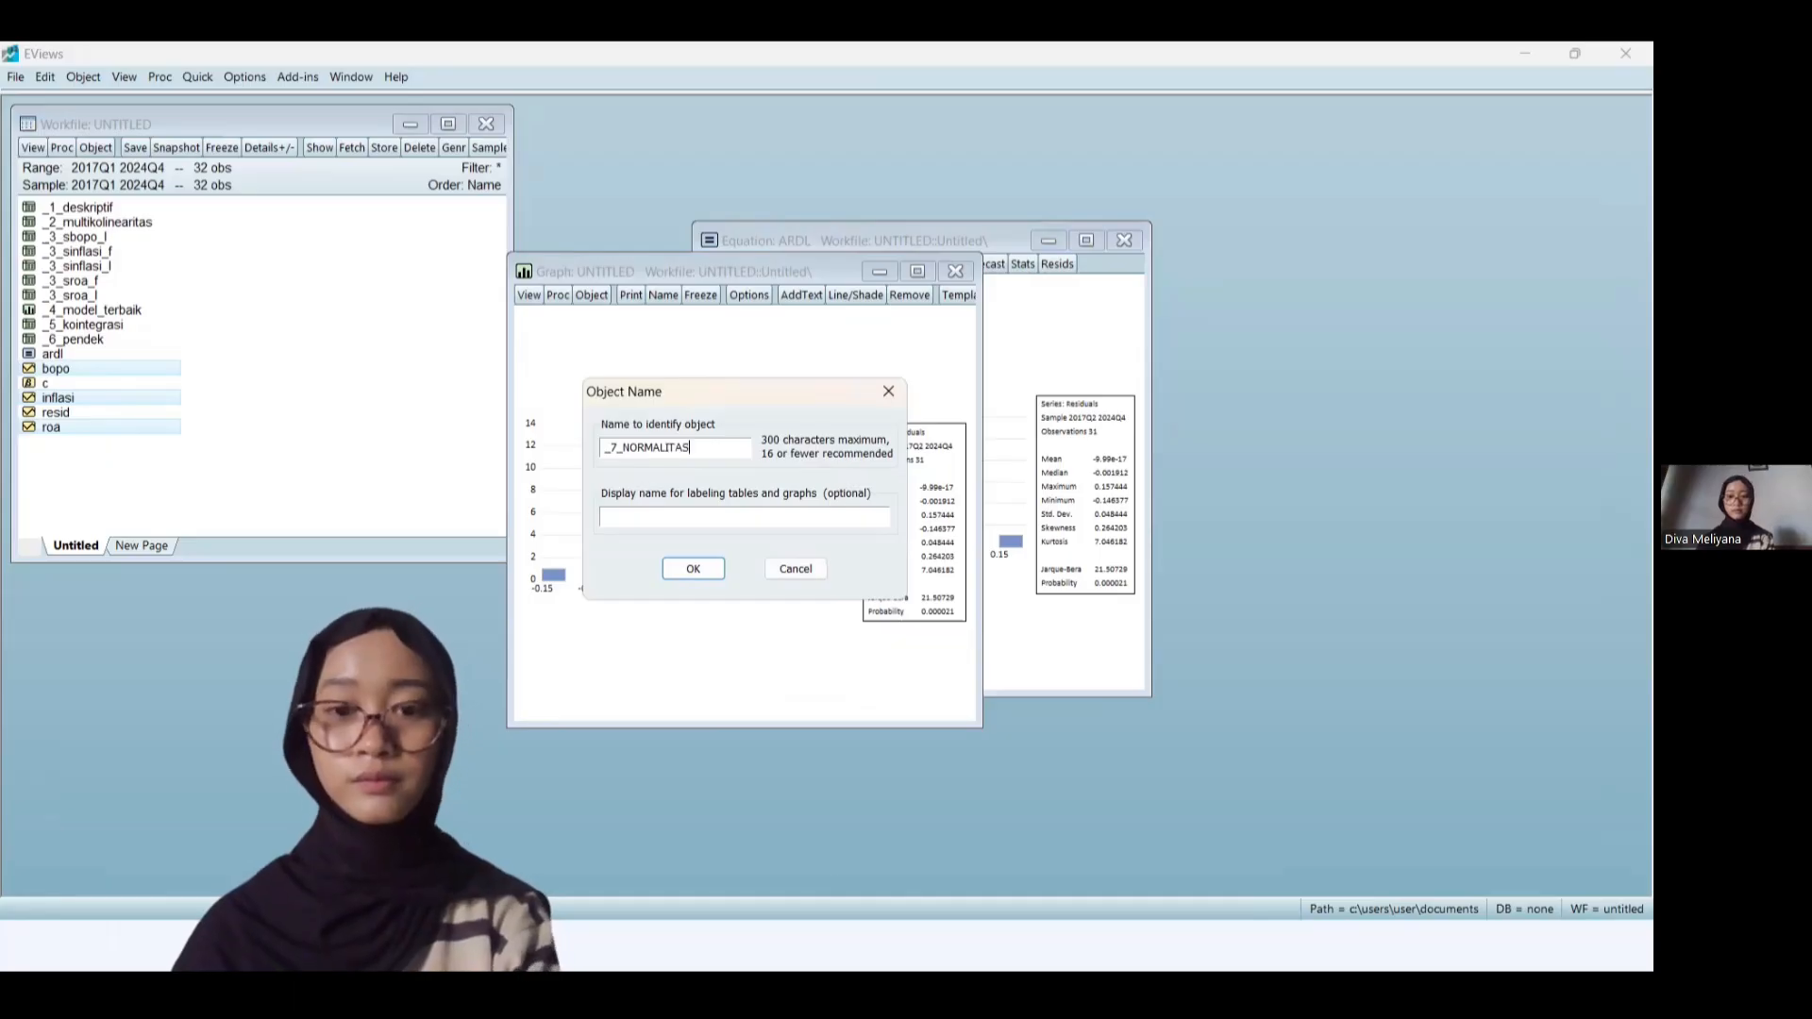
key("Return")
left_click(955, 273)
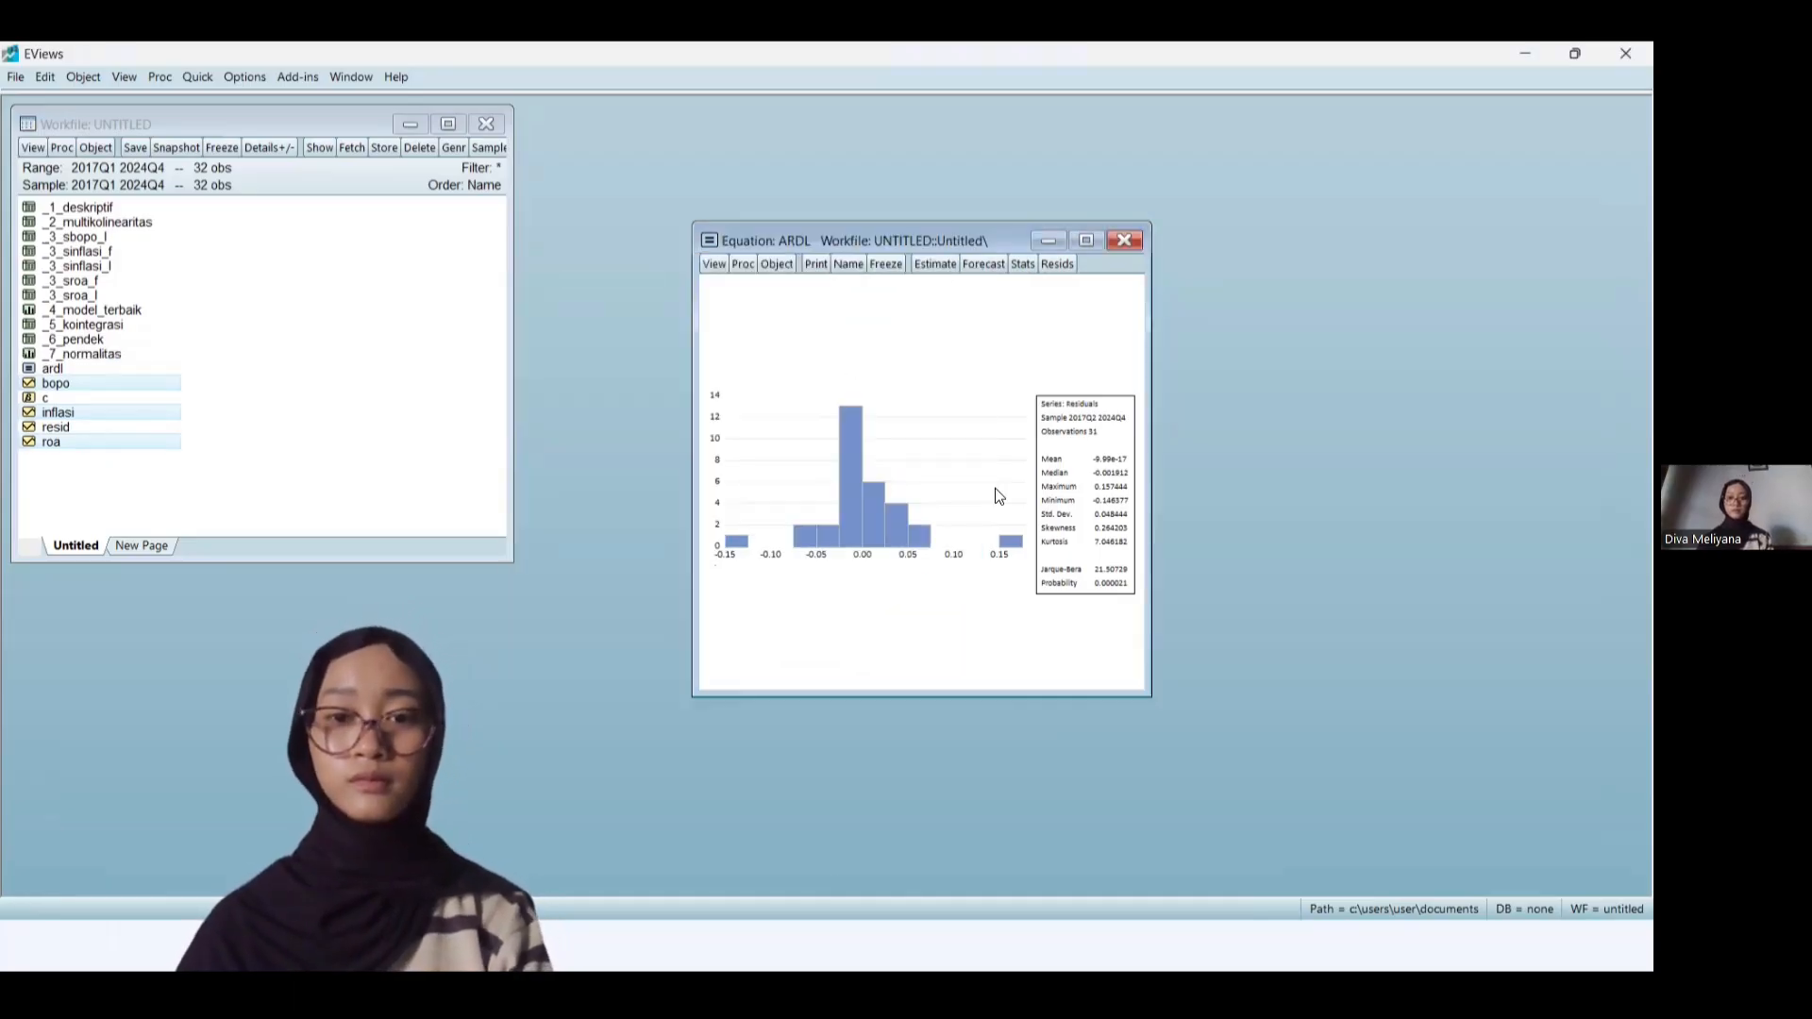
Switch to the presentation in Firefox, review the Uji Normalitas slide and advance to the Uji Autokorelasi slide
key("super+Tab")
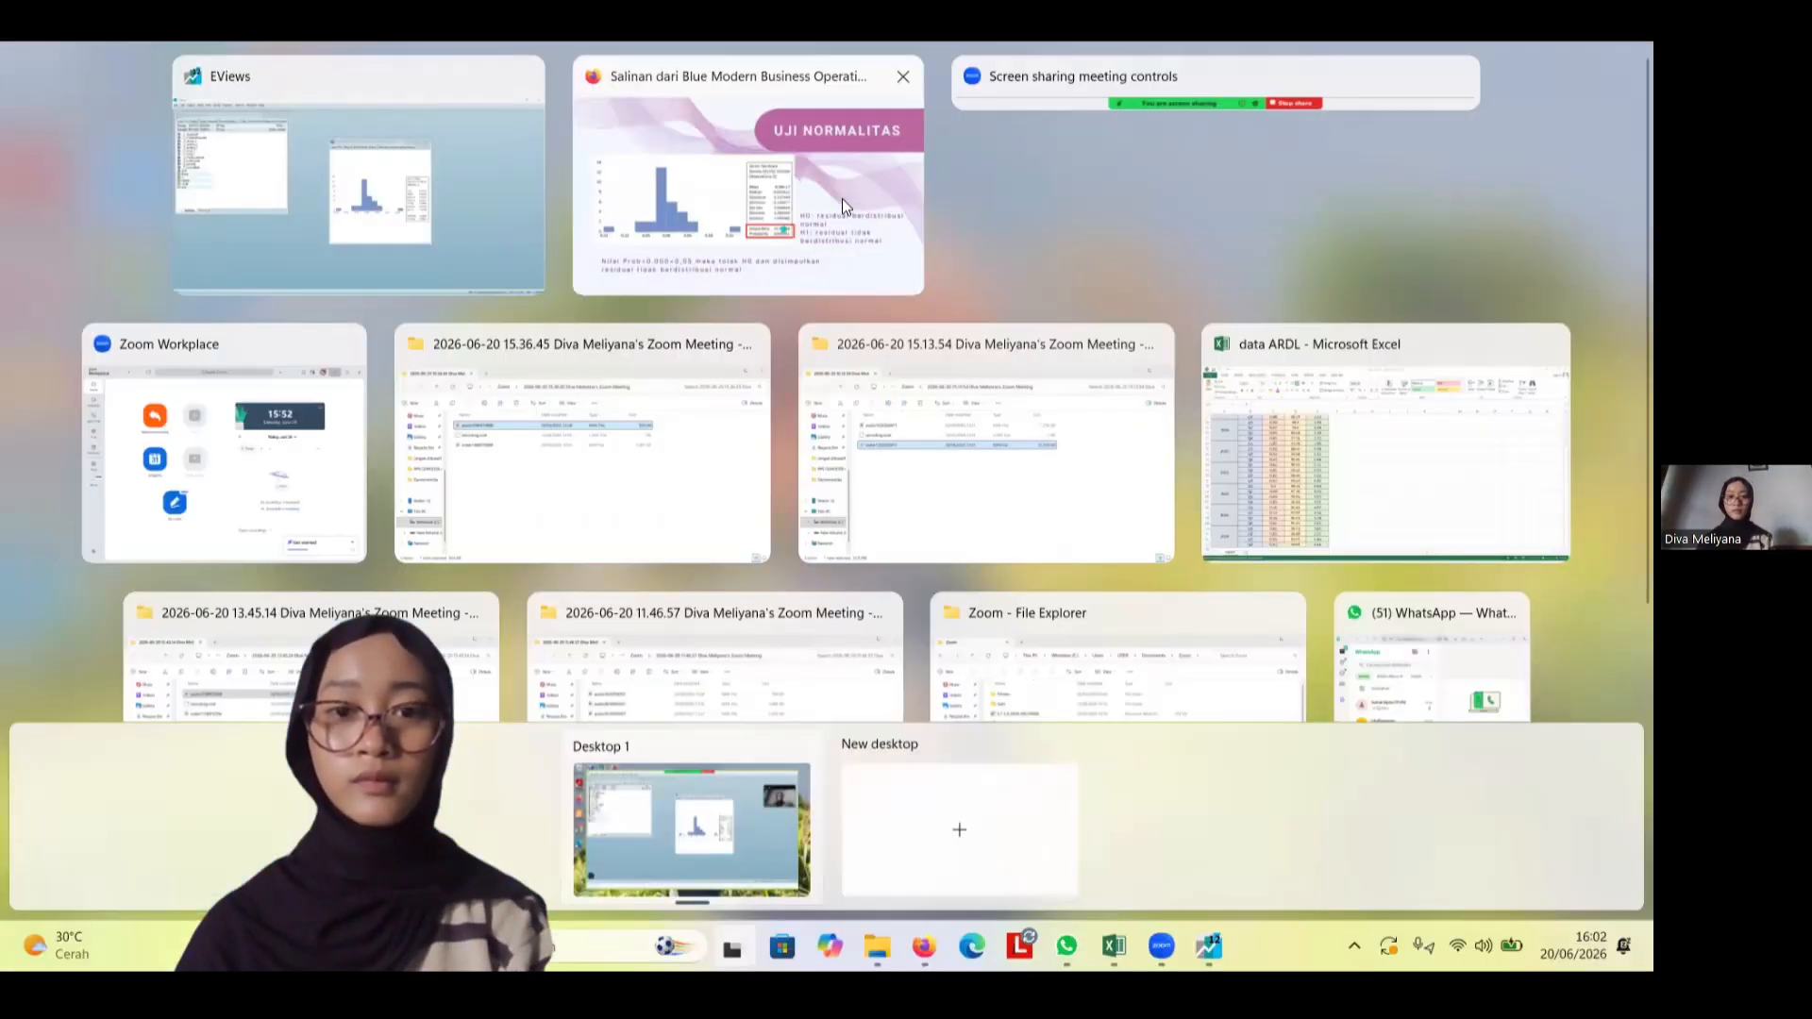
left_click(830, 236)
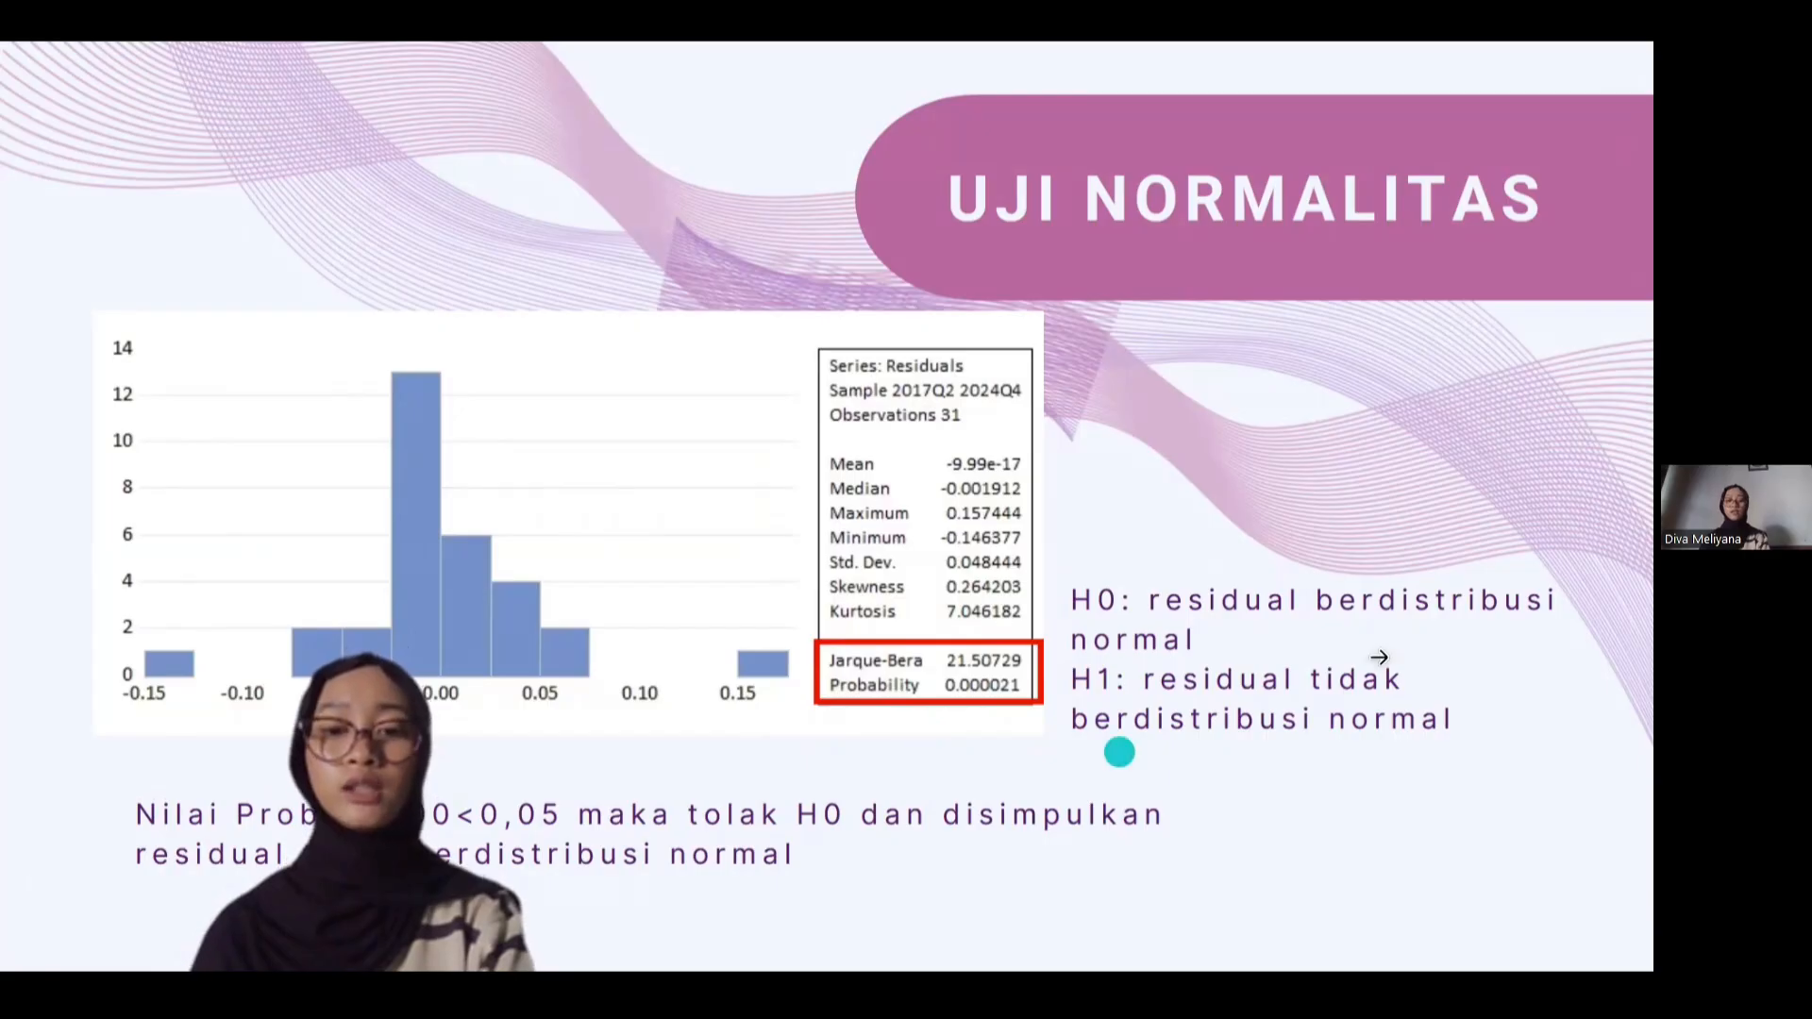
left_click(1451, 636)
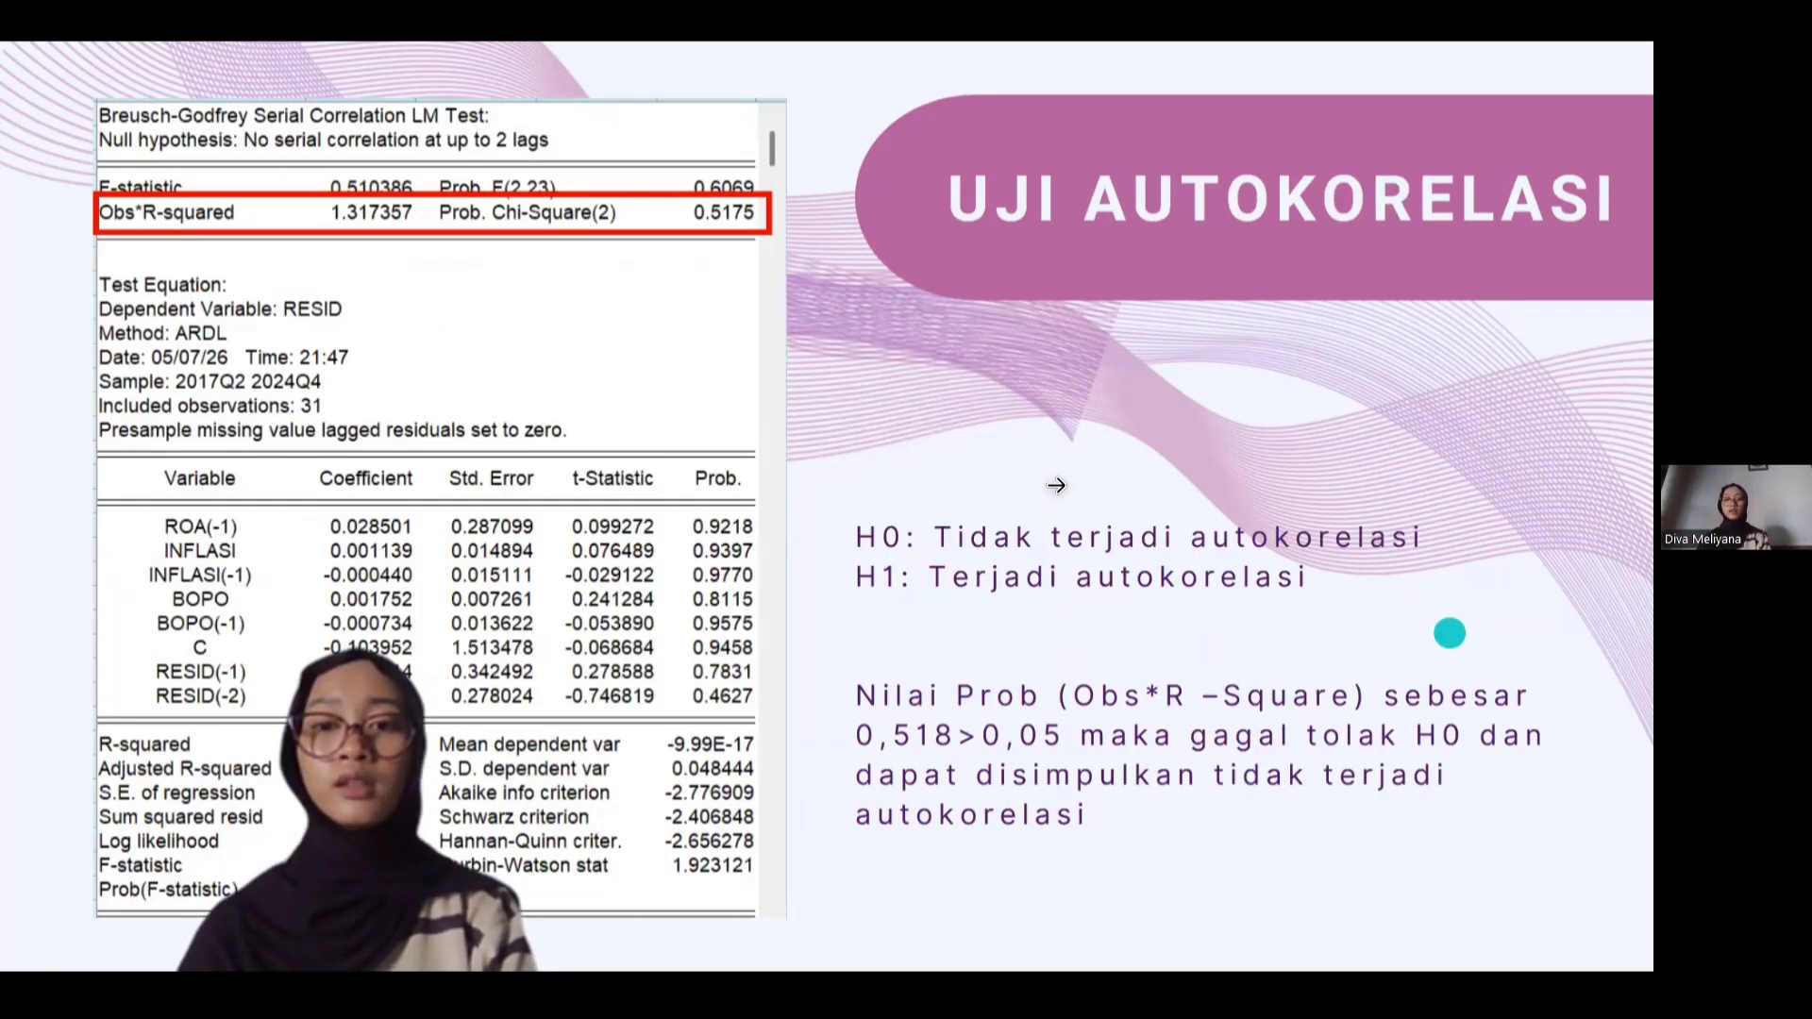
Return to EViews and run the serial correlation LM test on the ARDL equation's residuals with 2 lags
key("super+Tab")
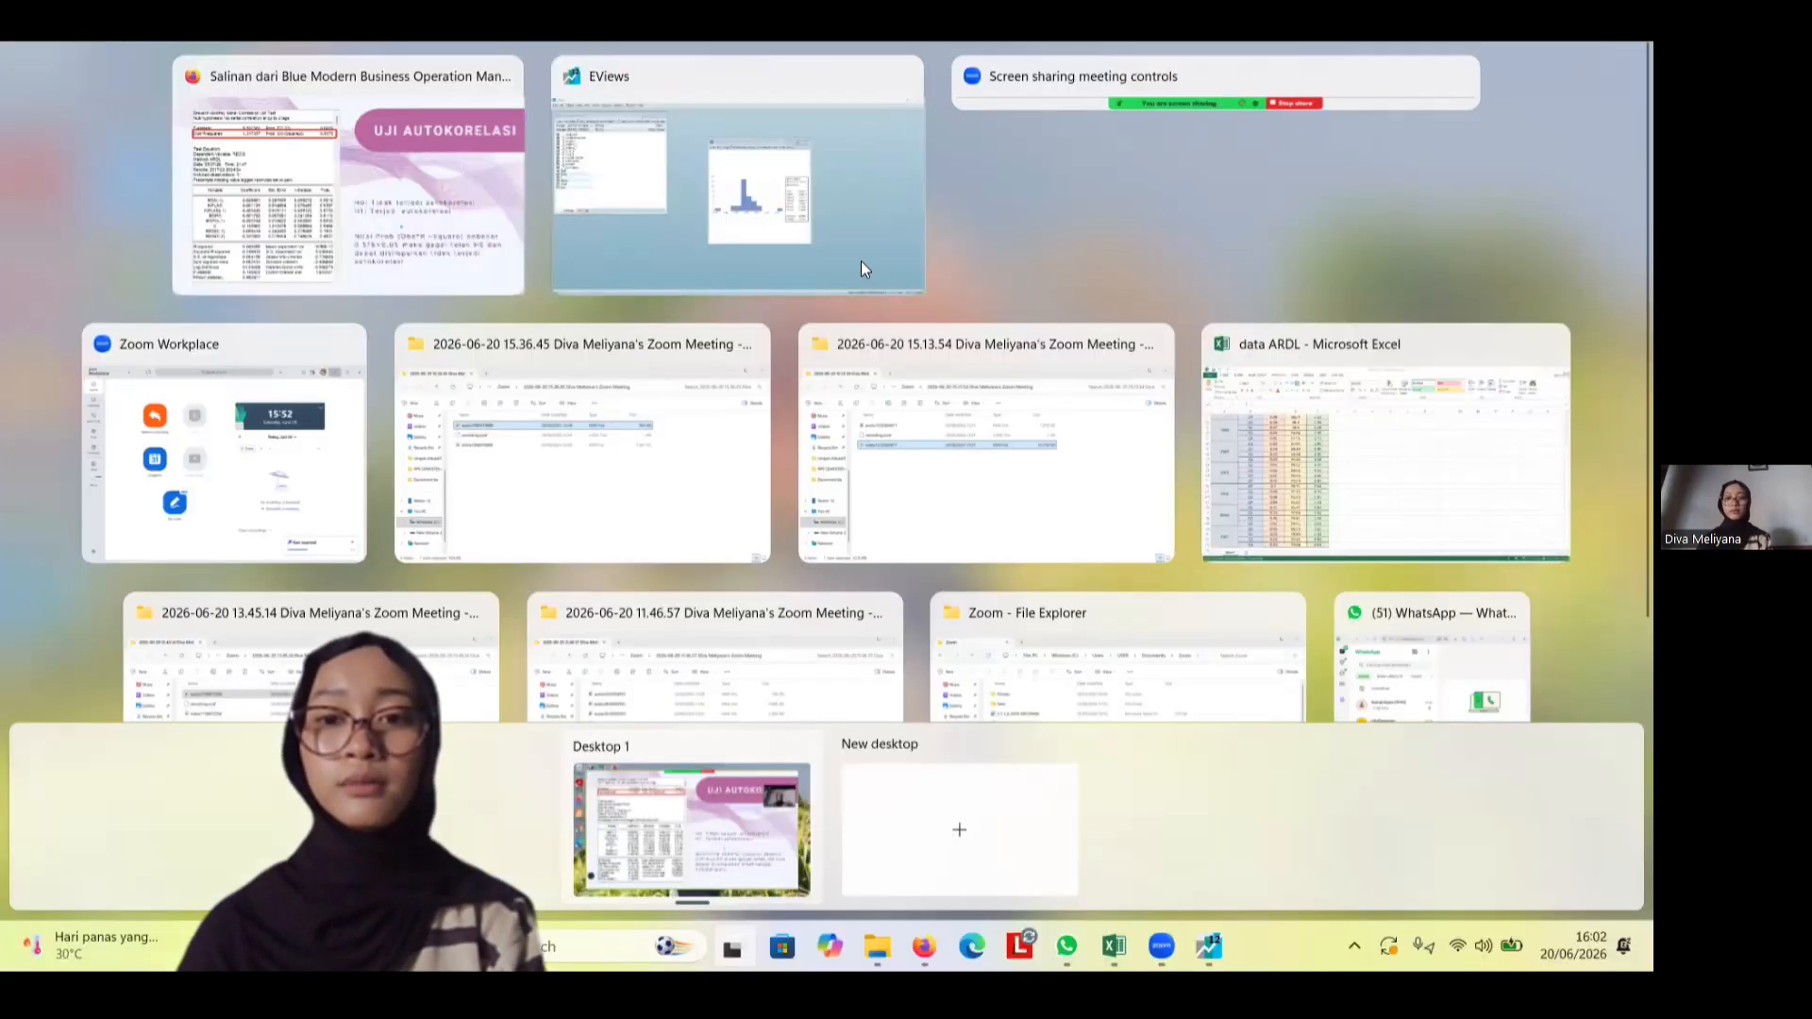
left_click(817, 226)
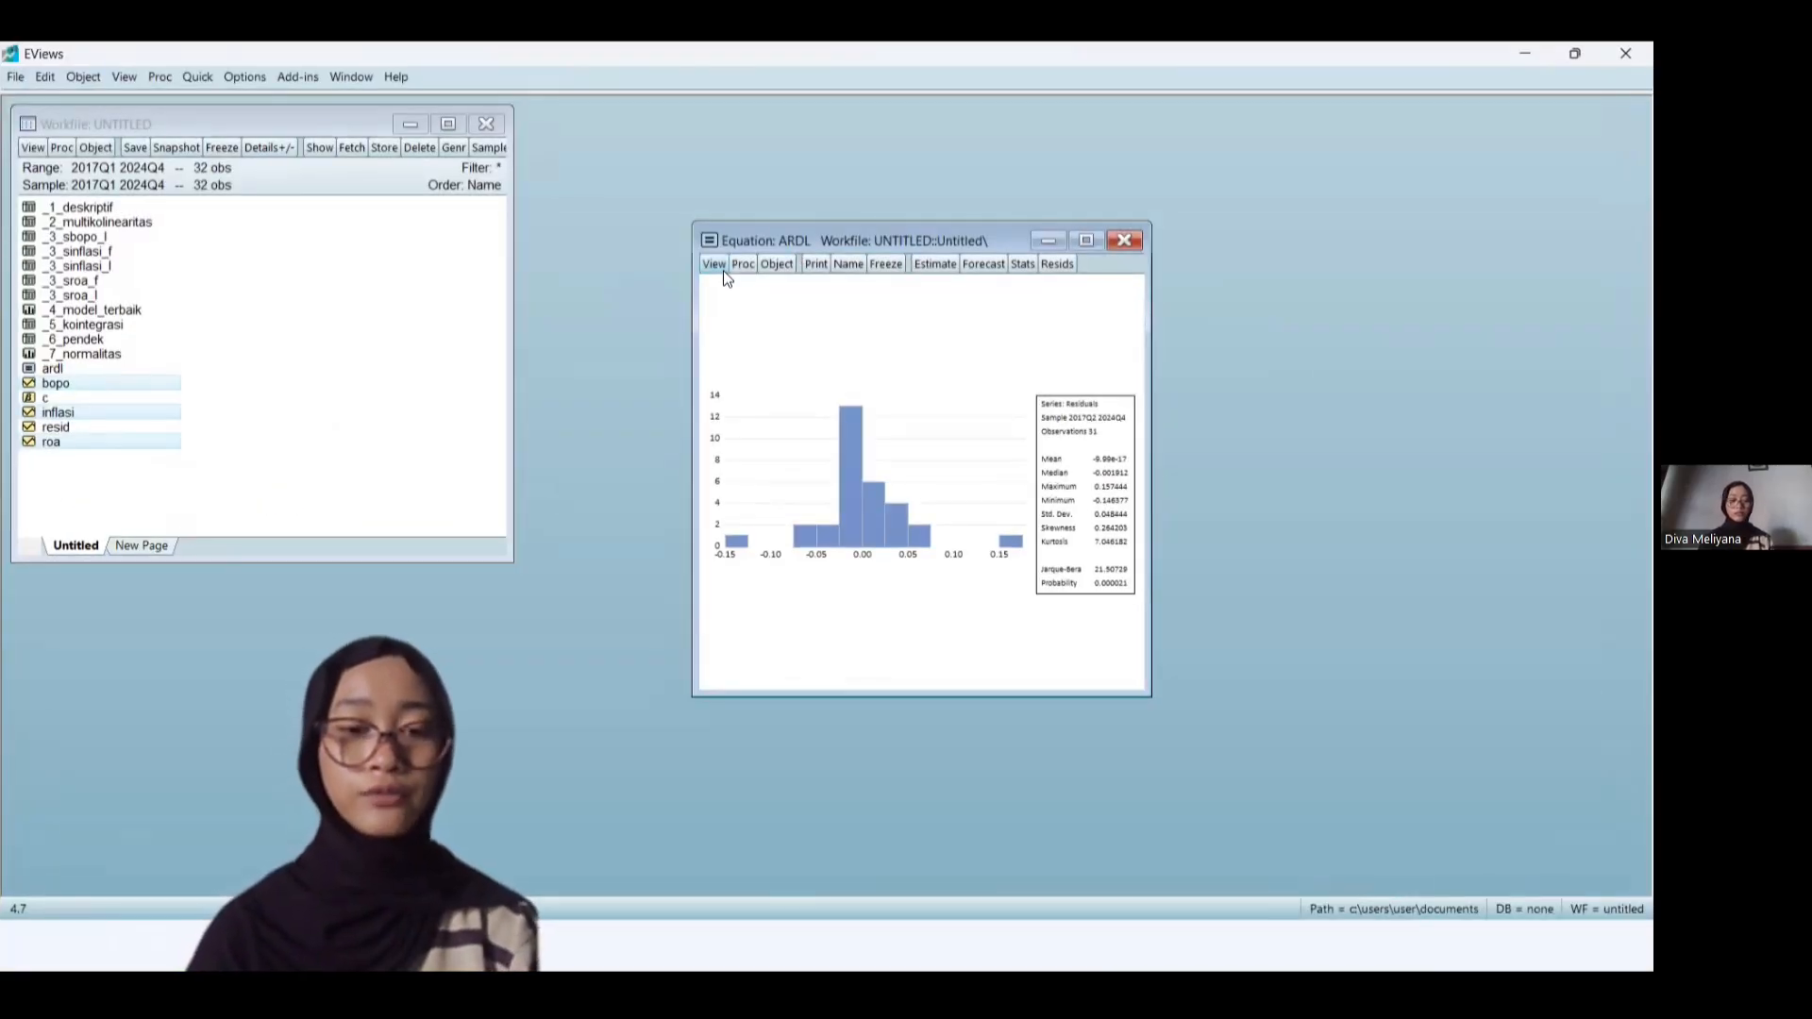
left_click(723, 272)
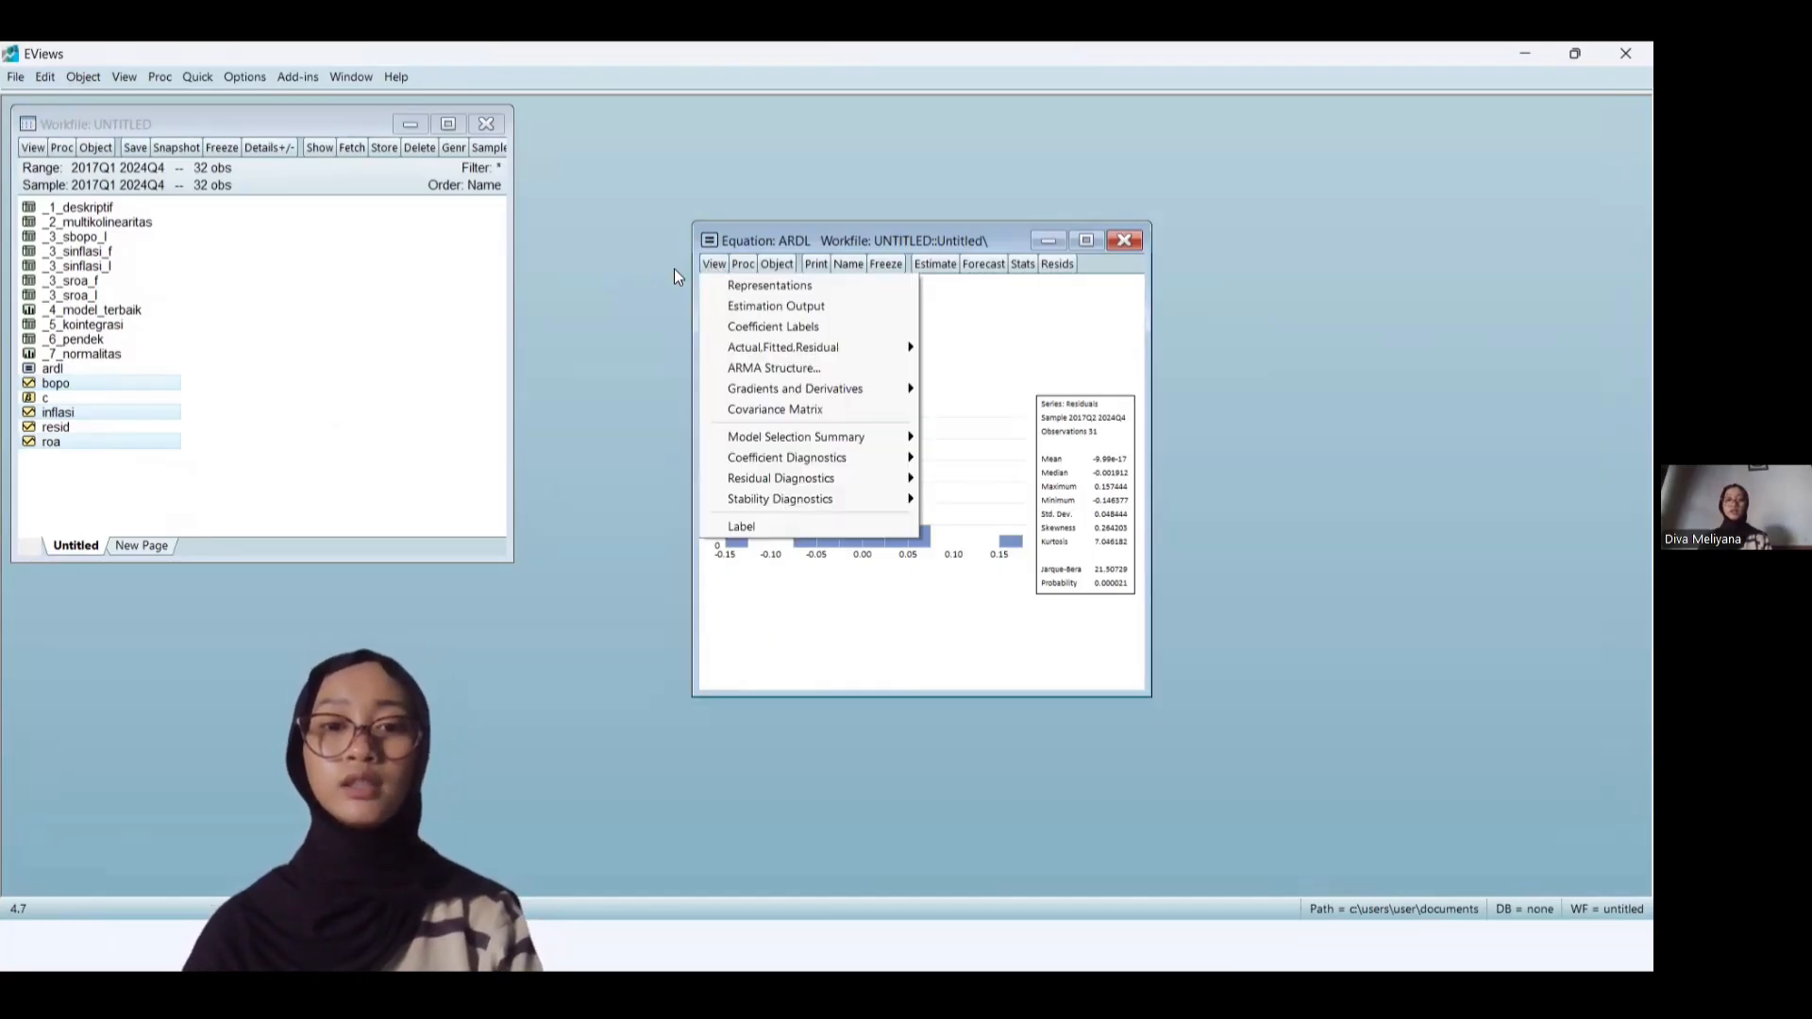
left_click(734, 265)
left_click(722, 266)
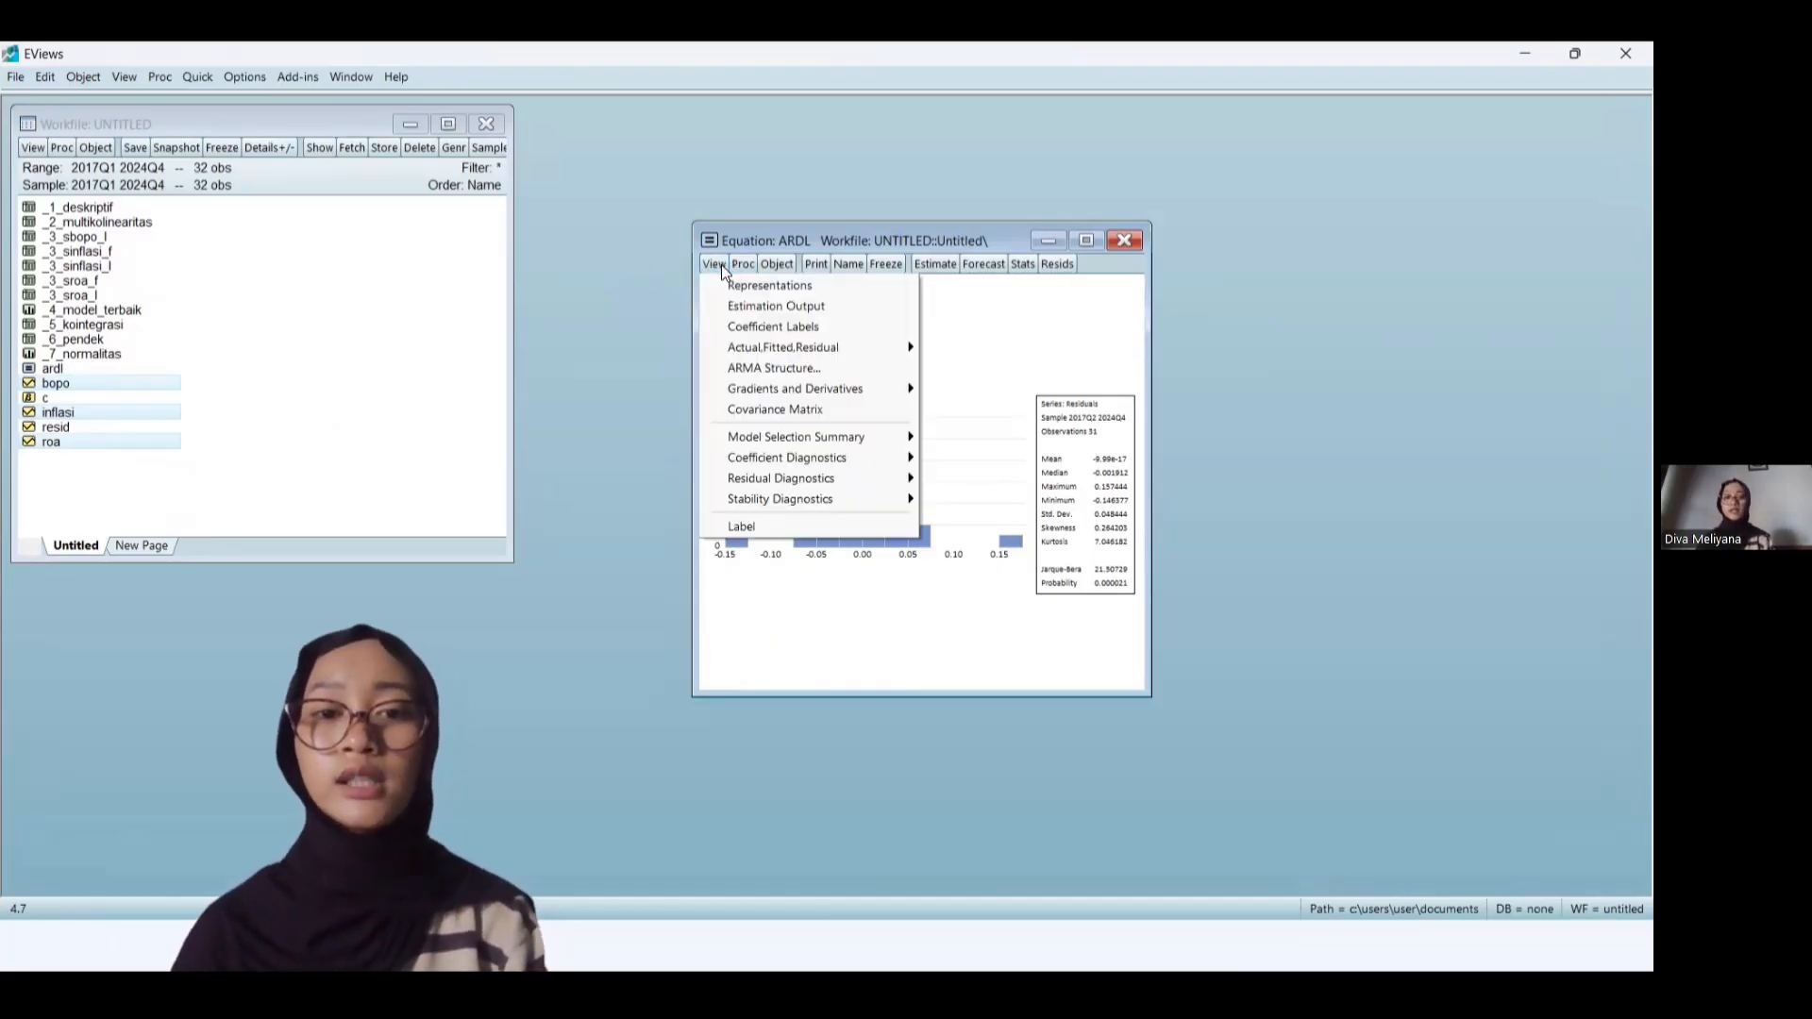
mouse_move(789, 440)
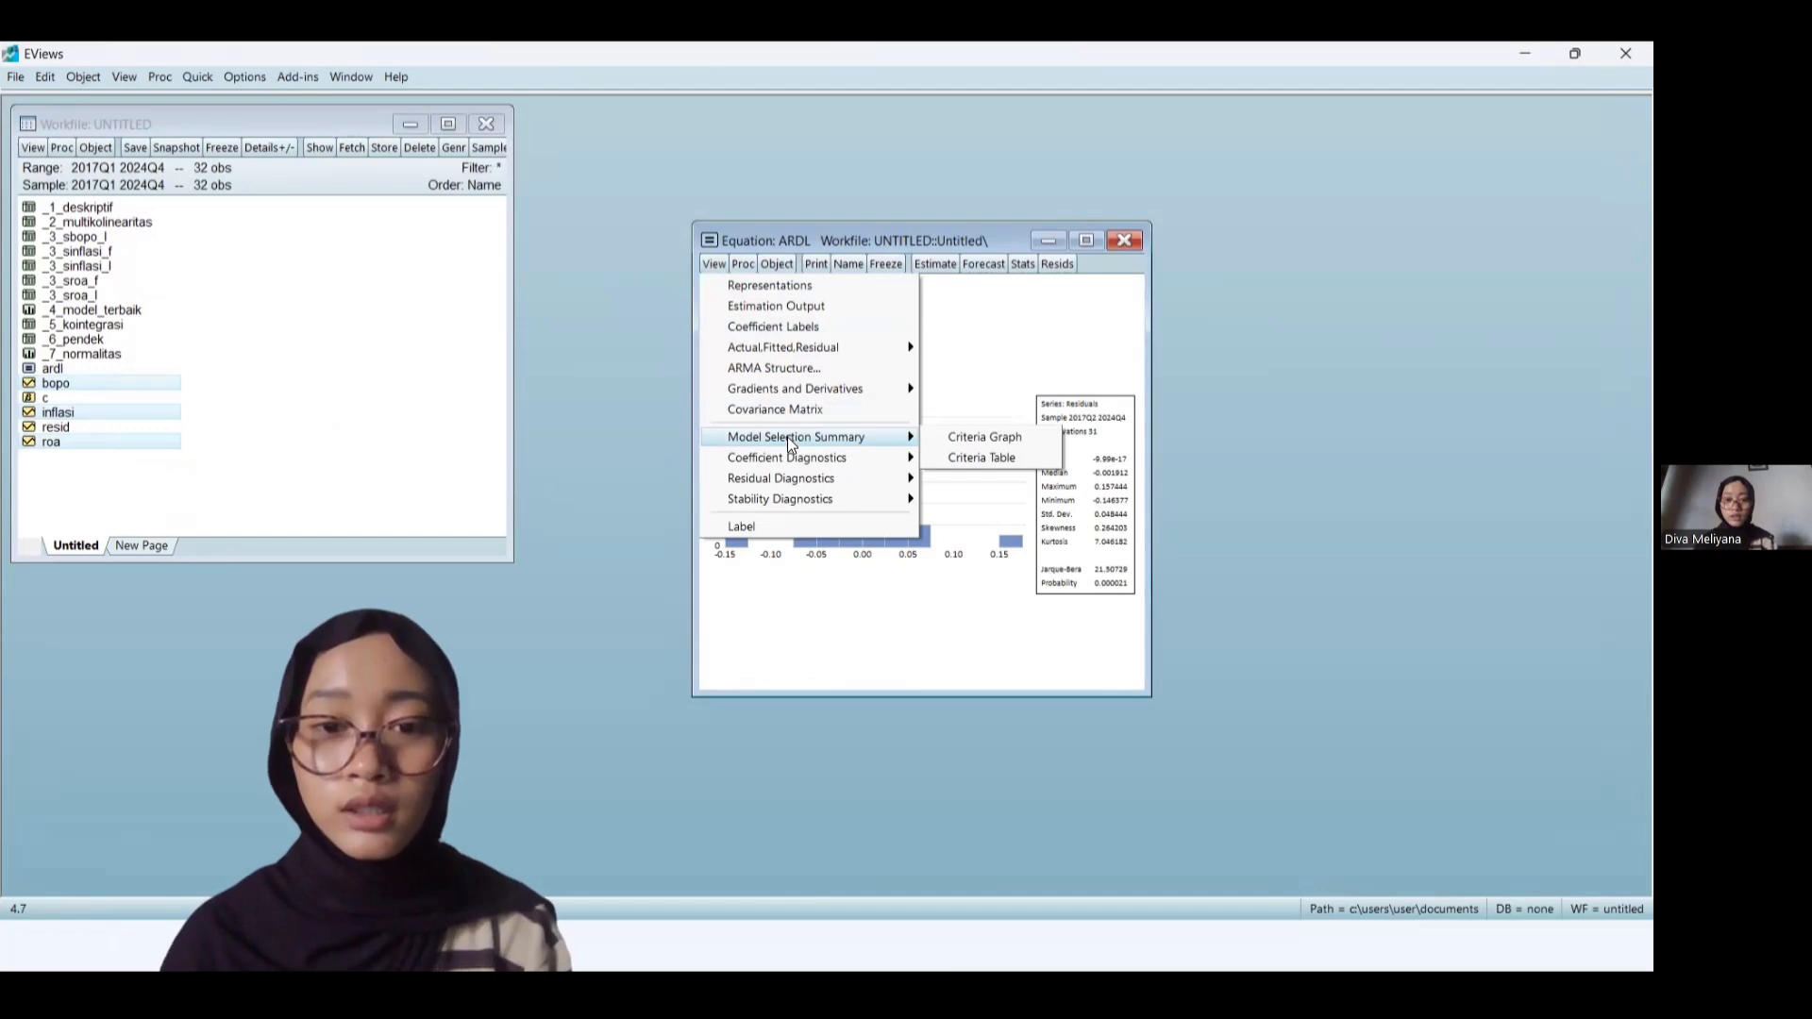
mouse_move(809, 478)
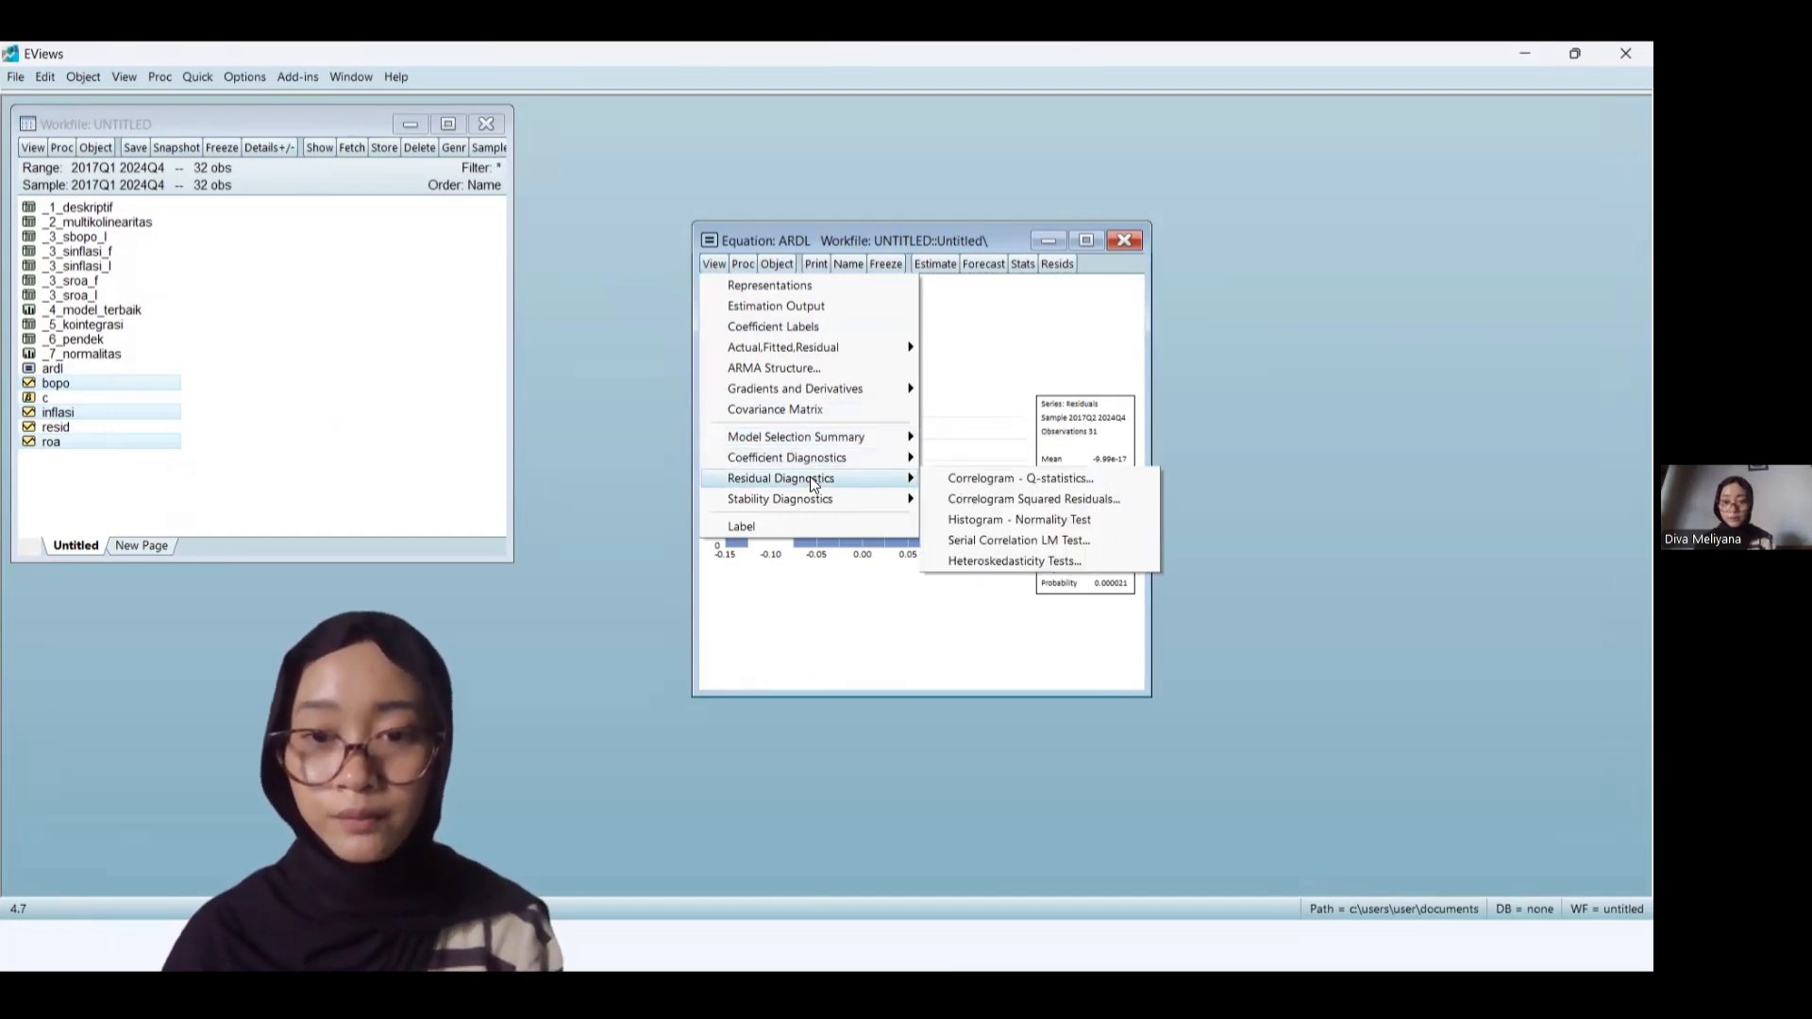
left_click(1012, 540)
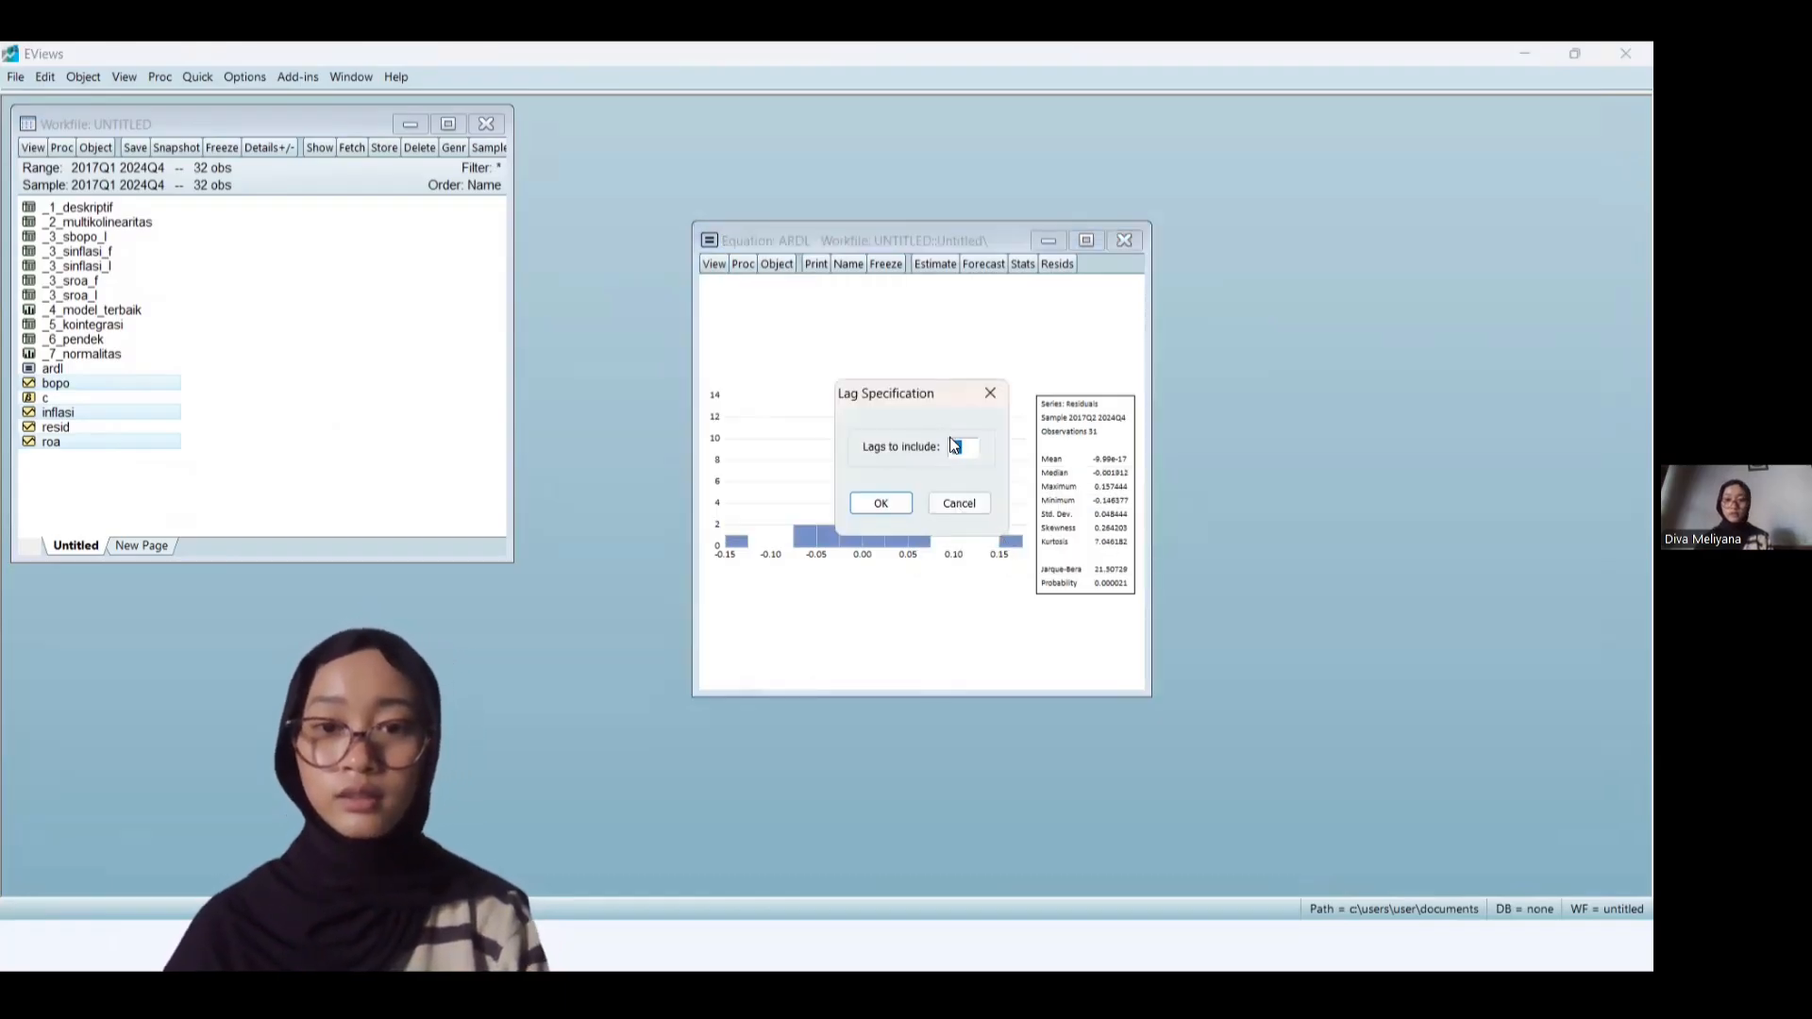
left_click(882, 505)
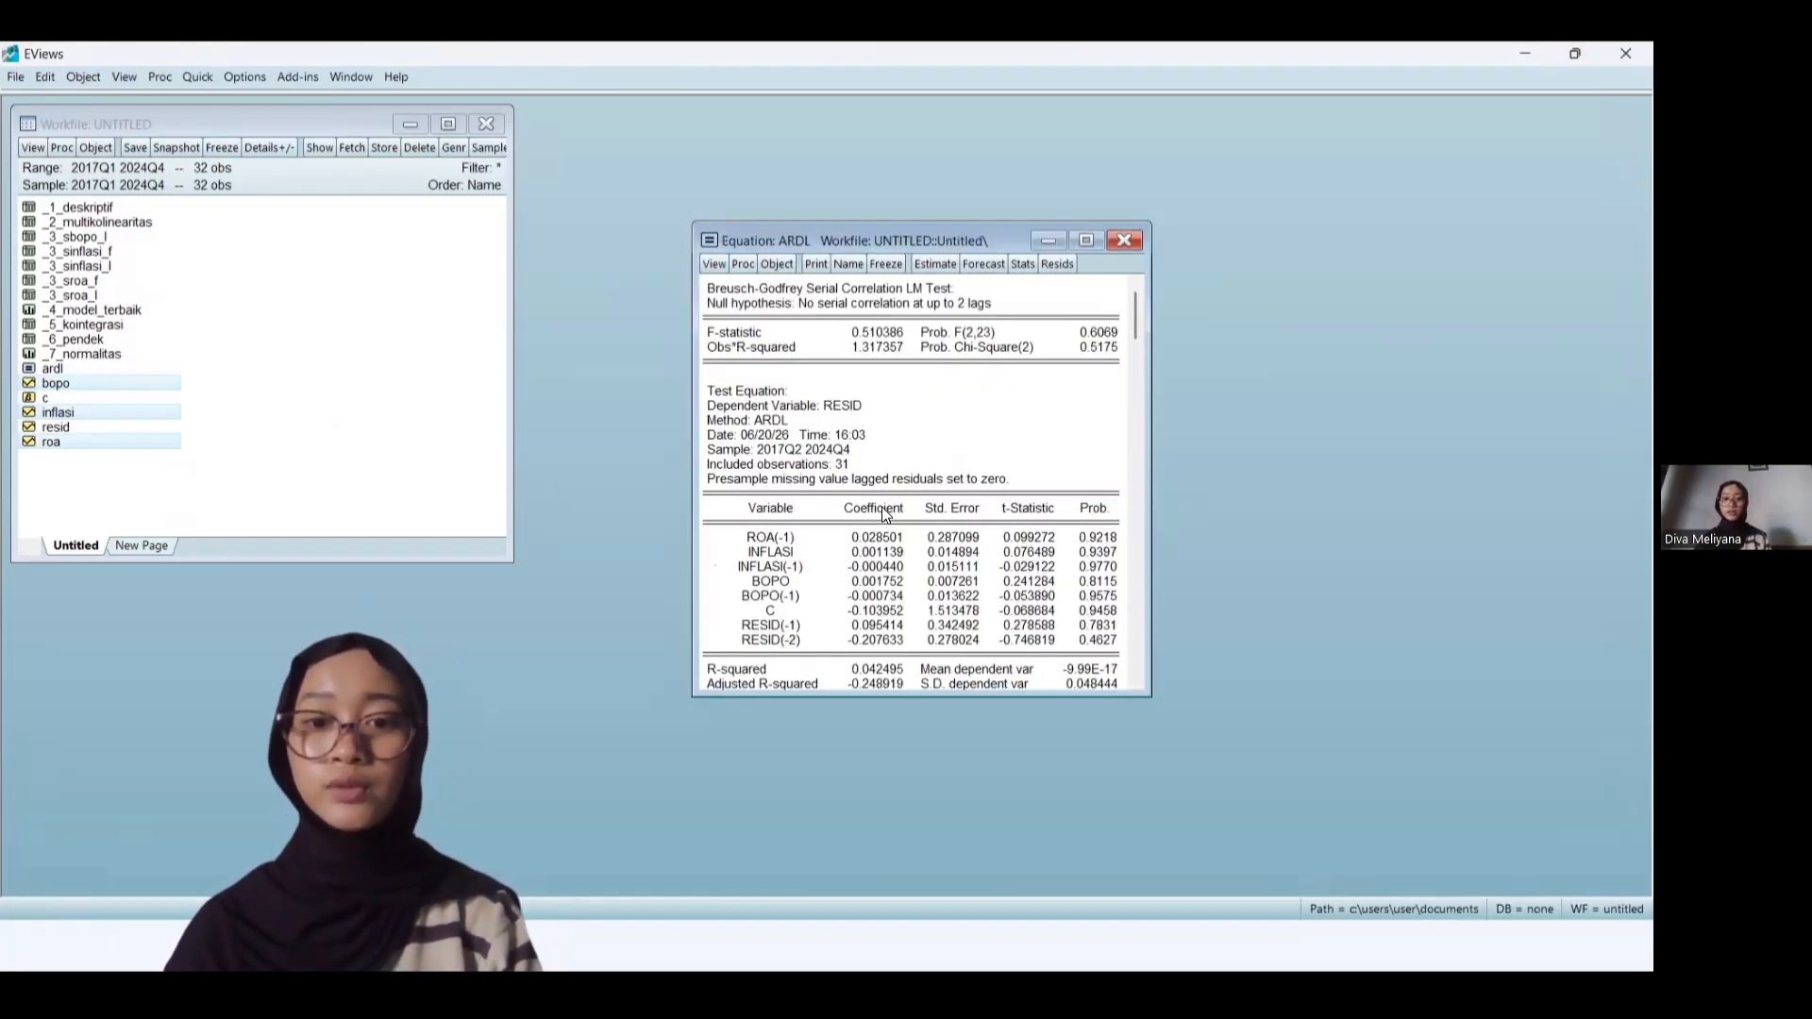
Freeze the serial correlation LM test output as a table, name it _7_AUTOKORELASI and close the table
left_click(877, 266)
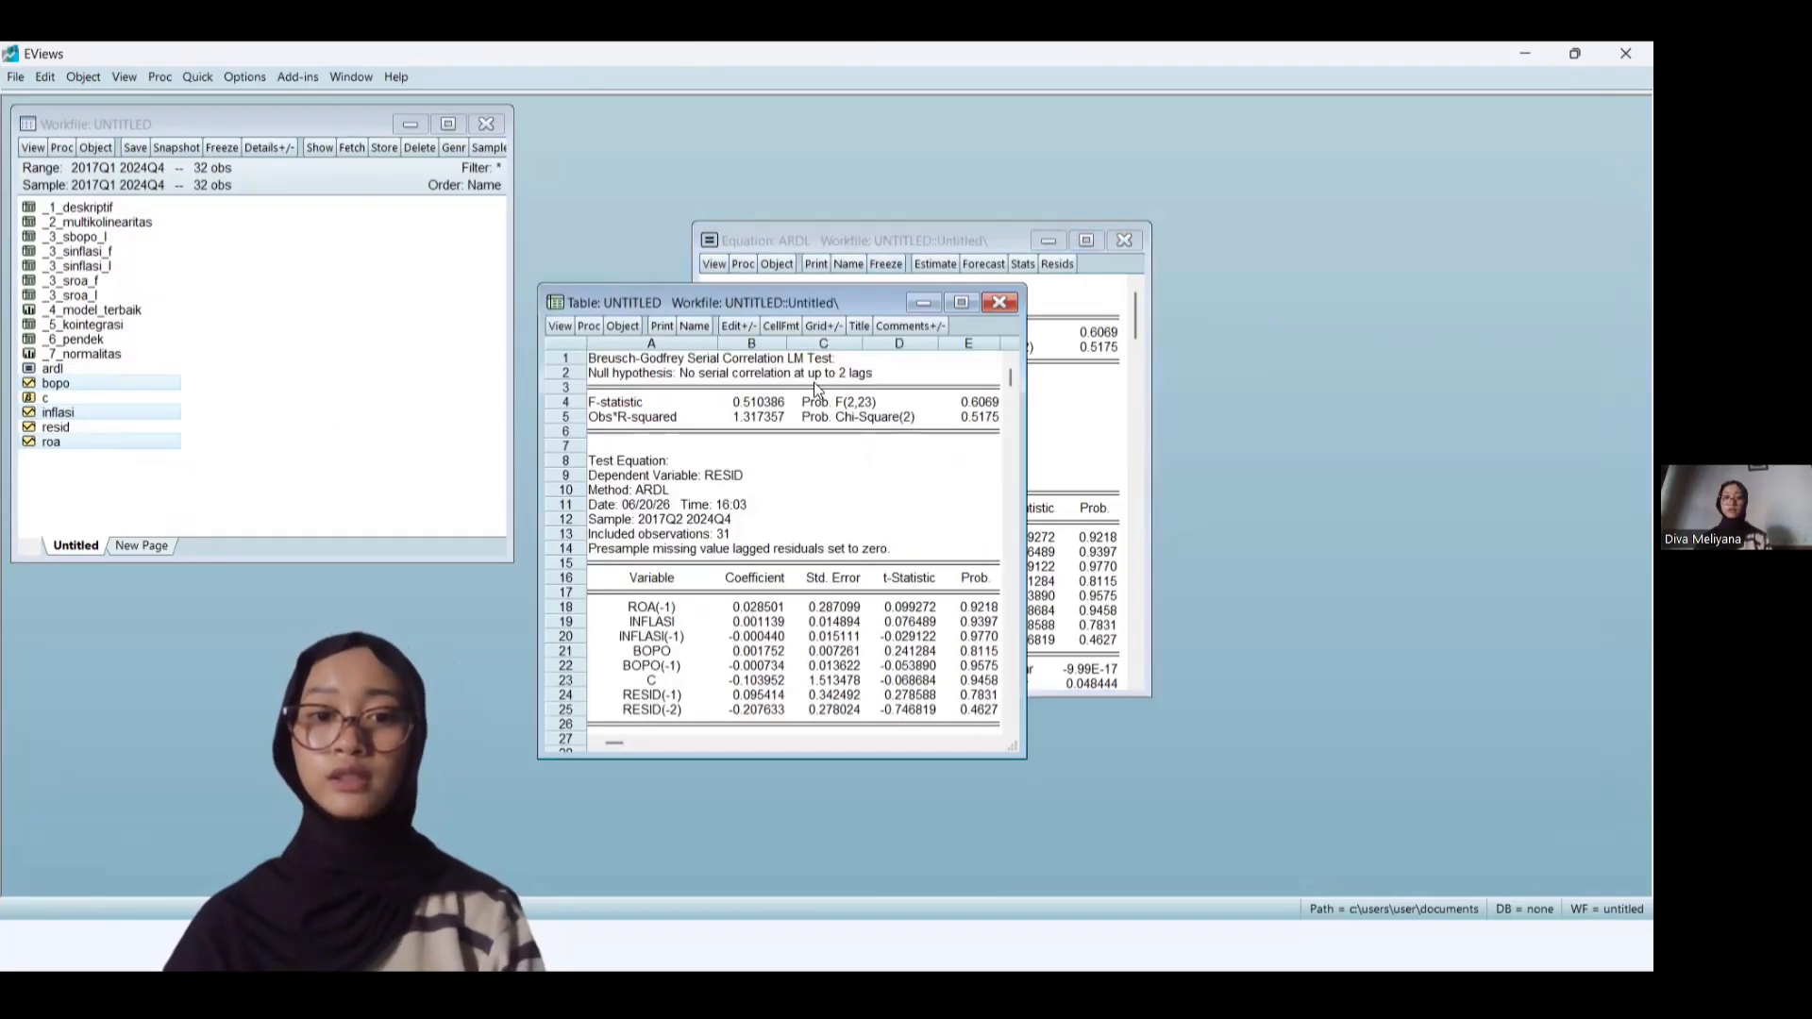
left_click(693, 326)
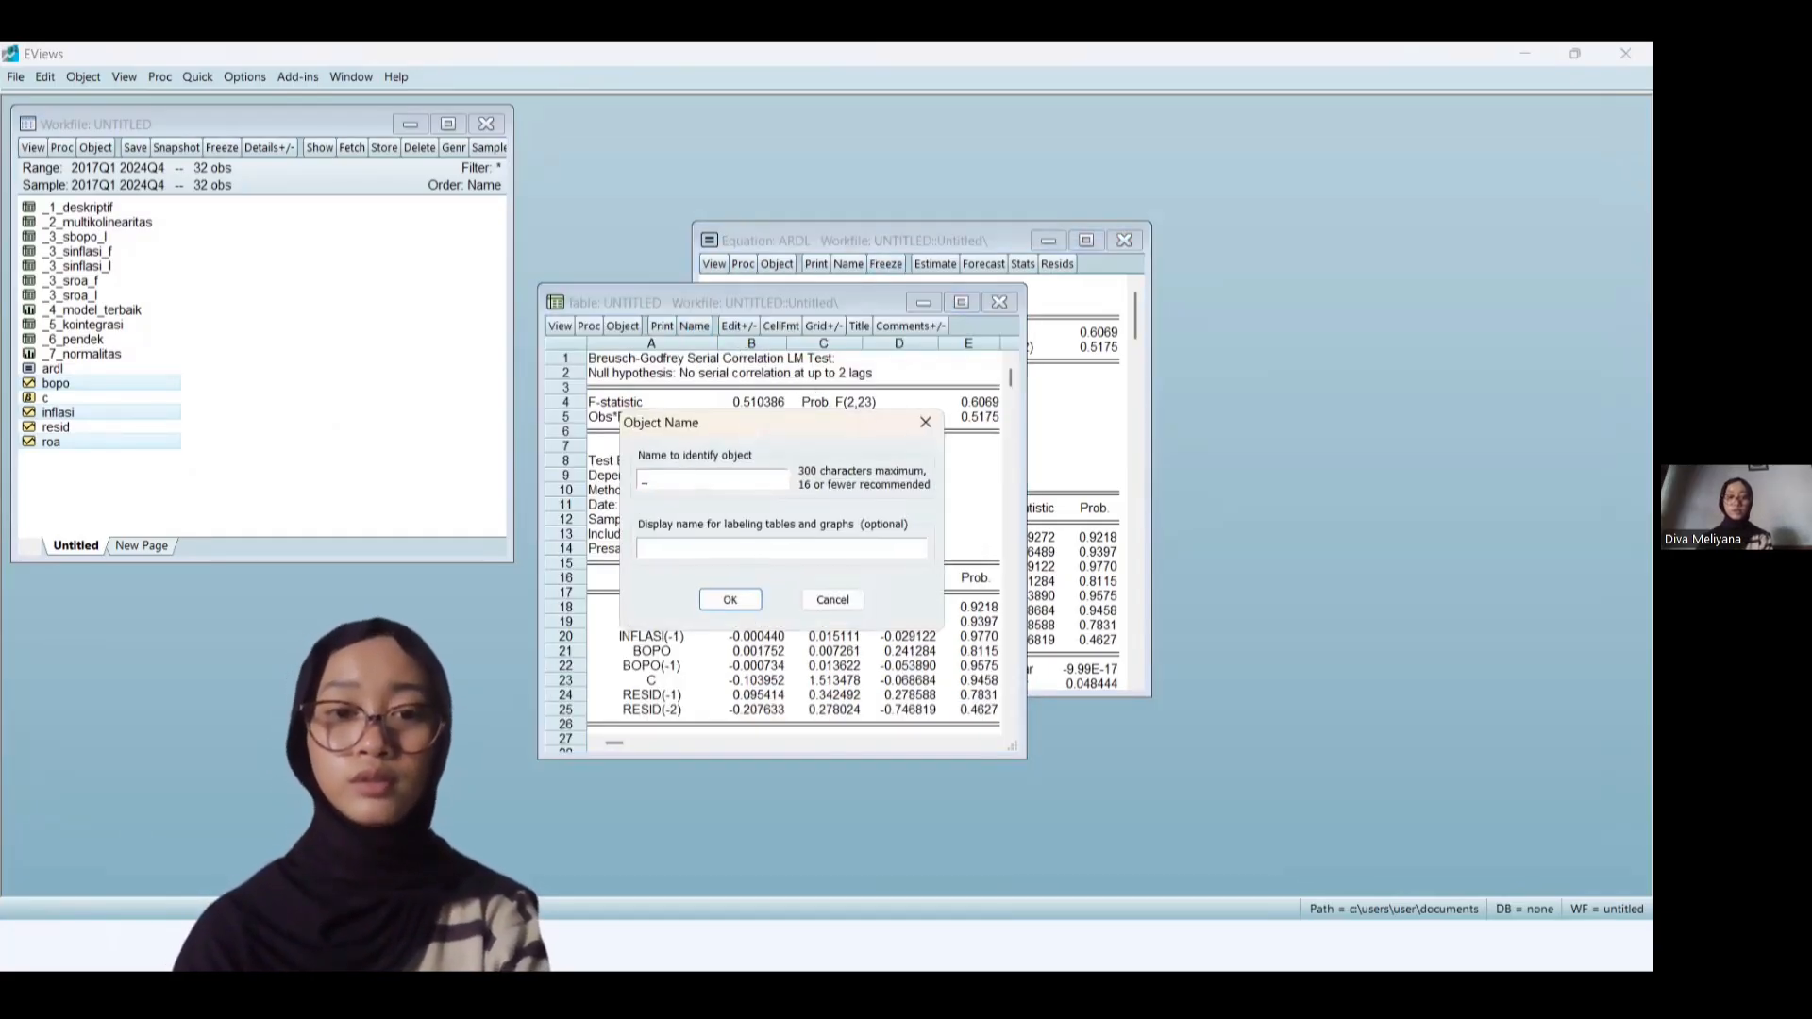
type("_7_")
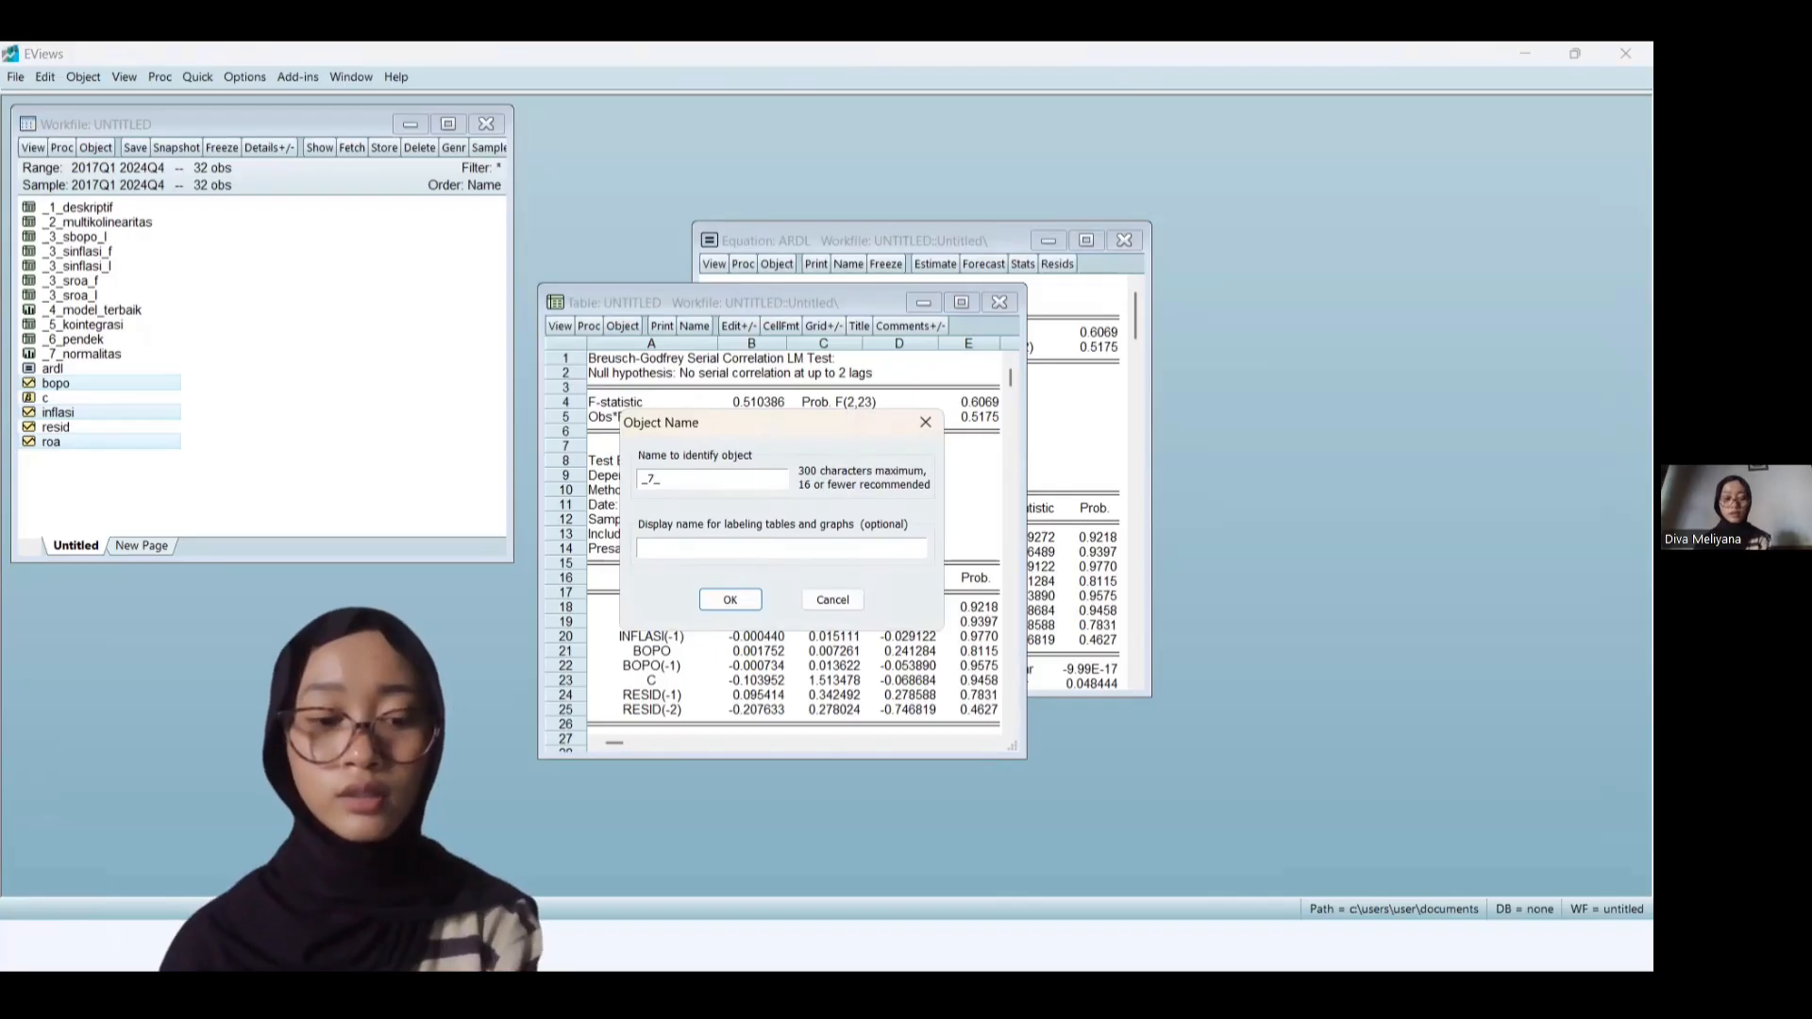
type("AUTOKORELASI")
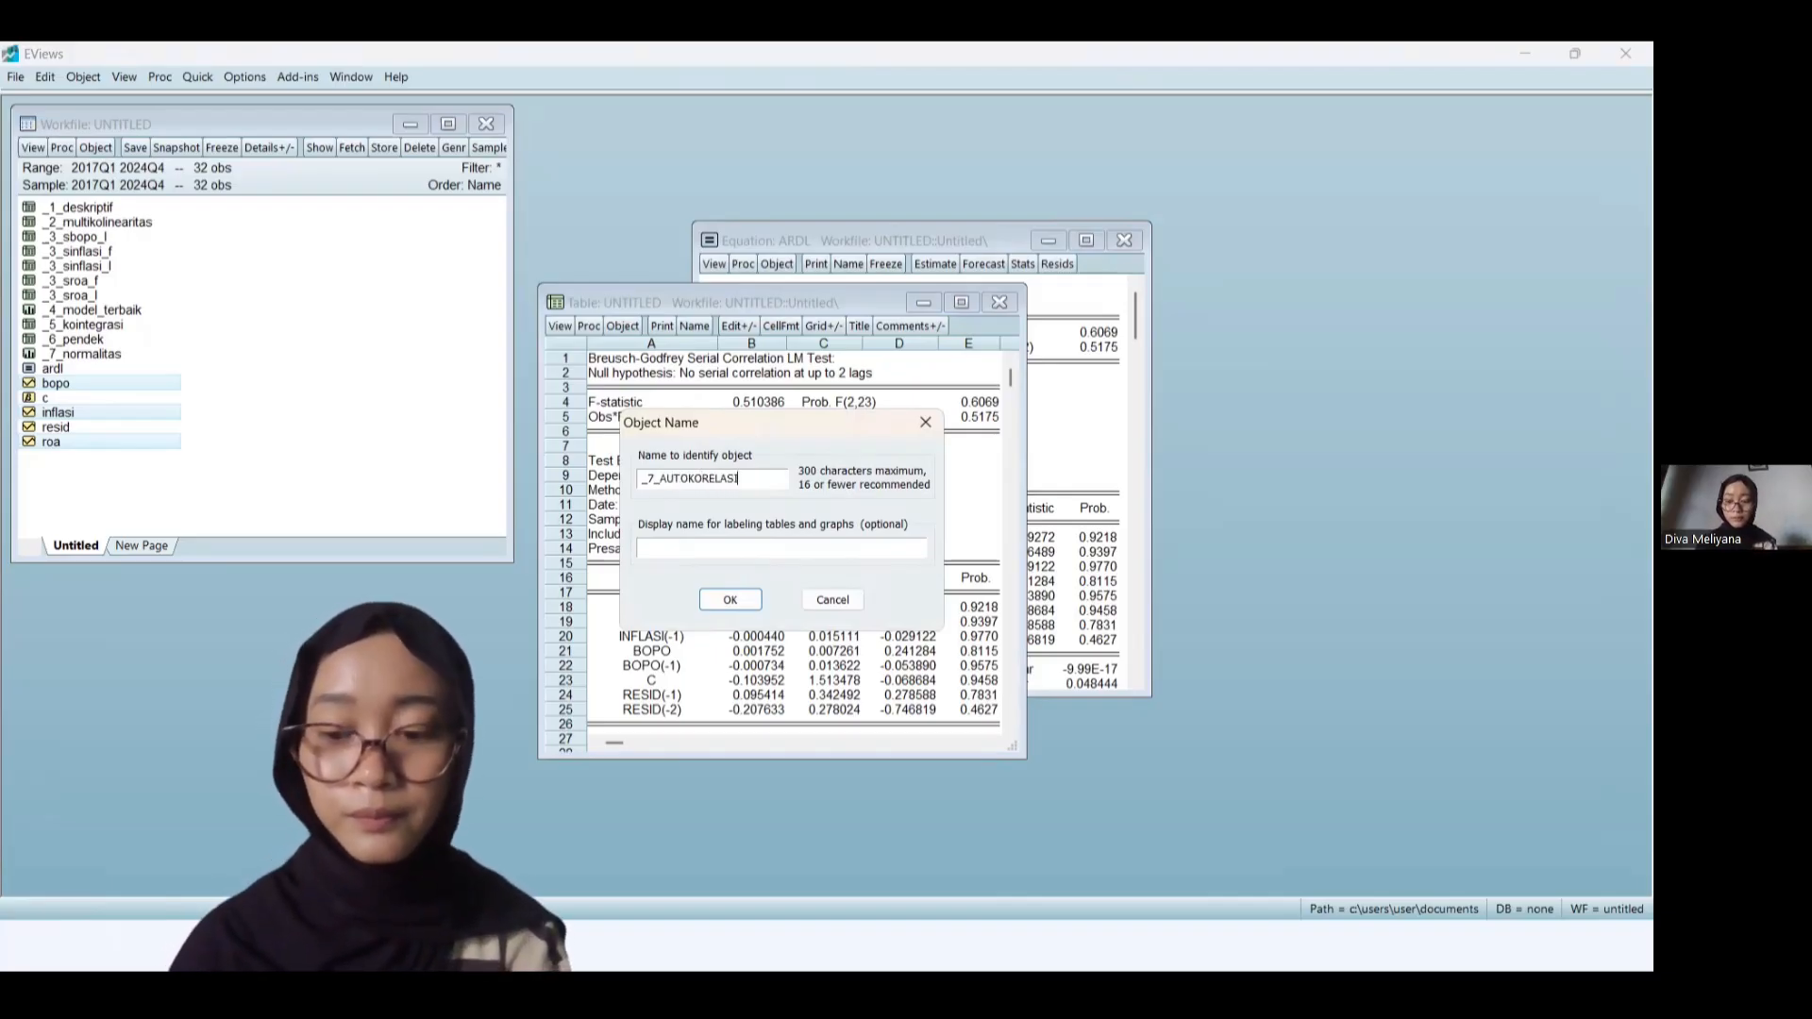
key("Return")
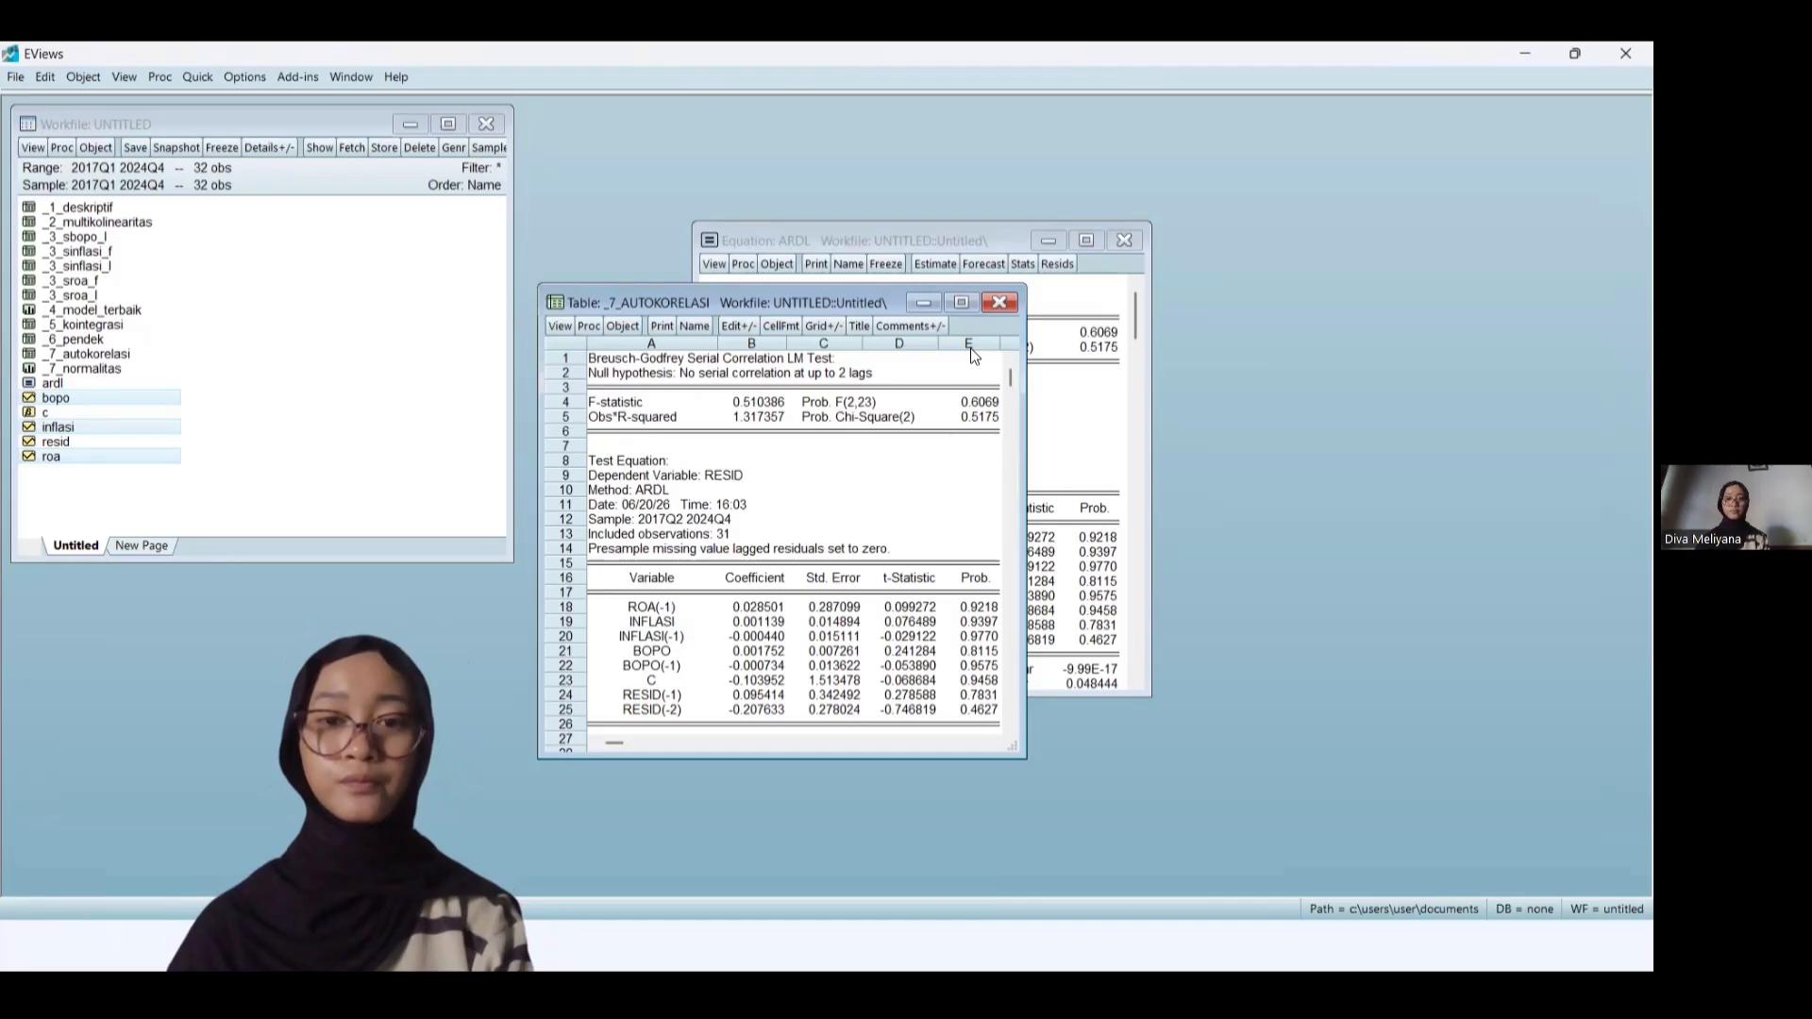
left_click(1001, 304)
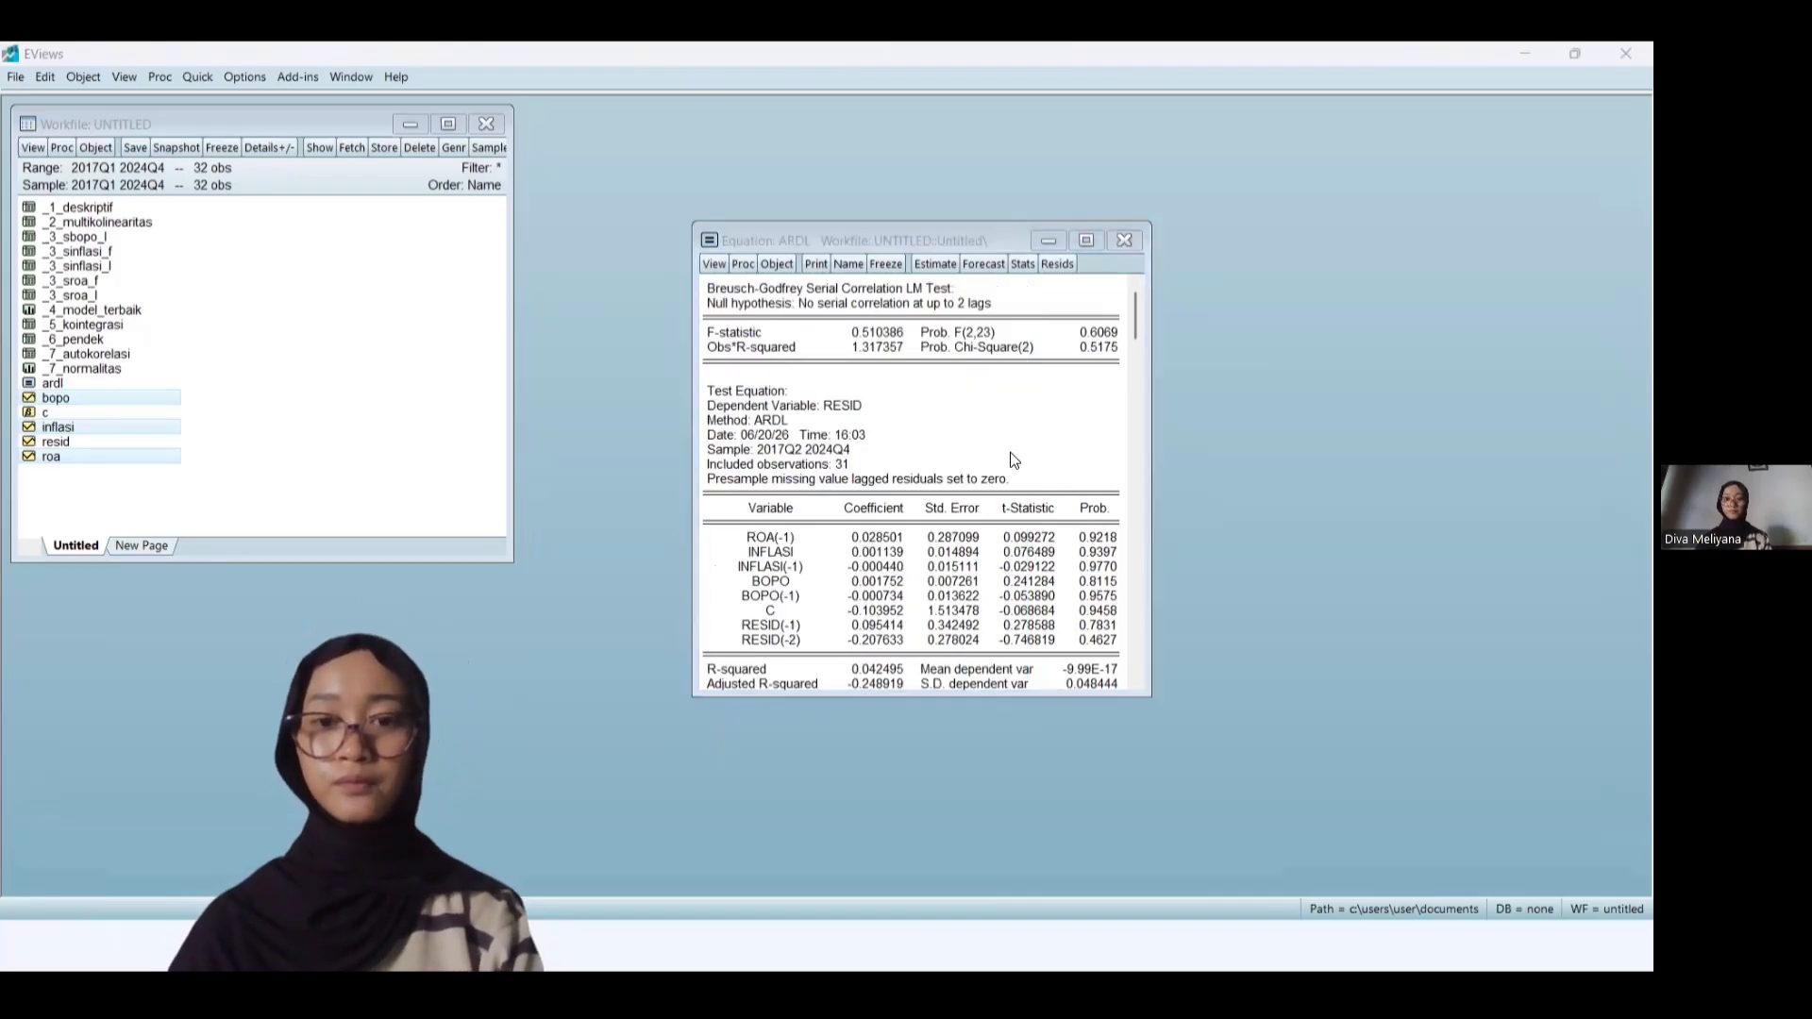
Switch to the presentation in Firefox, review the Uji Autokorelasi slide and advance to the Uji Heteroskedastisitas slide
key("super+Tab")
left_click(862, 183)
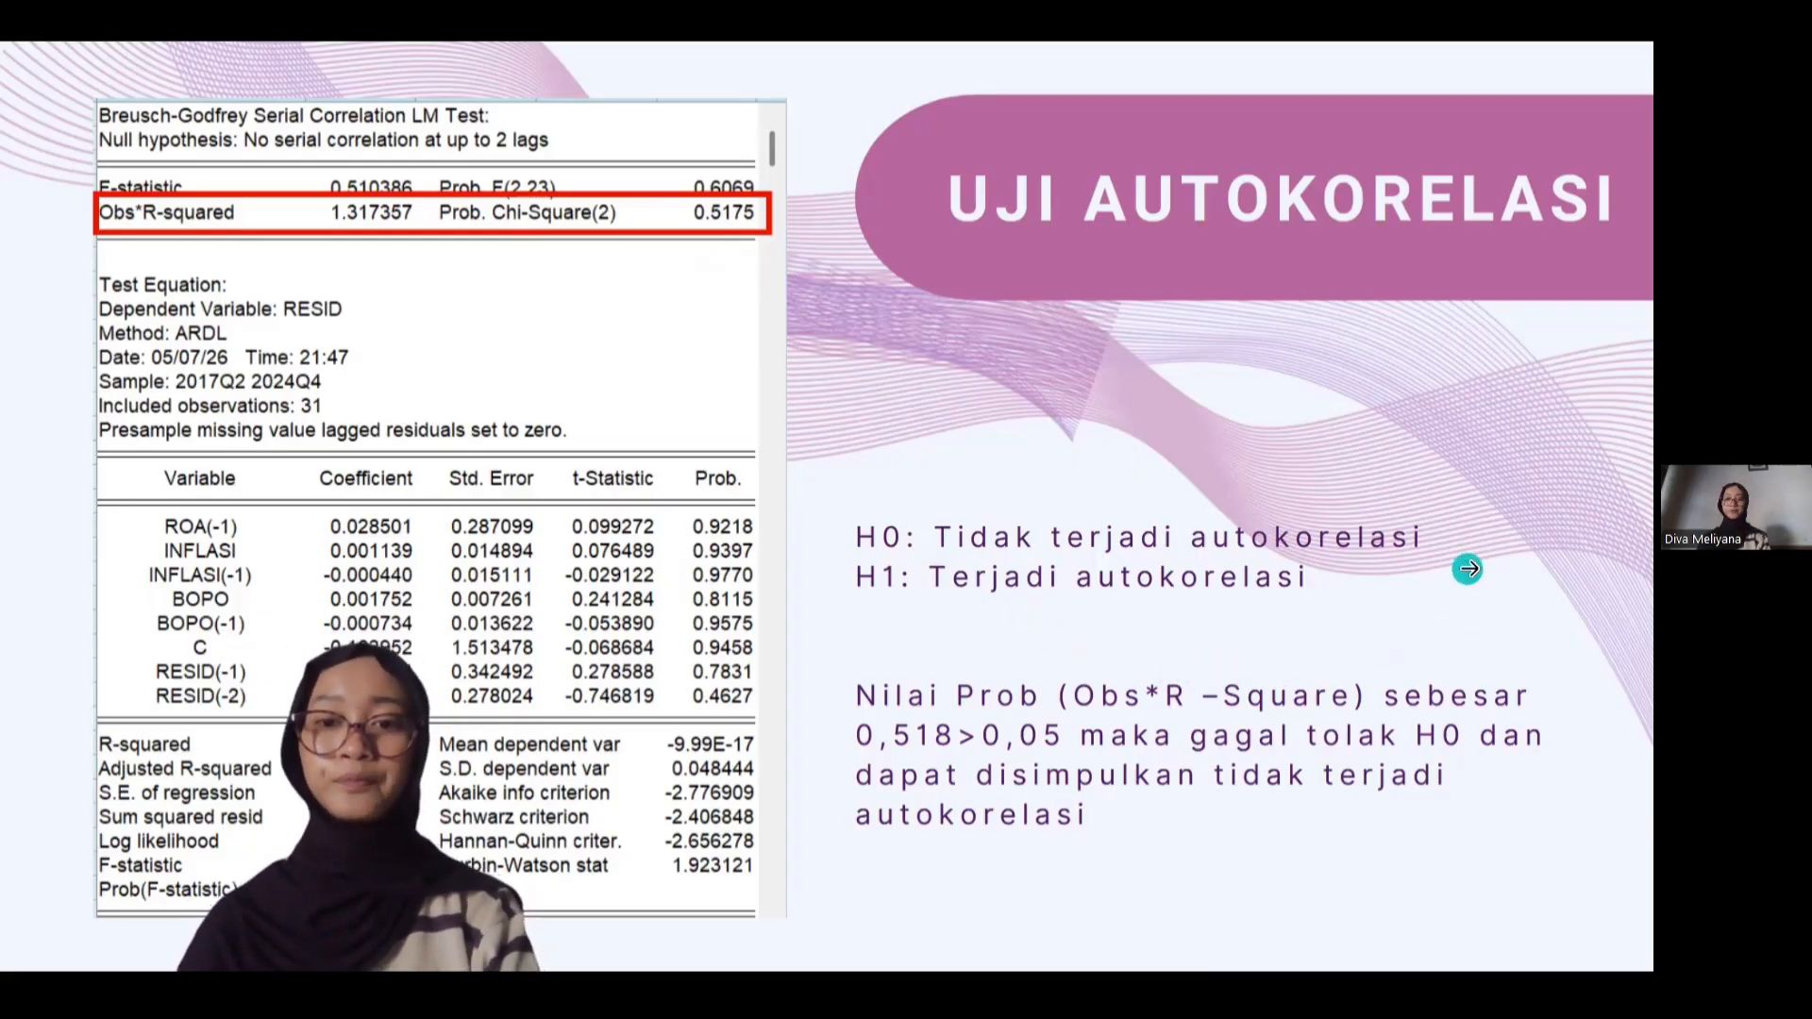
left_click(1466, 569)
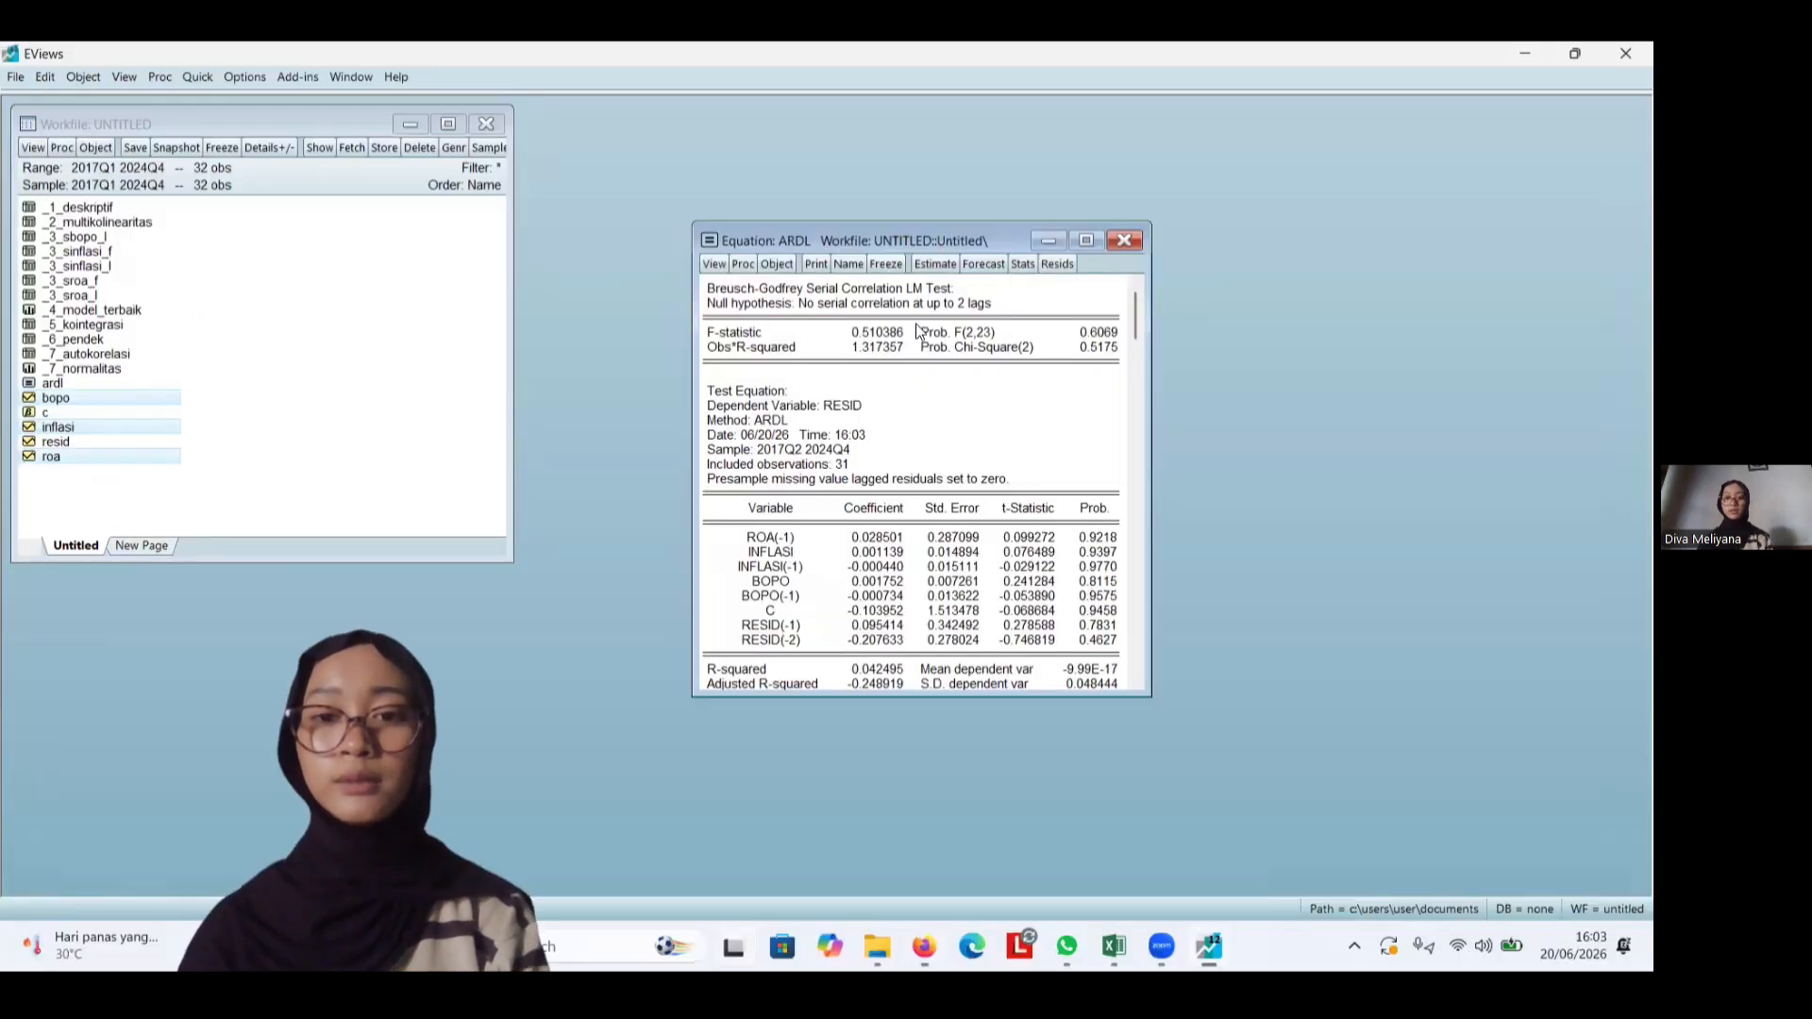
Return to EViews and run the Breusch-Pagan-Godfrey heteroskedasticity test on the ARDL equation's residuals with the default regressors
key("super+Tab")
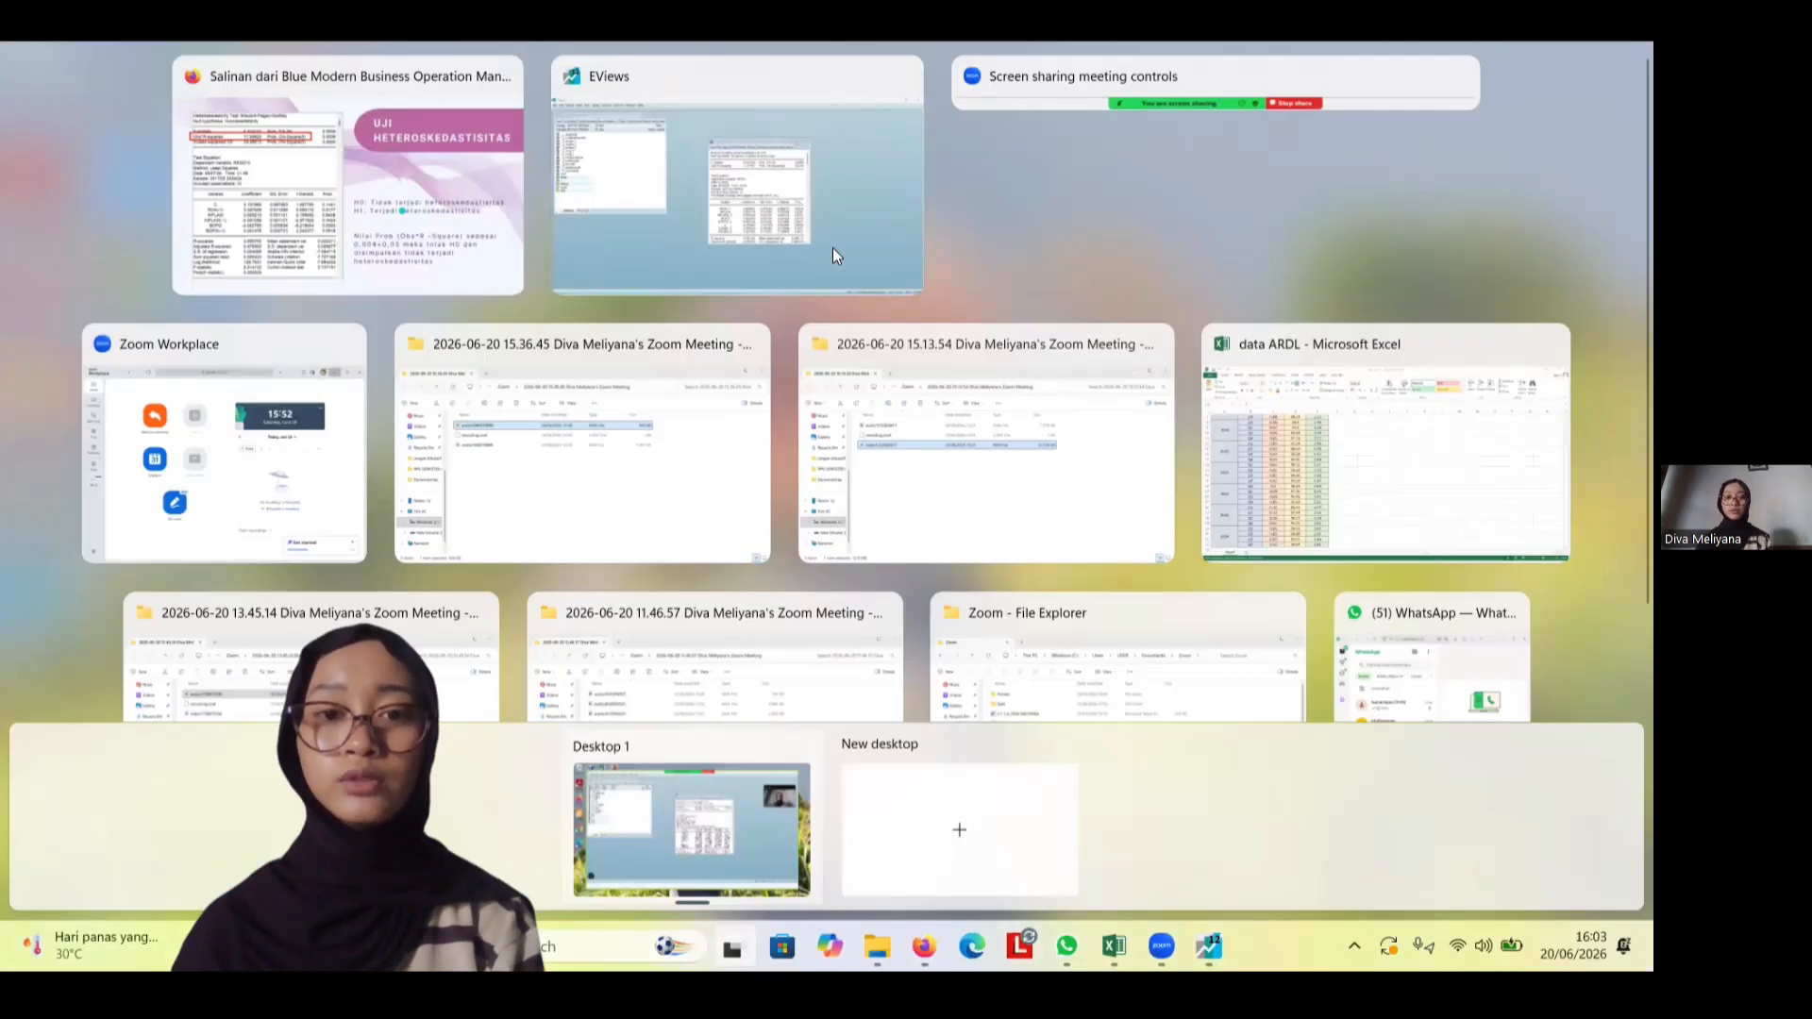
left_click(771, 200)
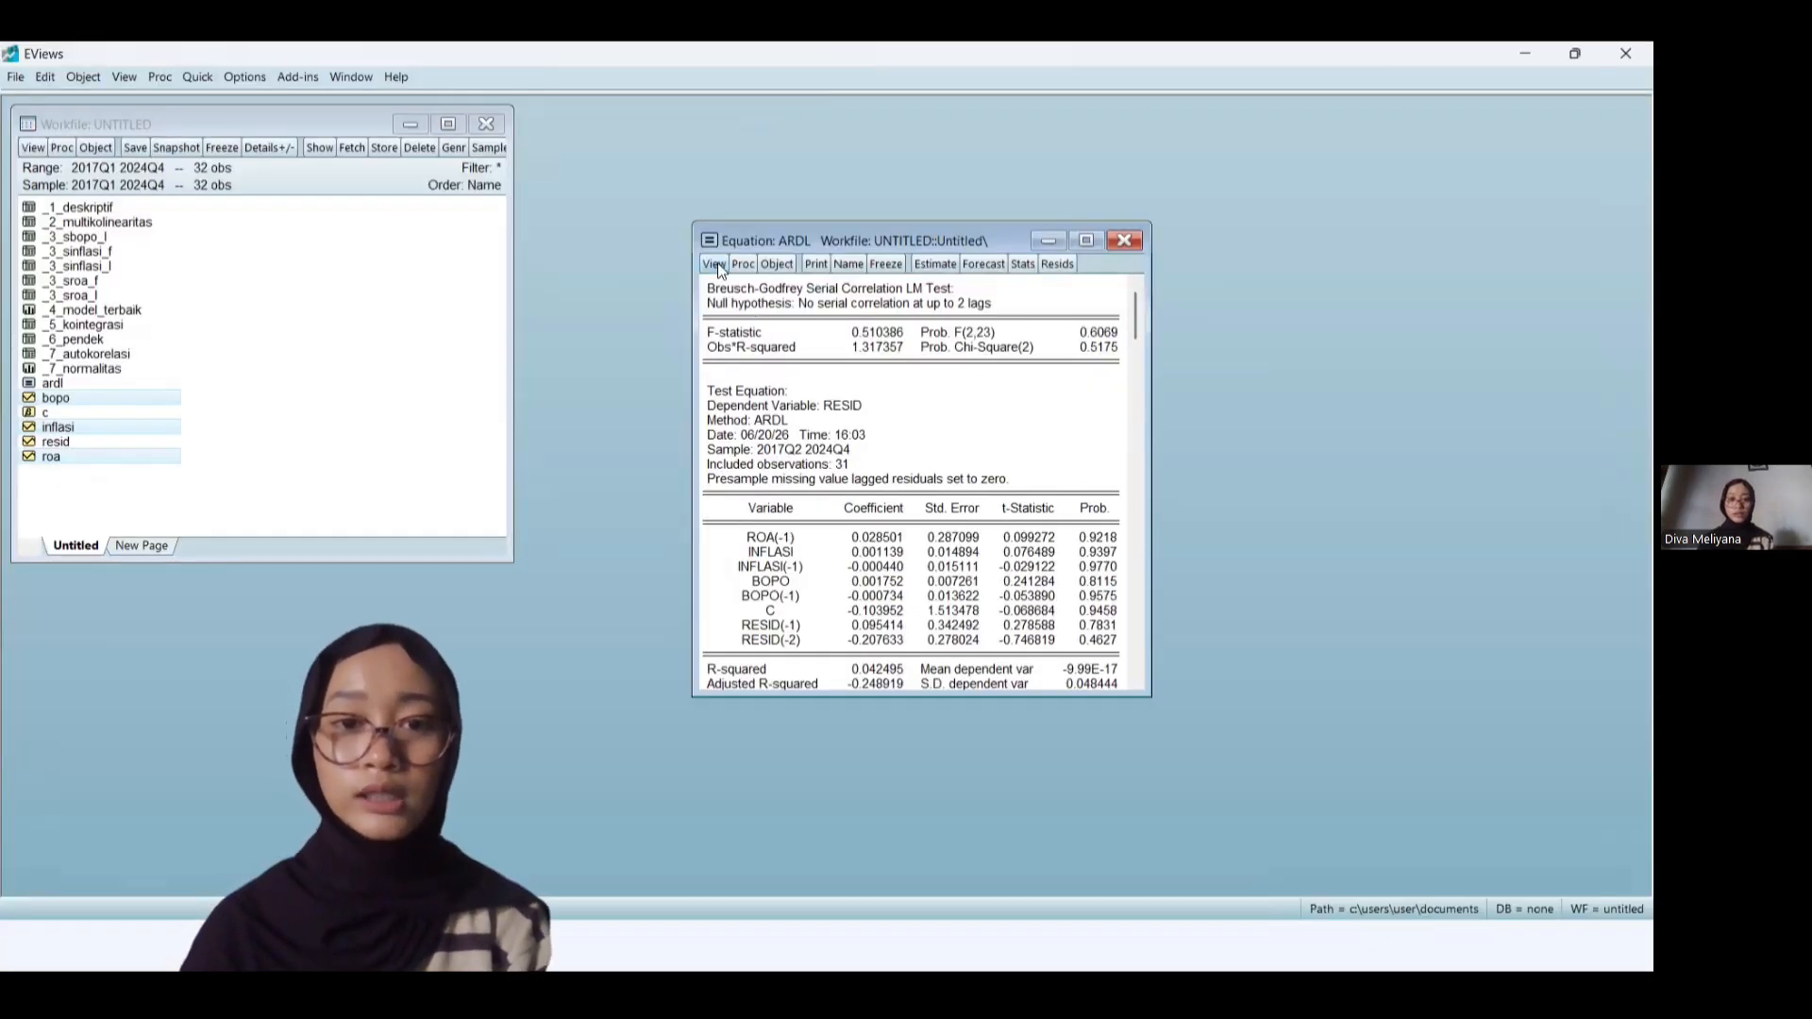
left_click(718, 263)
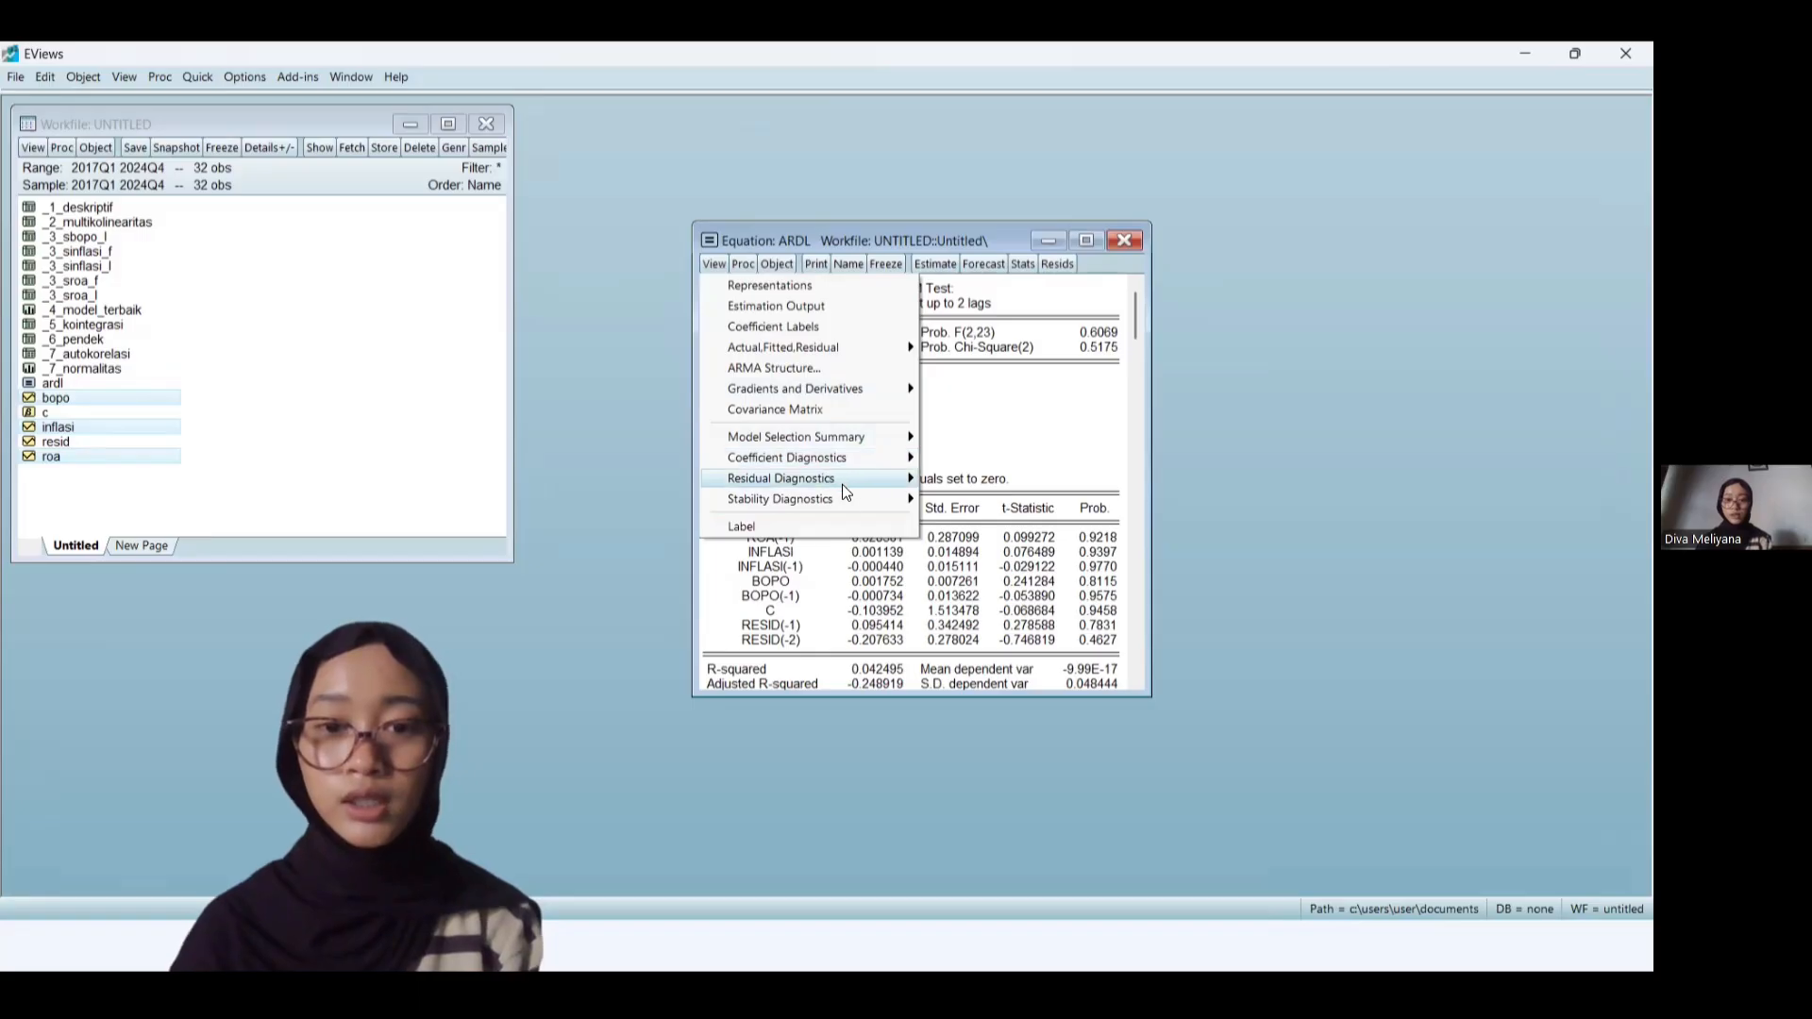
mouse_move(842, 484)
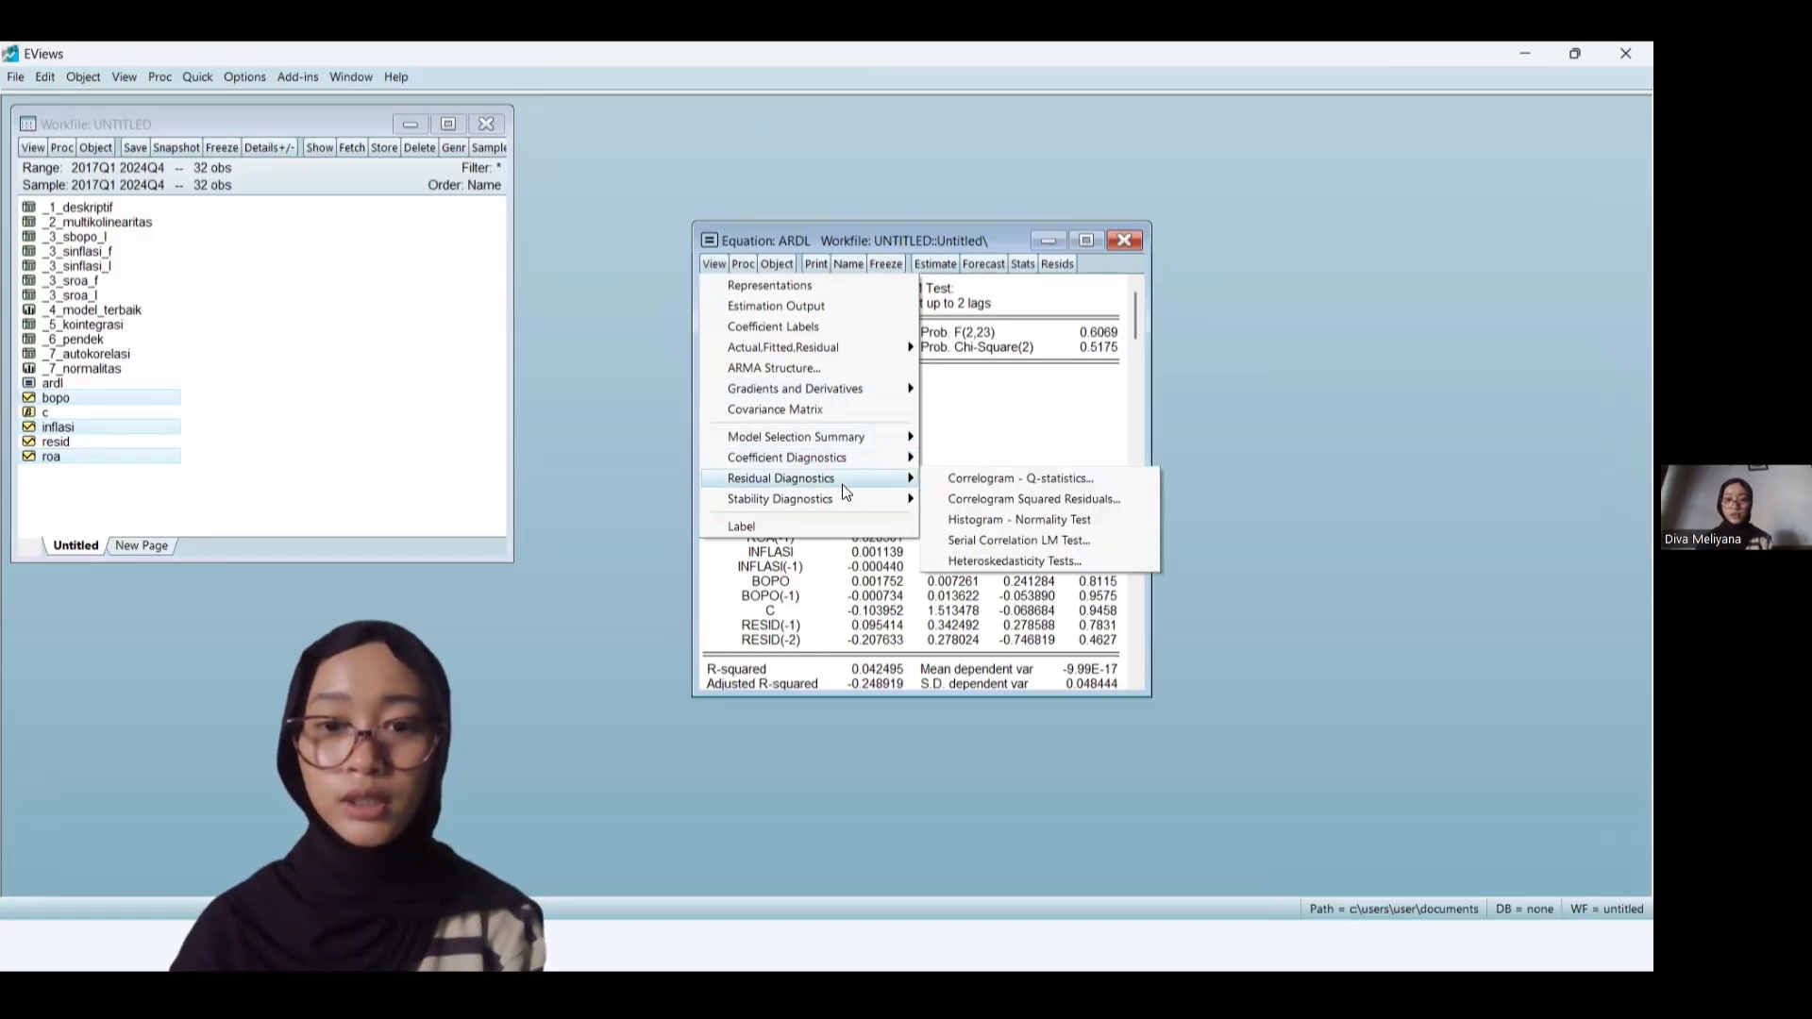
left_click(1009, 565)
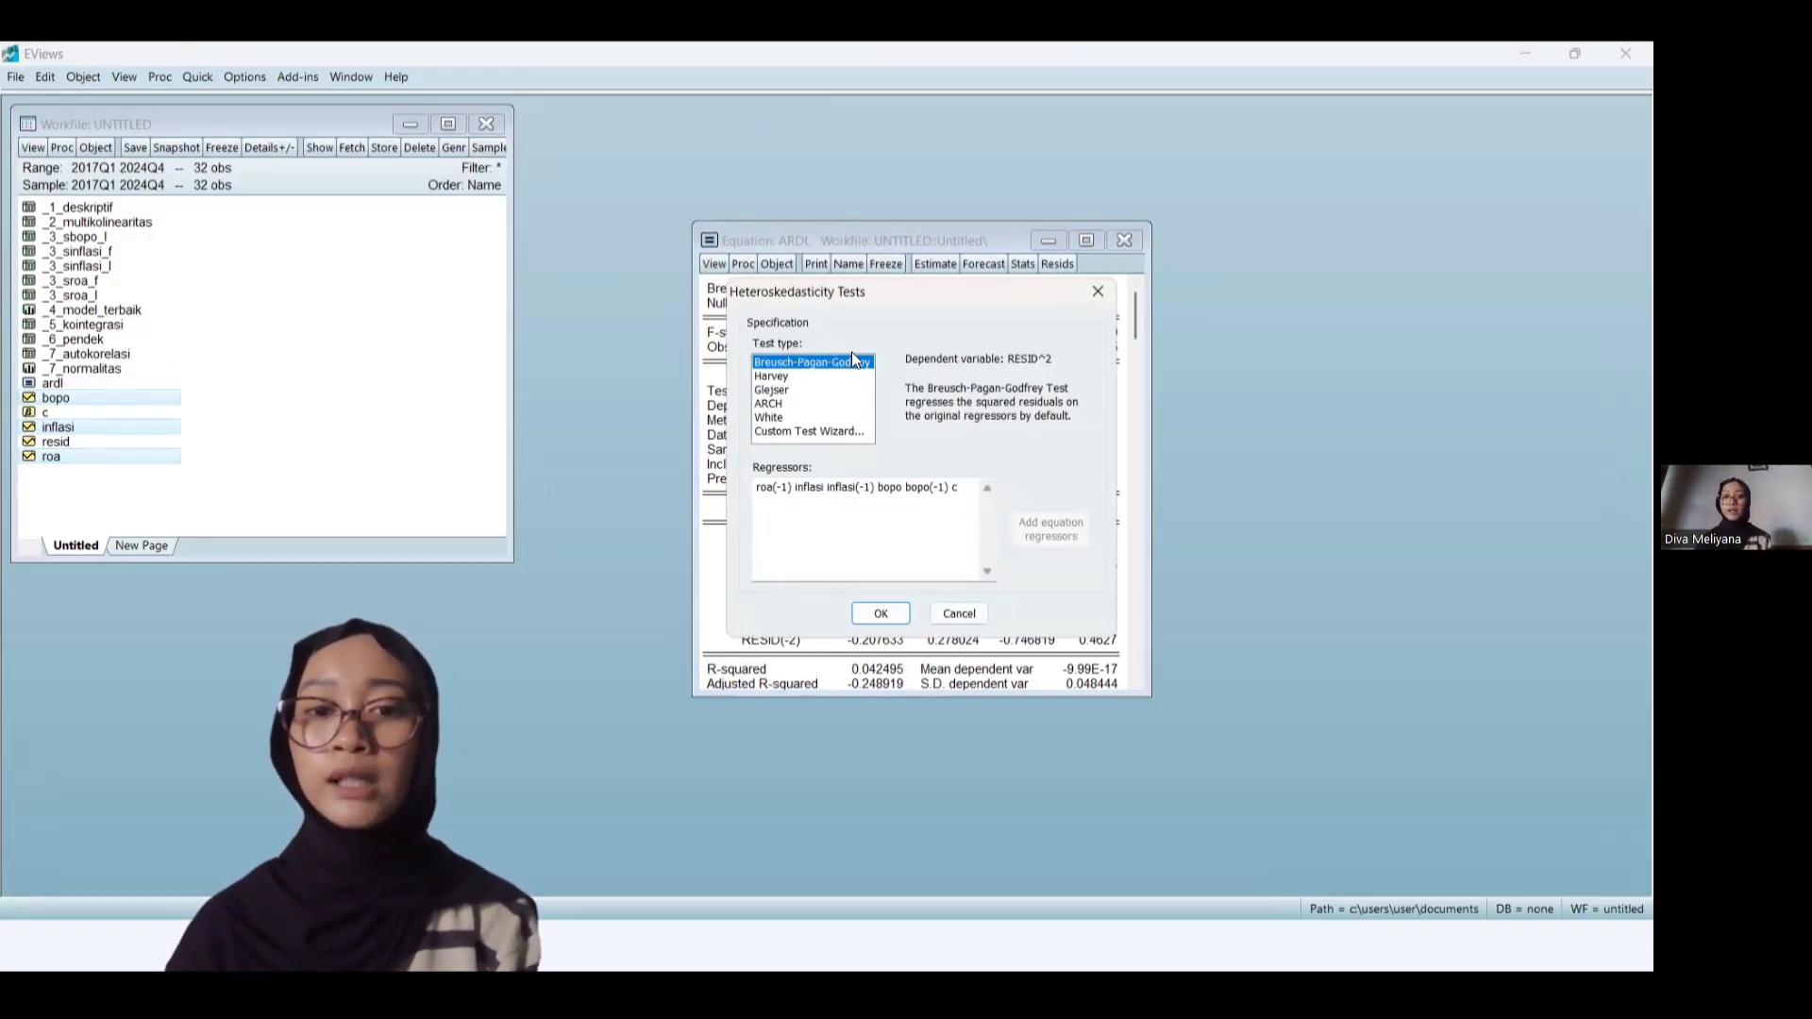
left_click(882, 613)
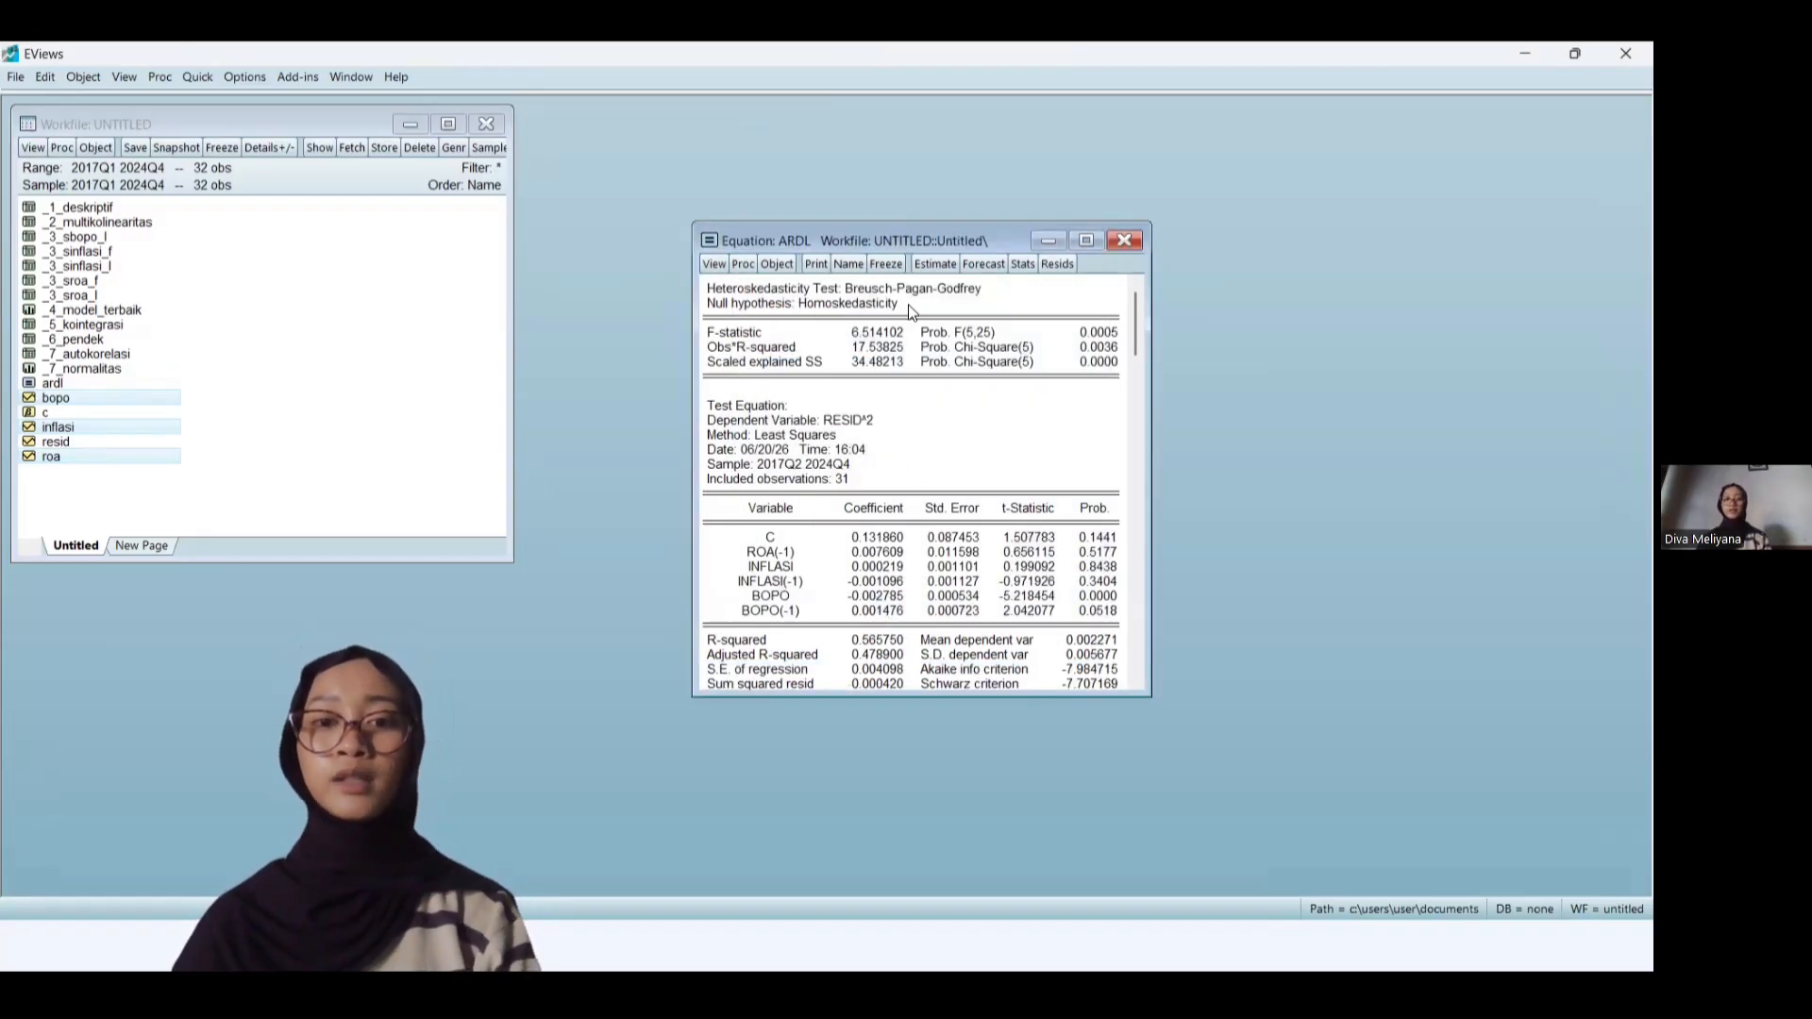
Freeze the heteroskedasticity test output as a table, name it _7_HETERO and close the table
left_click(895, 263)
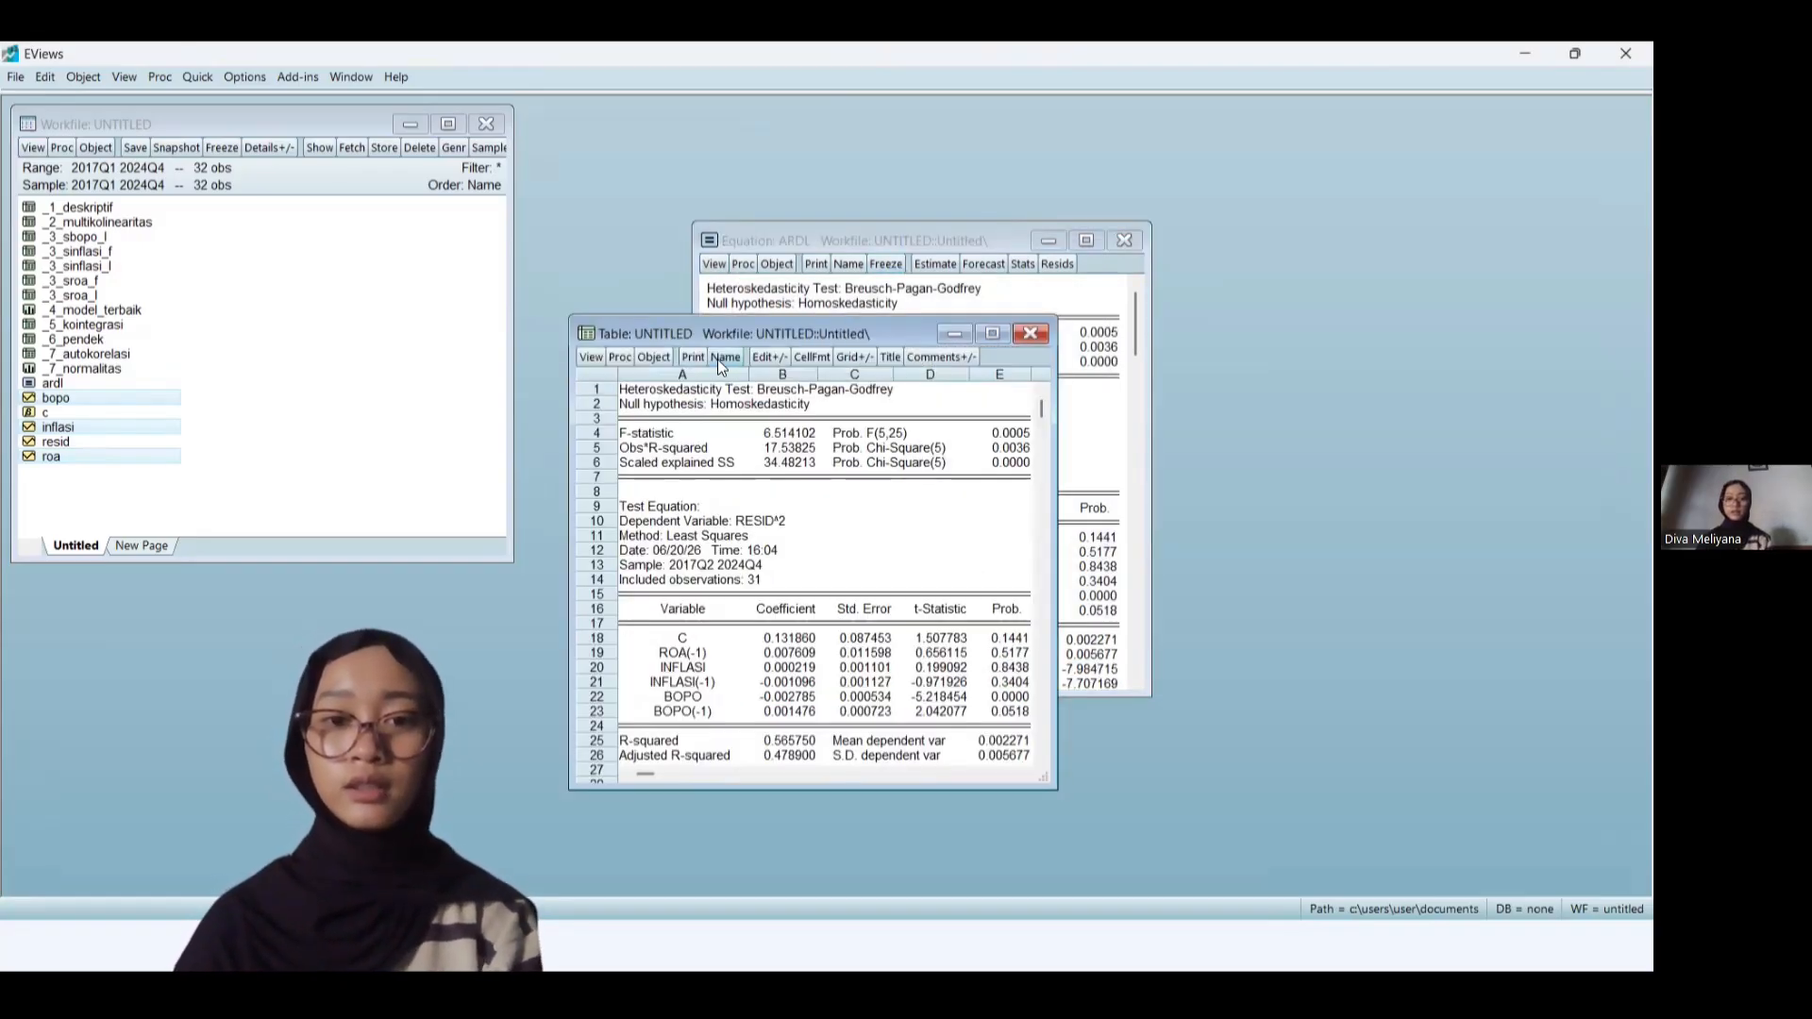
left_click(719, 359)
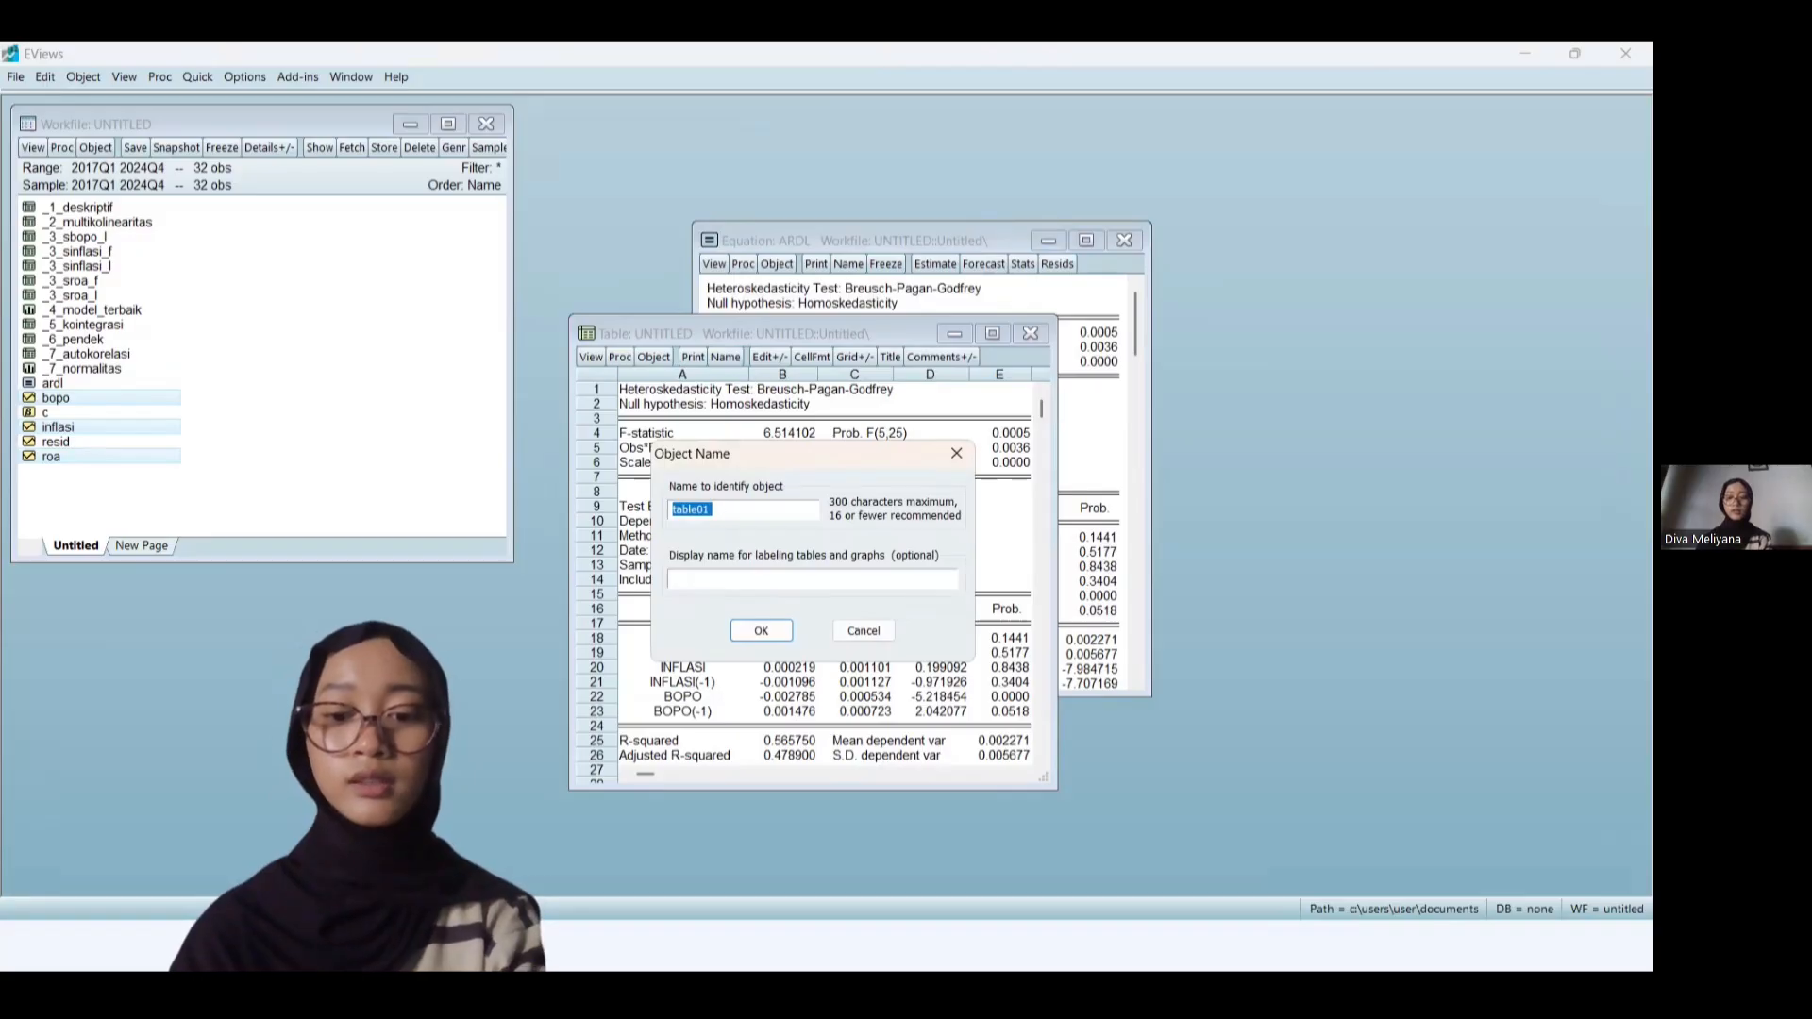
type("_7)")
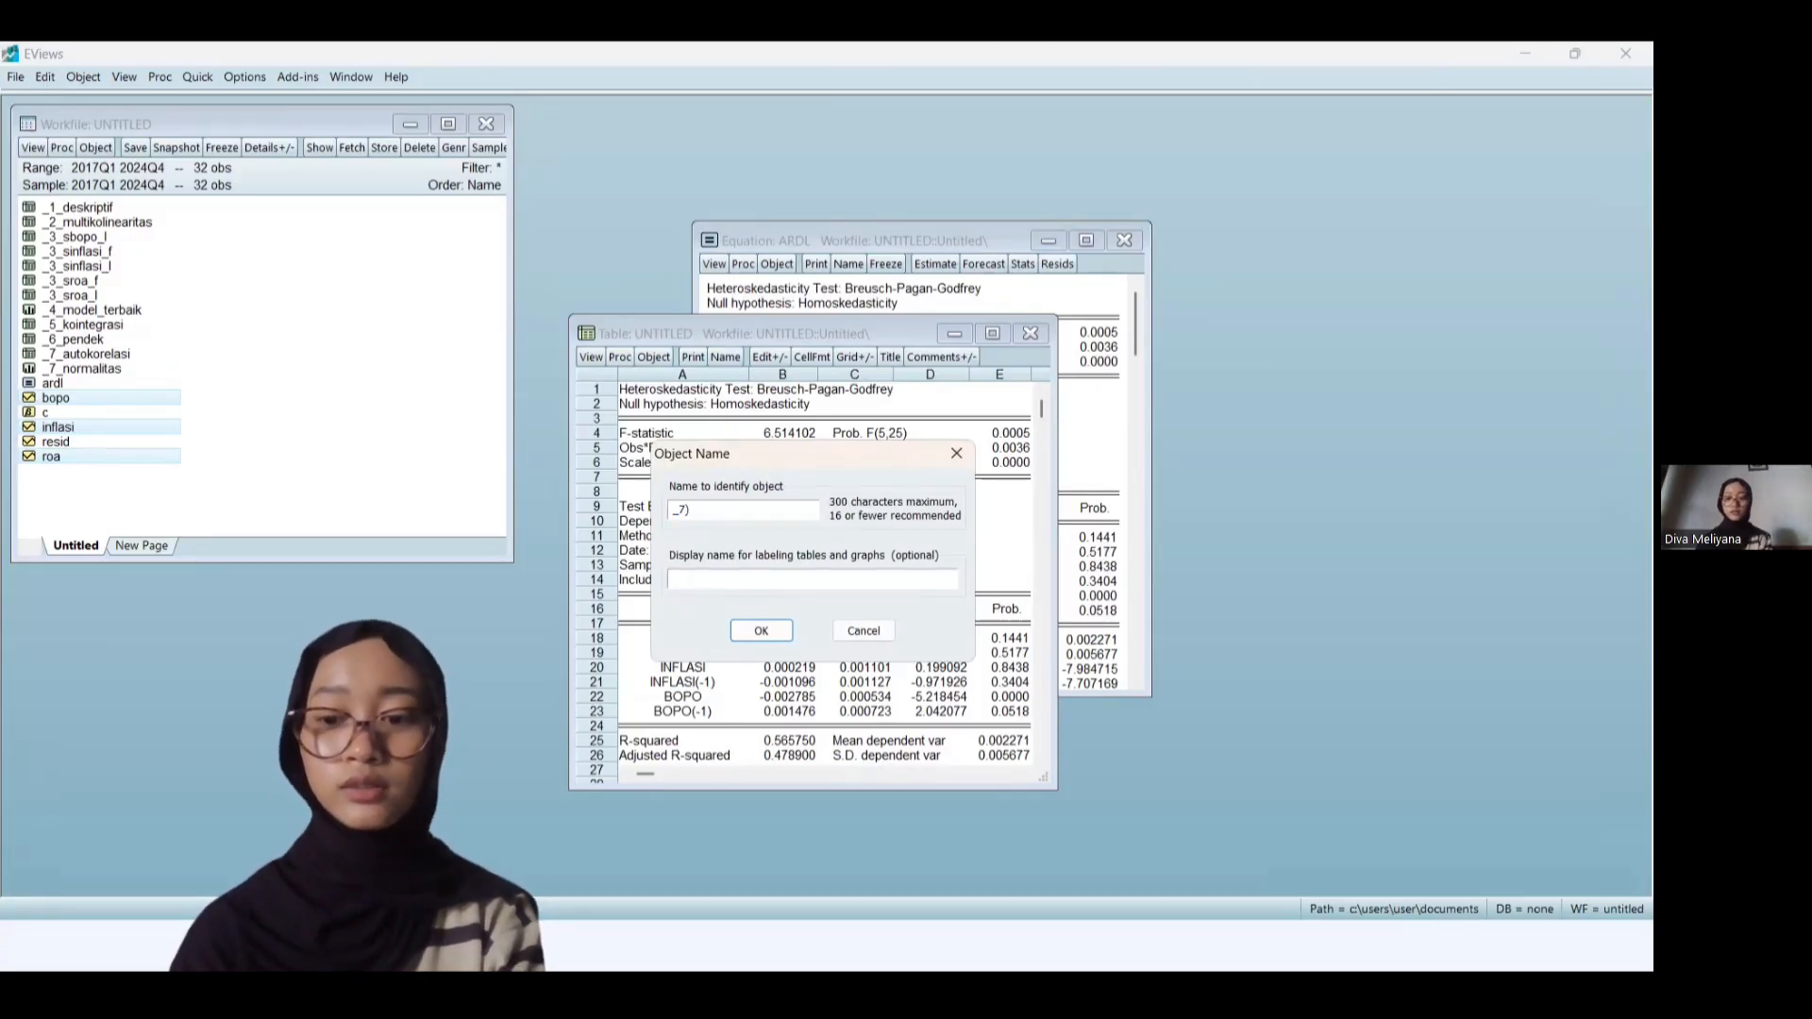
key("BackSpace")
type("_")
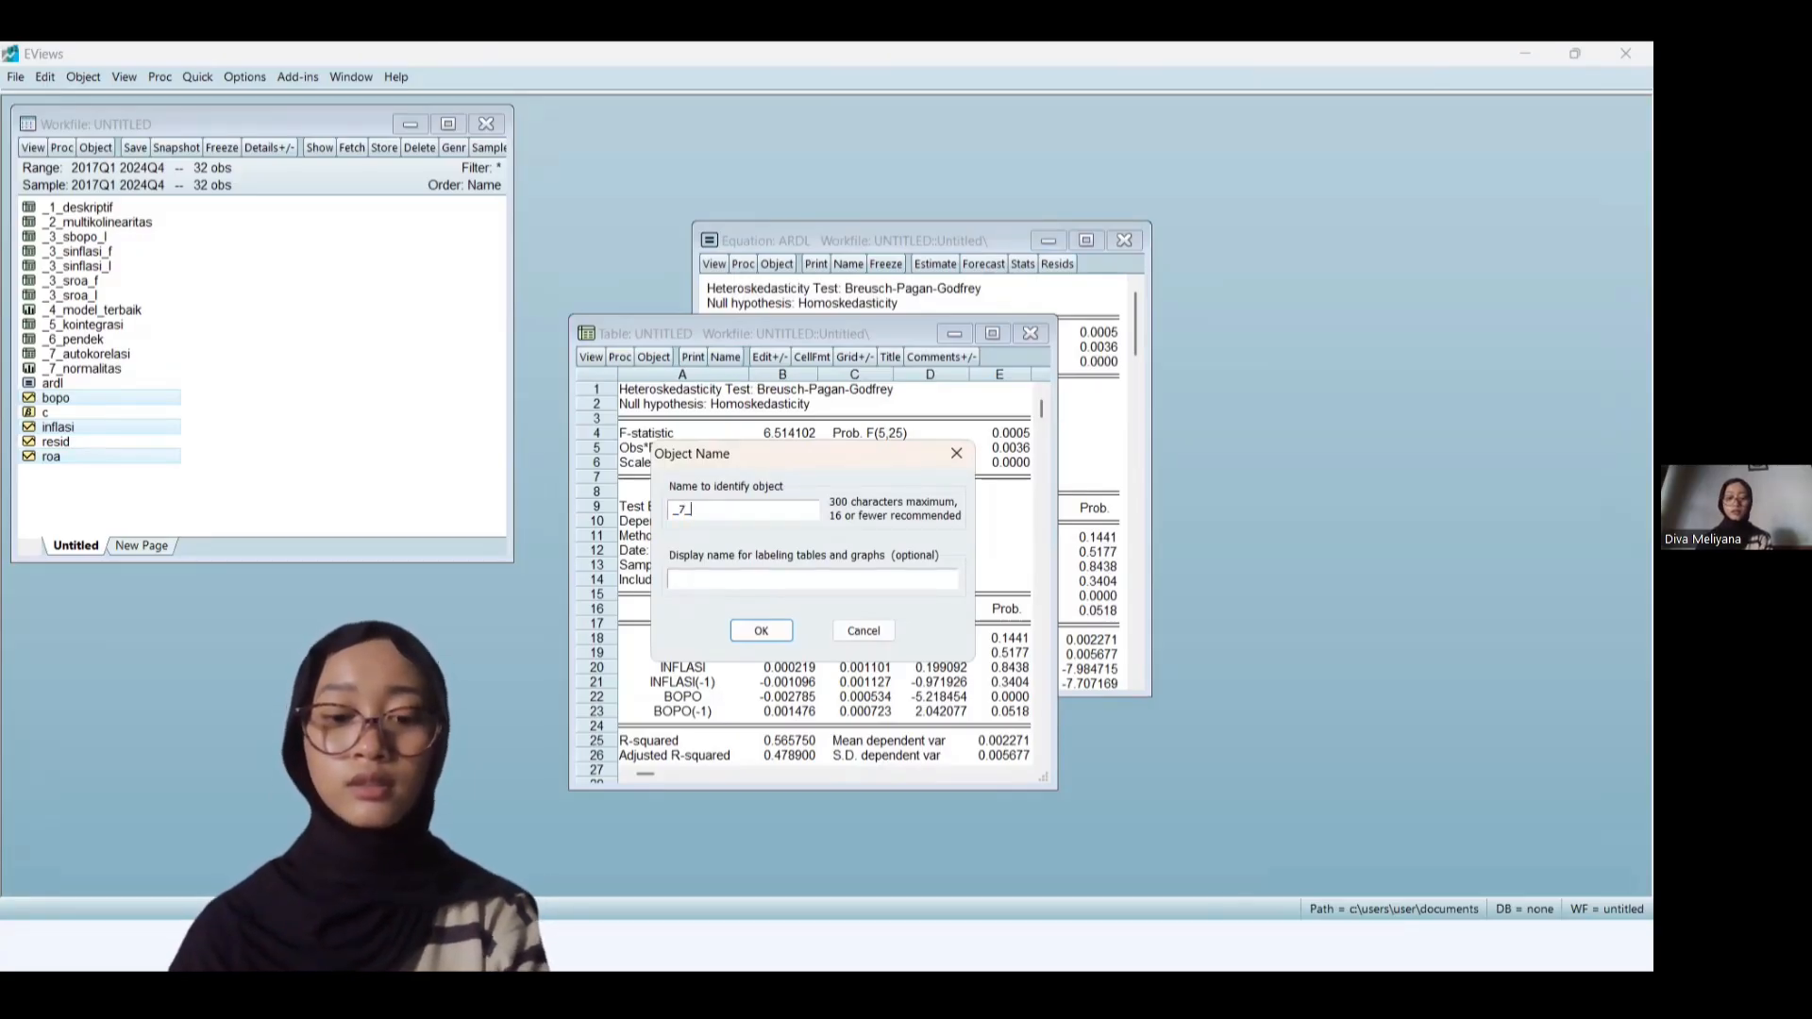
type("HETERO")
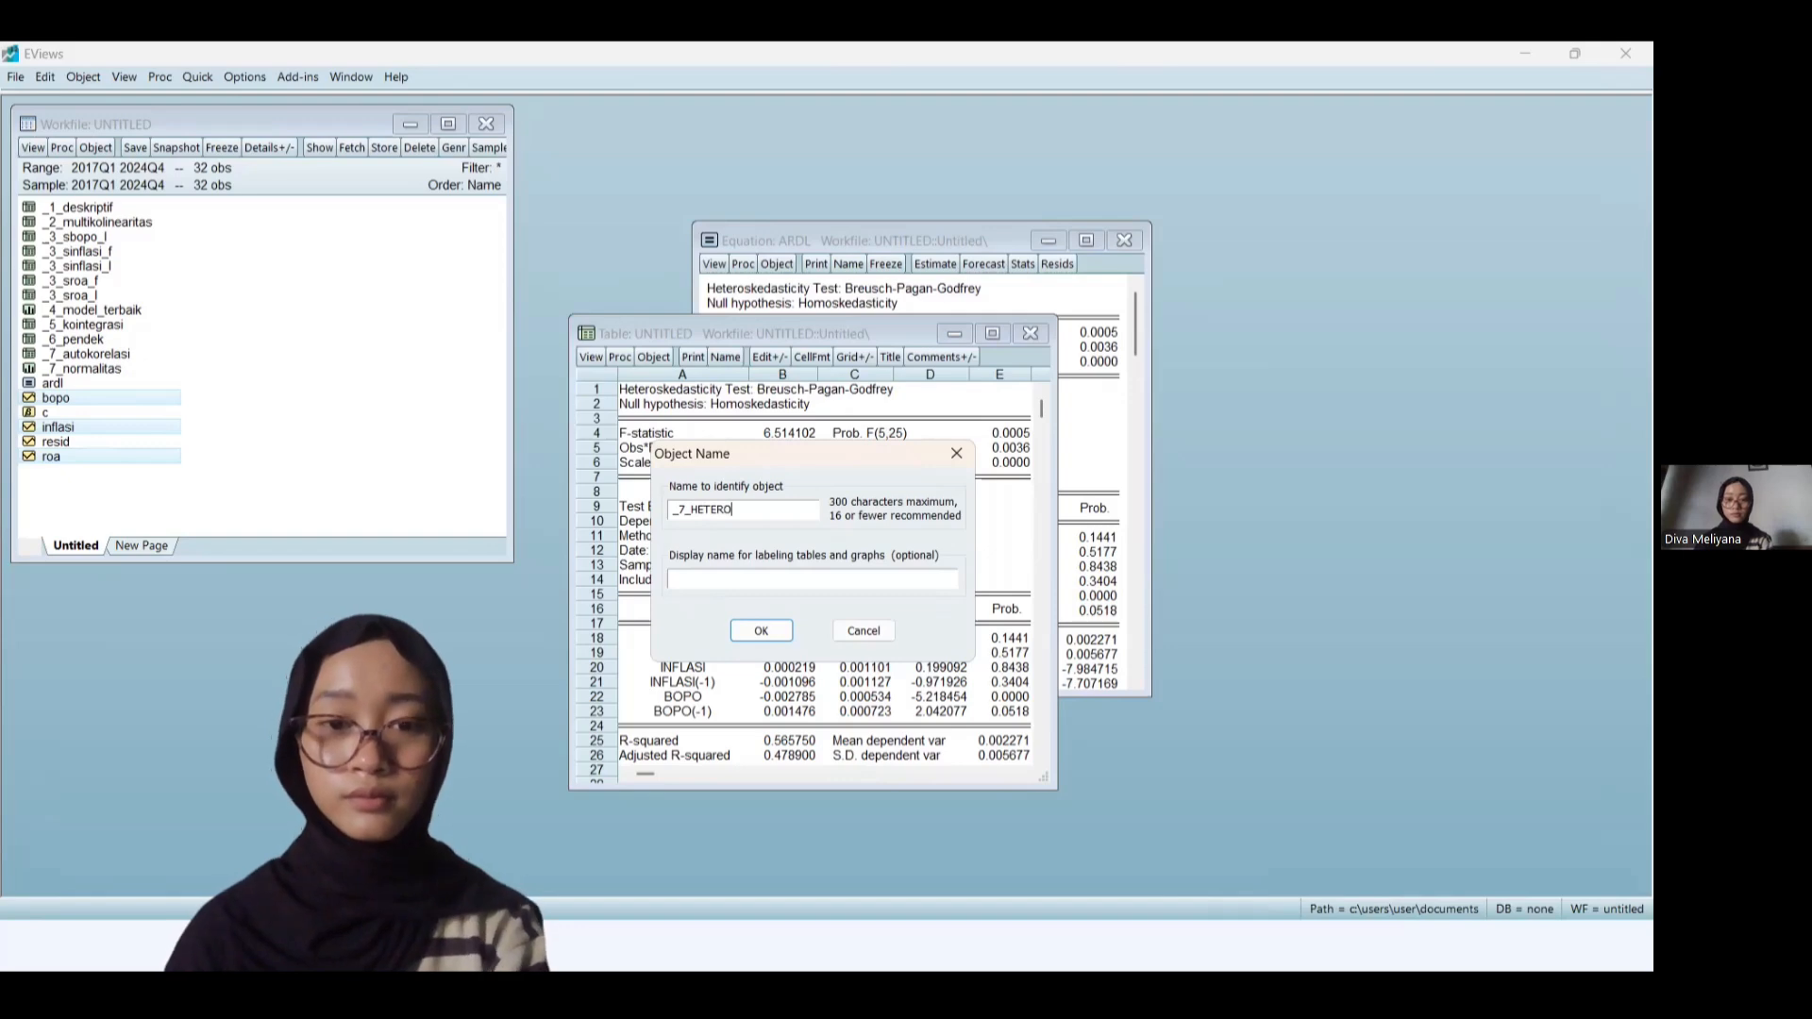
left_click(761, 630)
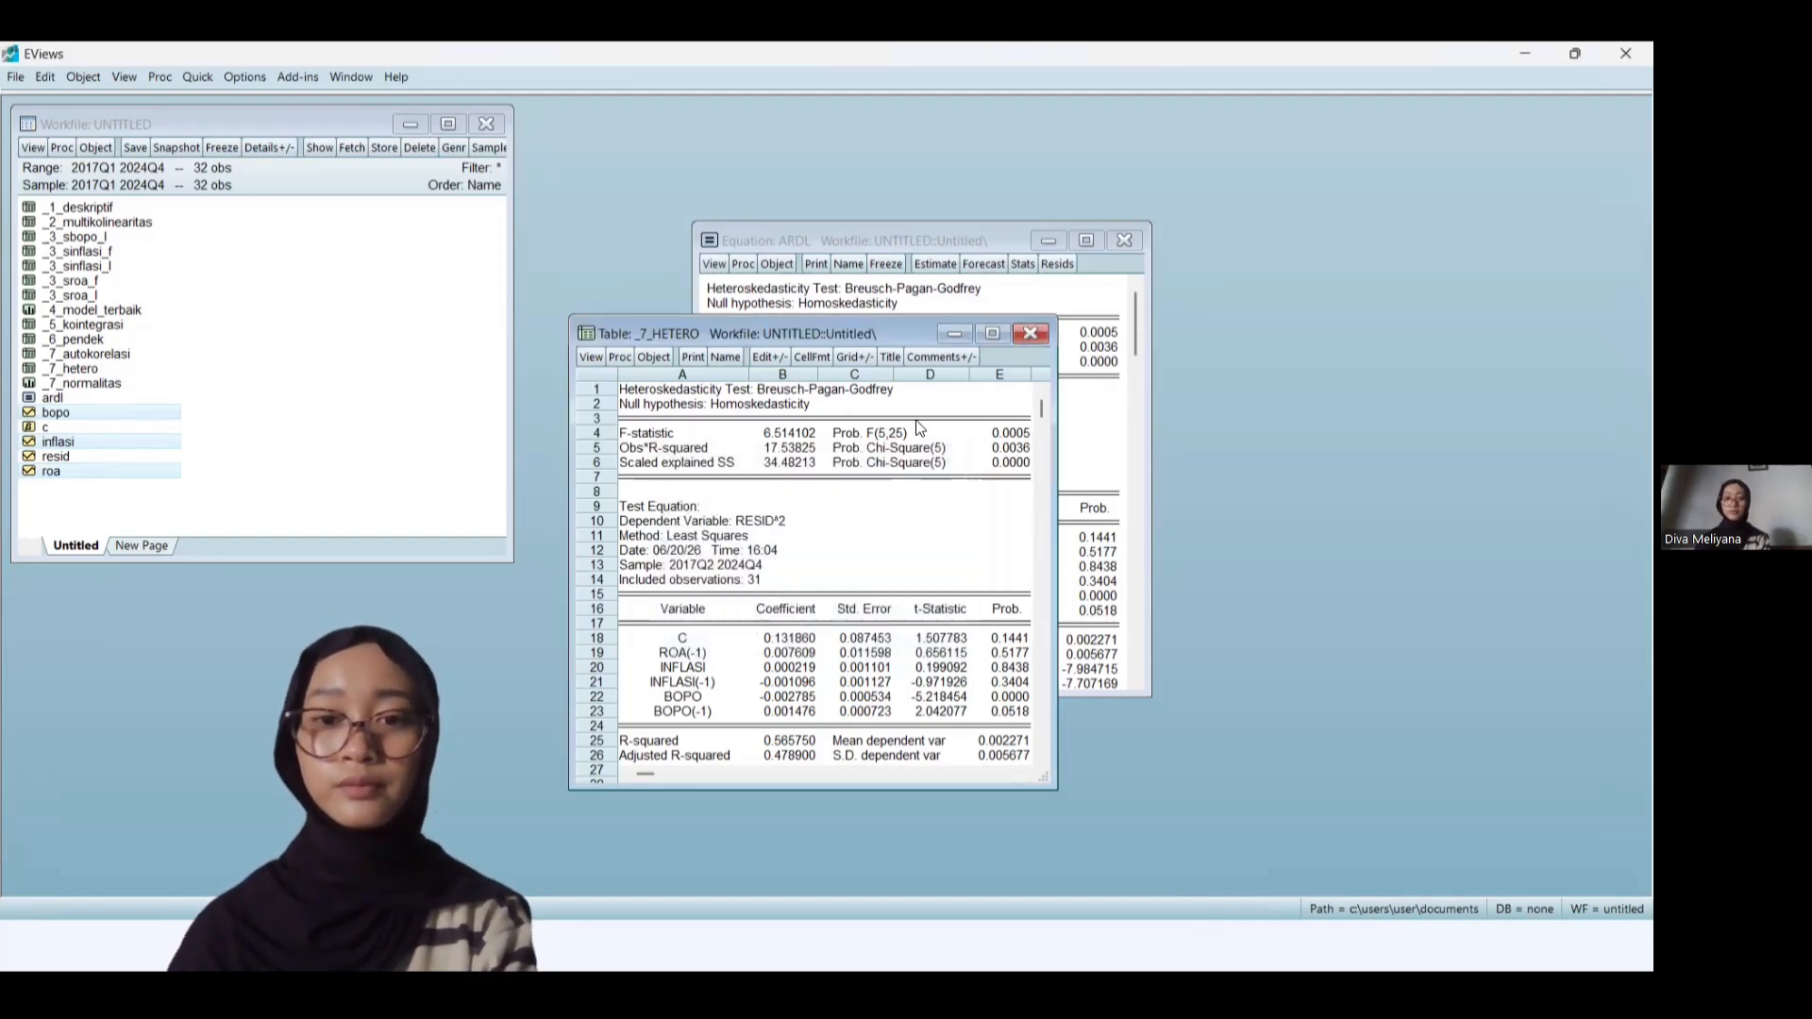
left_click(1031, 334)
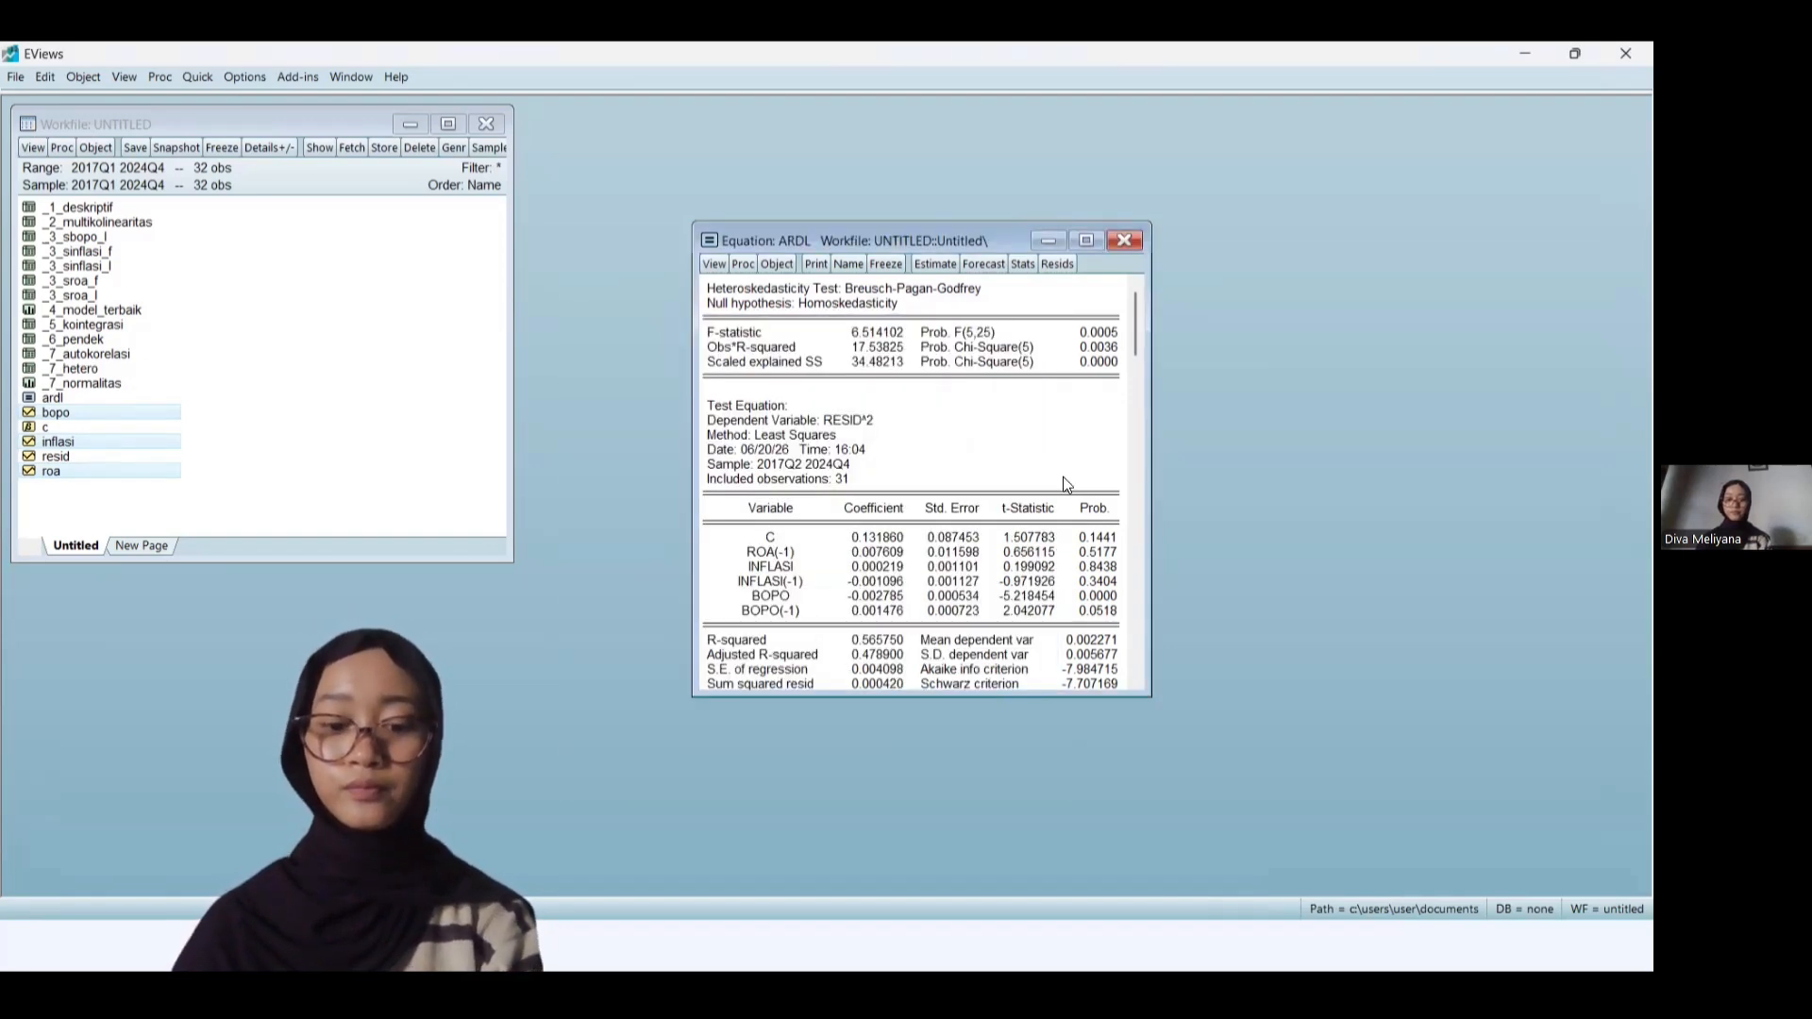
Switch to the presentation in Firefox and review the Uji Heteroskedastisitas slide
key("alt+Tab")
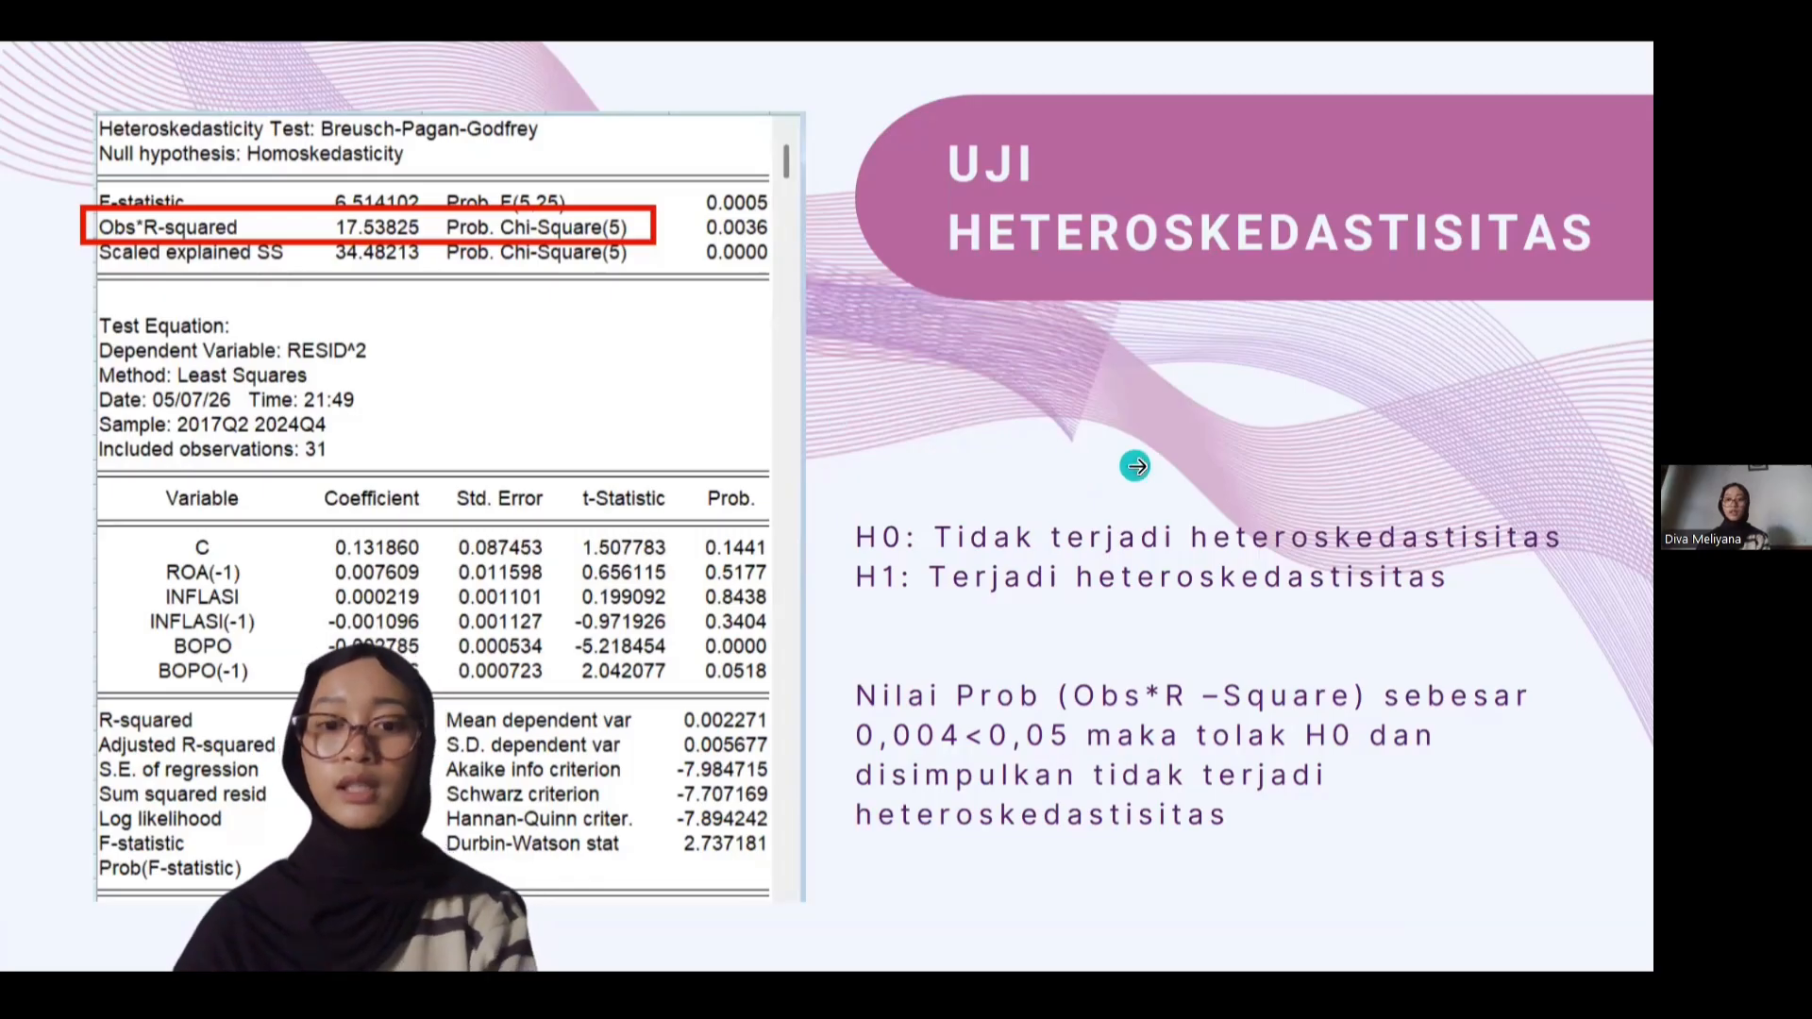